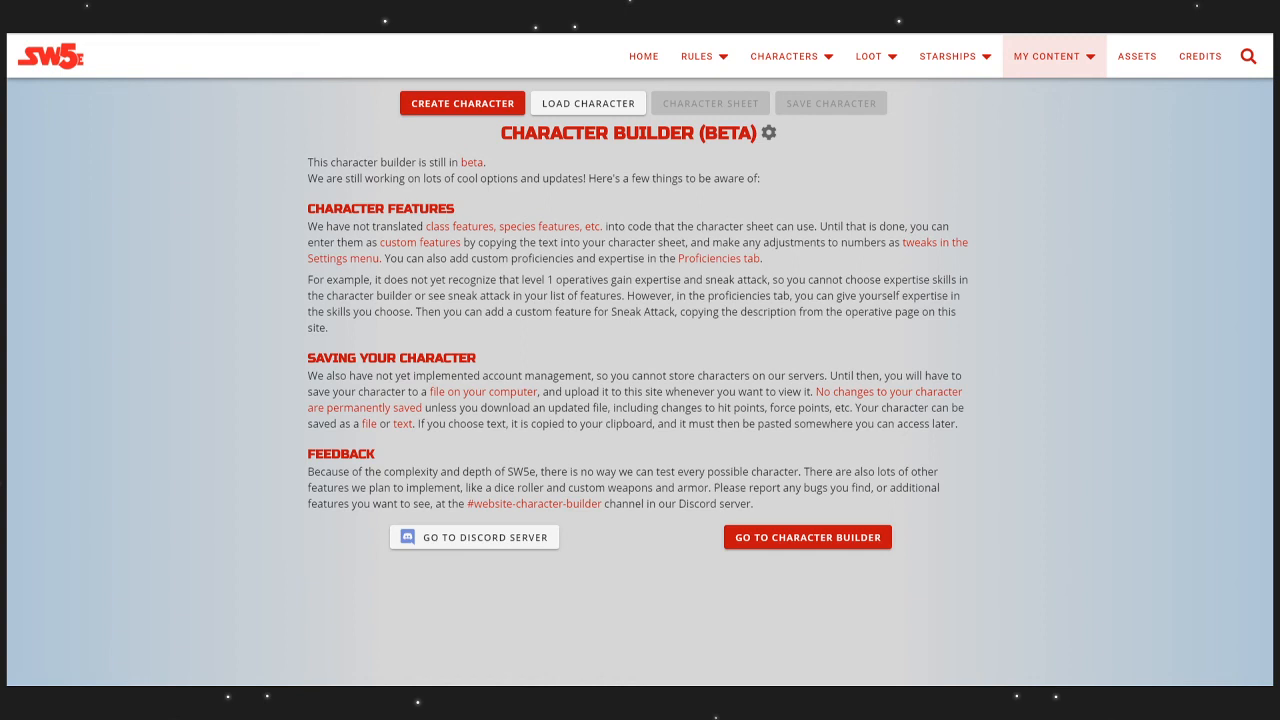
Step: Create a new character, go to the character builder and choose Ithorian as the species
{"action": "mouse_move", "coordinate": [1048, 76]}
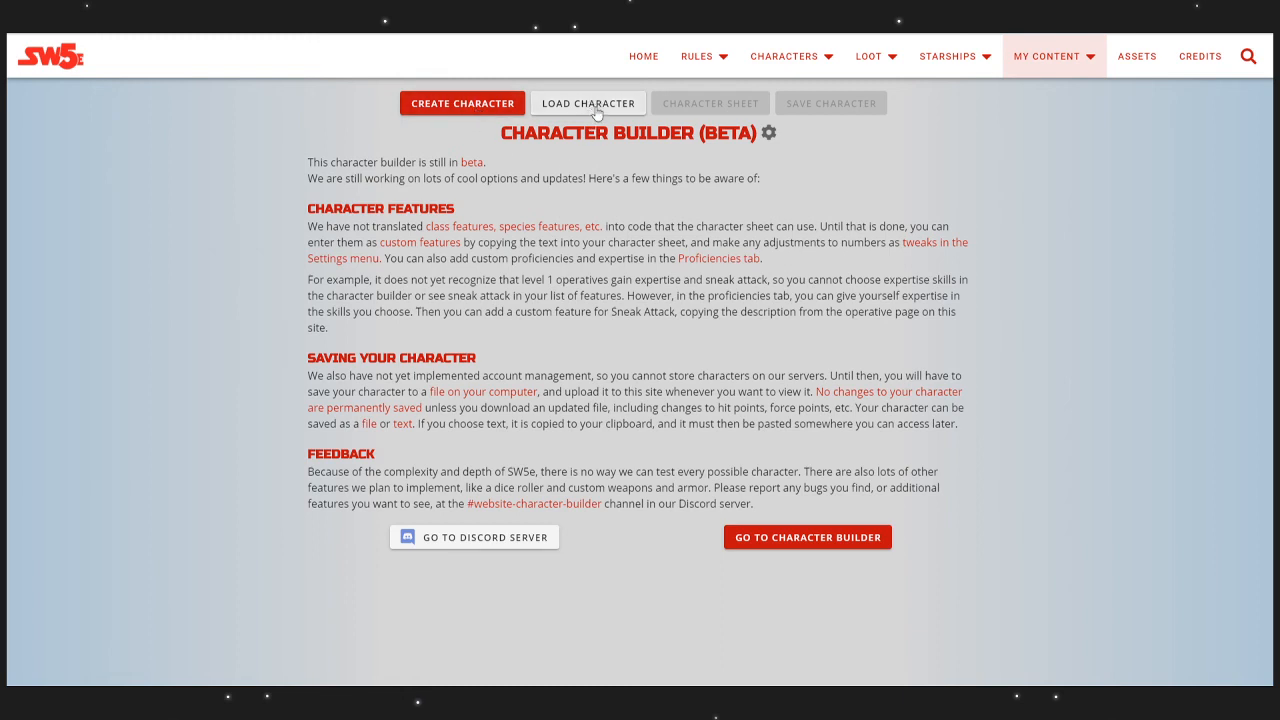
{"action": "left_click", "coordinate": [473, 107]}
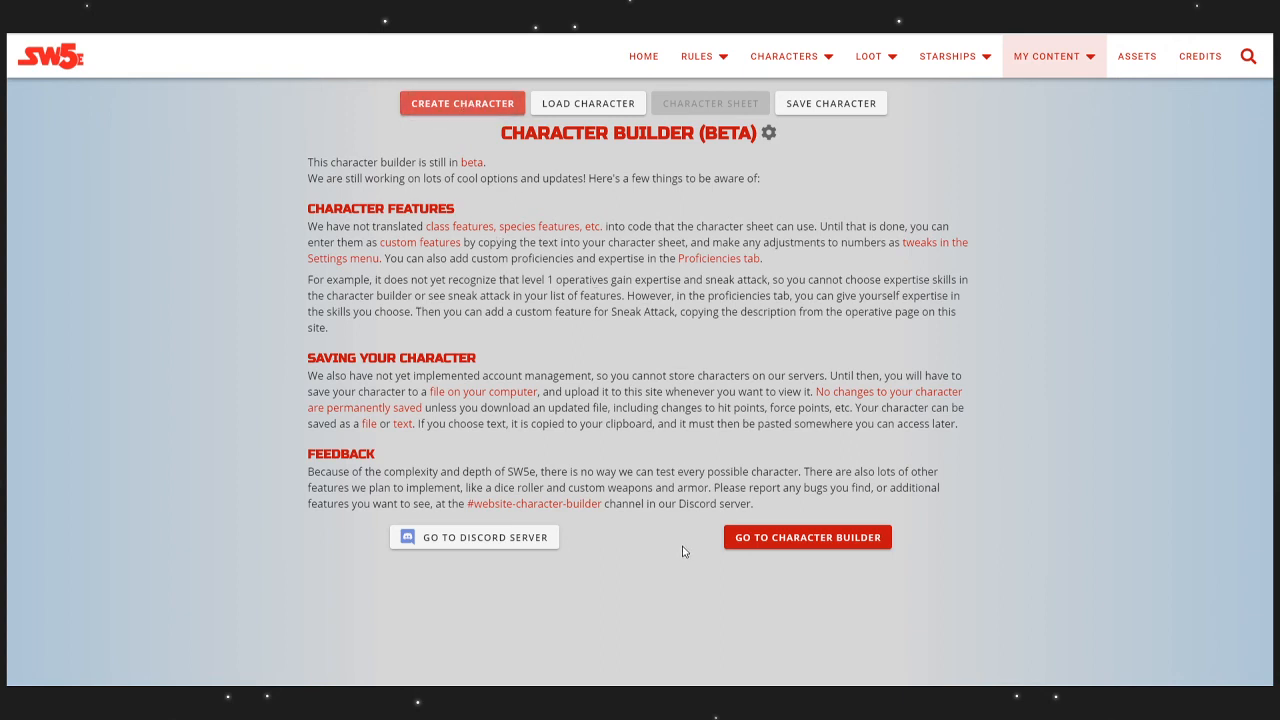
{"action": "left_click", "coordinate": [780, 538]}
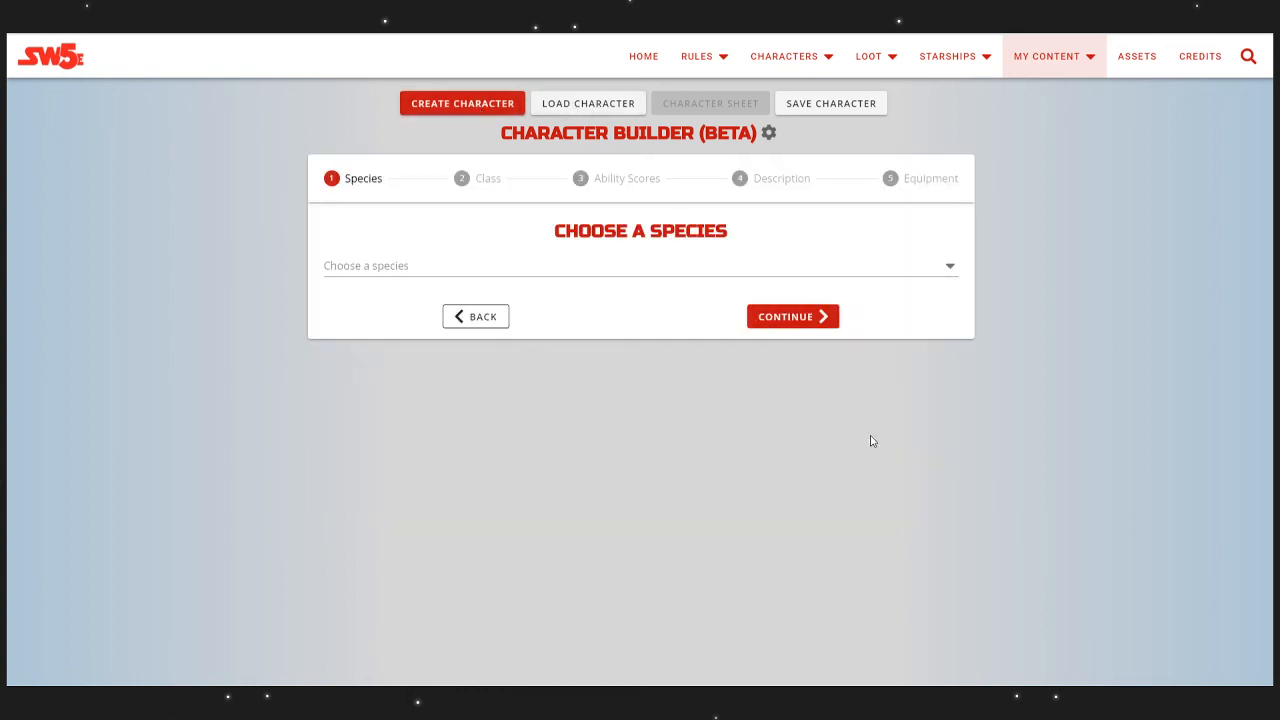
{"action": "left_click", "coordinate": [597, 266]}
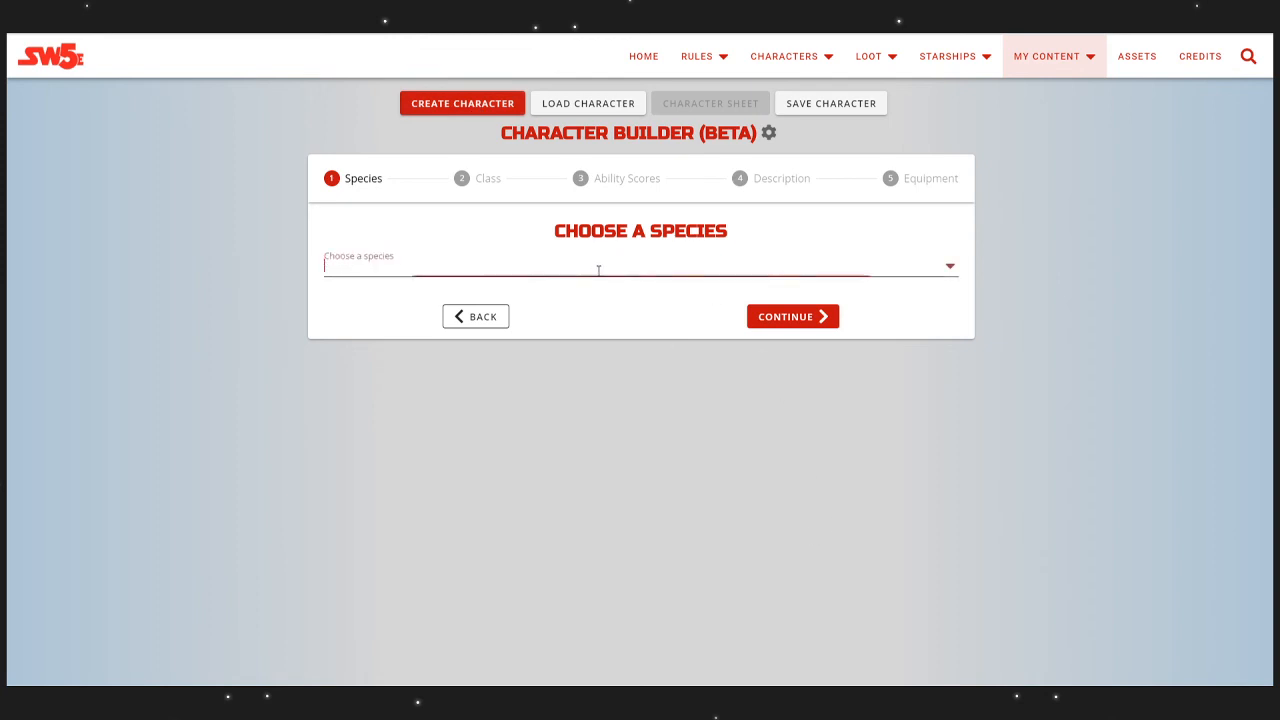
{"action": "type", "text": "ith"}
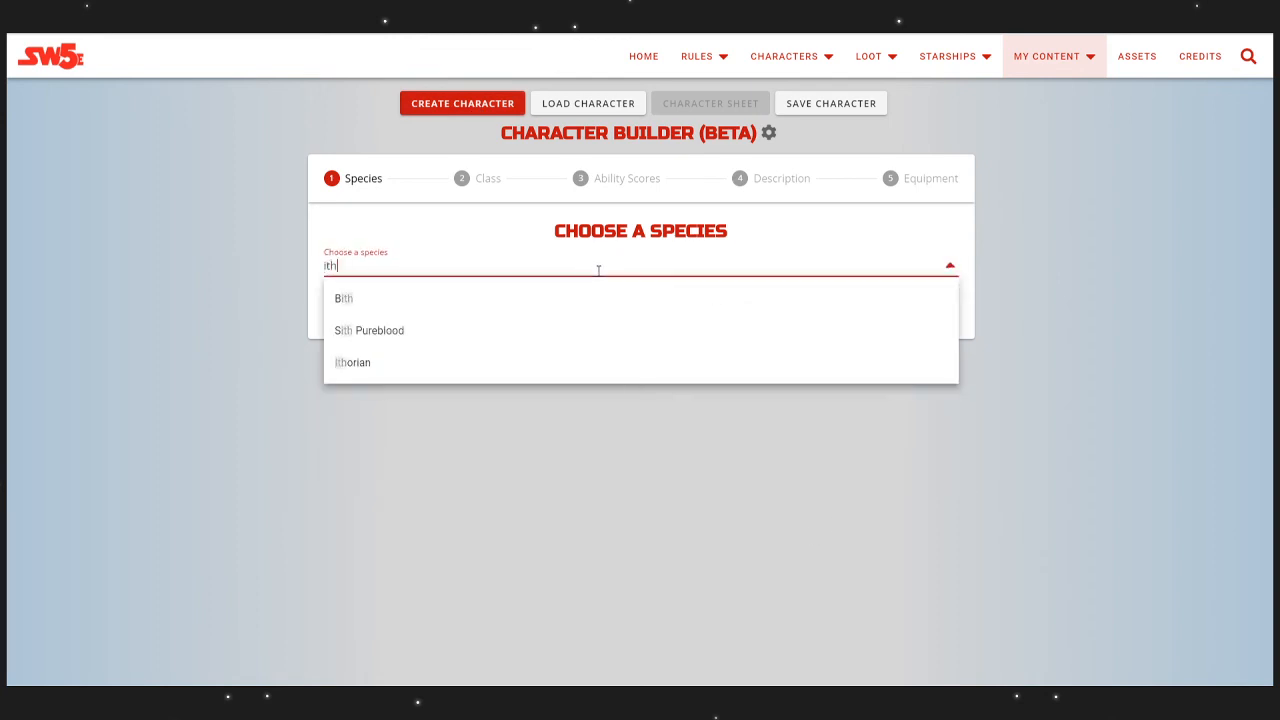
{"action": "left_click", "coordinate": [433, 364]}
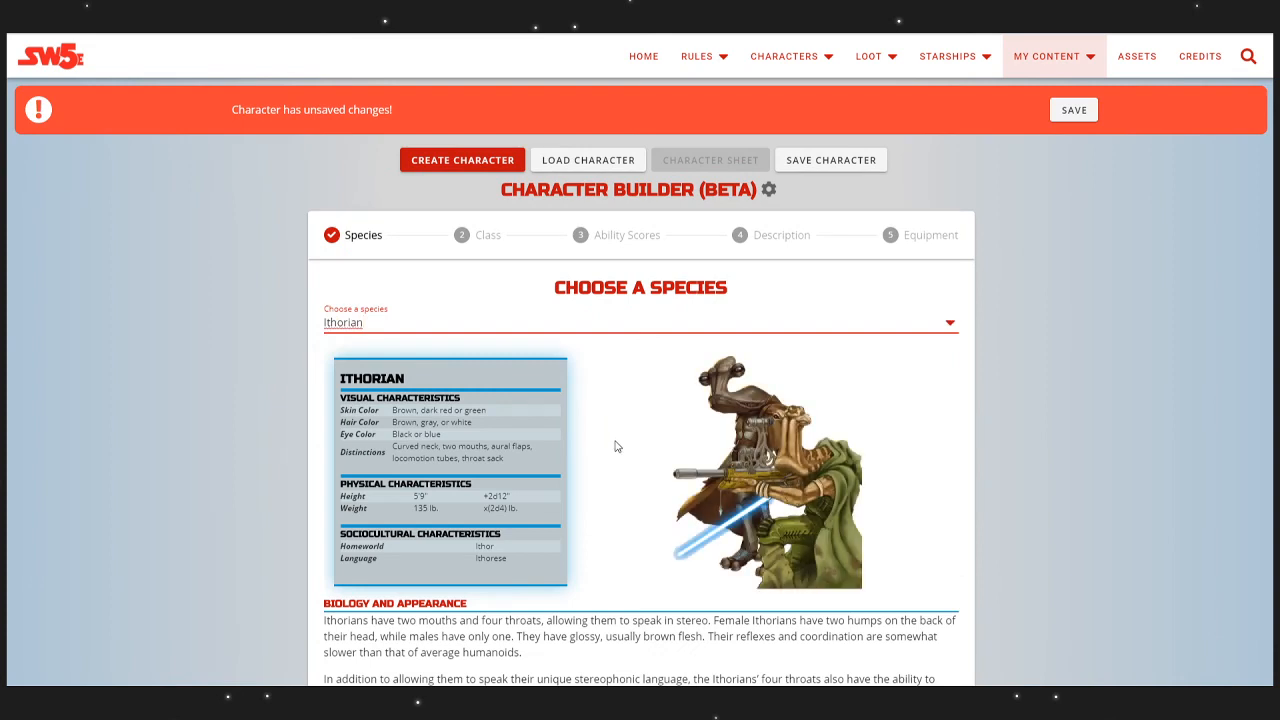
Step: Examine the Ithorian species description and traits, and look over the list of other available species
{"action": "scroll", "coordinate": [632, 346], "scroll_direction": "down", "scroll_amount": 1}
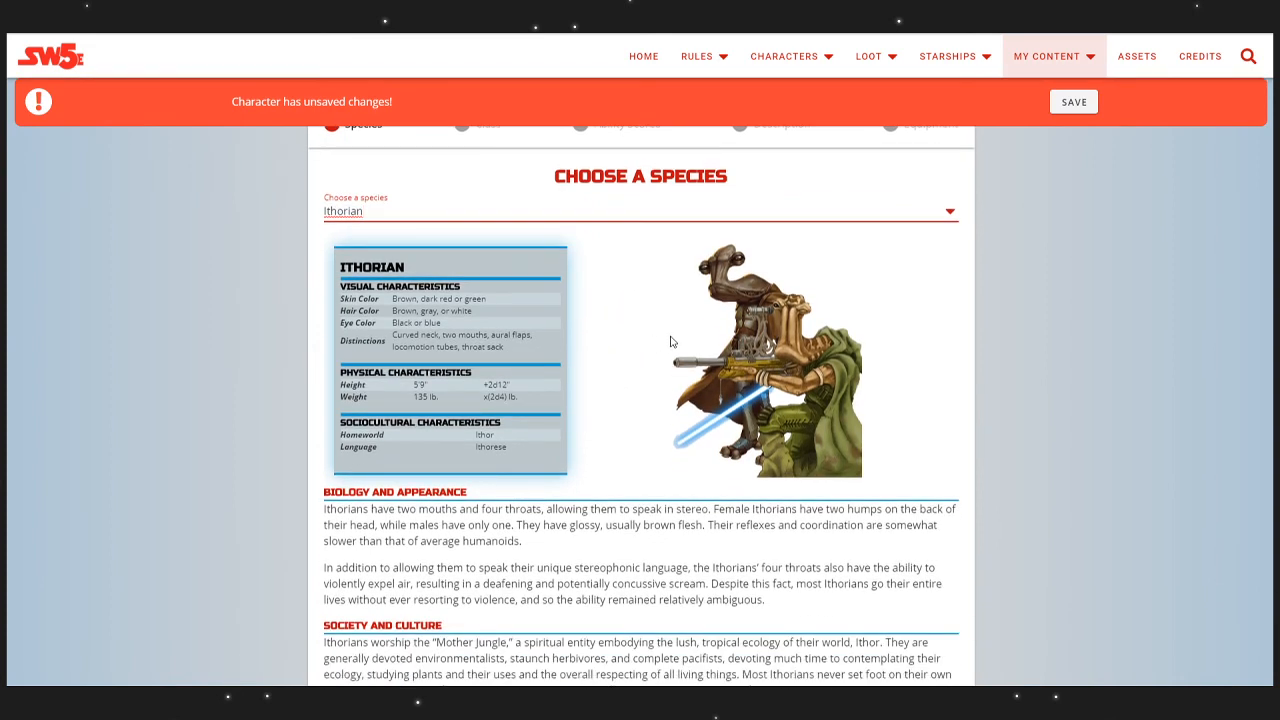
{"action": "scroll", "coordinate": [670, 342], "scroll_direction": "down", "scroll_amount": 1}
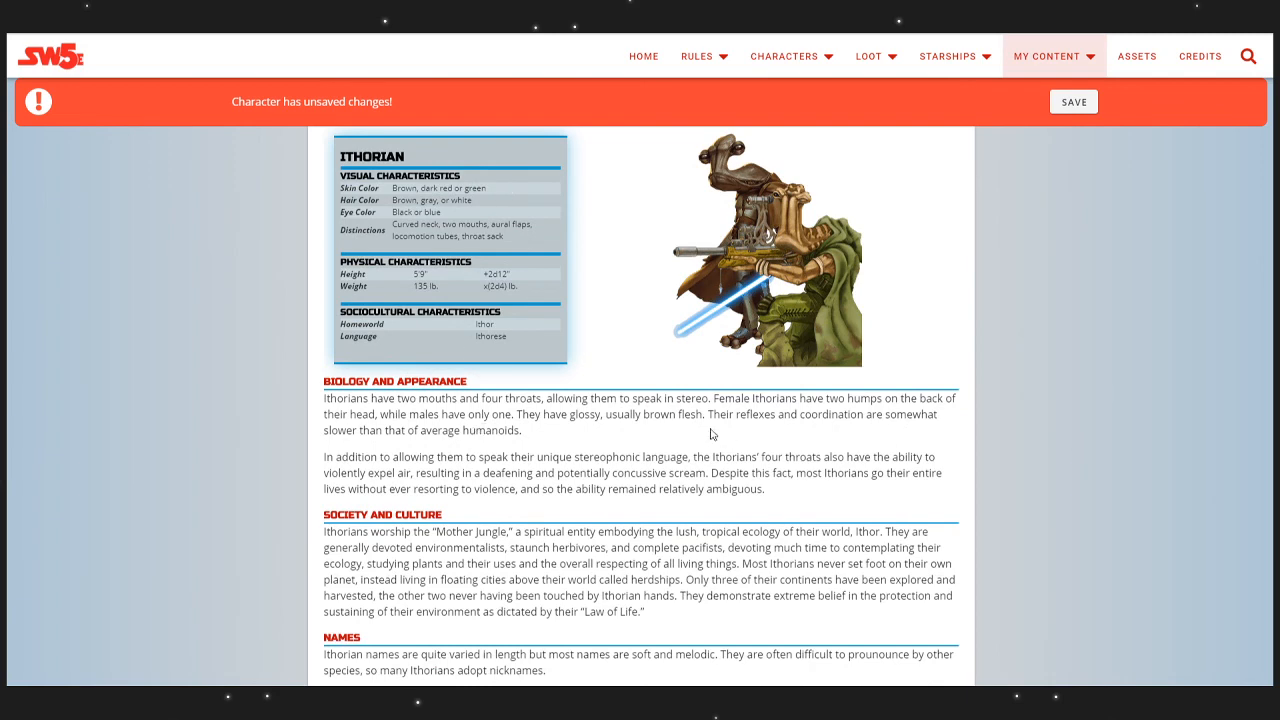
{"action": "scroll", "coordinate": [630, 370], "scroll_direction": "down", "scroll_amount": 3}
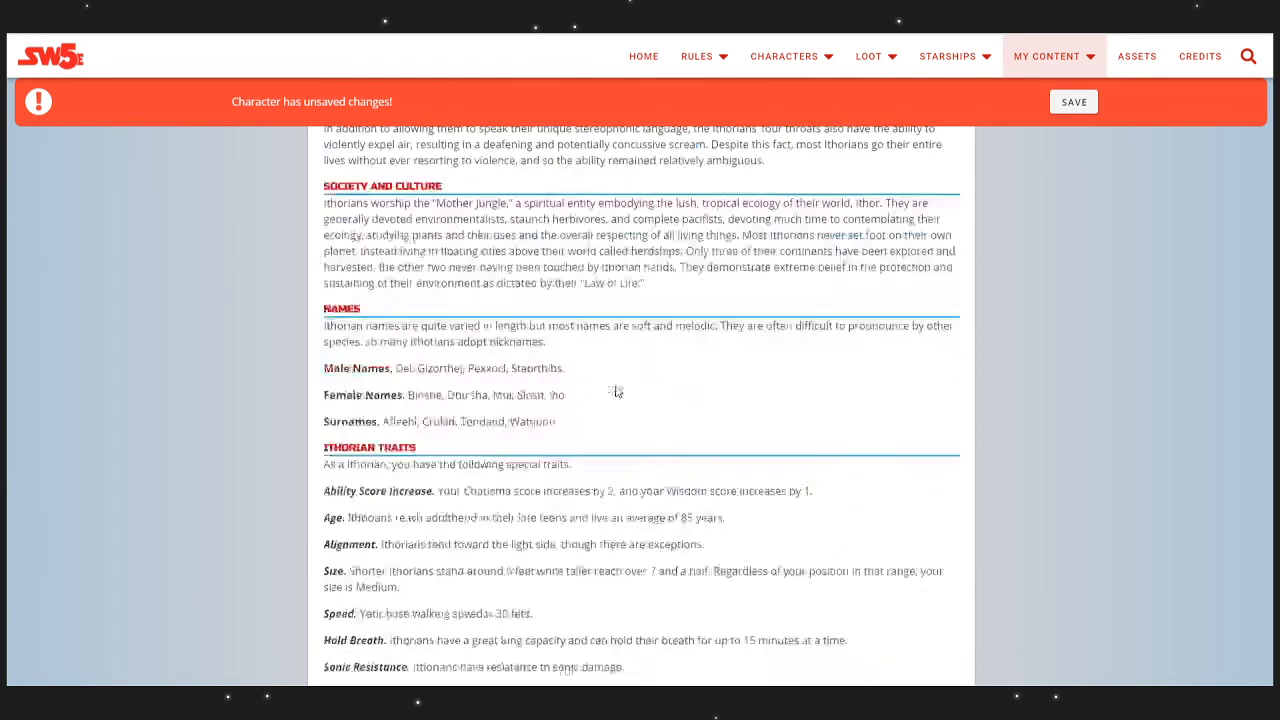
{"action": "scroll", "coordinate": [614, 360], "scroll_direction": "up", "scroll_amount": 5}
{"action": "left_click", "coordinate": [566, 321]}
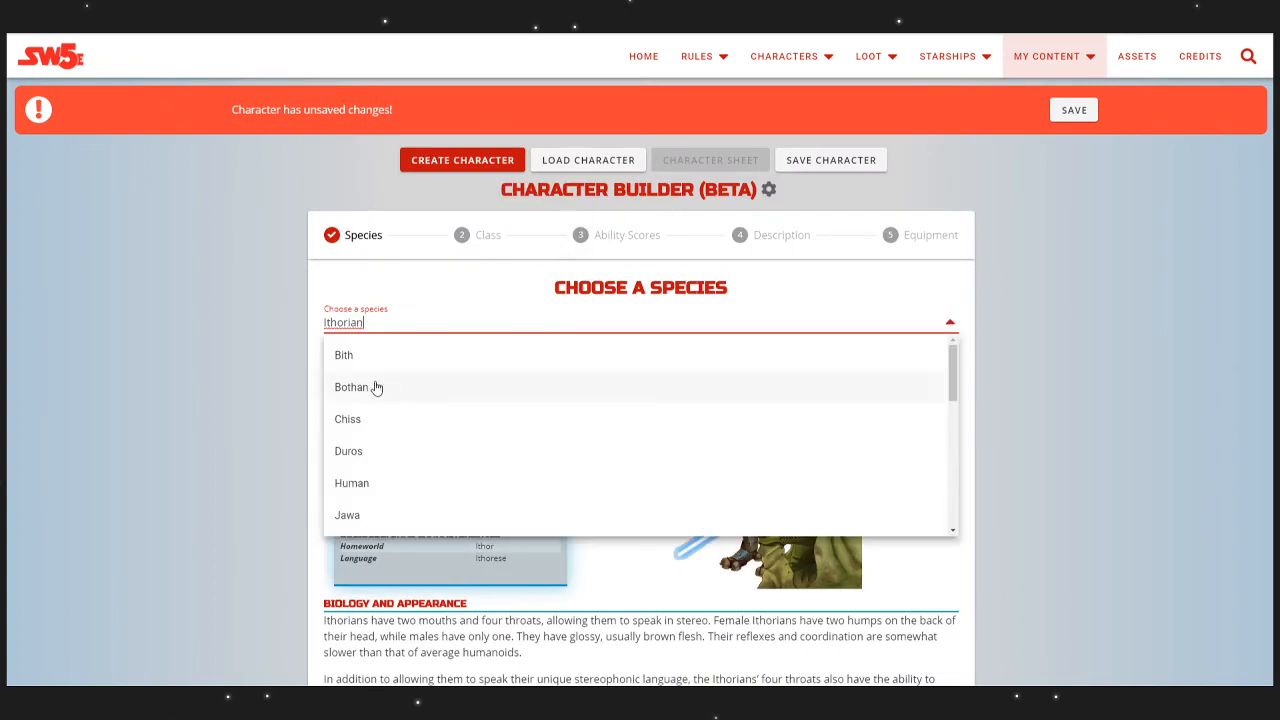
{"action": "left_click", "coordinate": [292, 401]}
{"action": "scroll", "coordinate": [390, 452], "scroll_direction": "down", "scroll_amount": 6}
{"action": "scroll", "coordinate": [399, 455], "scroll_direction": "down", "scroll_amount": 2}
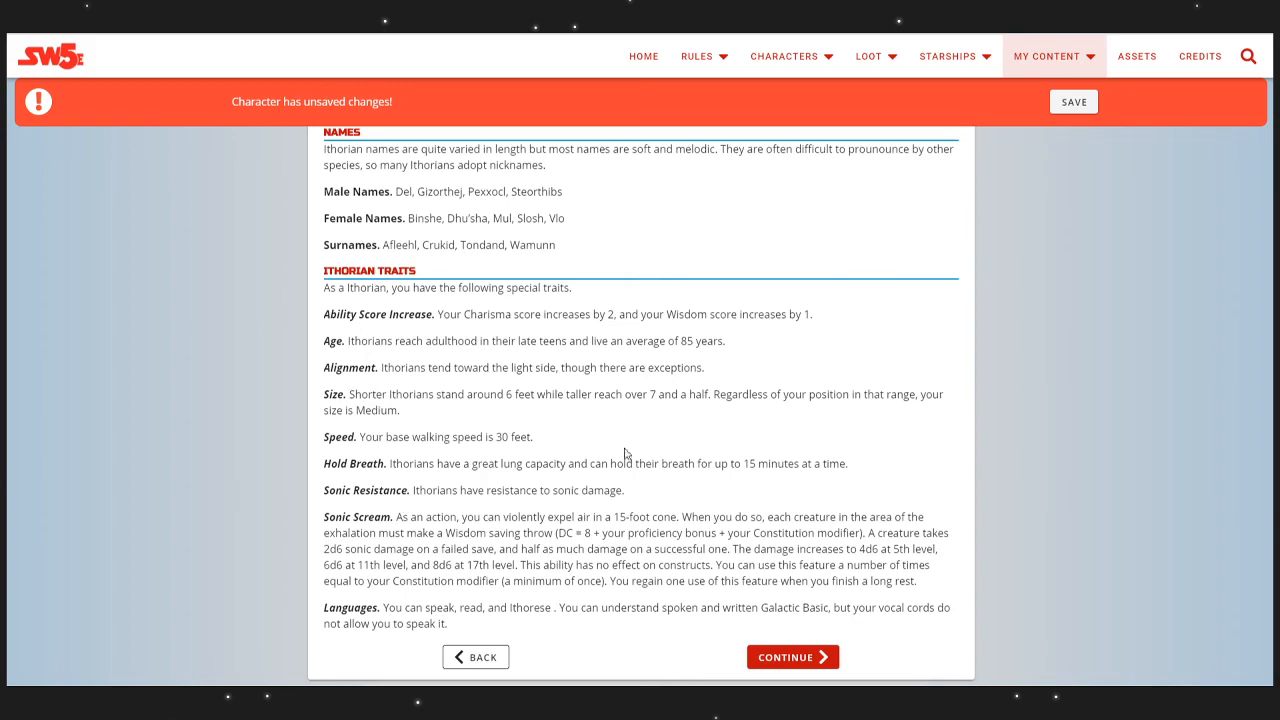
{"action": "scroll", "coordinate": [631, 450], "scroll_direction": "up", "scroll_amount": 3}
{"action": "scroll", "coordinate": [651, 423], "scroll_direction": "up", "scroll_amount": 3}
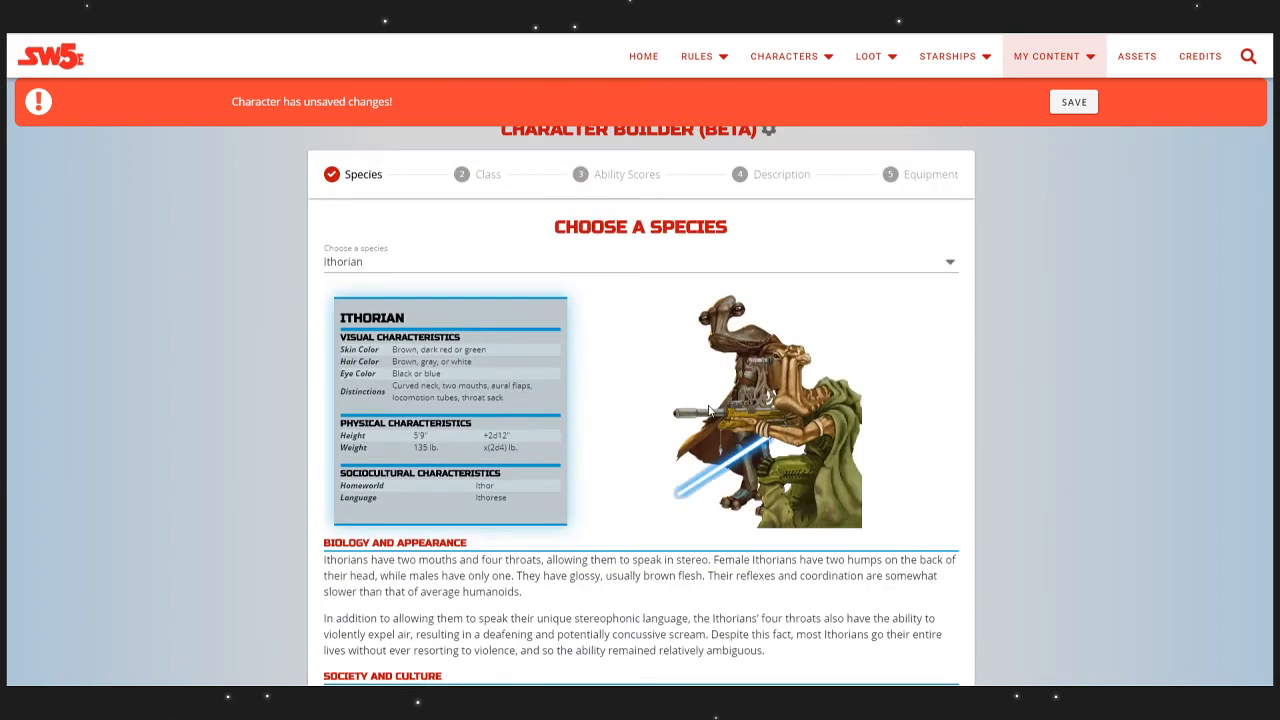
{"action": "scroll", "coordinate": [710, 410], "scroll_direction": "down", "scroll_amount": 5}
Step: Continue to the class stage and select Guardian as the new class
{"action": "left_click", "coordinate": [792, 657]}
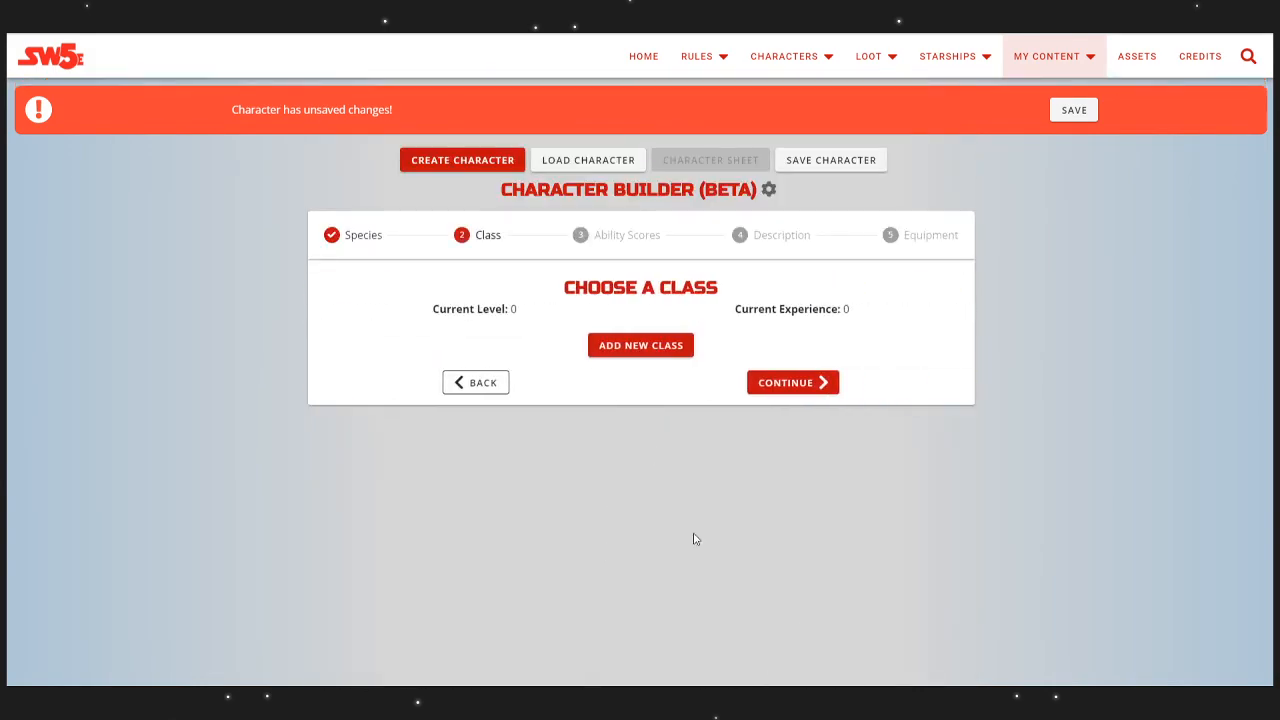
{"action": "left_click", "coordinate": [668, 348]}
{"action": "left_click", "coordinate": [451, 354]}
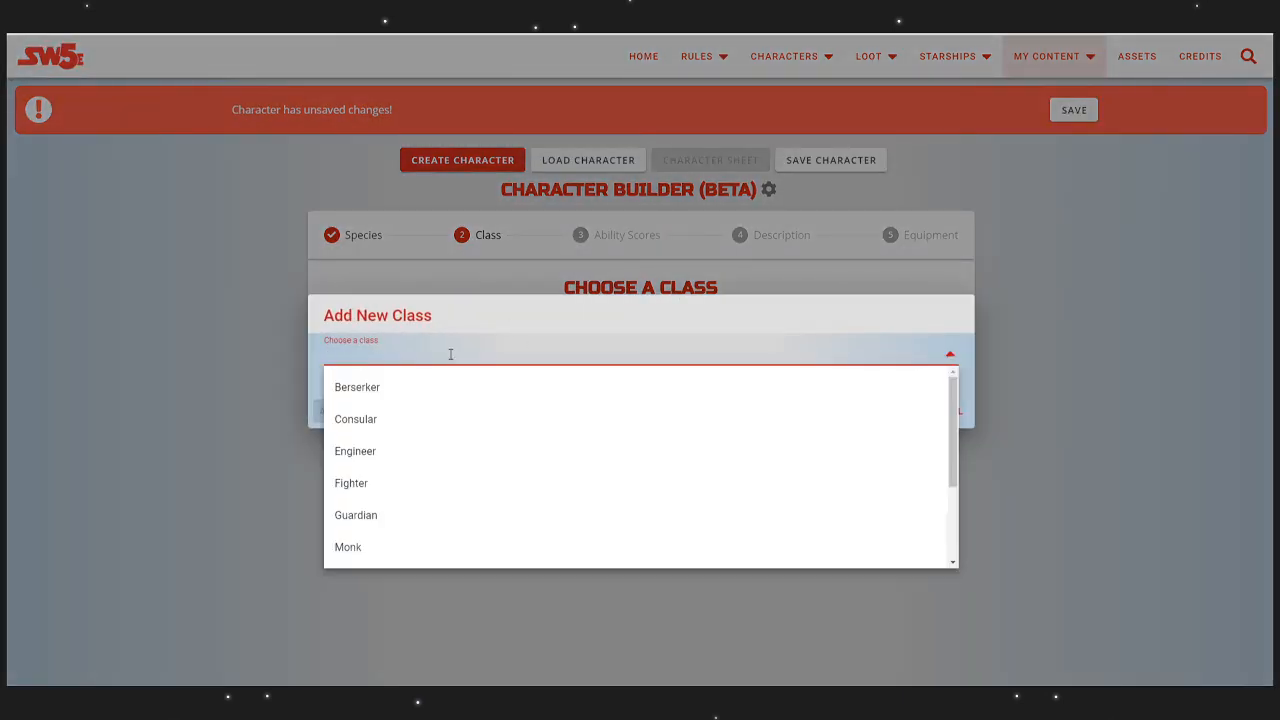
{"action": "left_click", "coordinate": [366, 521]}
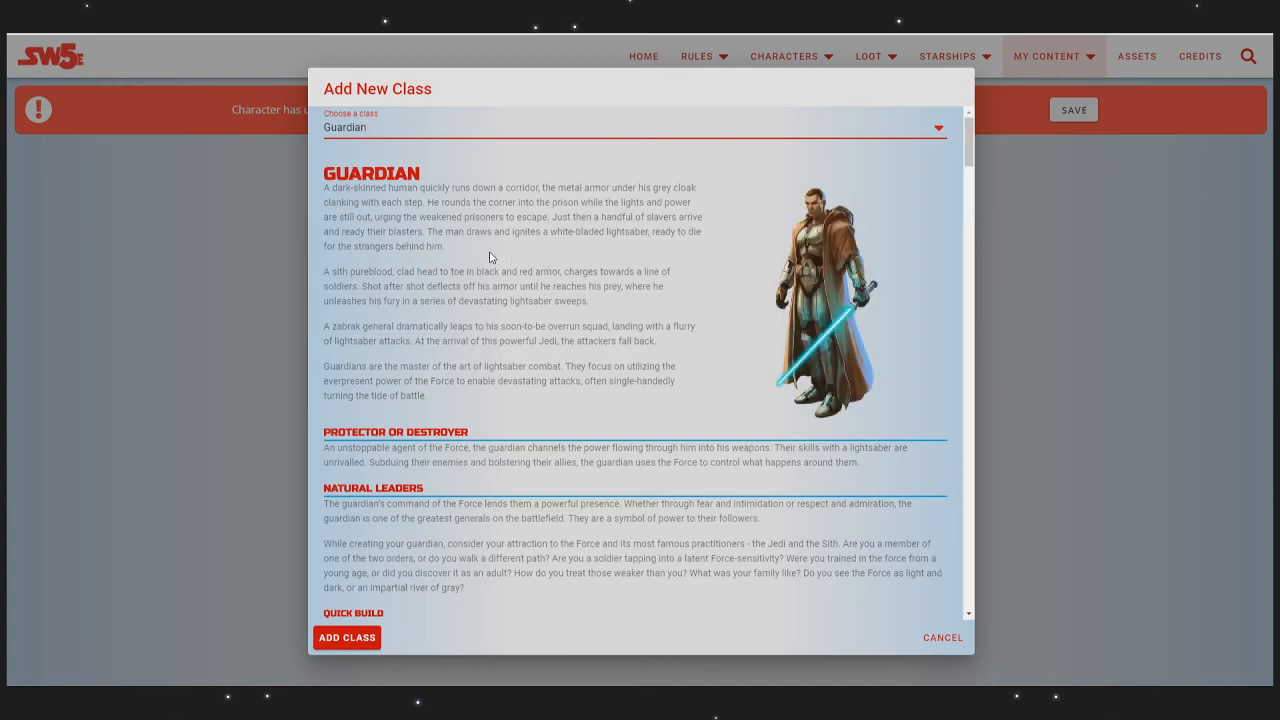
Step: Review the Guardian's description, level progression table, hit points, proficiencies and starting equipment
{"action": "scroll", "coordinate": [587, 252], "scroll_direction": "down", "scroll_amount": 3}
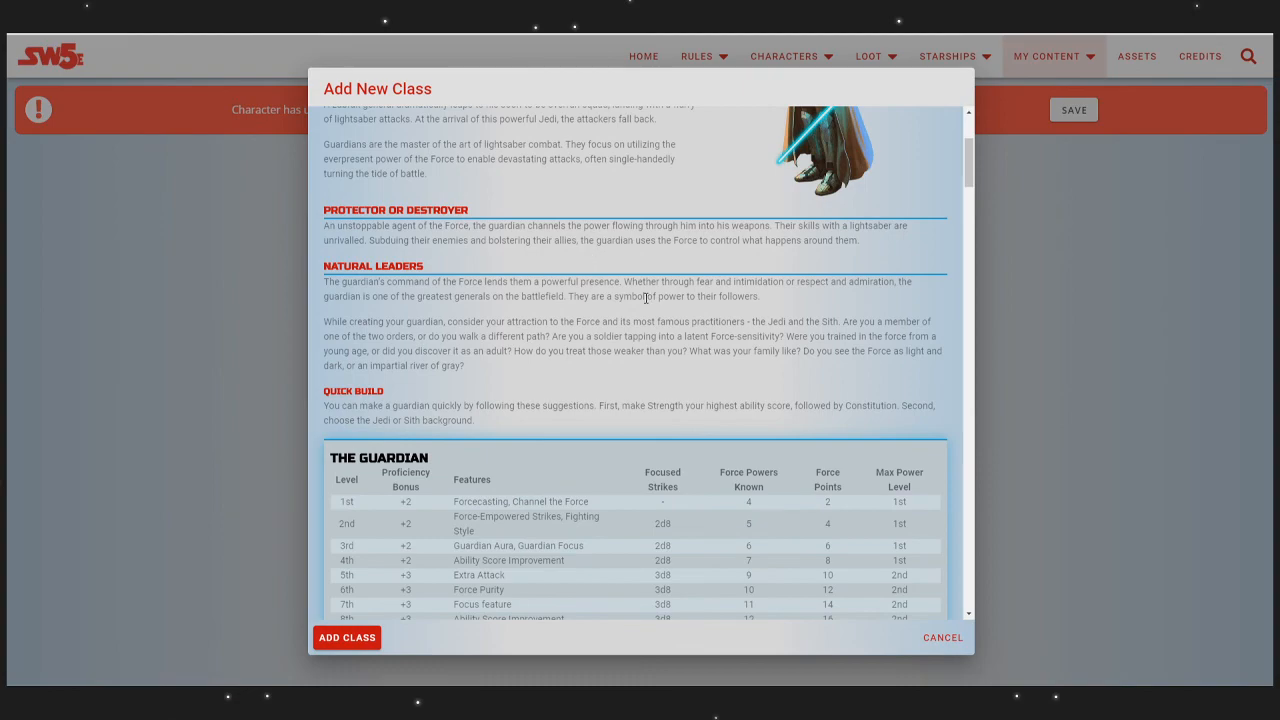
{"action": "scroll", "coordinate": [646, 300], "scroll_direction": "down", "scroll_amount": 3}
{"action": "scroll", "coordinate": [646, 300], "scroll_direction": "up", "scroll_amount": 4}
{"action": "scroll", "coordinate": [646, 300], "scroll_direction": "down", "scroll_amount": 7}
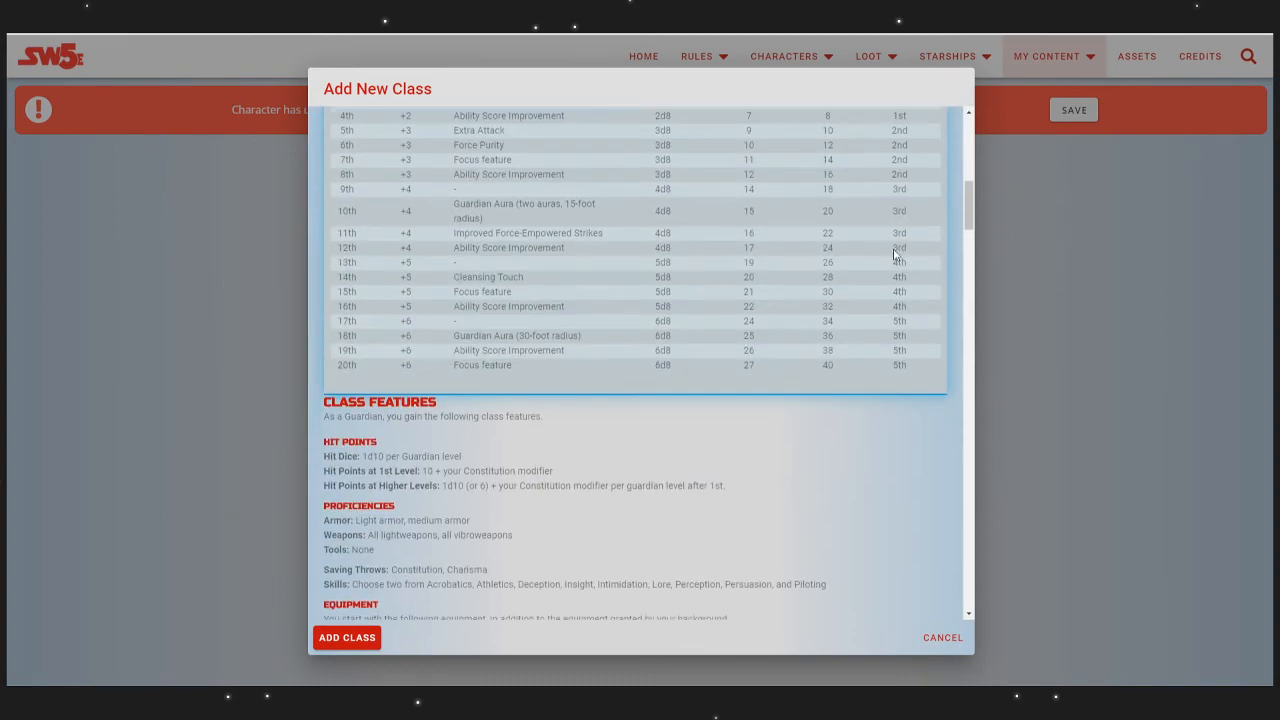
{"action": "left_click_drag", "start_coordinate": [967, 205], "coordinate": [930, 140]}
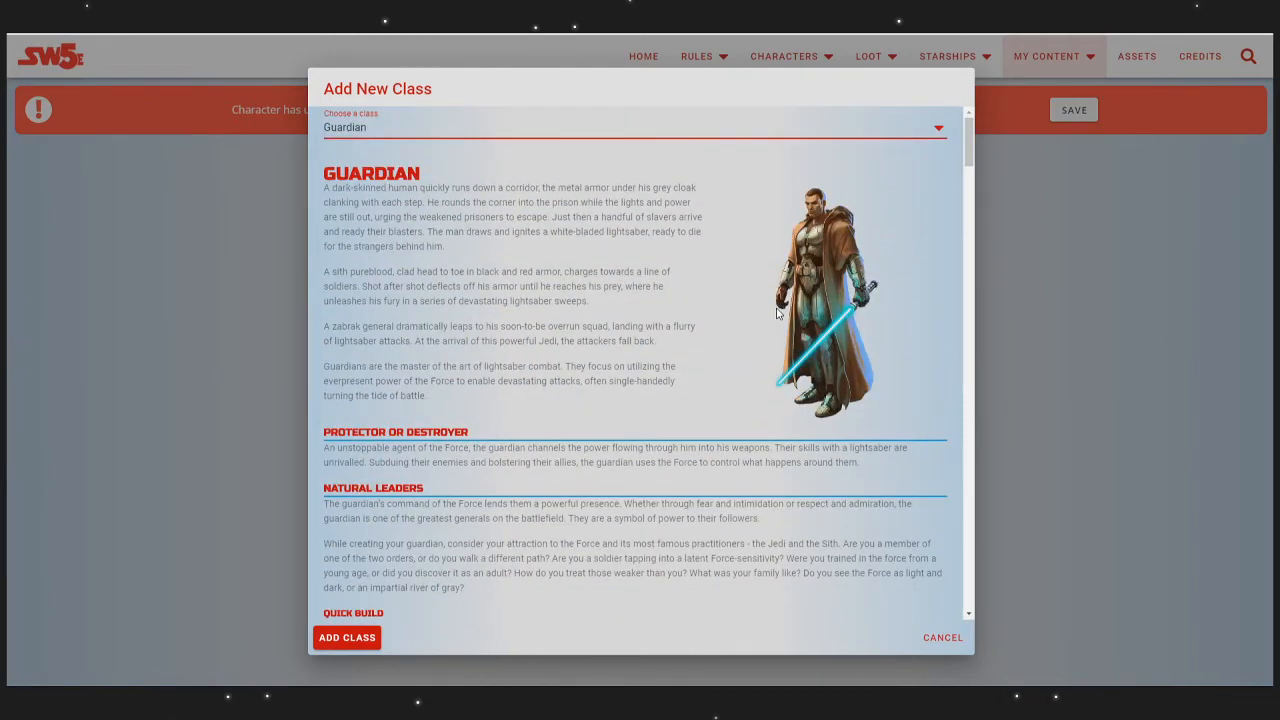
{"action": "scroll", "coordinate": [630, 315], "scroll_direction": "down", "scroll_amount": 5}
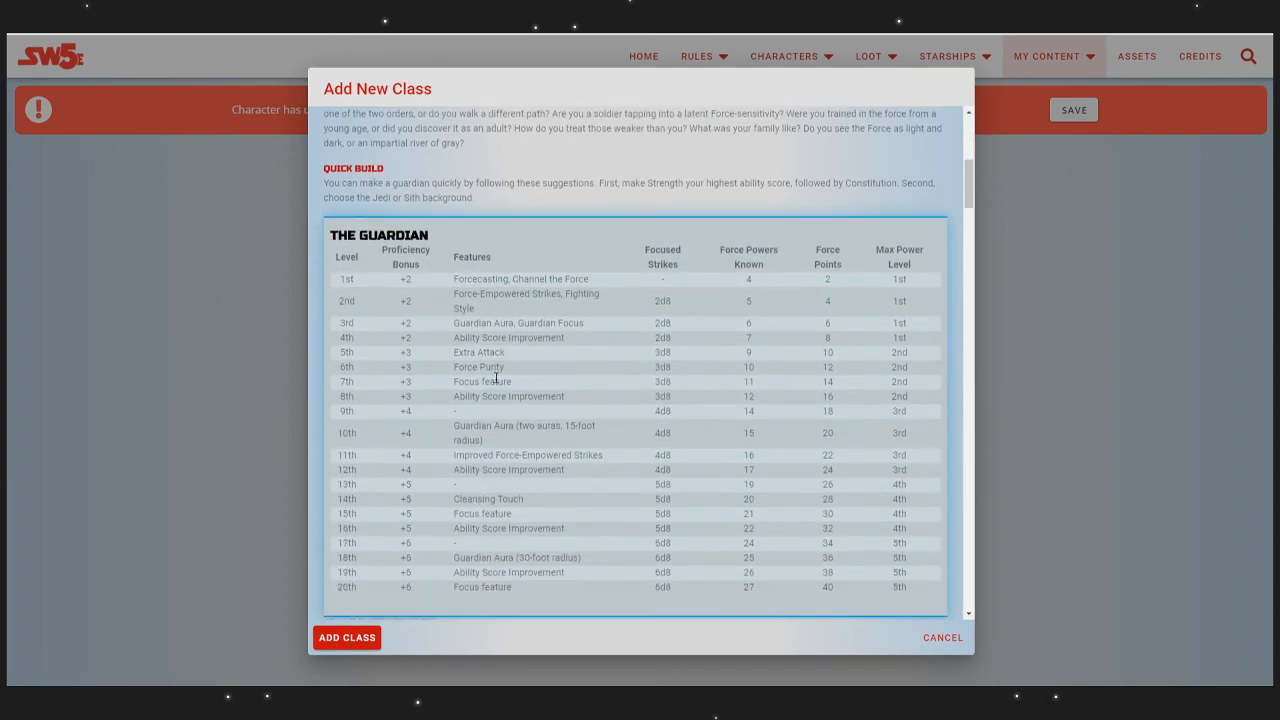
{"action": "scroll", "coordinate": [496, 428], "scroll_direction": "down", "scroll_amount": 3}
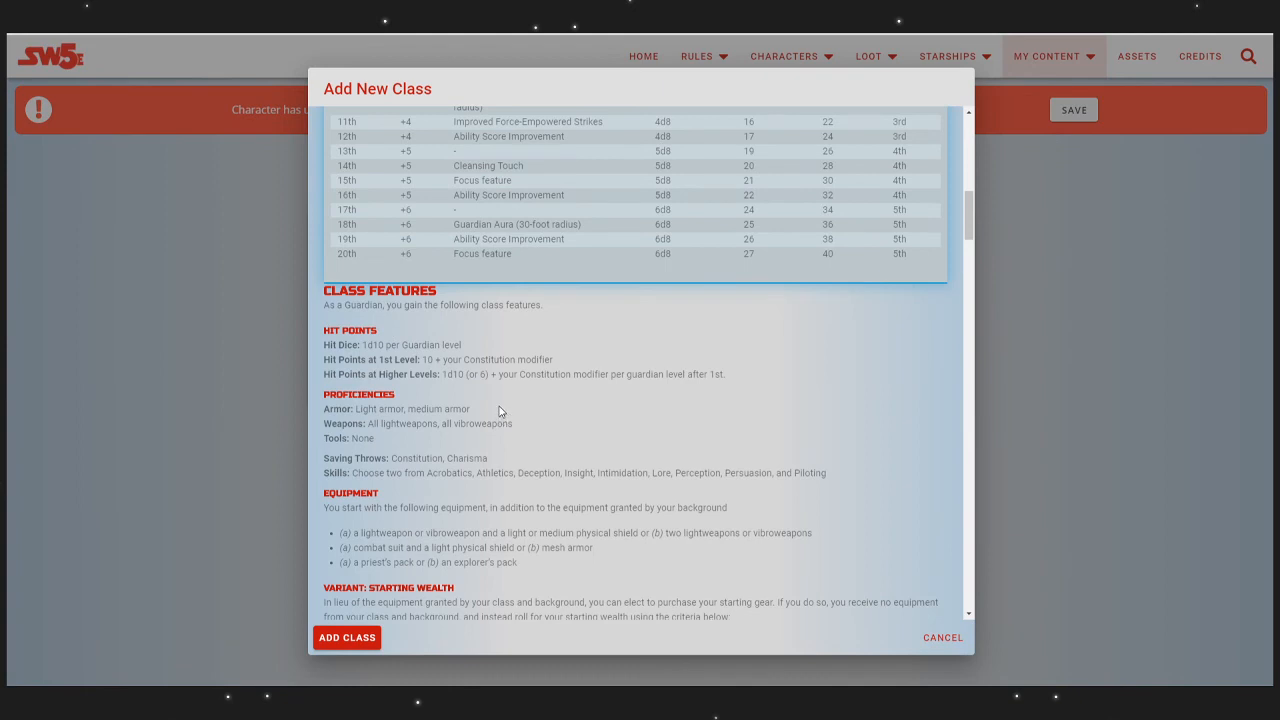
{"action": "scroll", "coordinate": [637, 465], "scroll_direction": "up", "scroll_amount": 10}
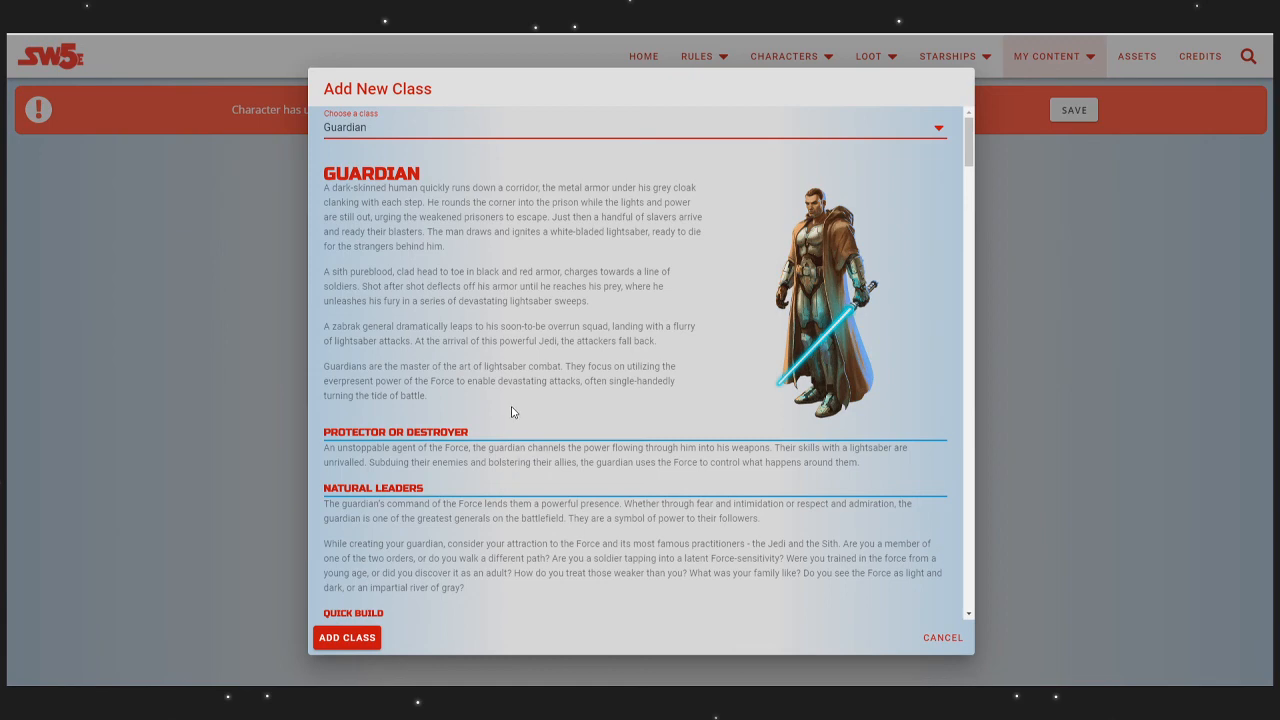
Step: Add the Guardian class to the character and set its number of levels to 3
{"action": "left_click", "coordinate": [361, 647]}
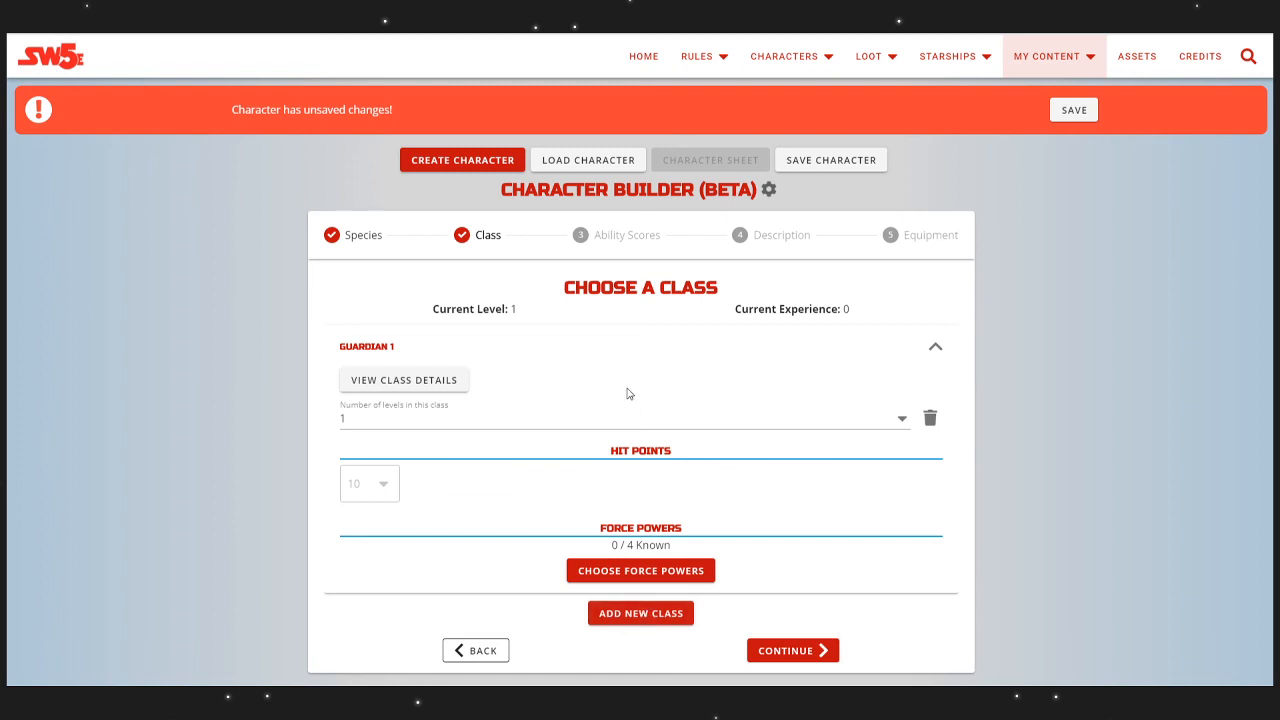
{"action": "left_click", "coordinate": [902, 417]}
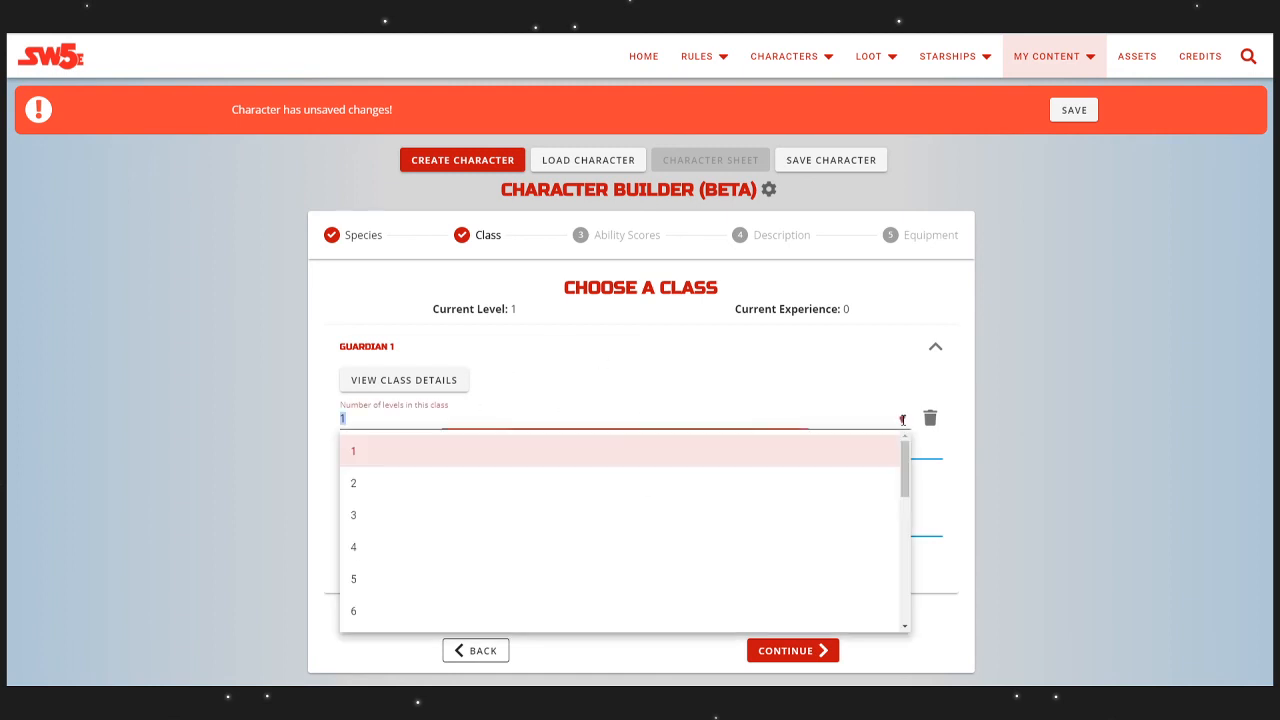
{"action": "left_click", "coordinate": [431, 503]}
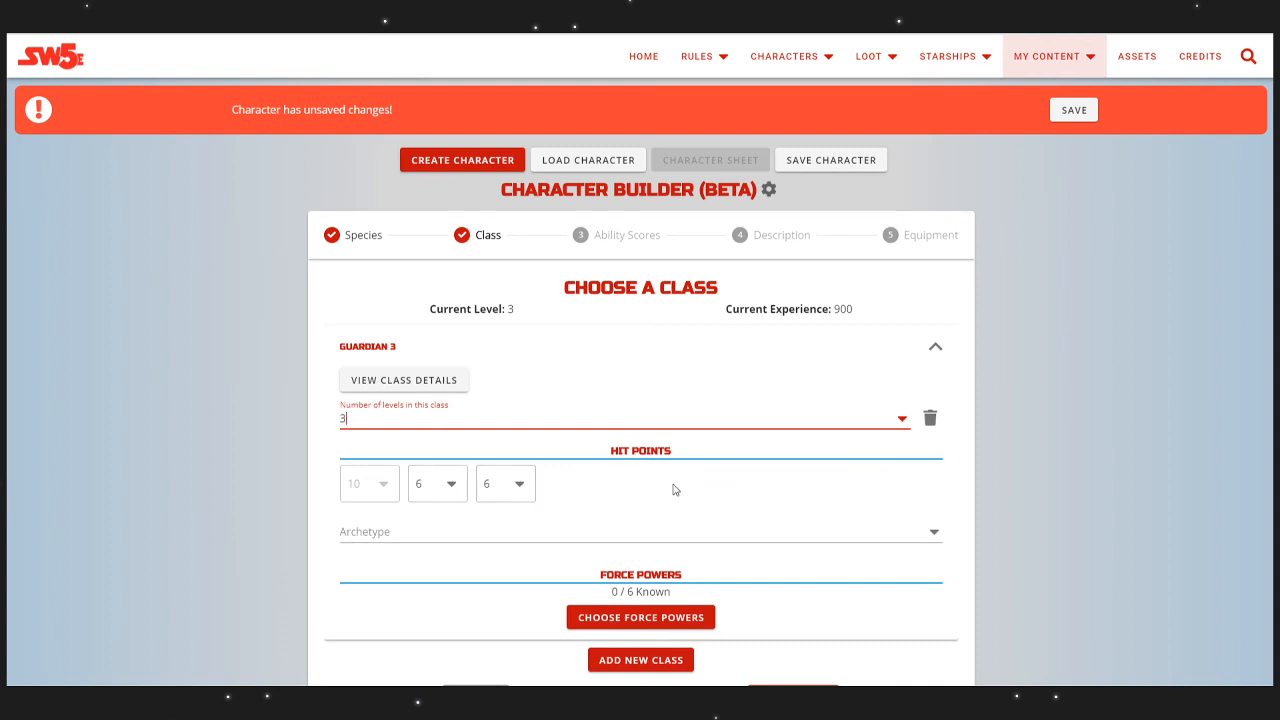
Step: Look through the Guardian archetypes and choose Form I: Shii-Cho
{"action": "left_click", "coordinate": [902, 533]}
{"action": "scroll", "coordinate": [457, 471], "scroll_direction": "down", "scroll_amount": 3}
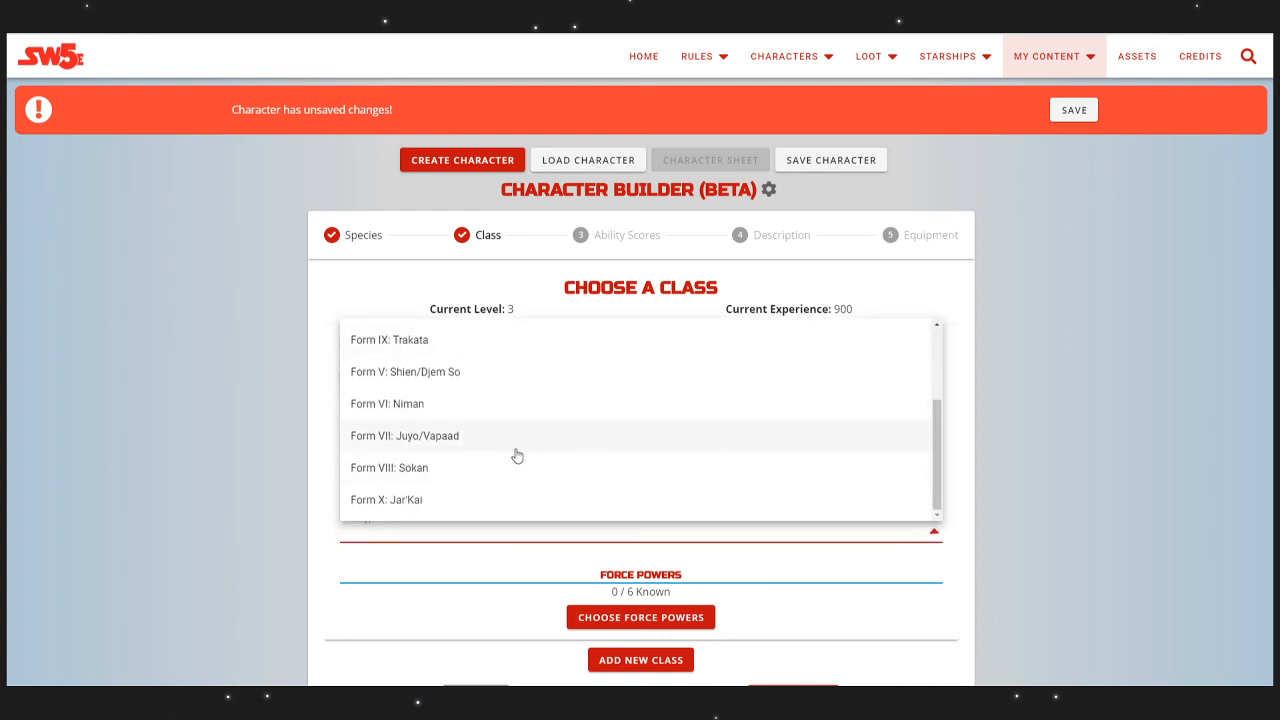
{"action": "scroll", "coordinate": [517, 456], "scroll_direction": "up", "scroll_amount": 3}
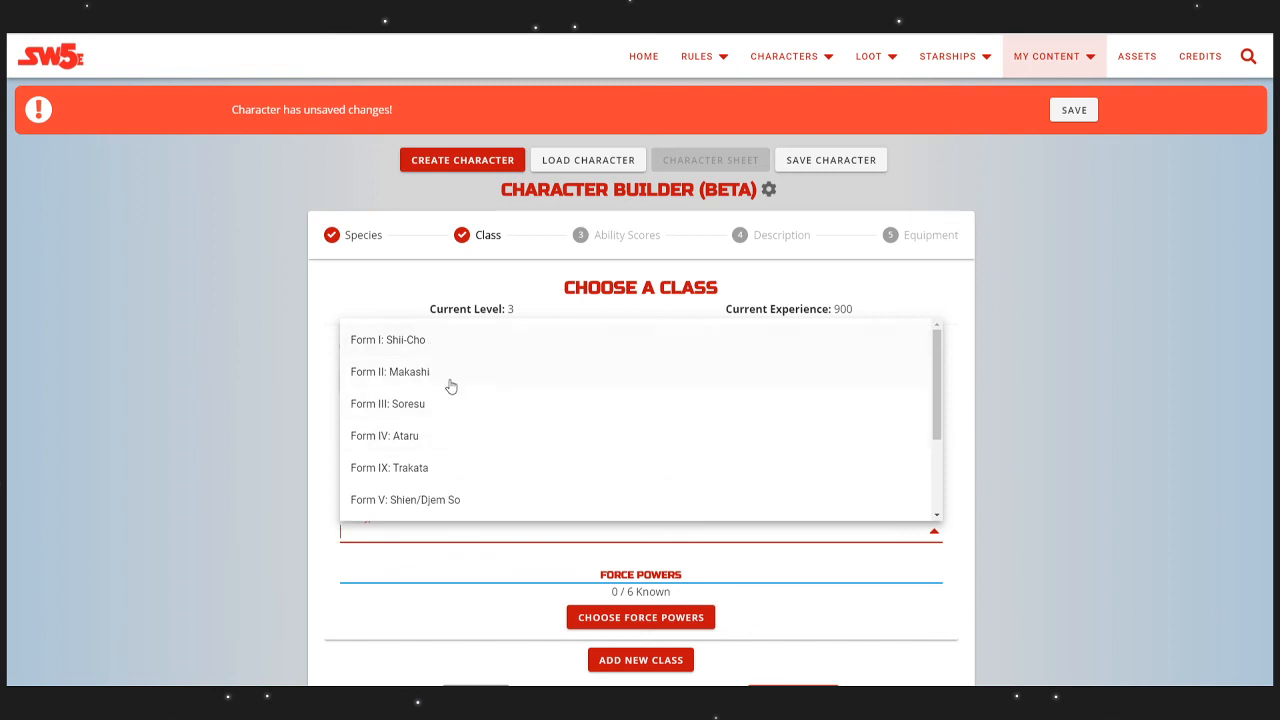
{"action": "scroll", "coordinate": [450, 384], "scroll_direction": "down", "scroll_amount": 2}
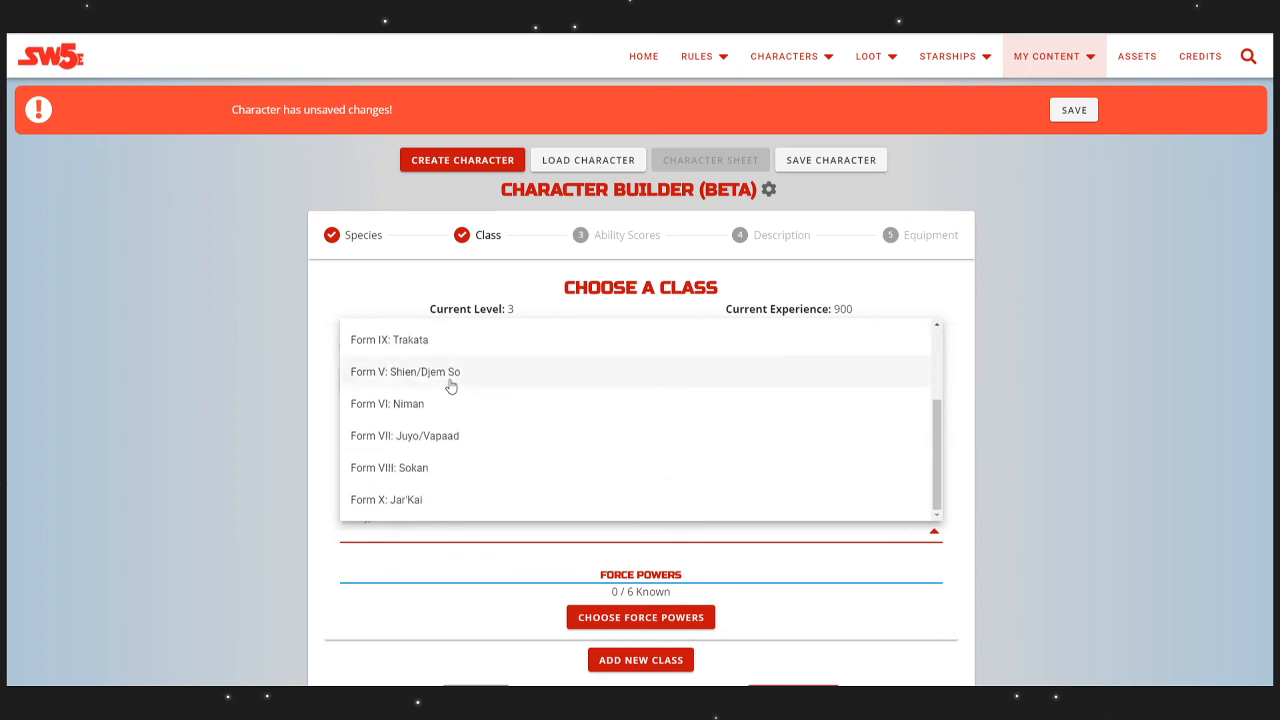
{"action": "scroll", "coordinate": [450, 384], "scroll_direction": "up", "scroll_amount": 2}
{"action": "left_click", "coordinate": [431, 358]}
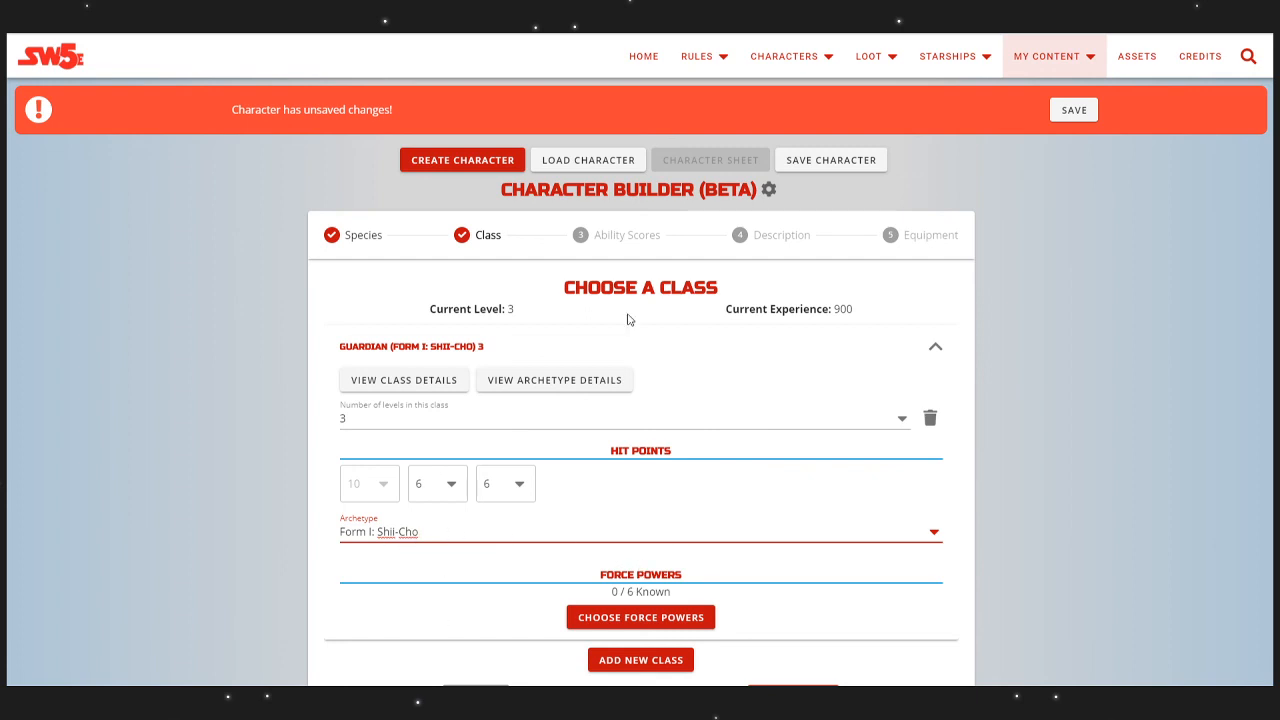
Step: Open the force power selection for the Guardian and filter the powers to level 0 and Light alignment
{"action": "scroll", "coordinate": [655, 655], "scroll_direction": "down", "scroll_amount": 1}
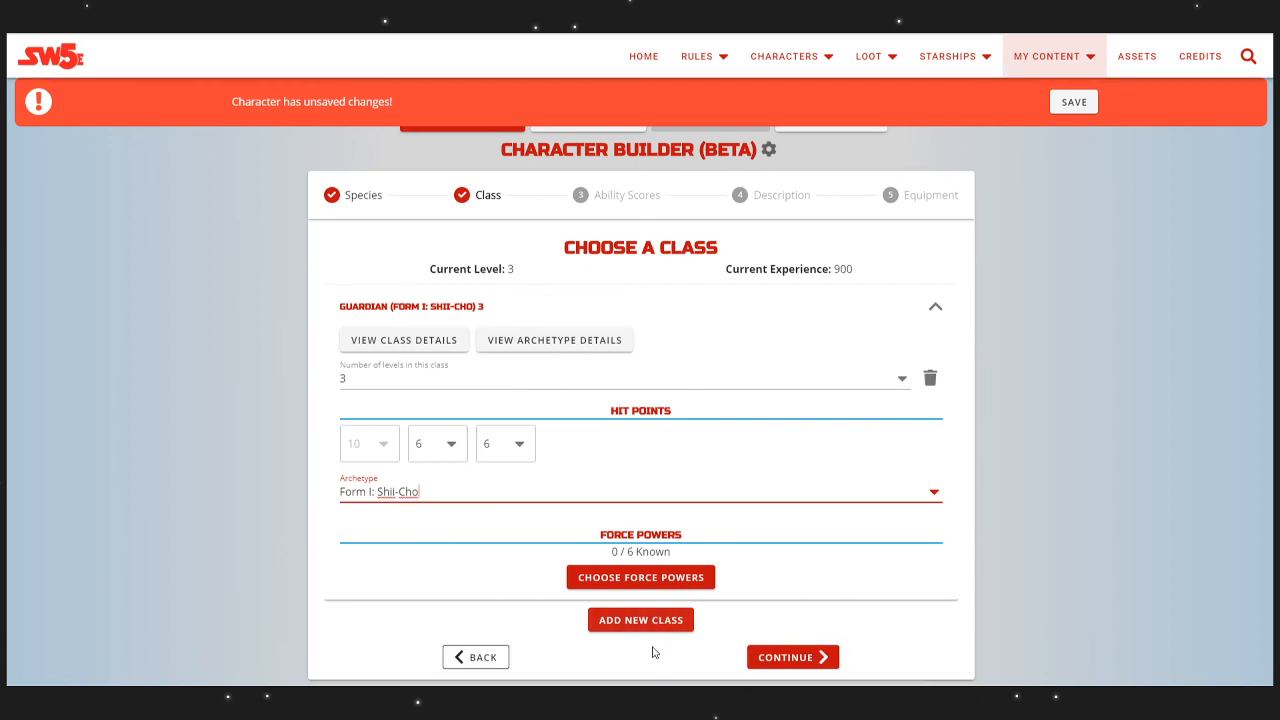
{"action": "left_click", "coordinate": [700, 583]}
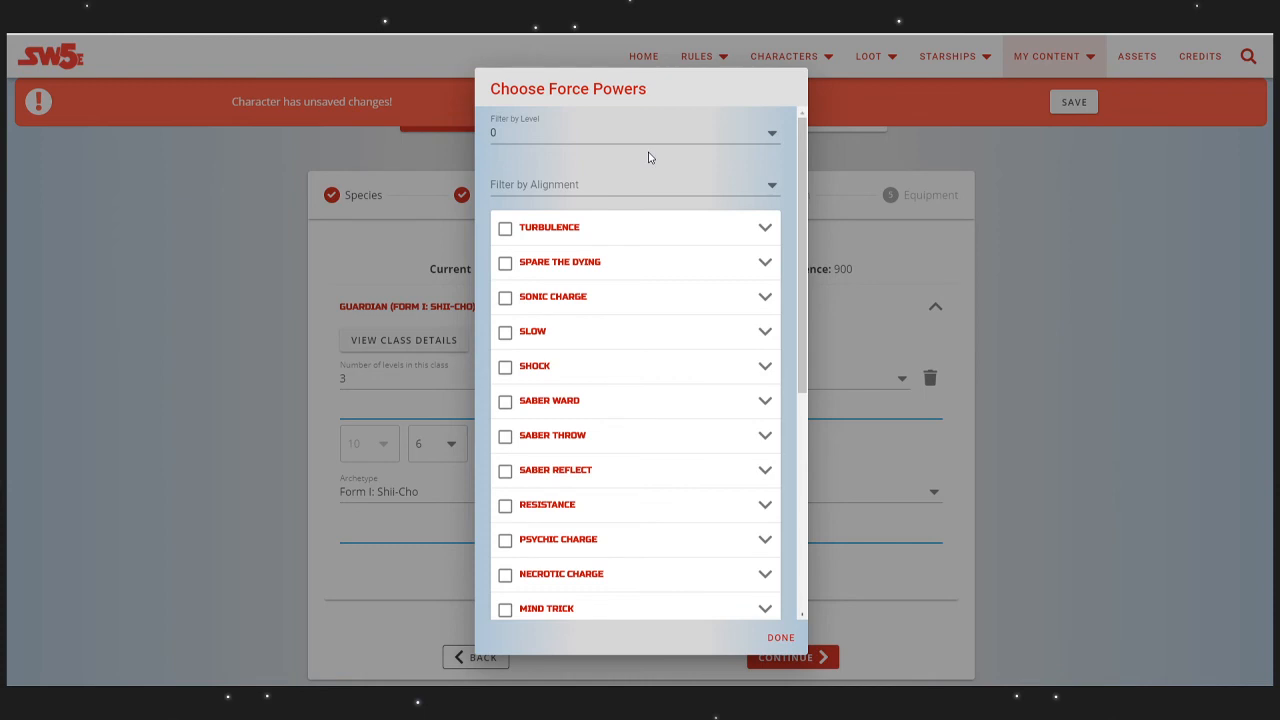
{"action": "left_click", "coordinate": [634, 134]}
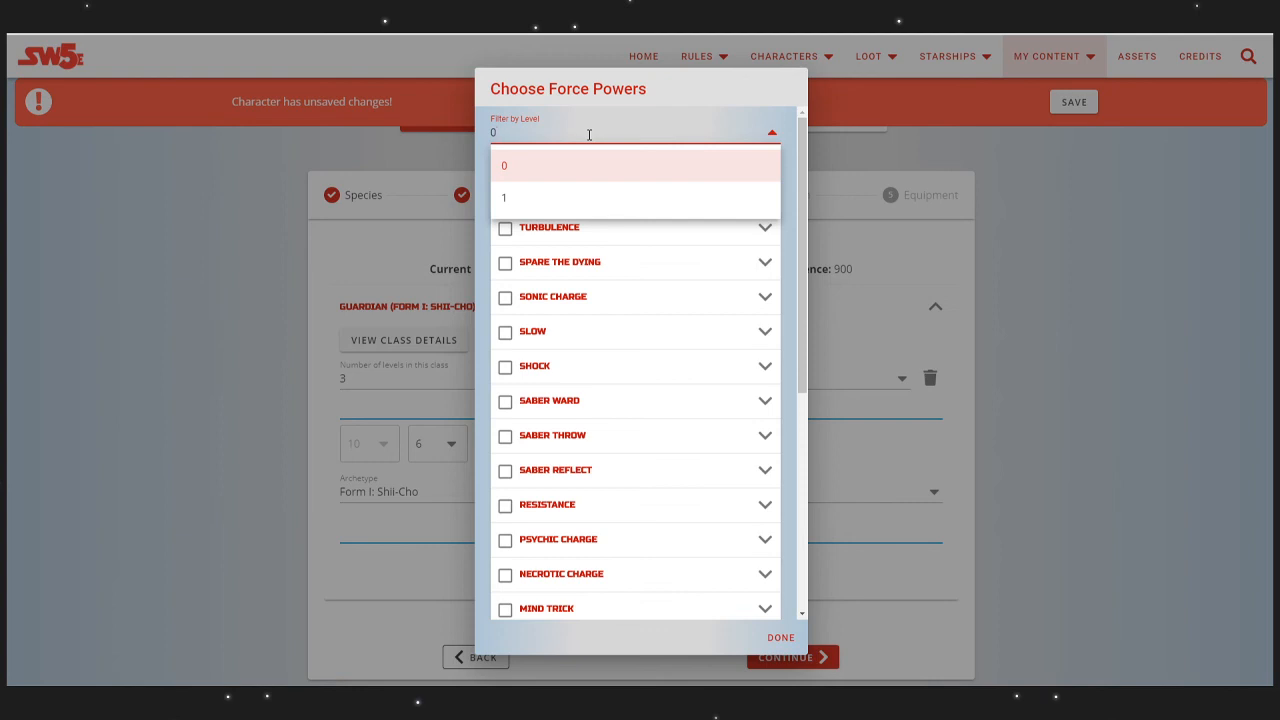
{"action": "left_click", "coordinate": [551, 170]}
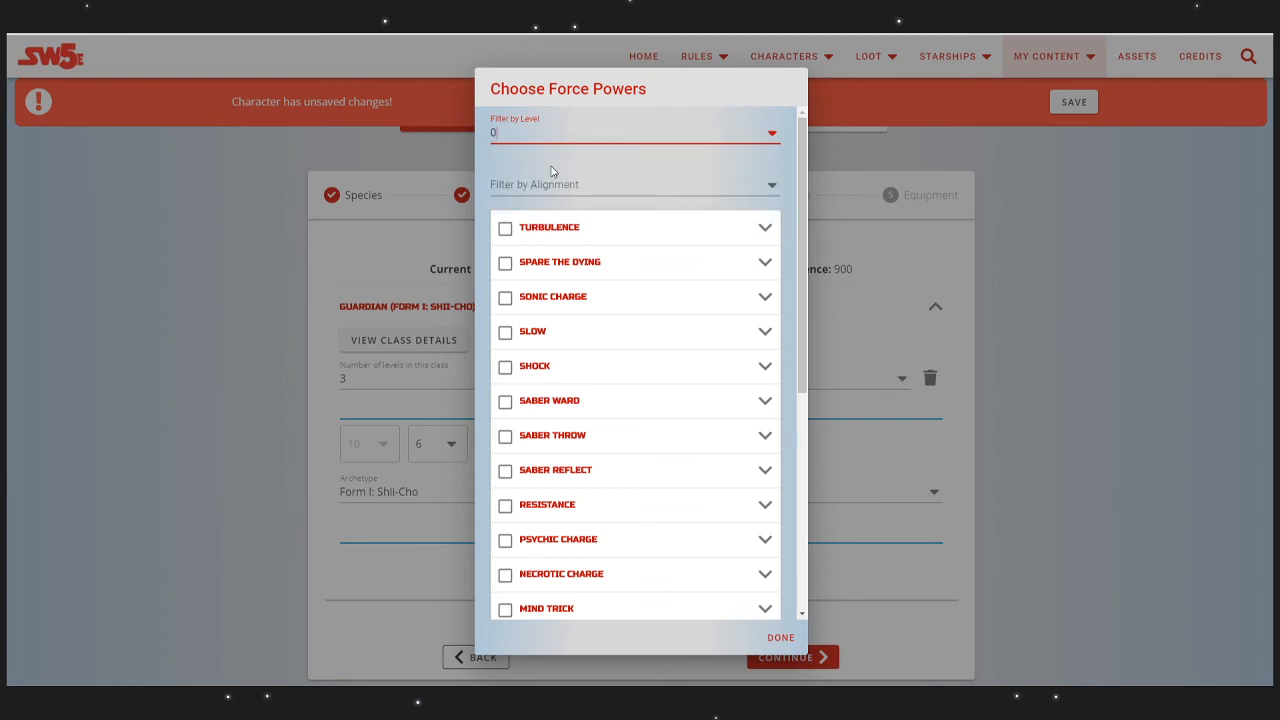
{"action": "left_click", "coordinate": [553, 184]}
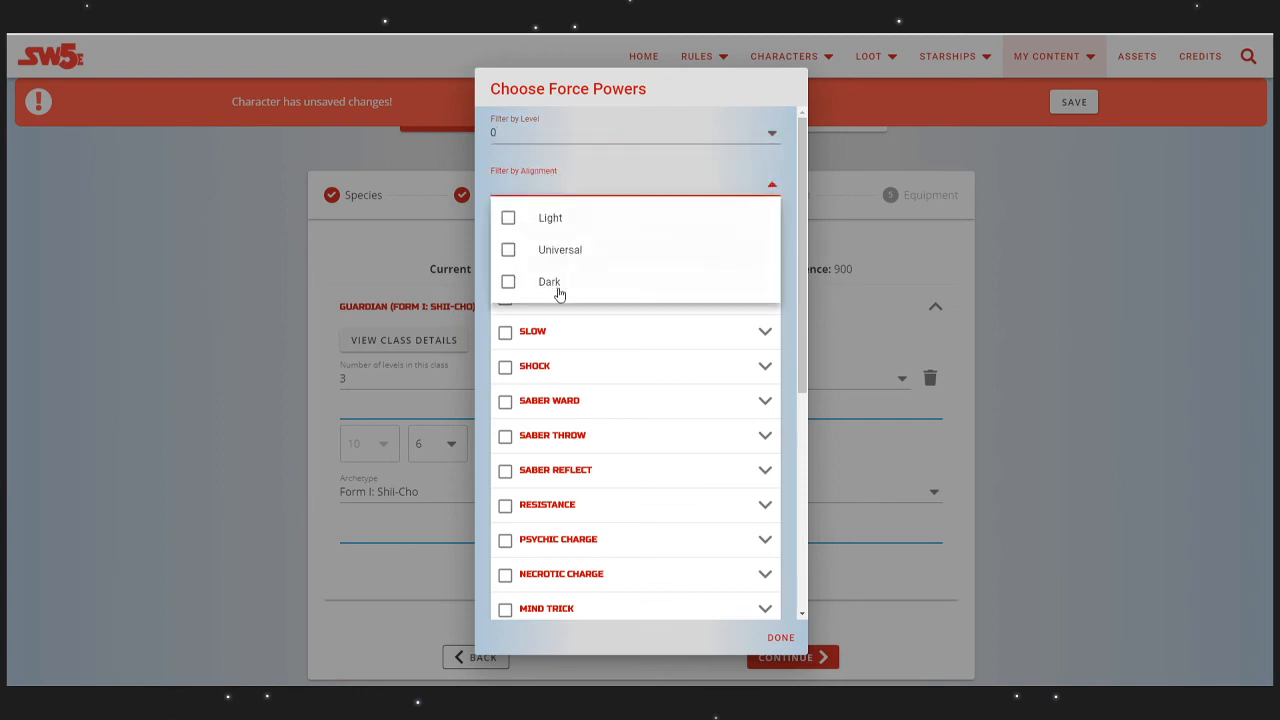
{"action": "left_click", "coordinate": [566, 222]}
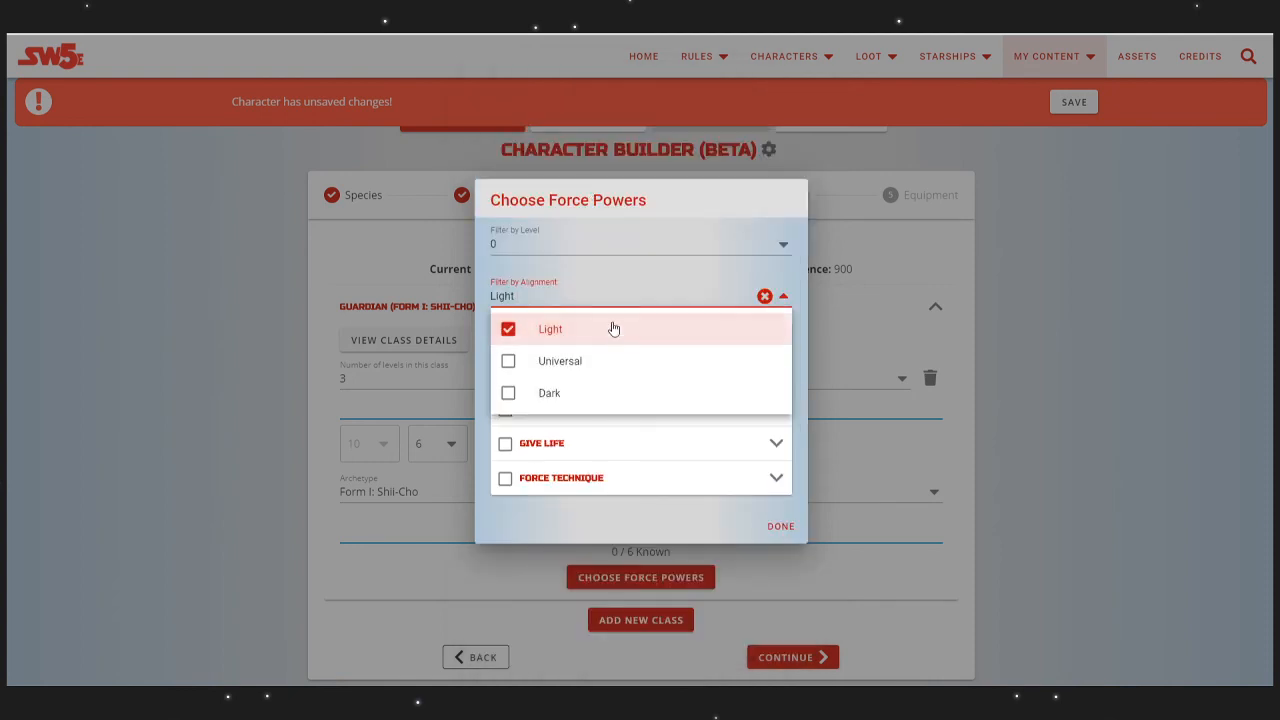
{"action": "left_click", "coordinate": [765, 297]}
{"action": "left_click", "coordinate": [557, 230]}
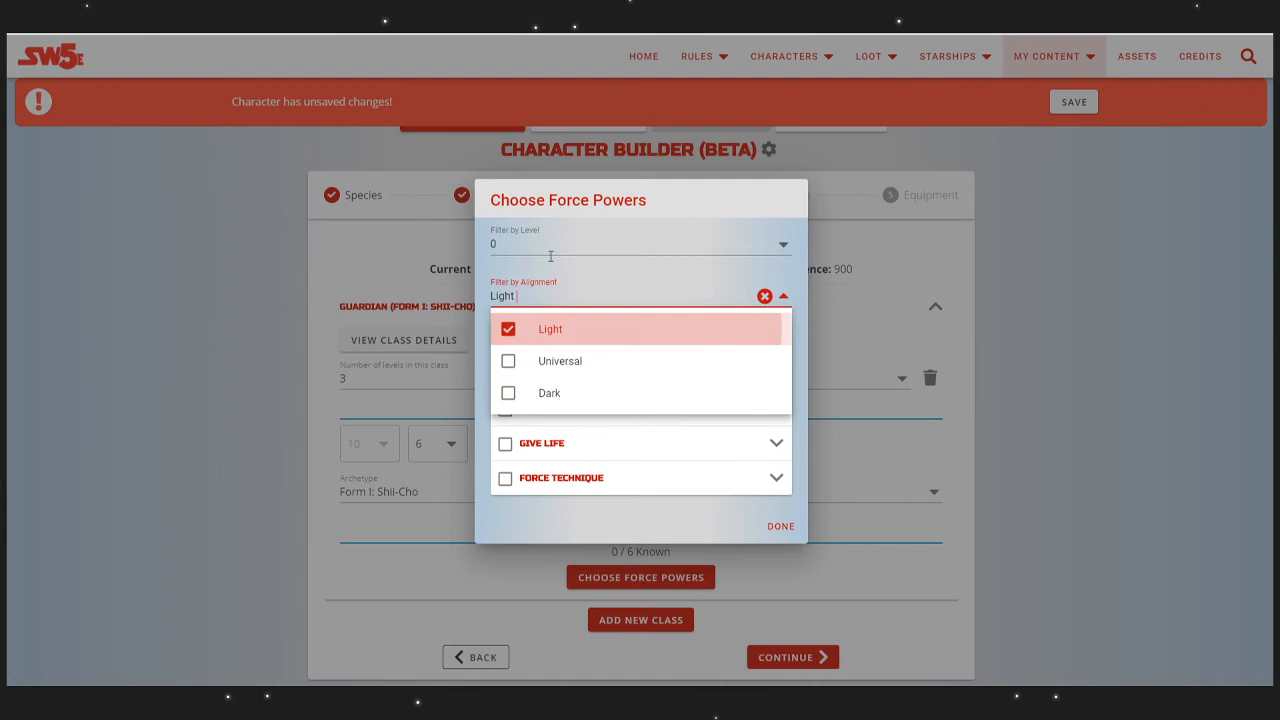
Step: Clear the alignment filter so level 0 powers of every alignment are listed, and select Affect Mind
{"action": "left_click", "coordinate": [489, 447]}
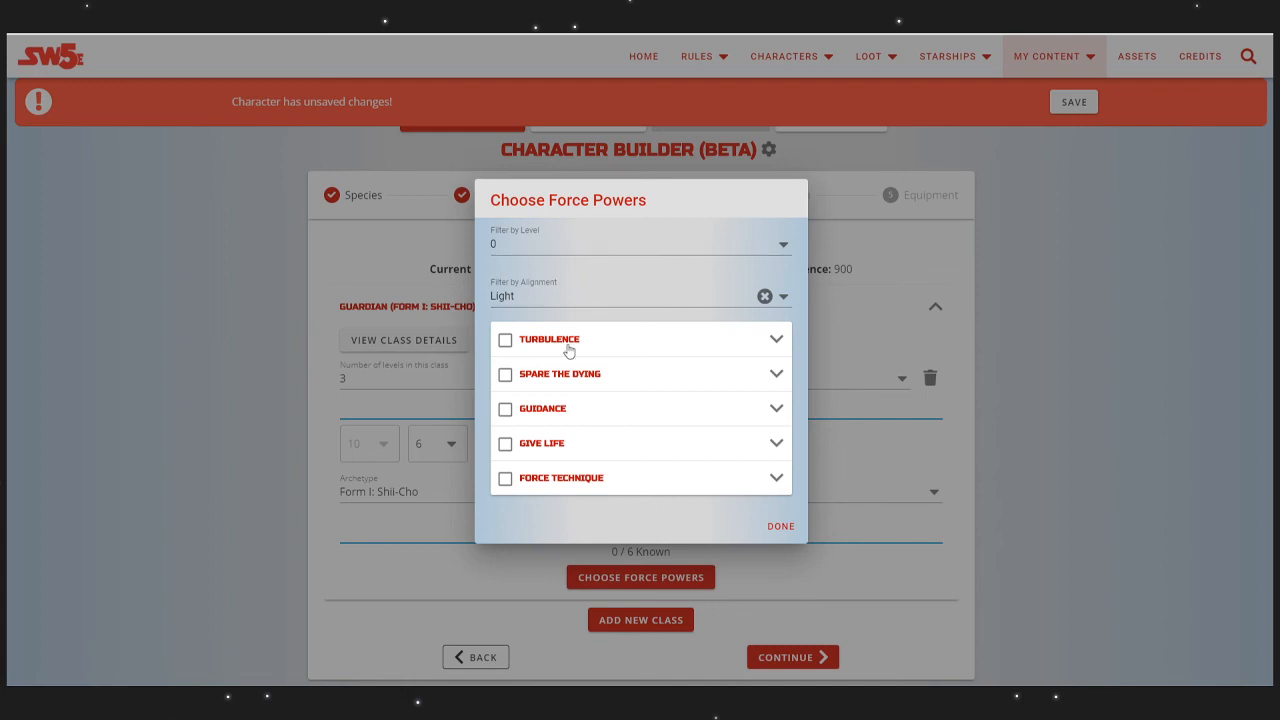
{"action": "left_click", "coordinate": [764, 298]}
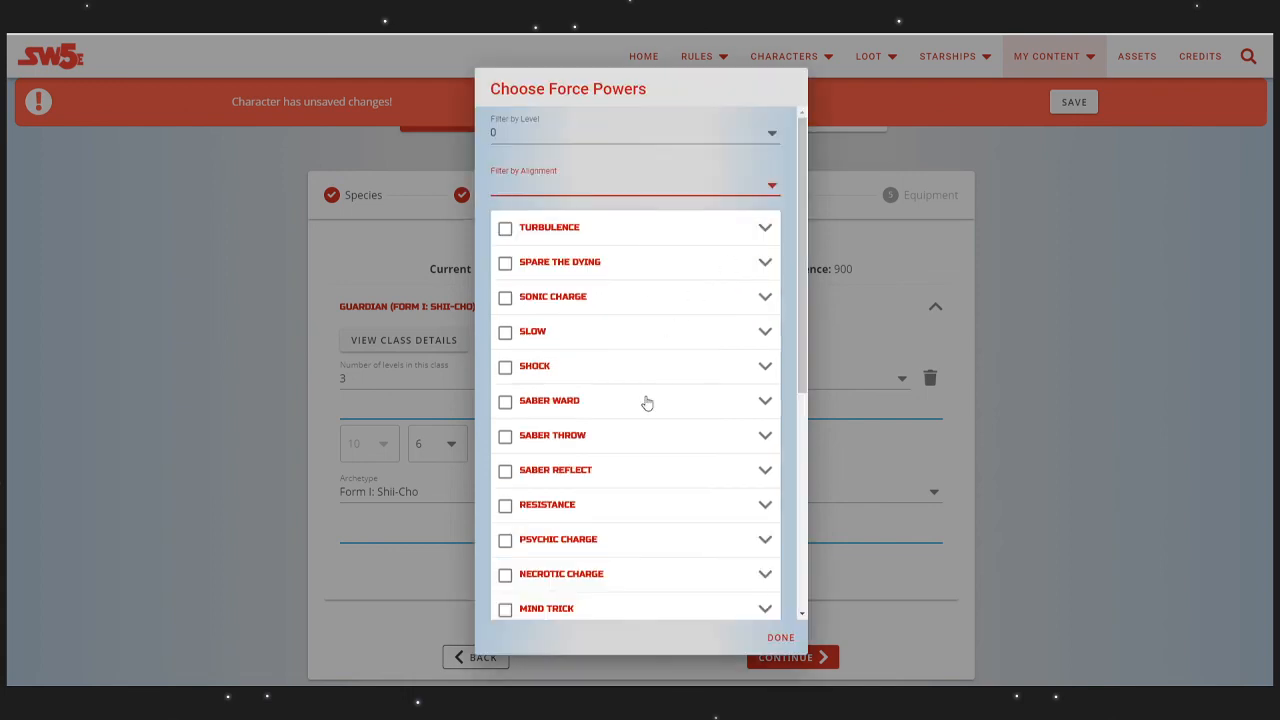
{"action": "scroll", "coordinate": [646, 400], "scroll_direction": "down", "scroll_amount": 5}
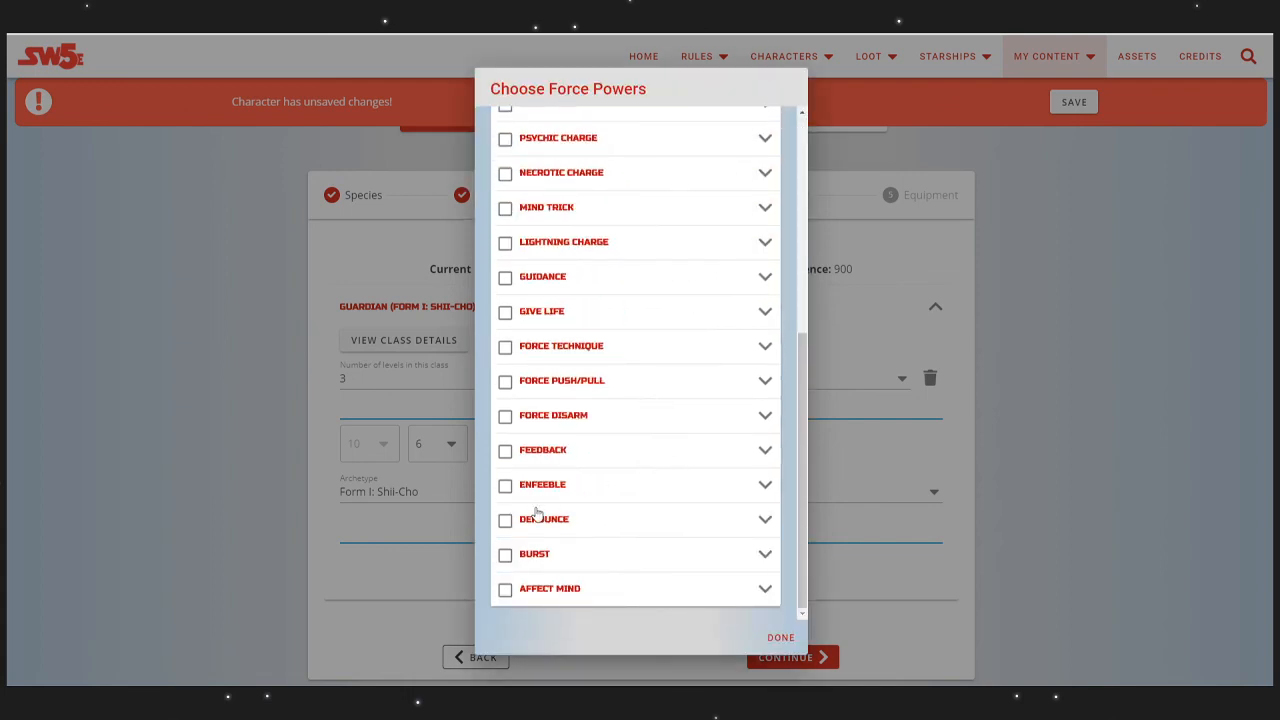
{"action": "scroll", "coordinate": [534, 514], "scroll_direction": "up", "scroll_amount": 2}
{"action": "scroll", "coordinate": [530, 545], "scroll_direction": "down", "scroll_amount": 2}
{"action": "left_click", "coordinate": [505, 589]}
{"action": "scroll", "coordinate": [630, 453], "scroll_direction": "up", "scroll_amount": 5}
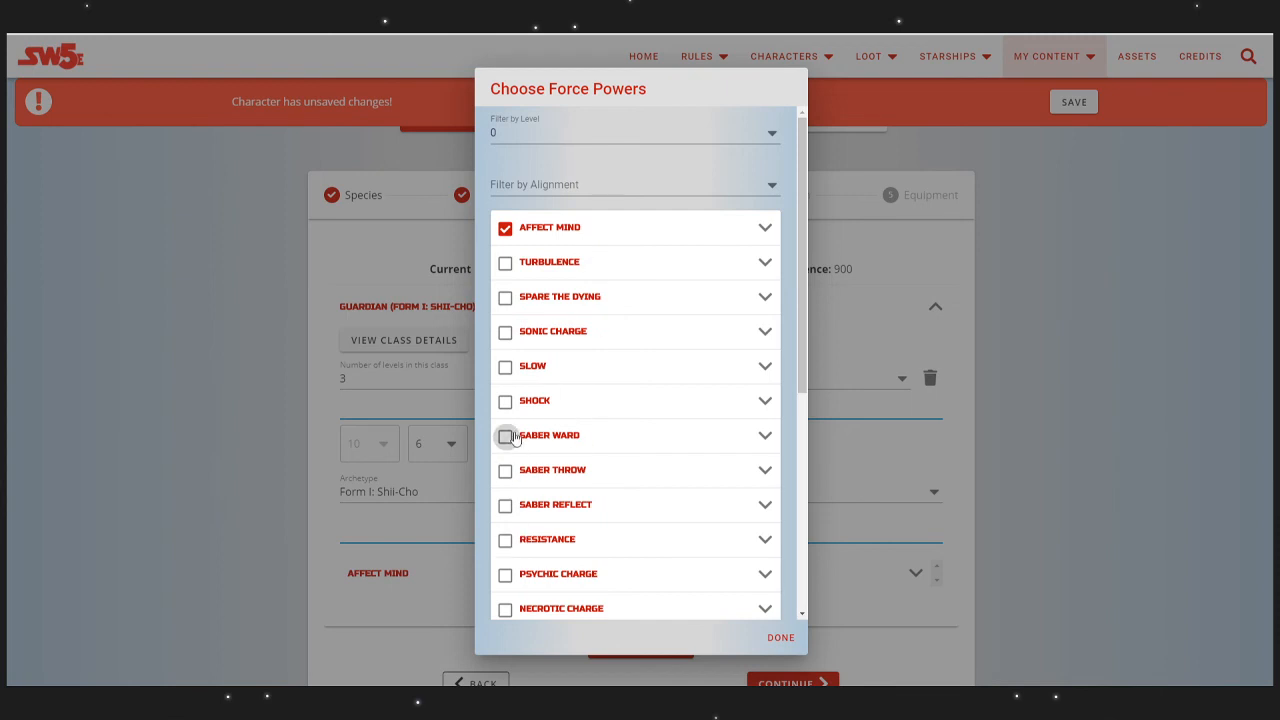
Step: Add the level 0 powers Guidance and Force Push/Pull to the Guardian's force powers
{"action": "scroll", "coordinate": [512, 436], "scroll_direction": "down", "scroll_amount": 2}
{"action": "scroll", "coordinate": [514, 400], "scroll_direction": "down", "scroll_amount": 2}
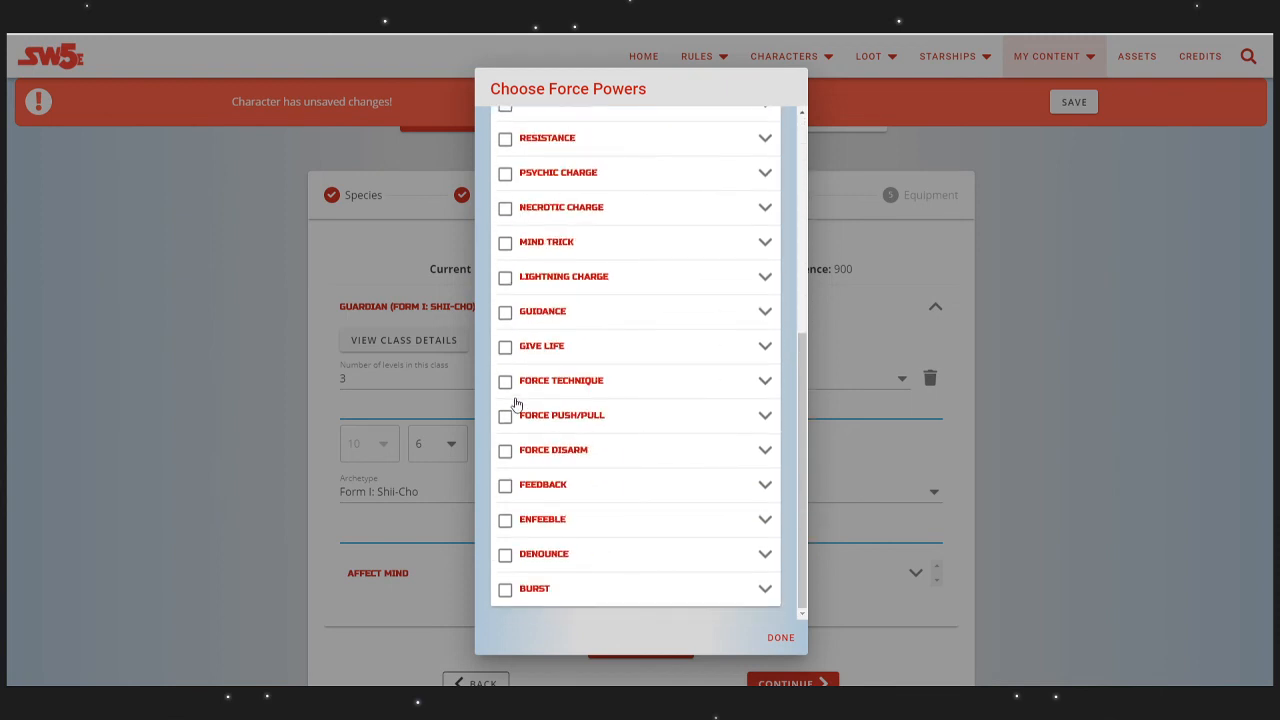
{"action": "left_click", "coordinate": [506, 318]}
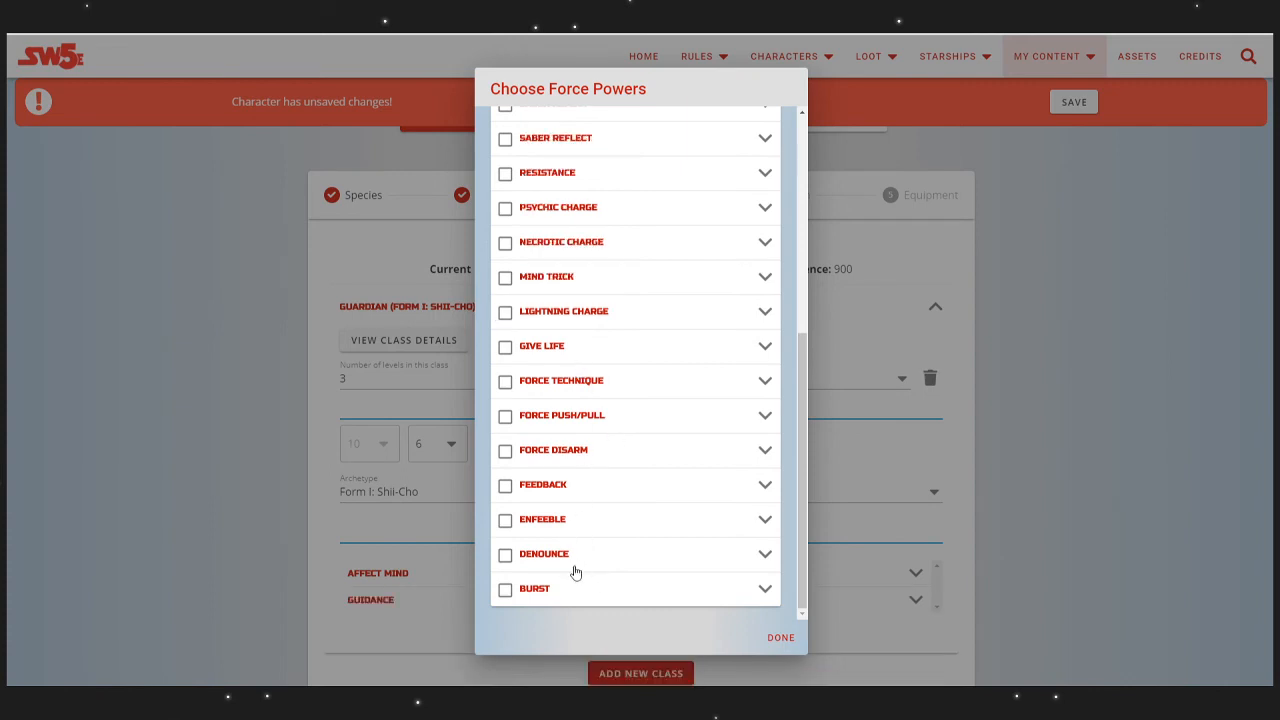
{"action": "left_click", "coordinate": [506, 416]}
Step: Filter the force powers to level 1 and select Phasestrike
{"action": "scroll", "coordinate": [617, 401], "scroll_direction": "up", "scroll_amount": 5}
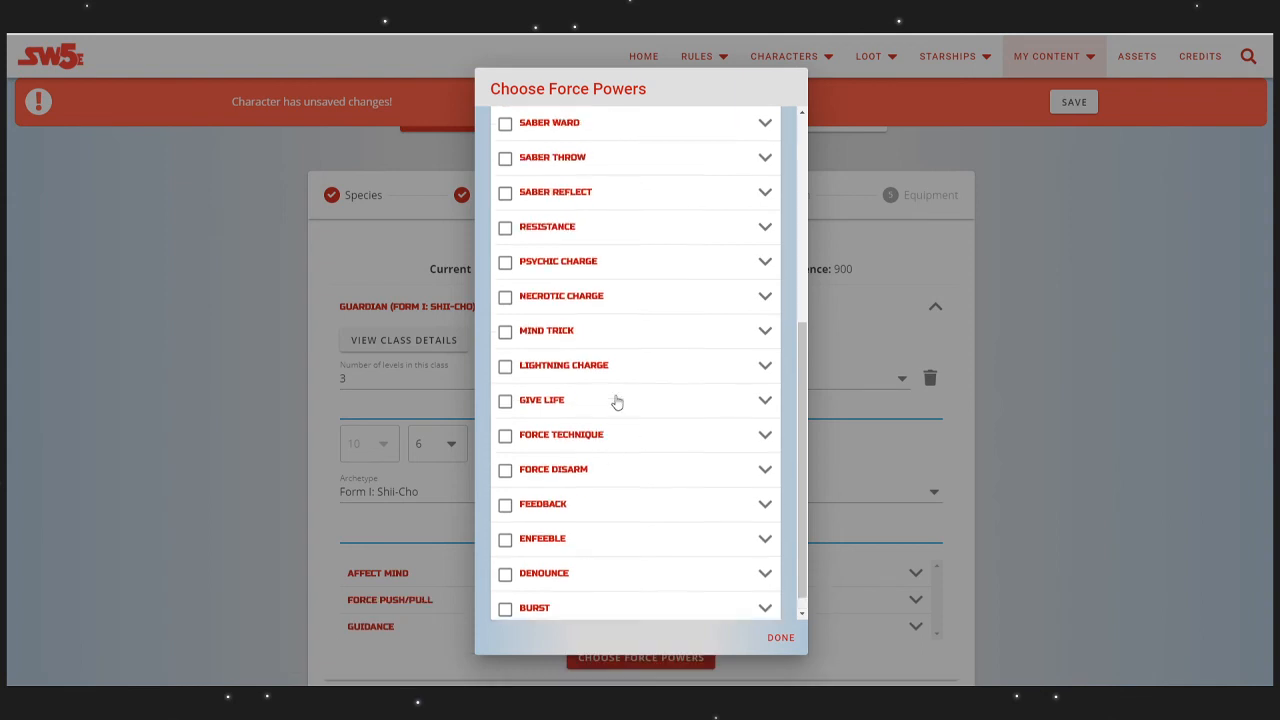
{"action": "left_click", "coordinate": [560, 129]}
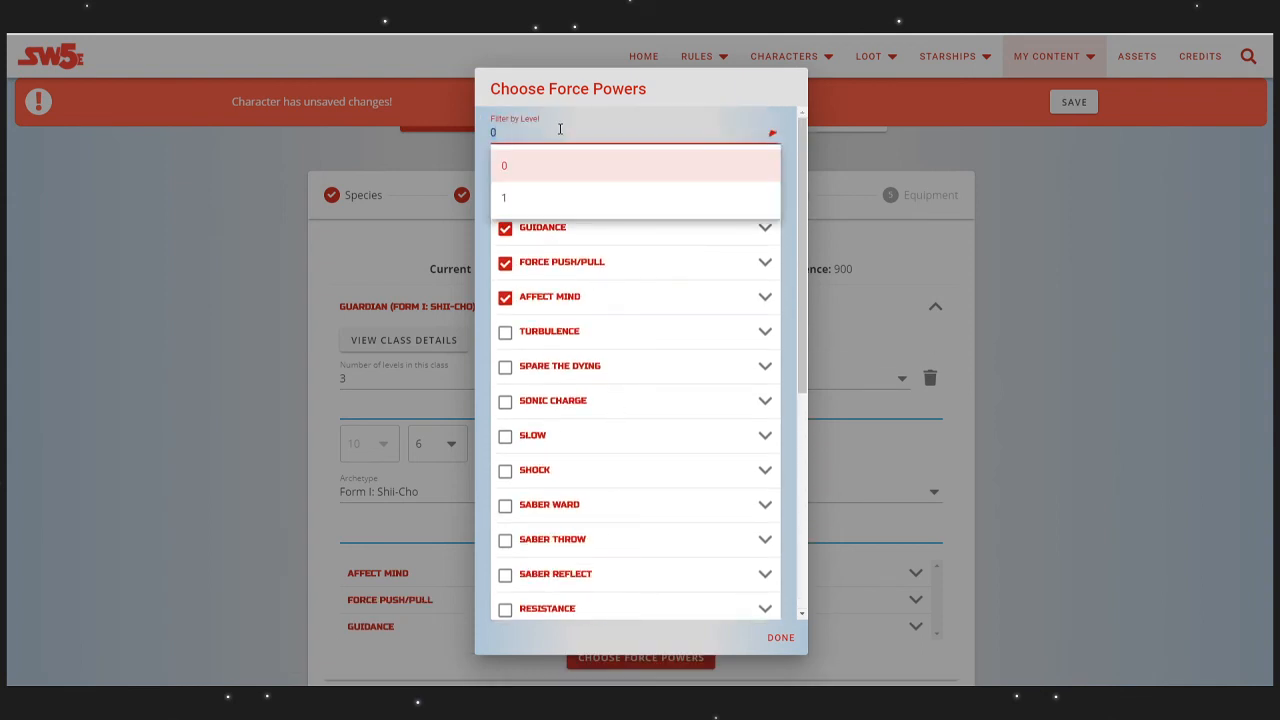
{"action": "left_click", "coordinate": [534, 197]}
{"action": "scroll", "coordinate": [566, 223], "scroll_direction": "down", "scroll_amount": 1}
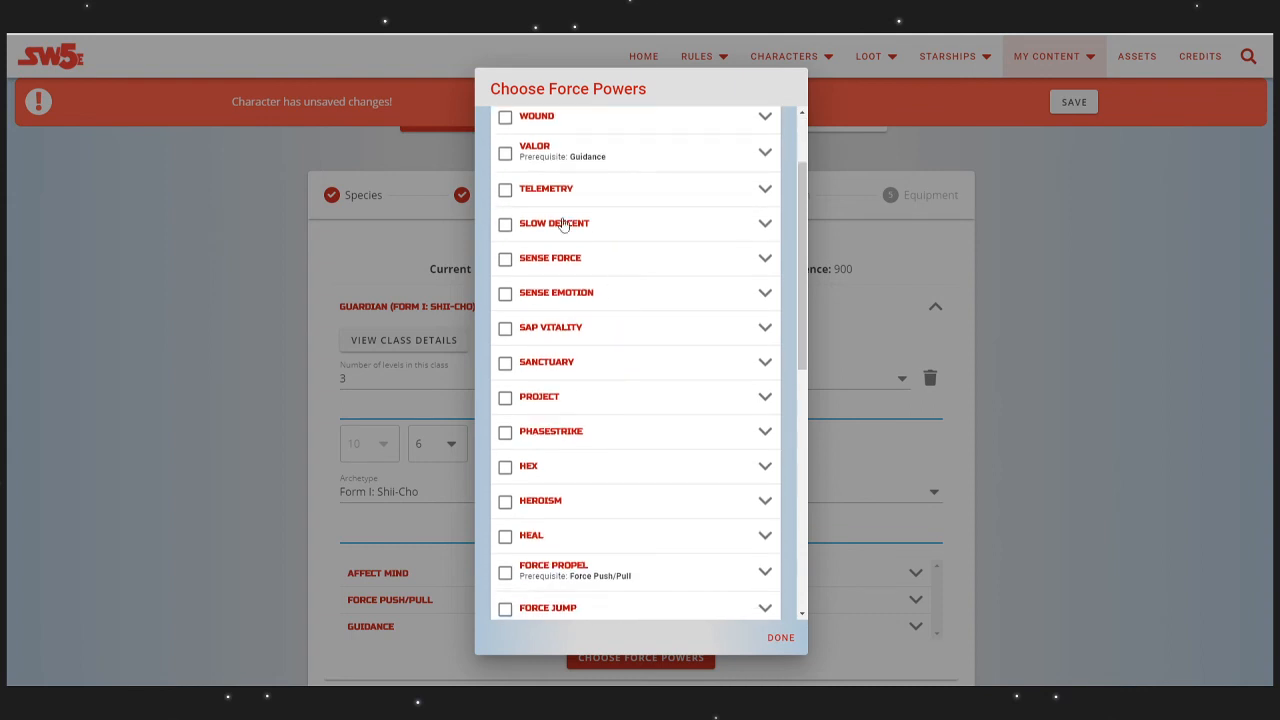
{"action": "scroll", "coordinate": [595, 290], "scroll_direction": "down", "scroll_amount": 1}
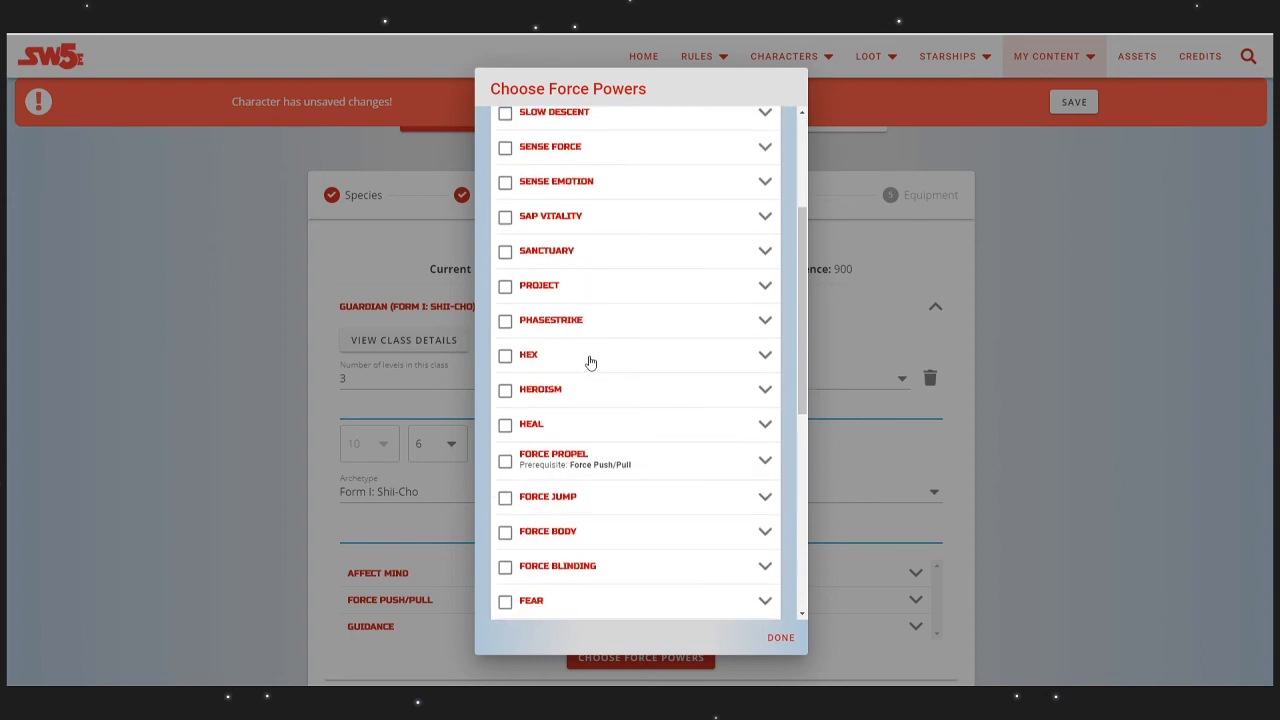
{"action": "left_click", "coordinate": [505, 320]}
Step: Look through the remaining level 1 force powers and the prerequisites of the locked ones
{"action": "scroll", "coordinate": [659, 387], "scroll_direction": "down", "scroll_amount": 1}
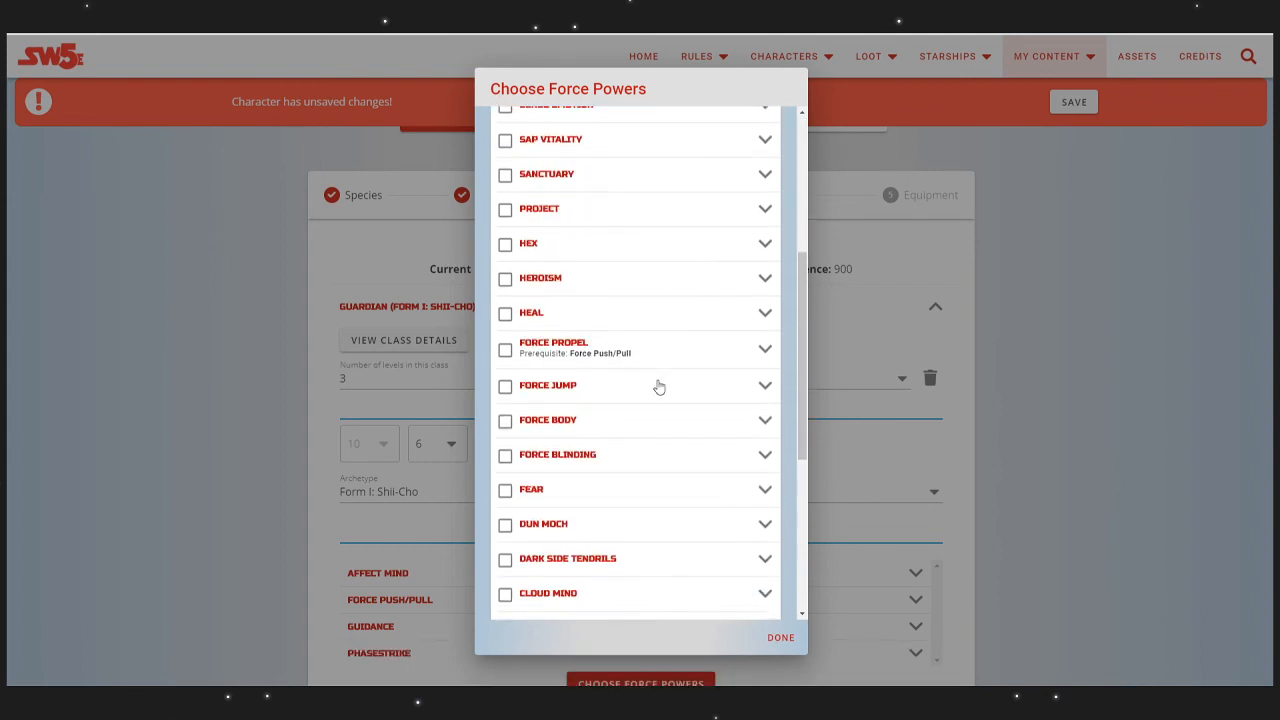
{"action": "scroll", "coordinate": [659, 387], "scroll_direction": "down", "scroll_amount": 2}
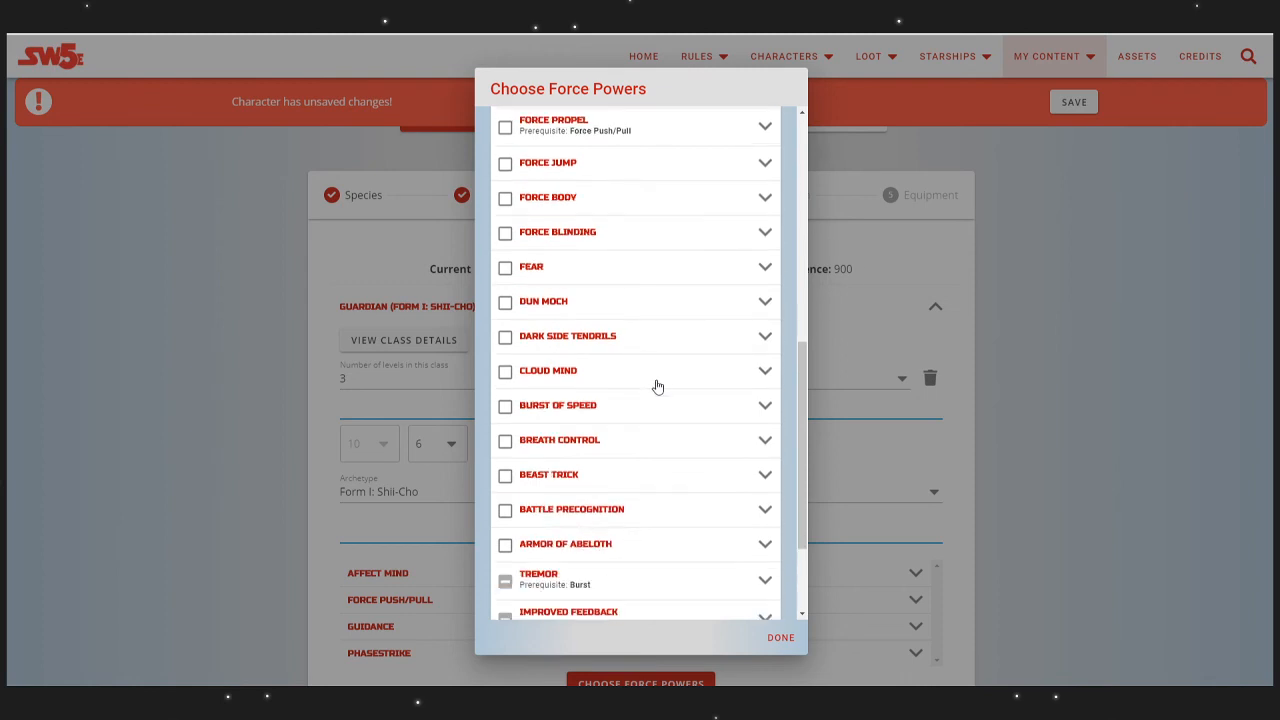
{"action": "scroll", "coordinate": [657, 386], "scroll_direction": "down", "scroll_amount": 1}
{"action": "scroll", "coordinate": [620, 326], "scroll_direction": "down", "scroll_amount": 1}
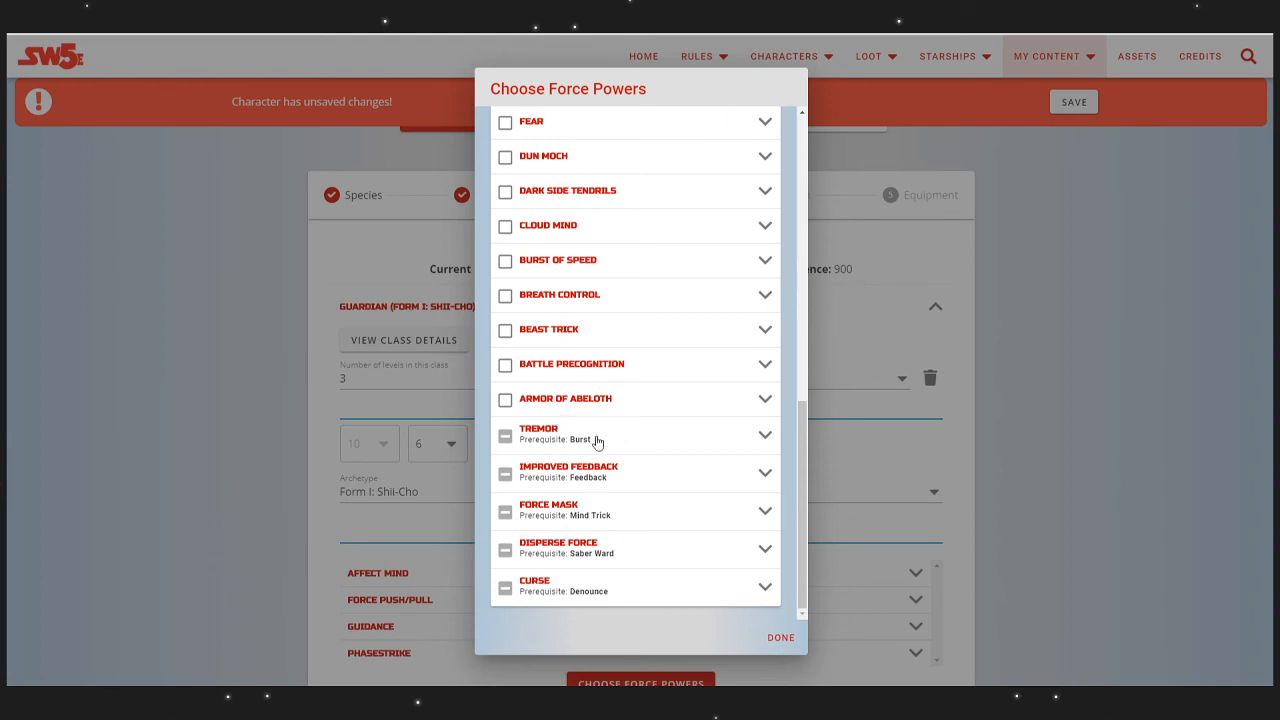
{"action": "left_click", "coordinate": [505, 444]}
{"action": "left_click", "coordinate": [505, 444]}
{"action": "scroll", "coordinate": [636, 420], "scroll_direction": "up", "scroll_amount": 10}
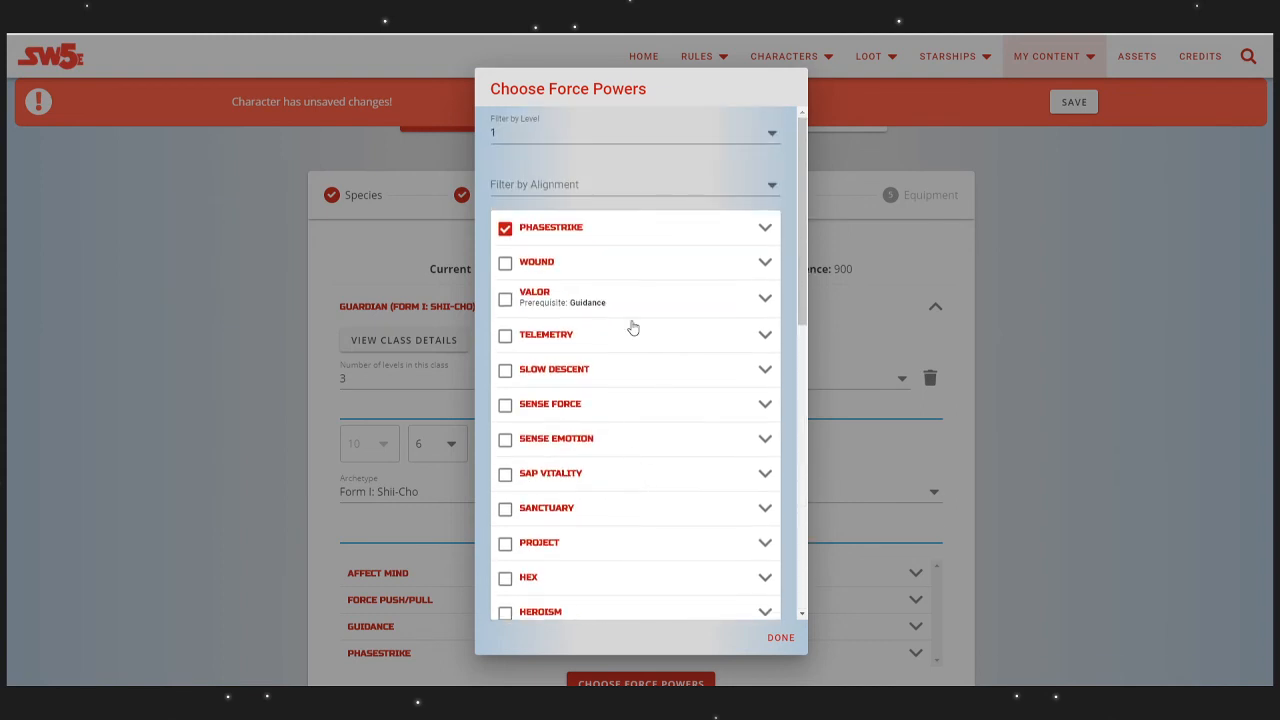
Step: Filter the force powers to level 0, add Mind Trick and deselect Affect Mind
{"action": "left_click", "coordinate": [567, 130]}
{"action": "left_click", "coordinate": [551, 170]}
{"action": "scroll", "coordinate": [563, 331], "scroll_direction": "down", "scroll_amount": 3}
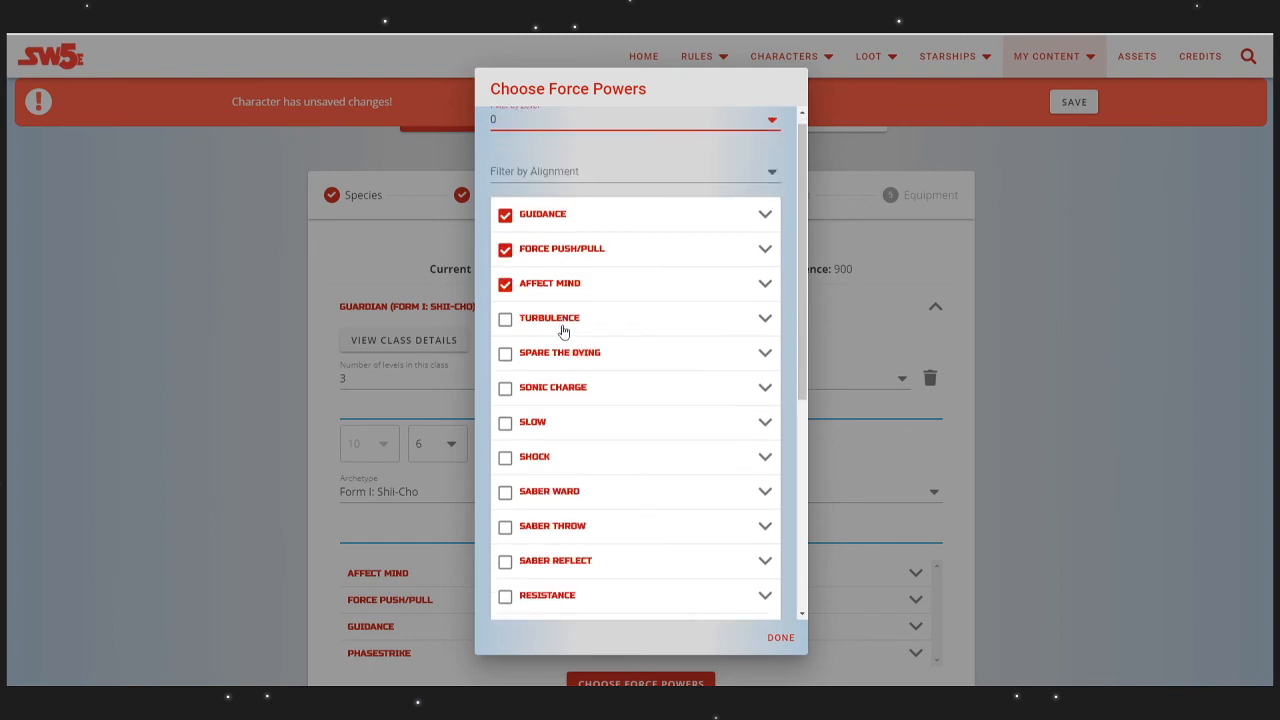
{"action": "scroll", "coordinate": [563, 331], "scroll_direction": "down", "scroll_amount": 1}
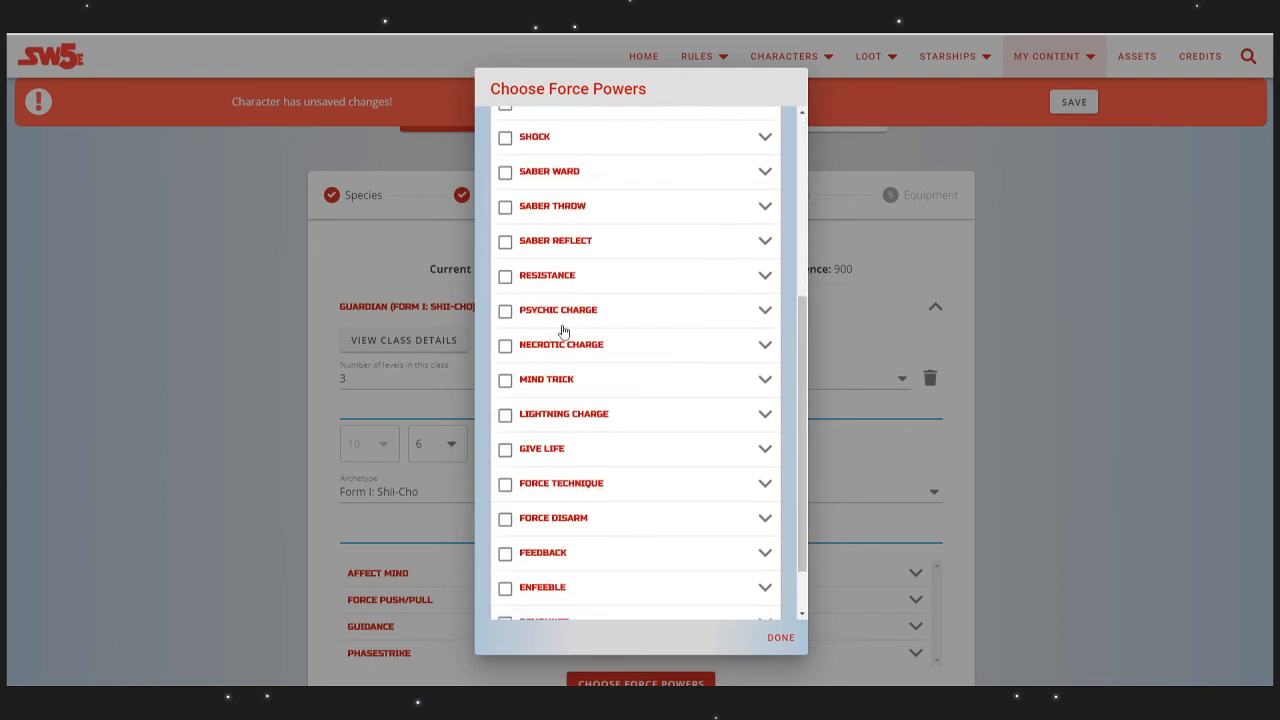
{"action": "scroll", "coordinate": [563, 331], "scroll_direction": "down", "scroll_amount": 1}
{"action": "left_click", "coordinate": [506, 311]}
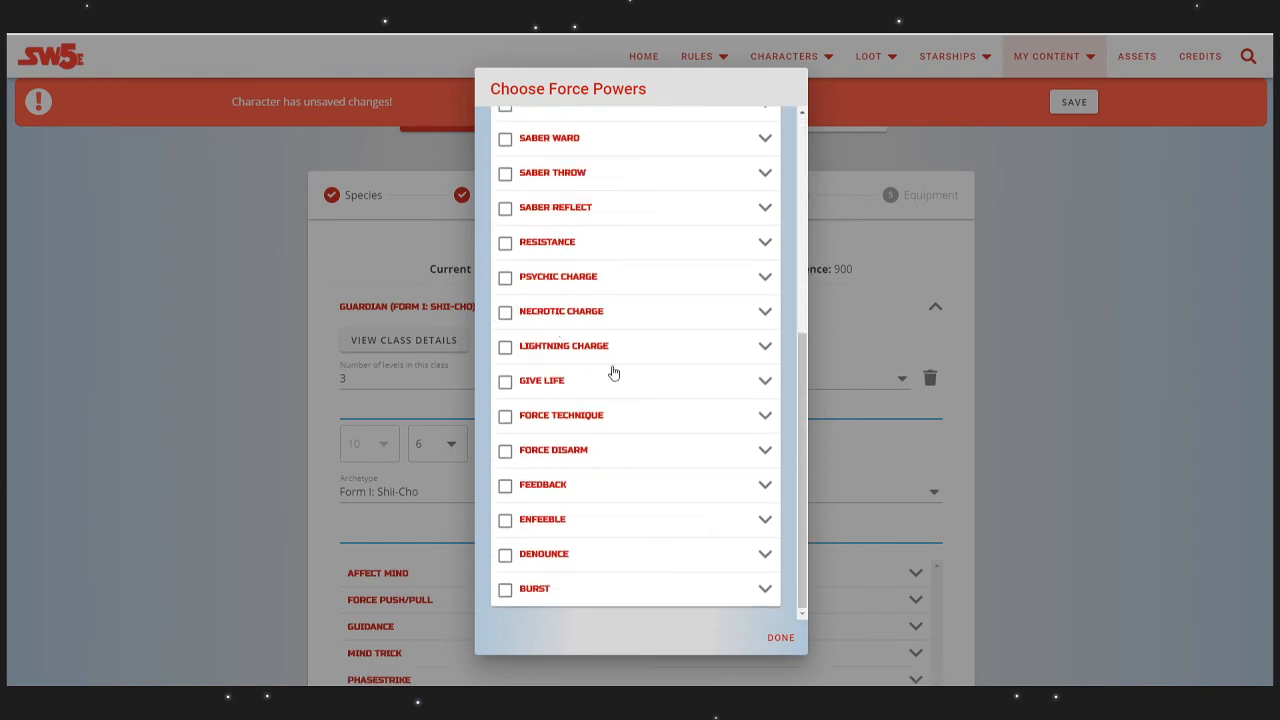
{"action": "scroll", "coordinate": [606, 373], "scroll_direction": "up", "scroll_amount": 5}
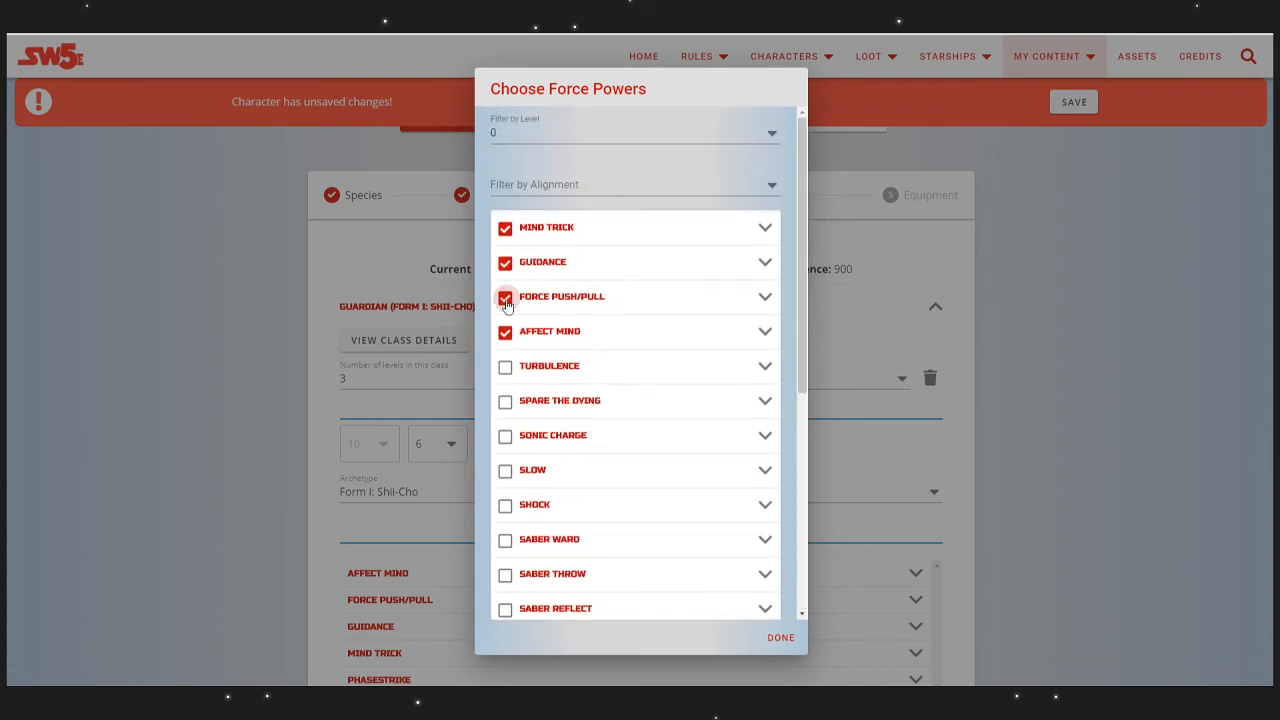
{"action": "left_click", "coordinate": [505, 331]}
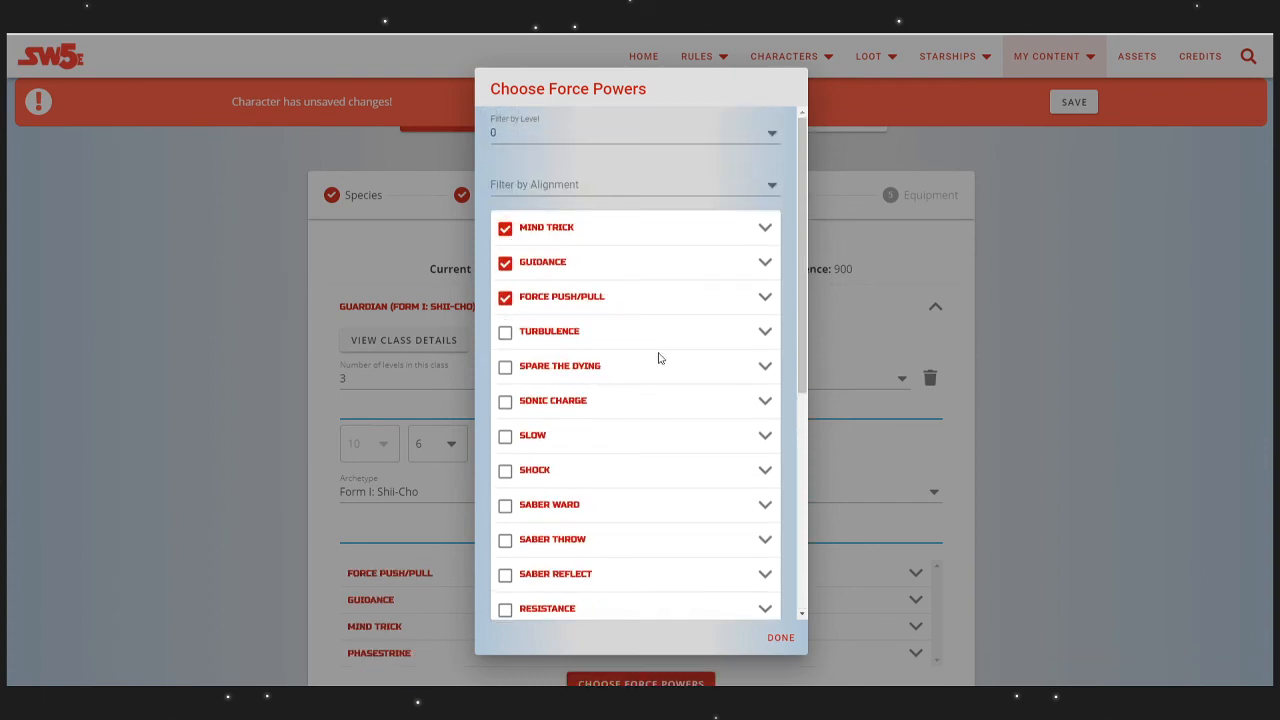
Step: Filter the force powers to level 1 and select Force Mask, which requires Mind Trick
{"action": "left_click", "coordinate": [575, 135]}
{"action": "left_click", "coordinate": [526, 194]}
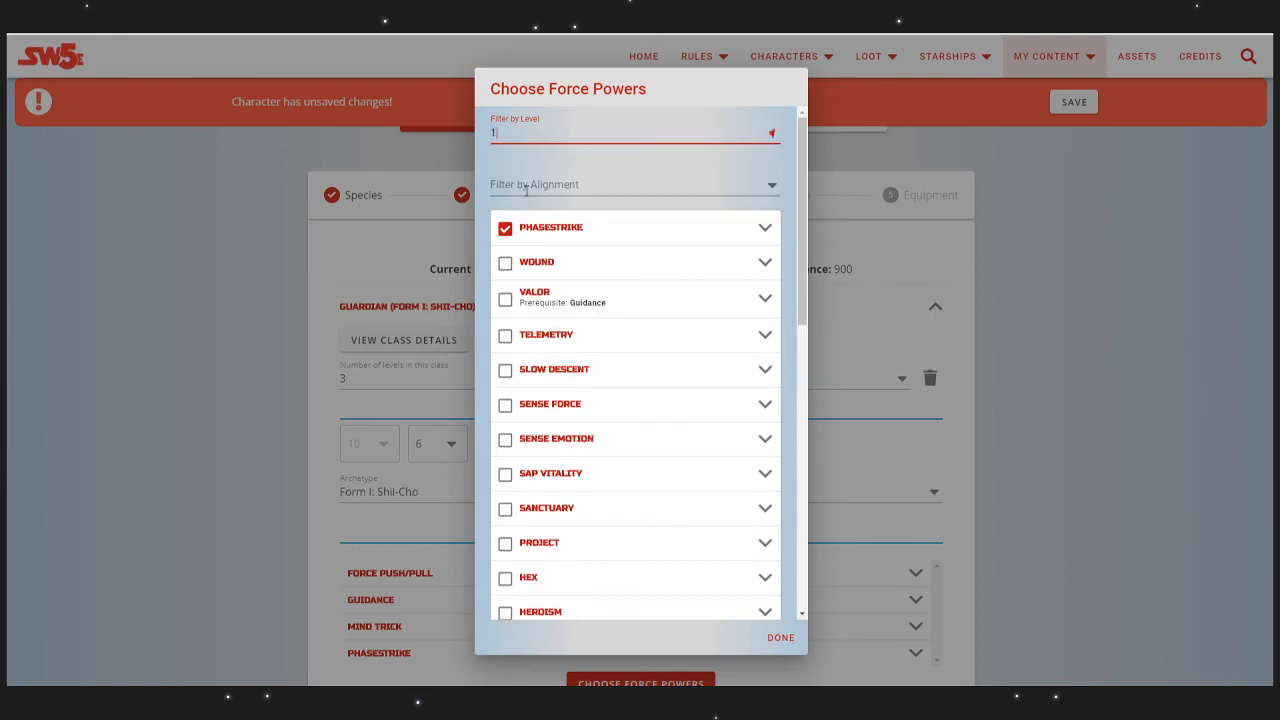
{"action": "scroll", "coordinate": [643, 341], "scroll_direction": "down", "scroll_amount": 10}
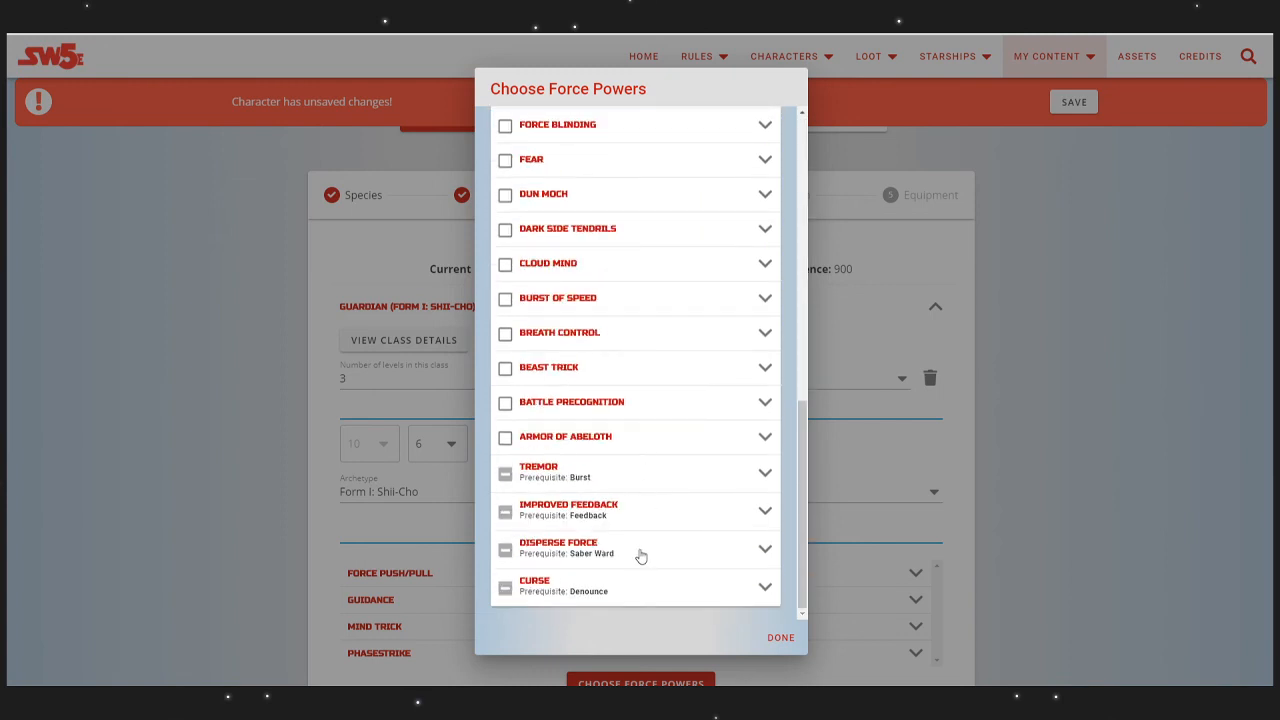
{"action": "scroll", "coordinate": [657, 409], "scroll_direction": "up", "scroll_amount": 5}
{"action": "scroll", "coordinate": [657, 409], "scroll_direction": "up", "scroll_amount": 2}
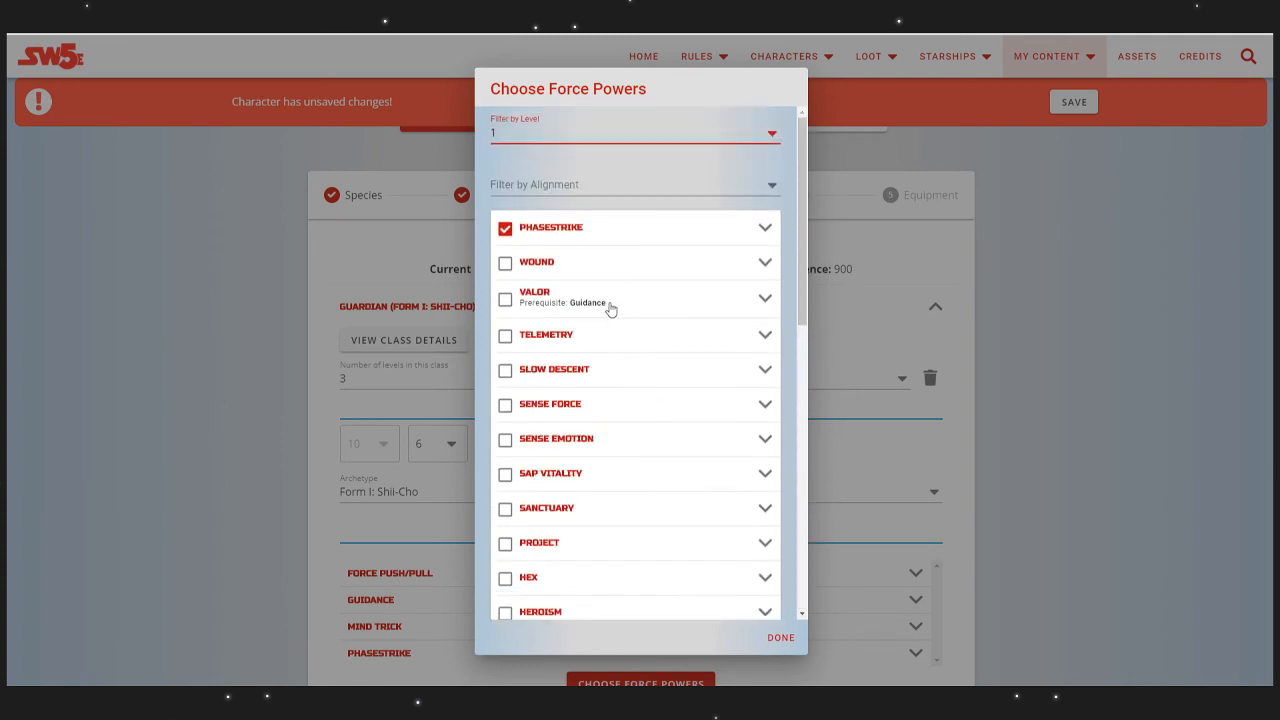
{"action": "scroll", "coordinate": [611, 308], "scroll_direction": "down", "scroll_amount": 4}
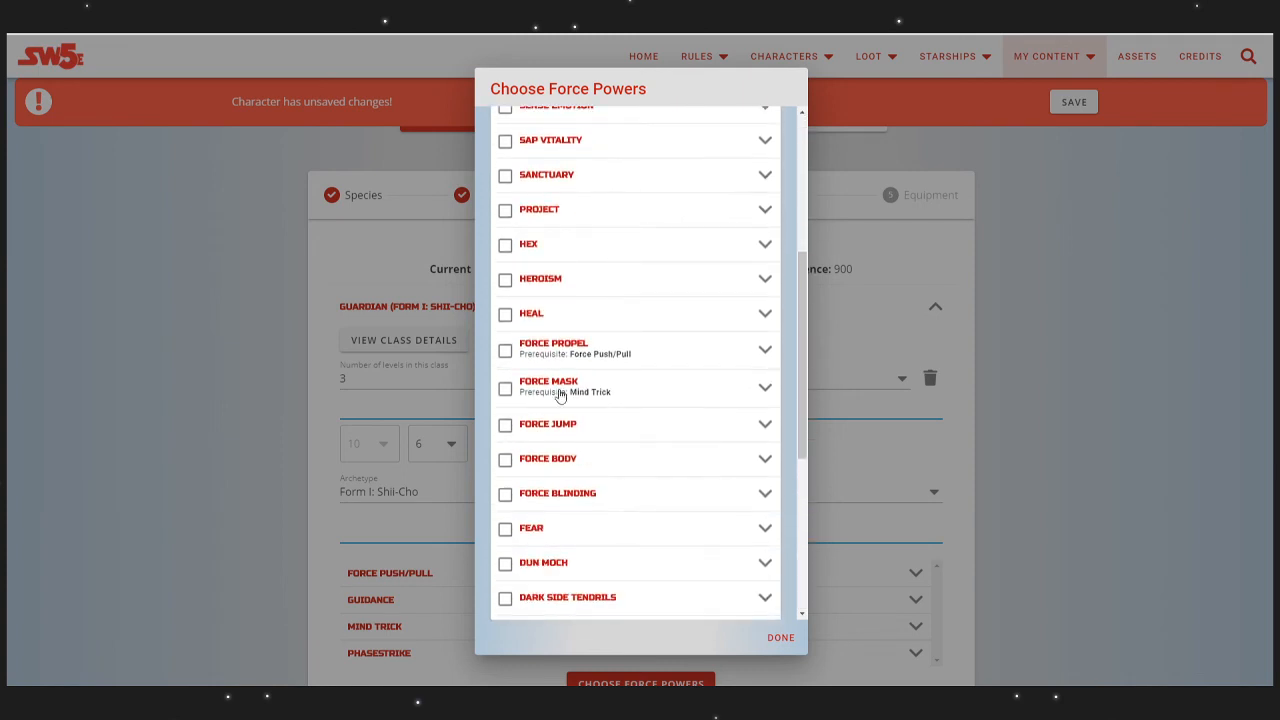
{"action": "left_click", "coordinate": [505, 389]}
Step: Select Sanctuary as the last level 1 force power and finish the force power selection
{"action": "scroll", "coordinate": [613, 401], "scroll_direction": "down", "scroll_amount": 3}
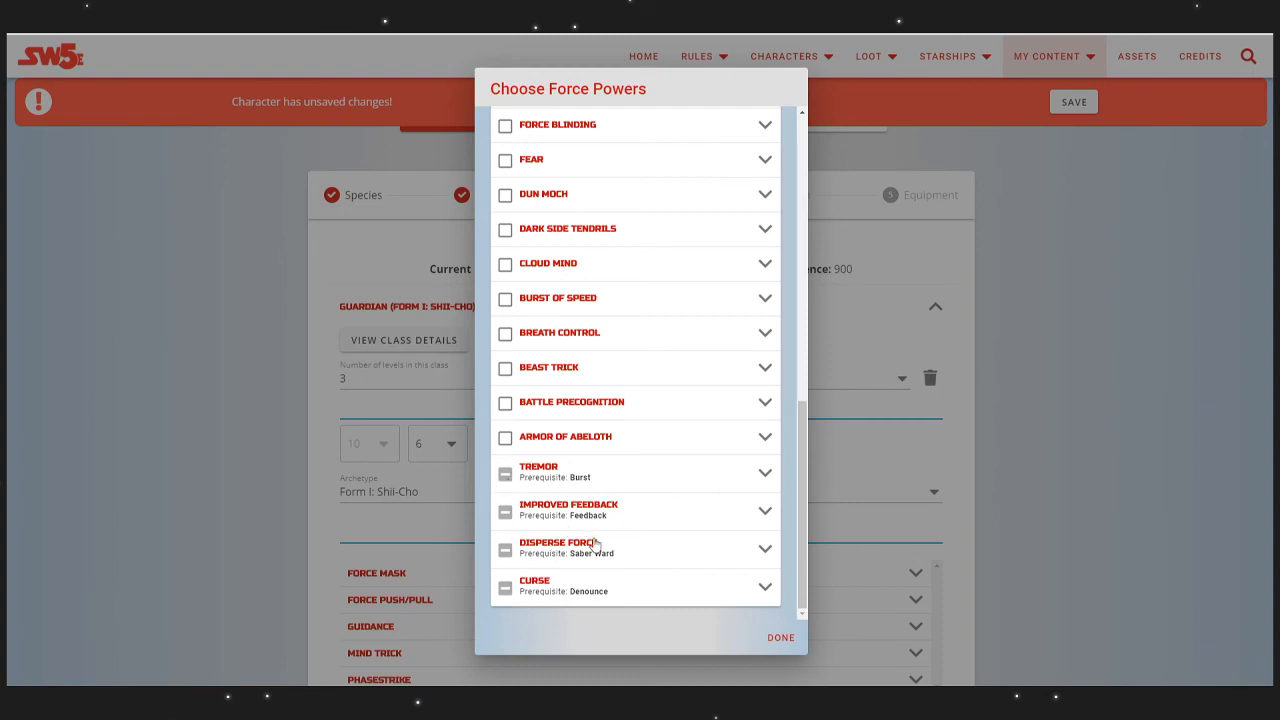
{"action": "scroll", "coordinate": [600, 540], "scroll_direction": "up", "scroll_amount": 3}
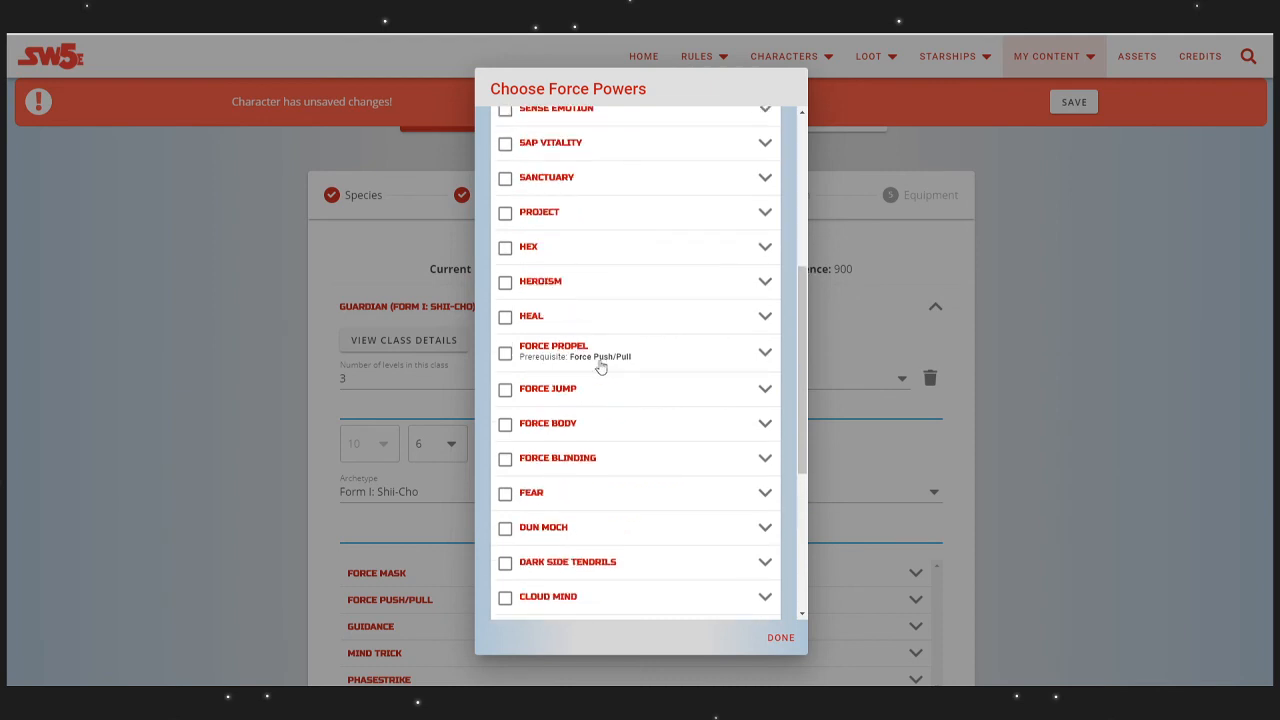
{"action": "scroll", "coordinate": [603, 457], "scroll_direction": "up", "scroll_amount": 5}
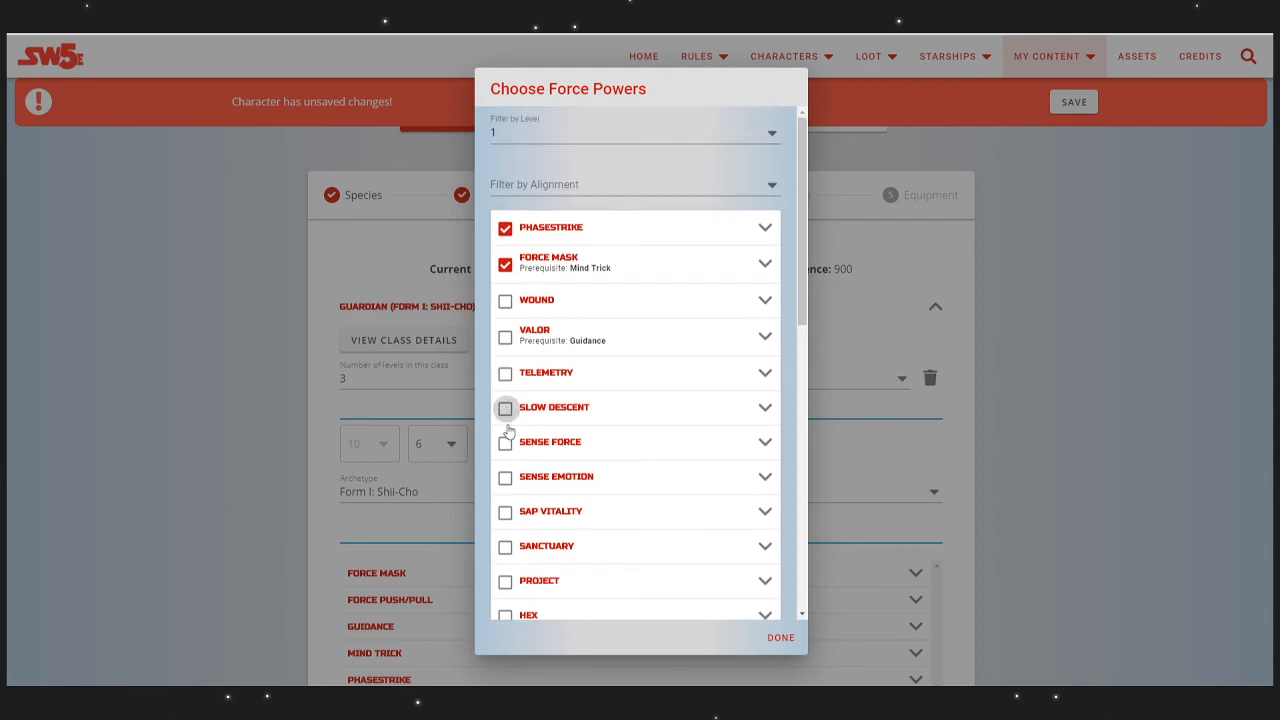
{"action": "left_click", "coordinate": [505, 546]}
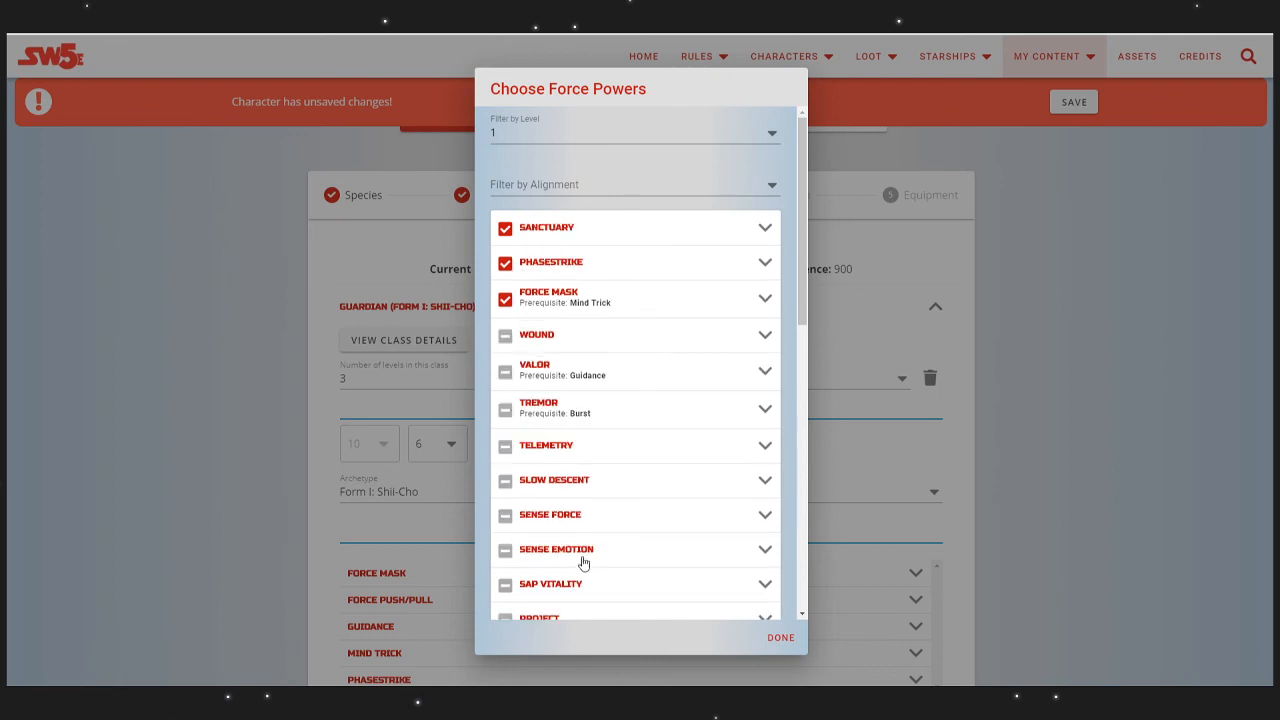
{"action": "left_click", "coordinate": [778, 637]}
Step: Review the Guardian's chosen force powers and read the details of Force Mask
{"action": "scroll", "coordinate": [750, 580], "scroll_direction": "down", "scroll_amount": 2}
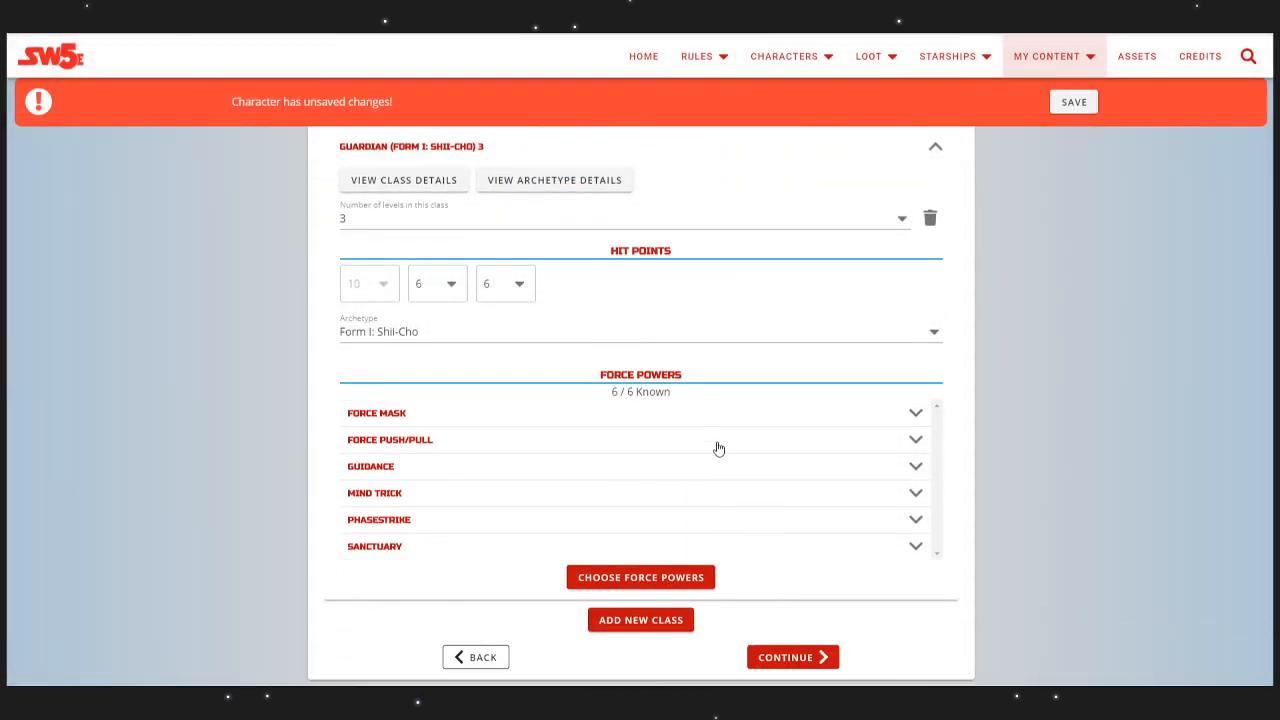
{"action": "left_click", "coordinate": [916, 413]}
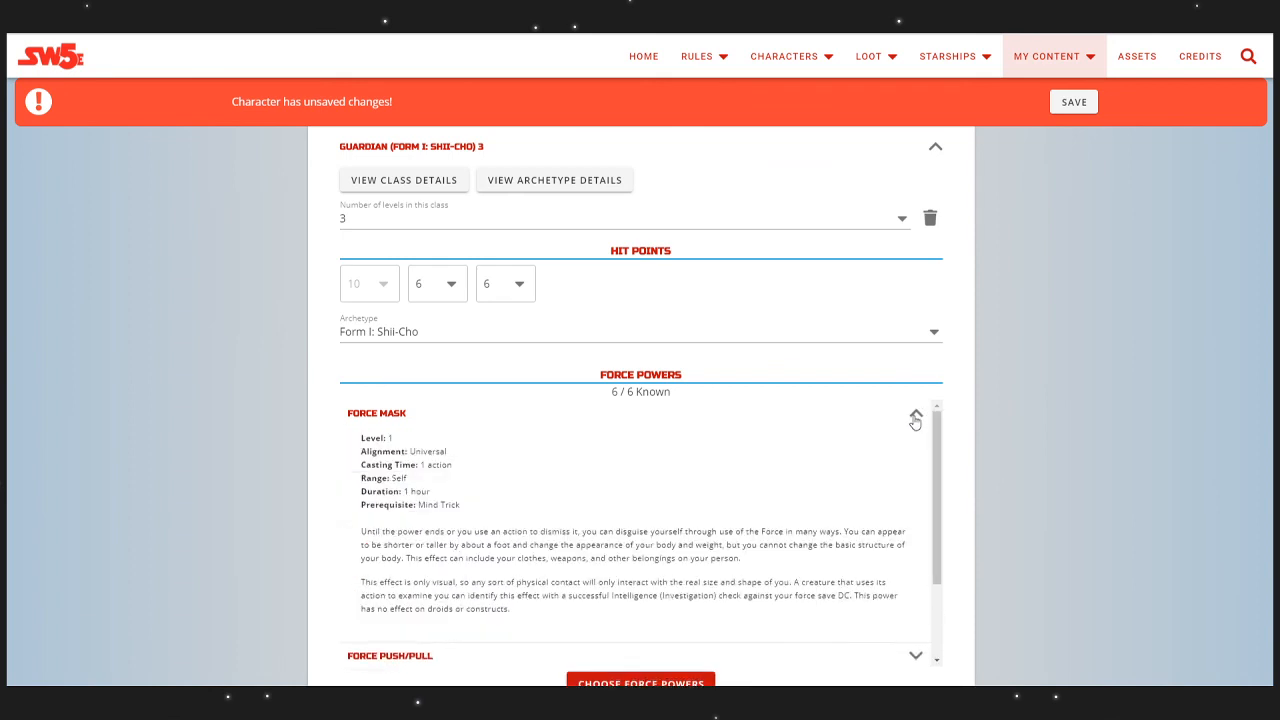
{"action": "left_click", "coordinate": [916, 416]}
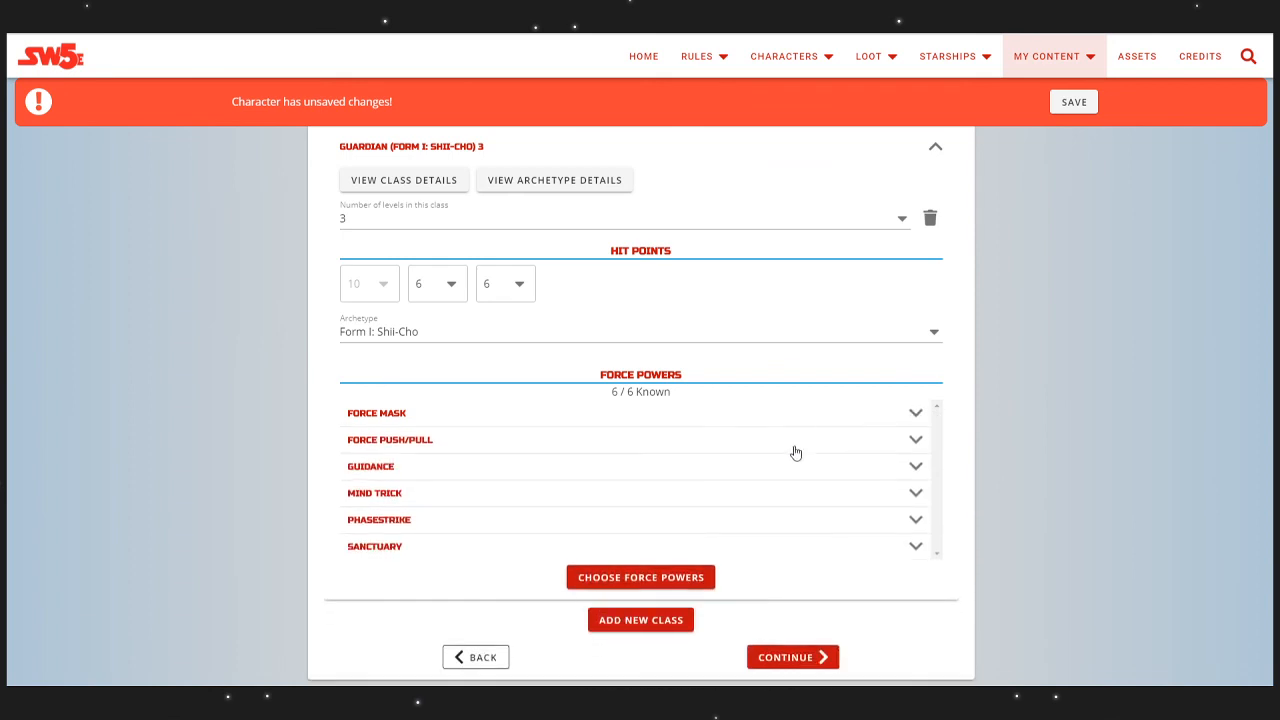
{"action": "scroll", "coordinate": [790, 490], "scroll_direction": "up", "scroll_amount": 2}
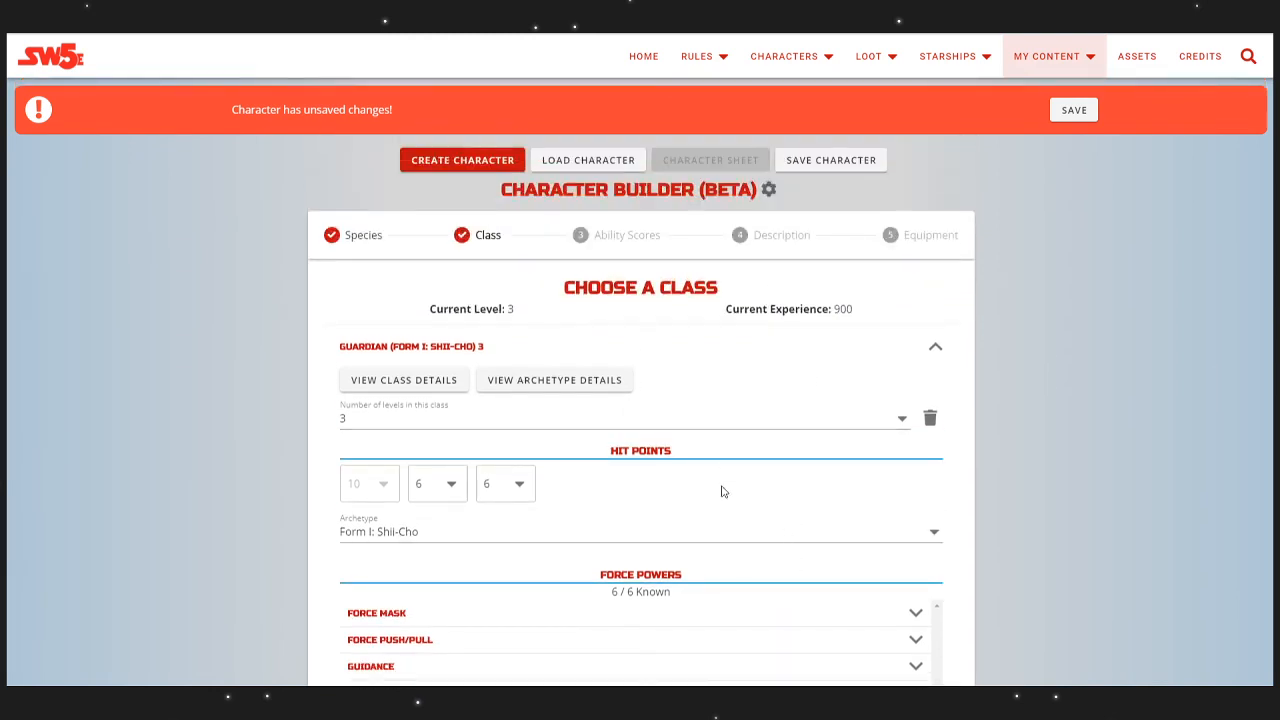
{"action": "scroll", "coordinate": [723, 491], "scroll_direction": "down", "scroll_amount": 2}
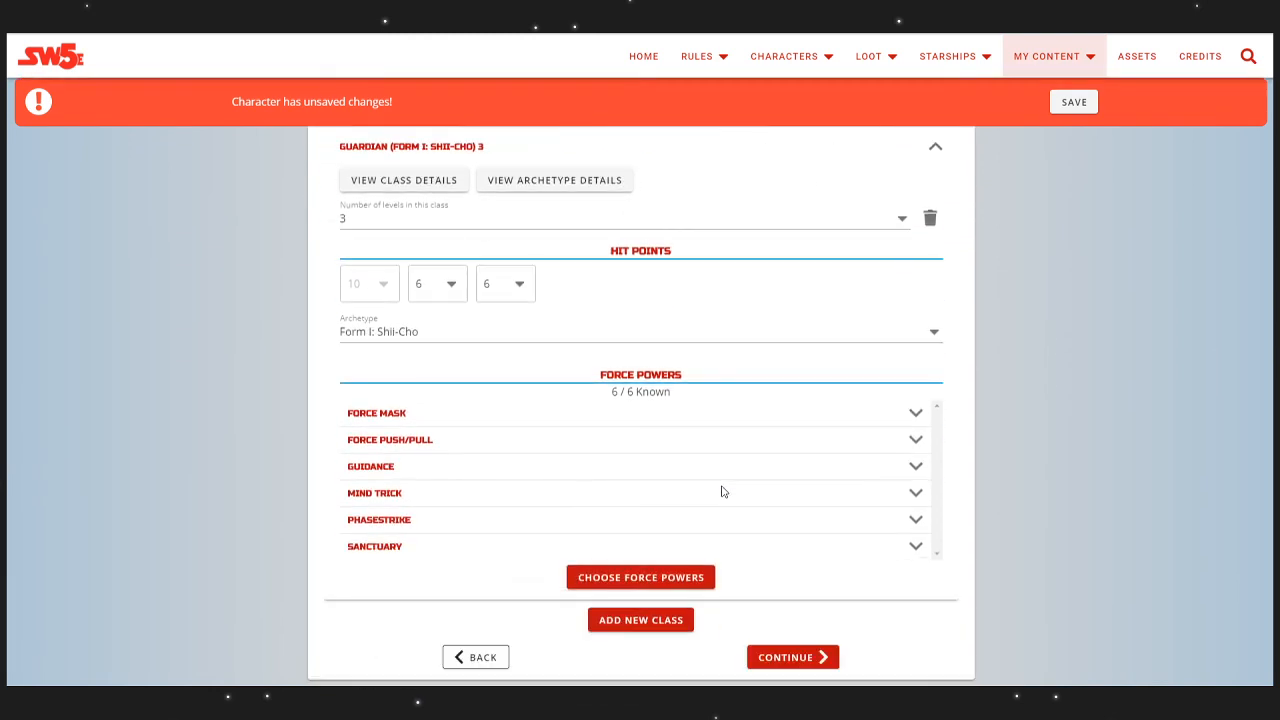
Step: Continue to the ability scores and check which values are available for Strength, without assigning one
{"action": "left_click", "coordinate": [806, 657]}
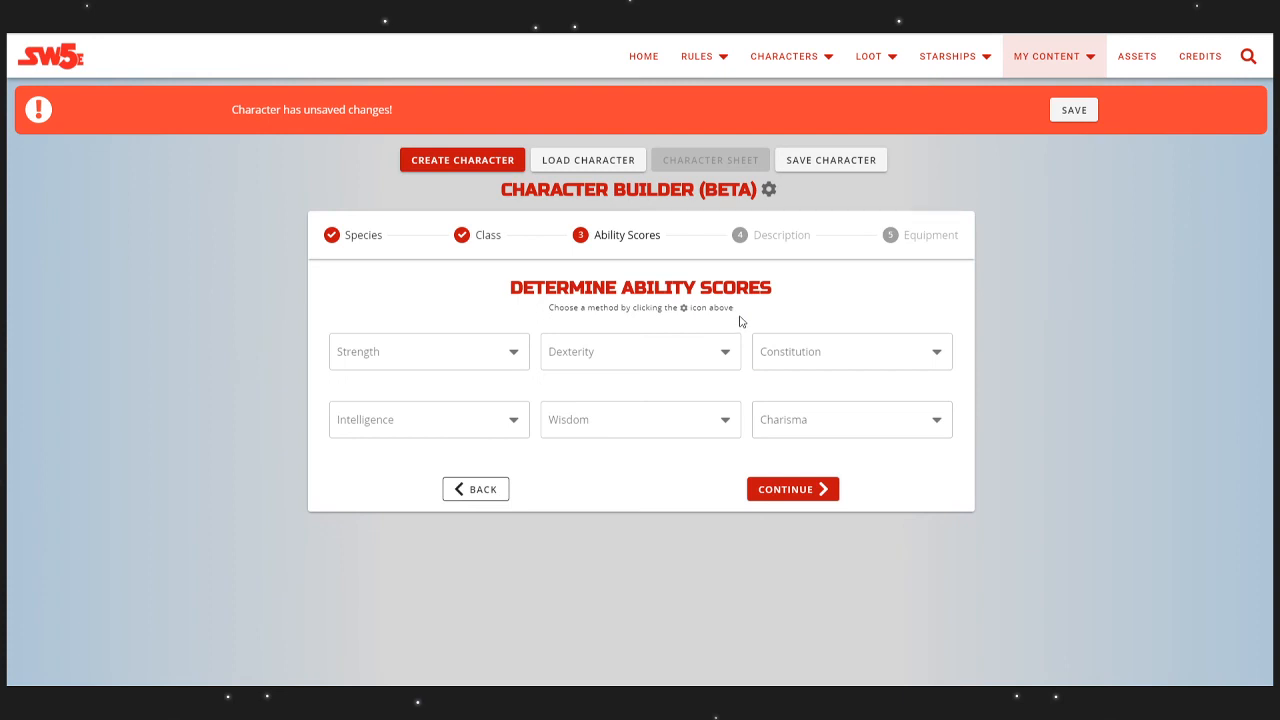
{"action": "left_click", "coordinate": [511, 354]}
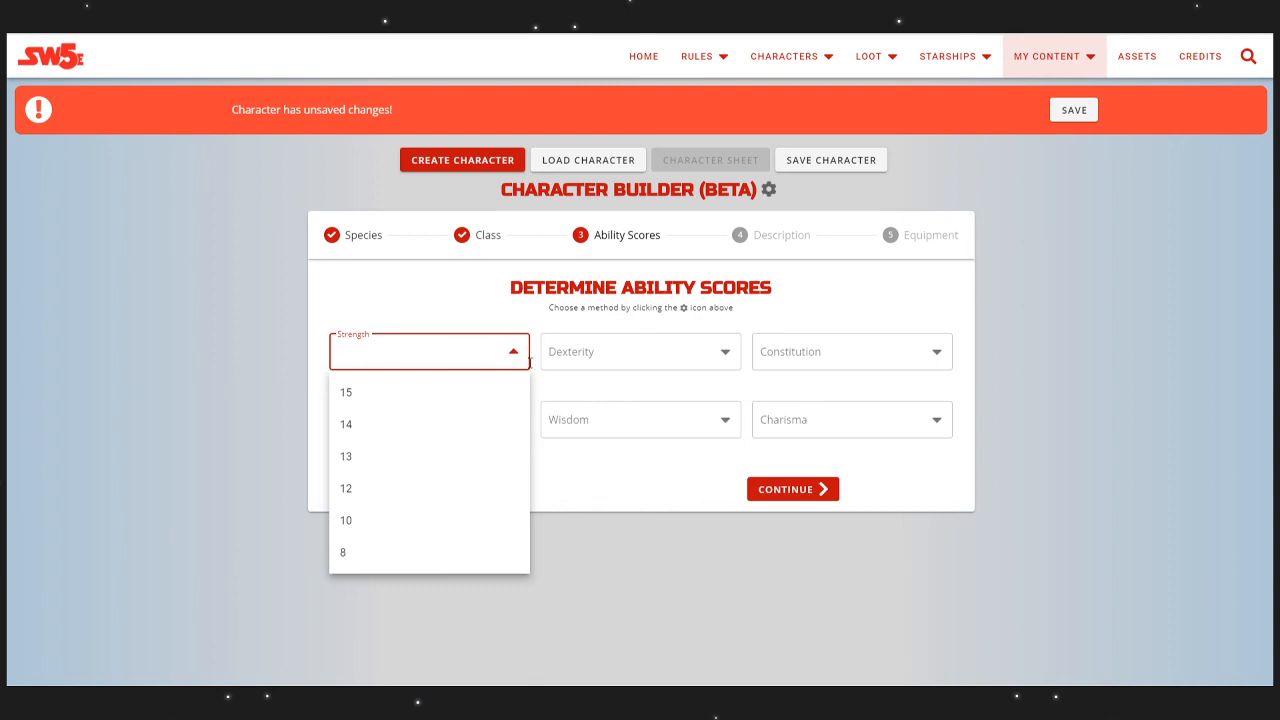
{"action": "left_click", "coordinate": [646, 499]}
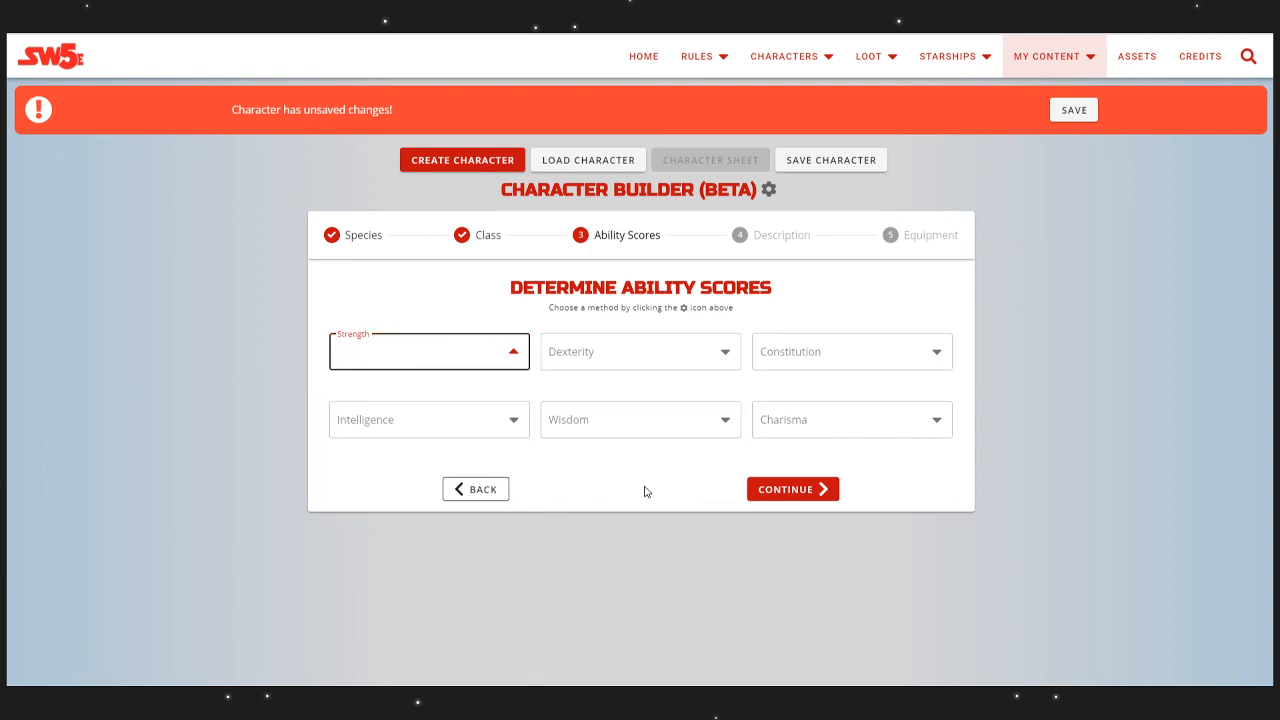
Step: Review the character builder settings for hit points, ability score calculation and force power prerequisites without changing them
{"action": "left_click", "coordinate": [769, 192]}
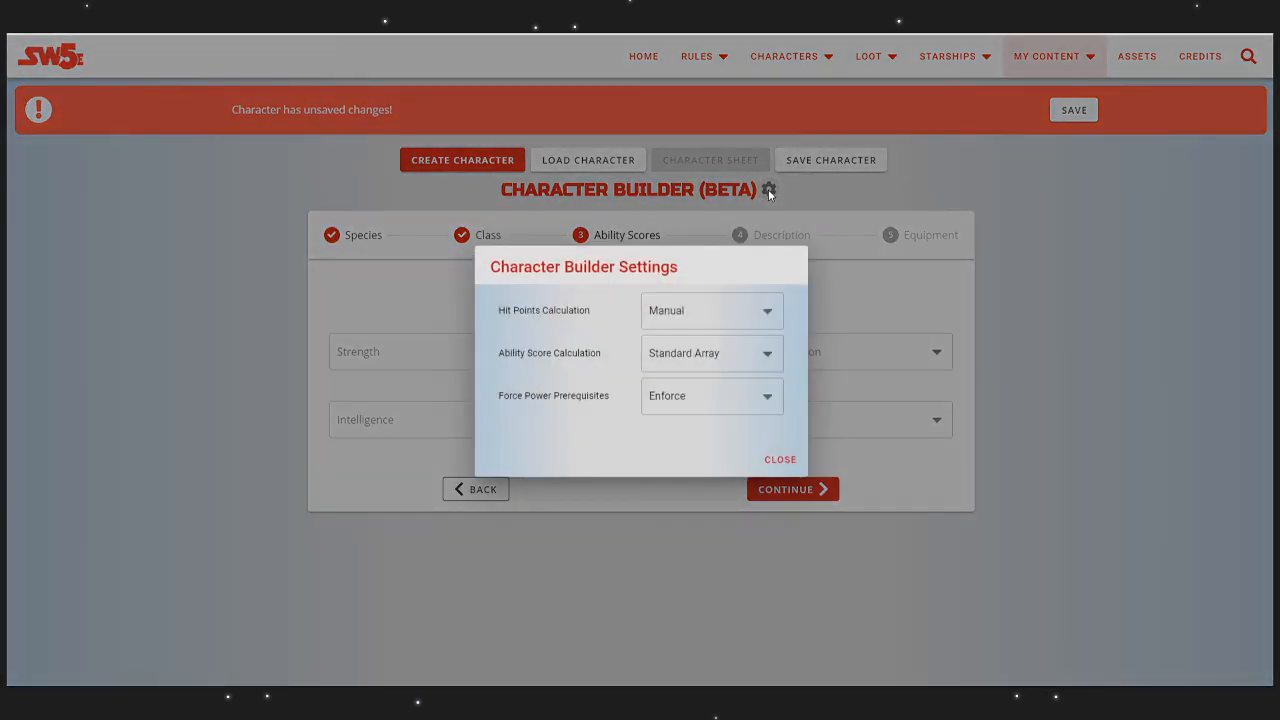
{"action": "left_click", "coordinate": [764, 357]}
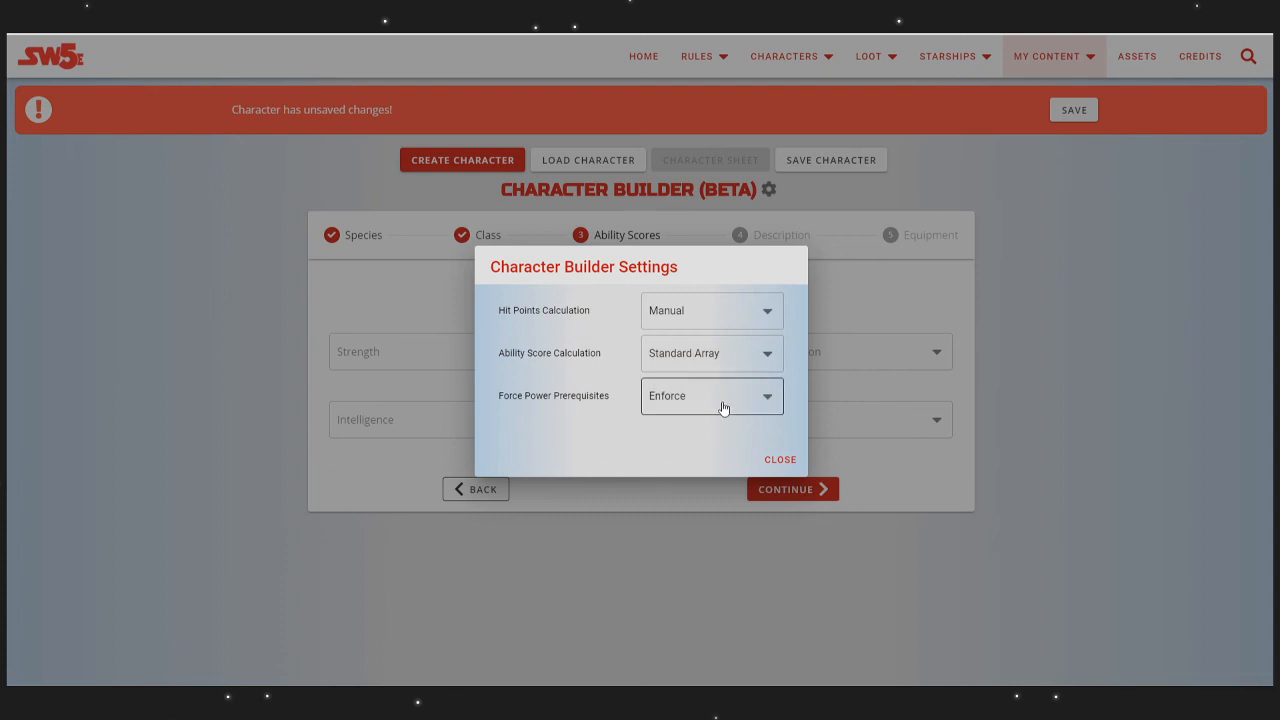
{"action": "left_click", "coordinate": [724, 408]}
{"action": "left_click", "coordinate": [587, 436]}
{"action": "left_click", "coordinate": [779, 460]}
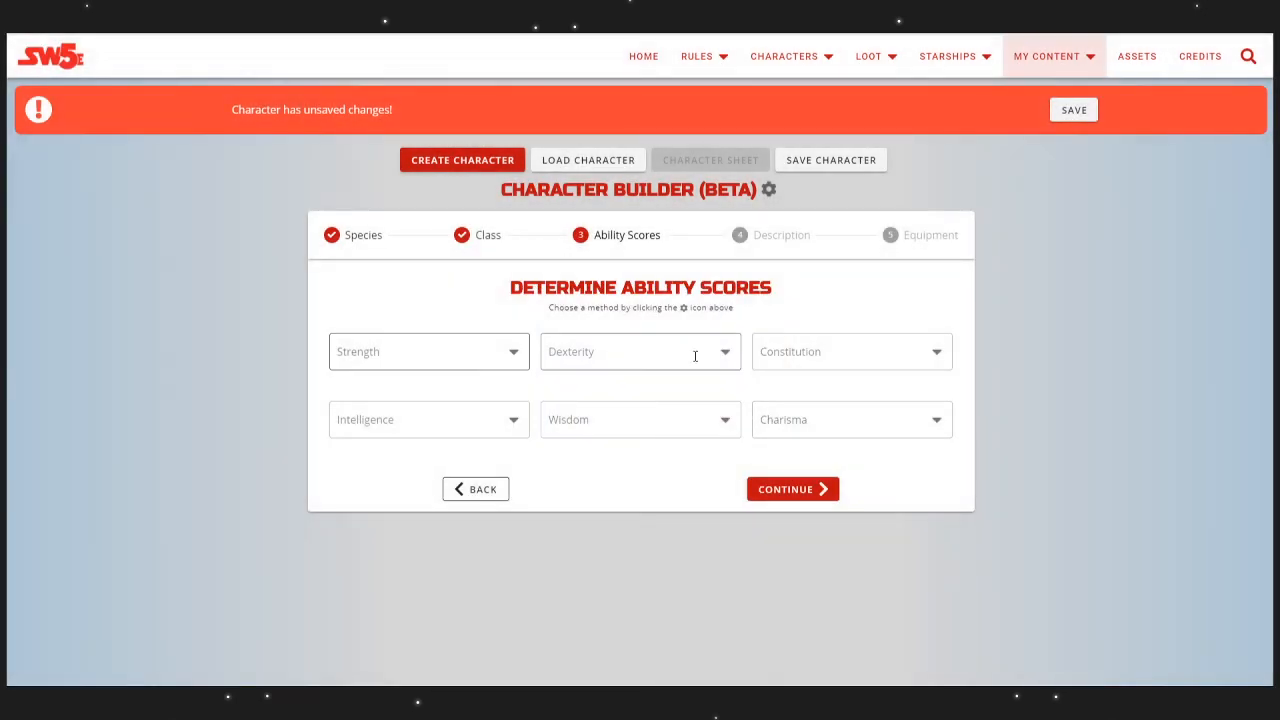
Step: Assign the standard array values 15 to Strength and 14 to Wisdom
{"action": "left_click", "coordinate": [434, 356]}
{"action": "left_click", "coordinate": [425, 319]}
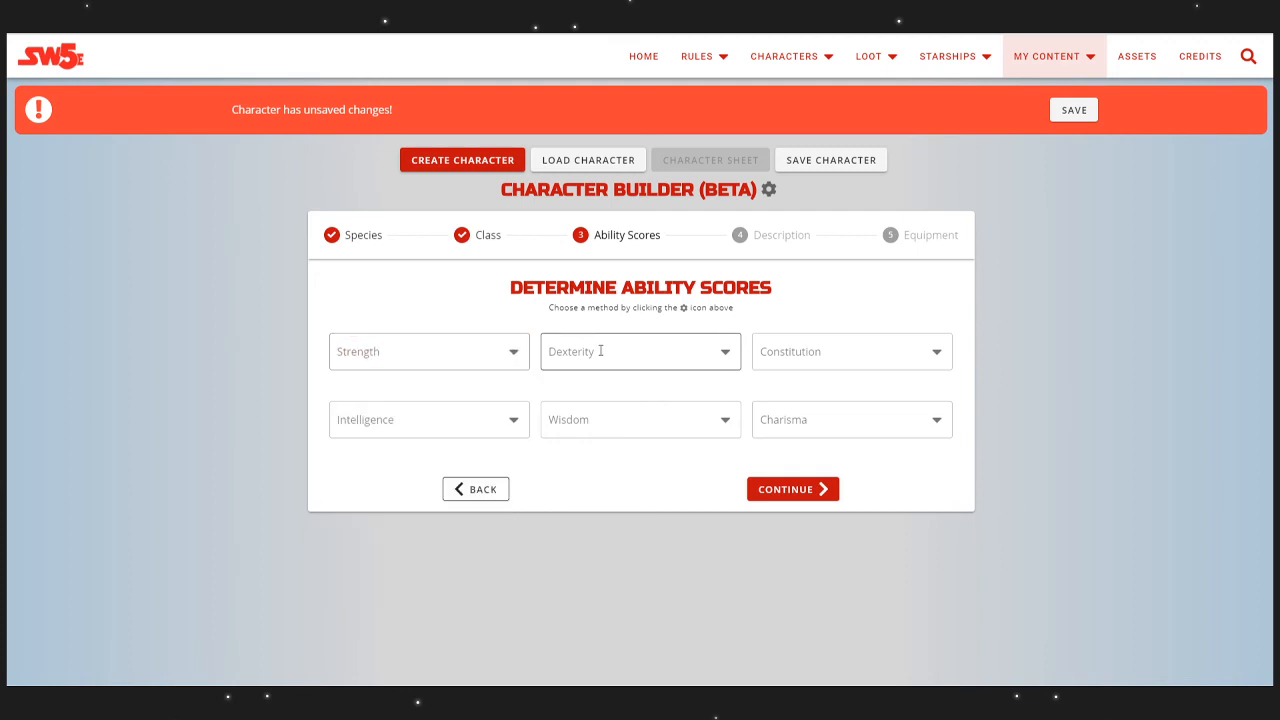
{"action": "left_click", "coordinate": [484, 359]}
{"action": "left_click", "coordinate": [414, 391]}
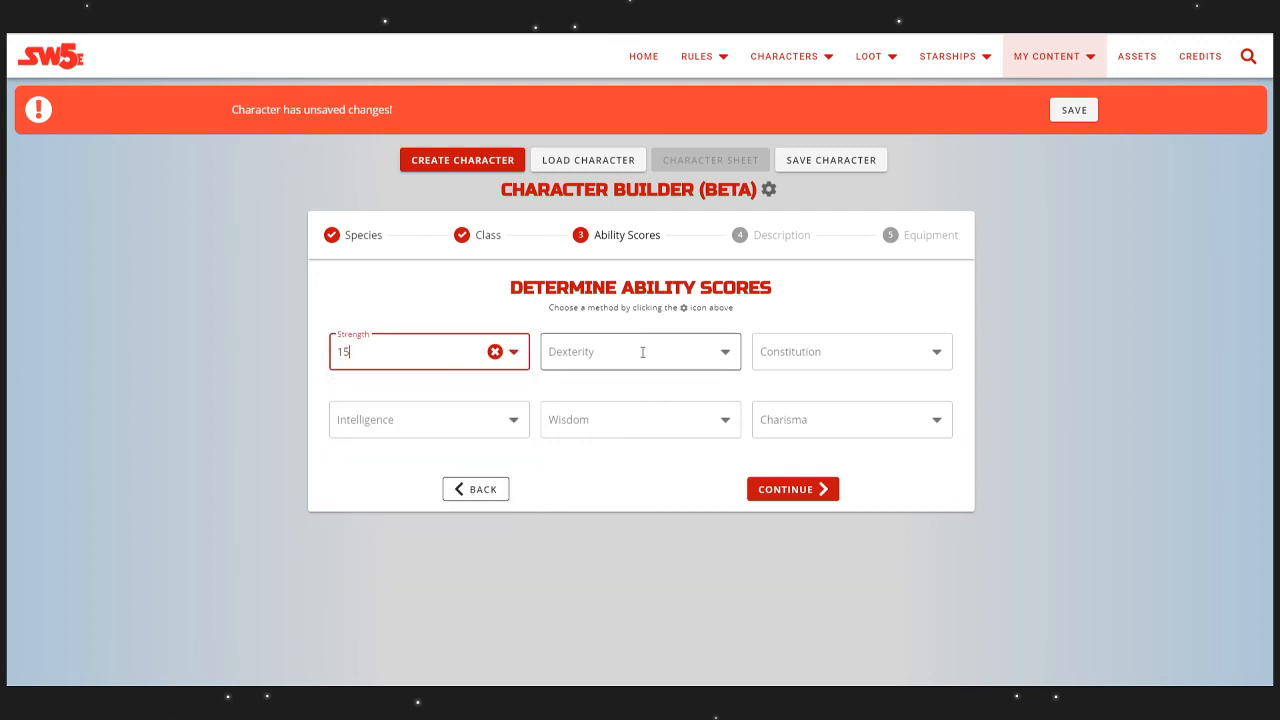
{"action": "left_click", "coordinate": [642, 352]}
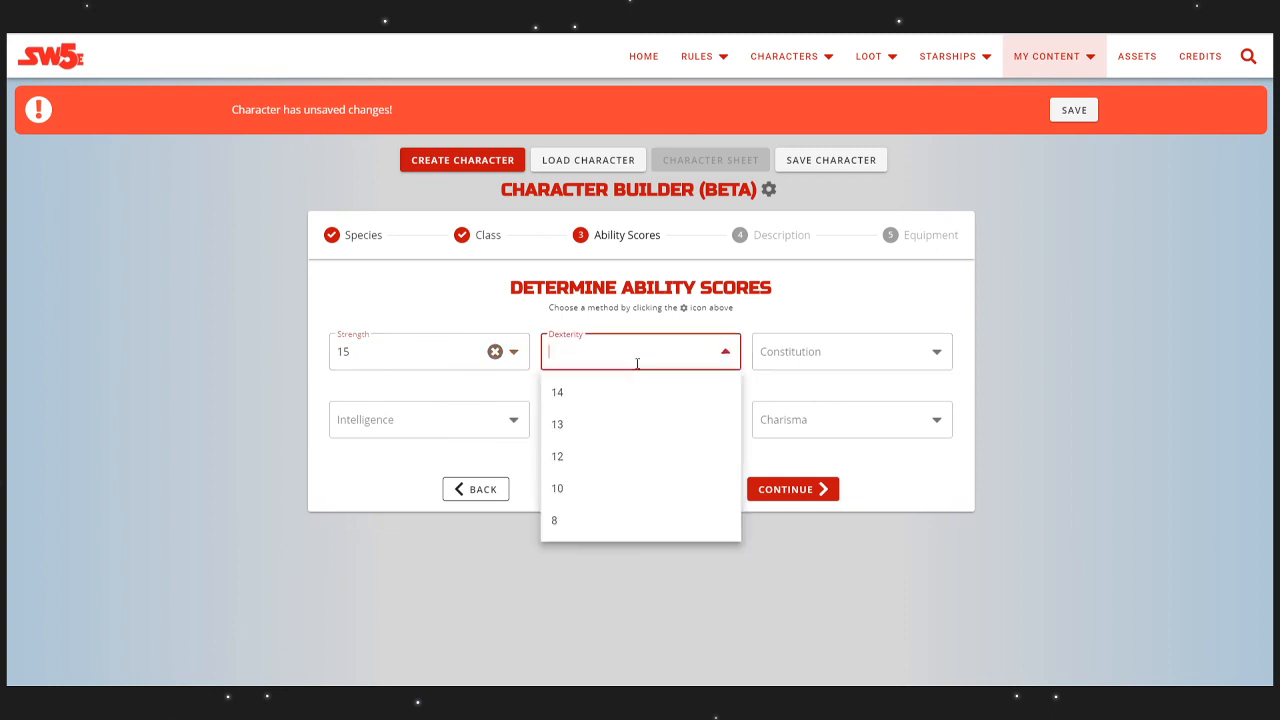
{"action": "left_click", "coordinate": [479, 320]}
{"action": "left_click", "coordinate": [626, 420]}
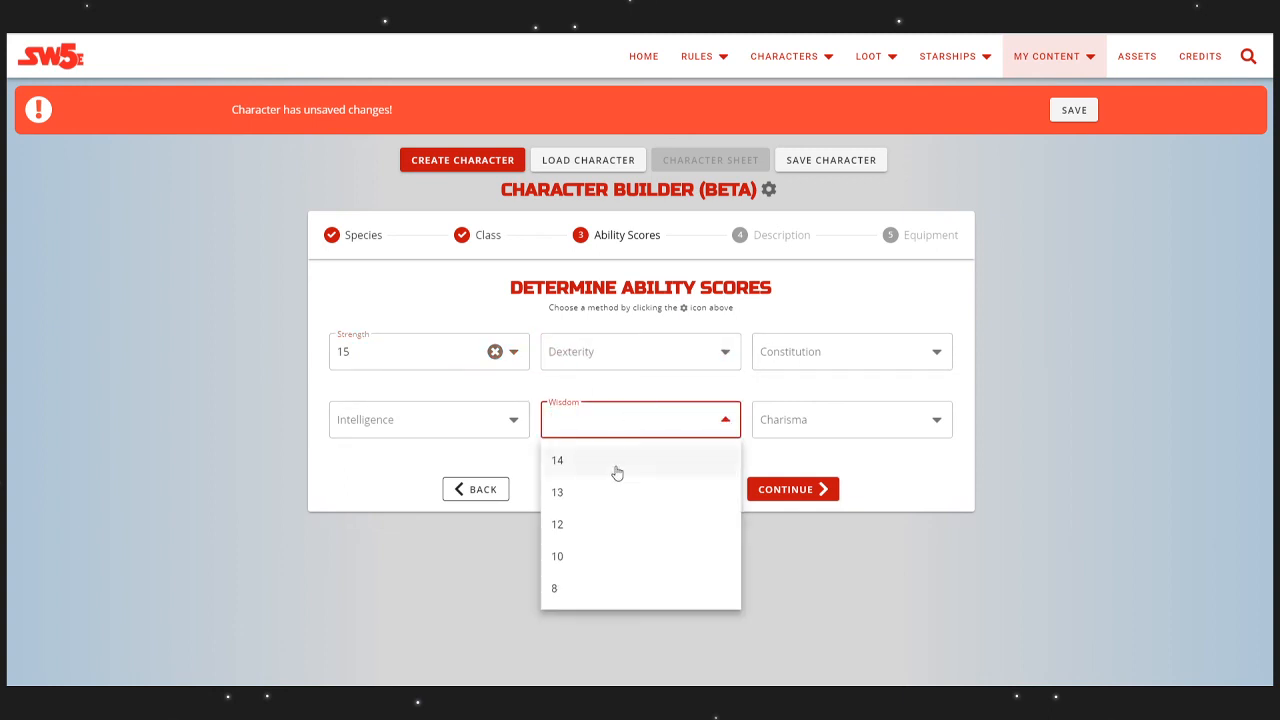
{"action": "left_click", "coordinate": [597, 461]}
Step: Assign 12 to Charisma and 13 to Constitution
{"action": "left_click", "coordinate": [838, 424]}
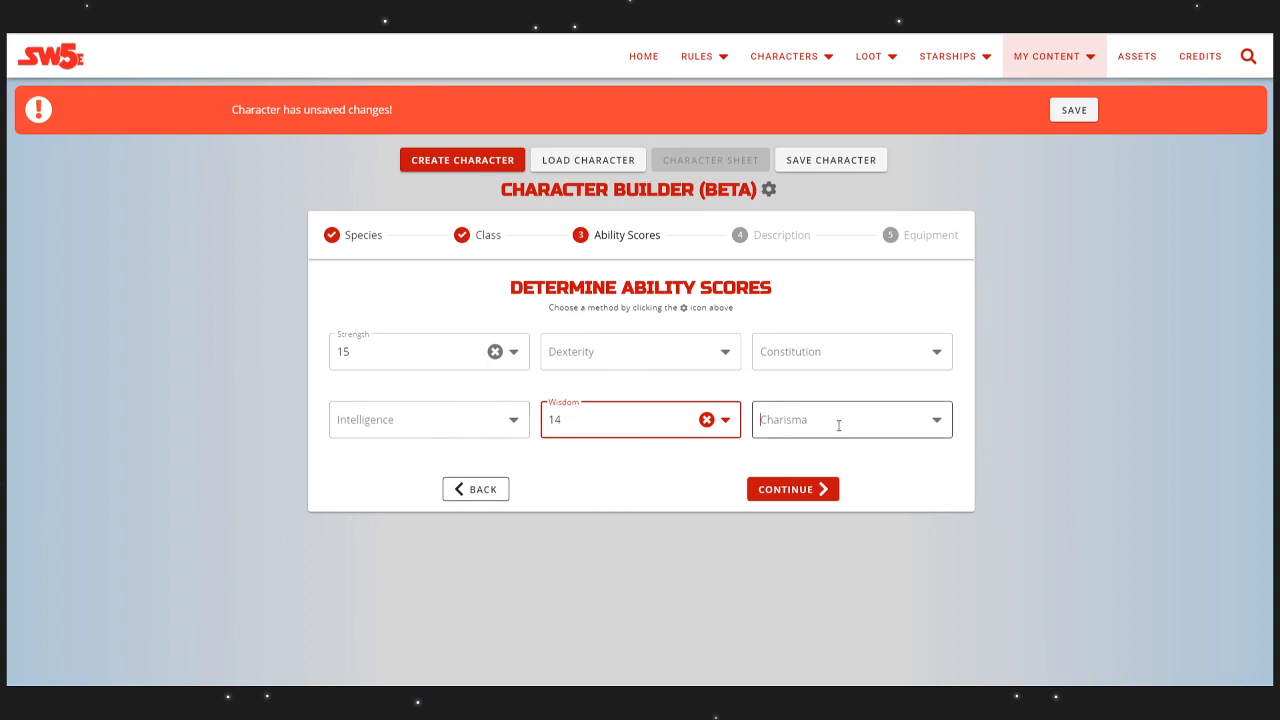
{"action": "left_click", "coordinate": [786, 494]}
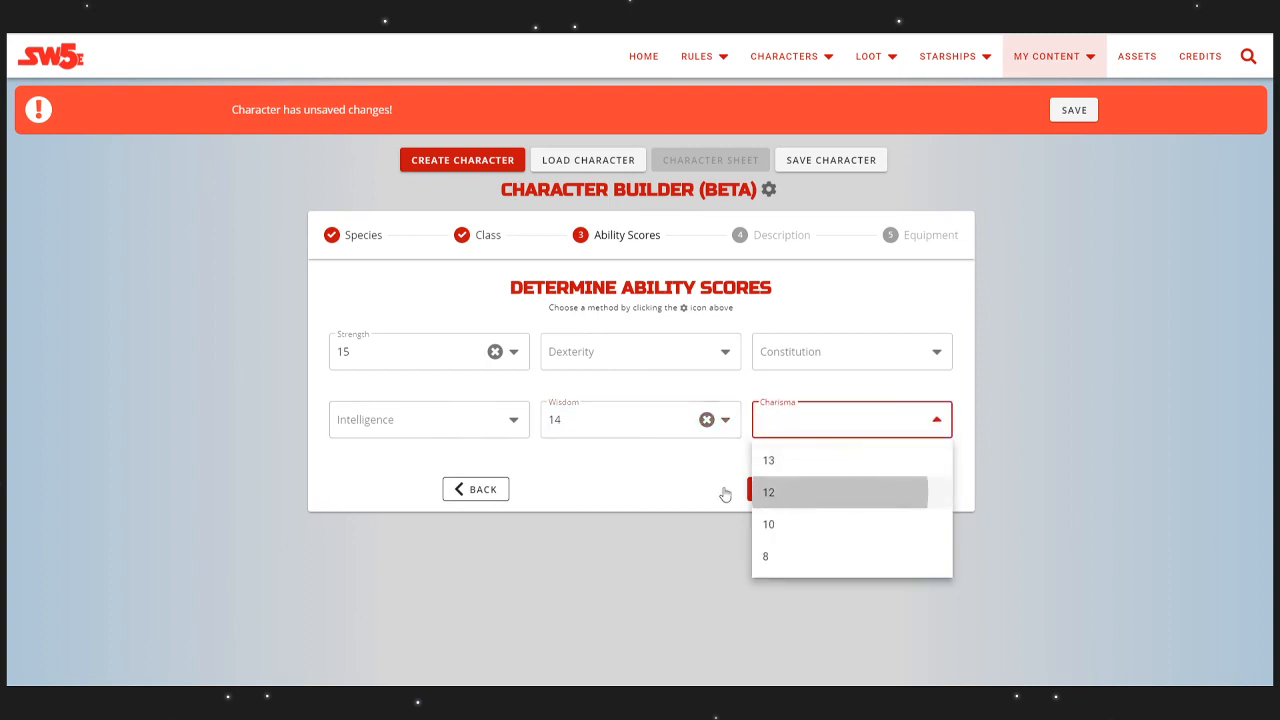
{"action": "left_click", "coordinate": [803, 356]}
{"action": "left_click", "coordinate": [790, 392]}
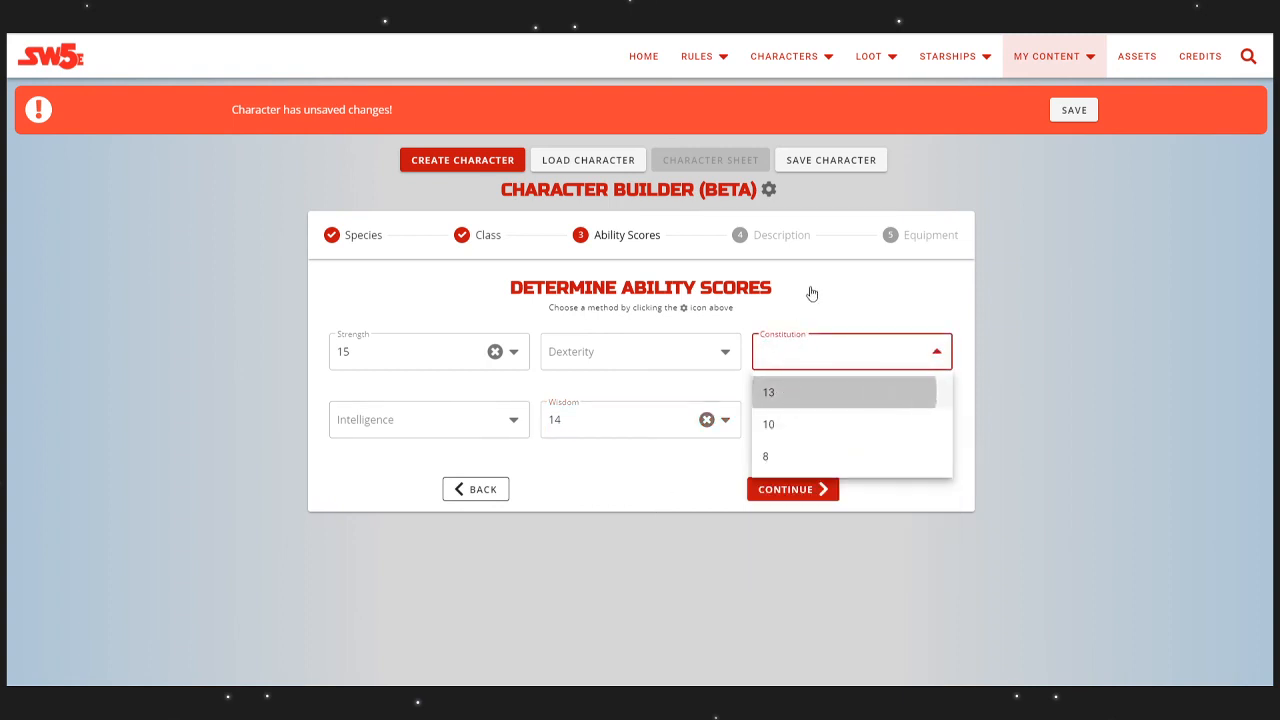
Step: Assign the remaining ability scores: 8 to Dexterity and 10 to Intelligence
{"action": "left_click", "coordinate": [562, 362]}
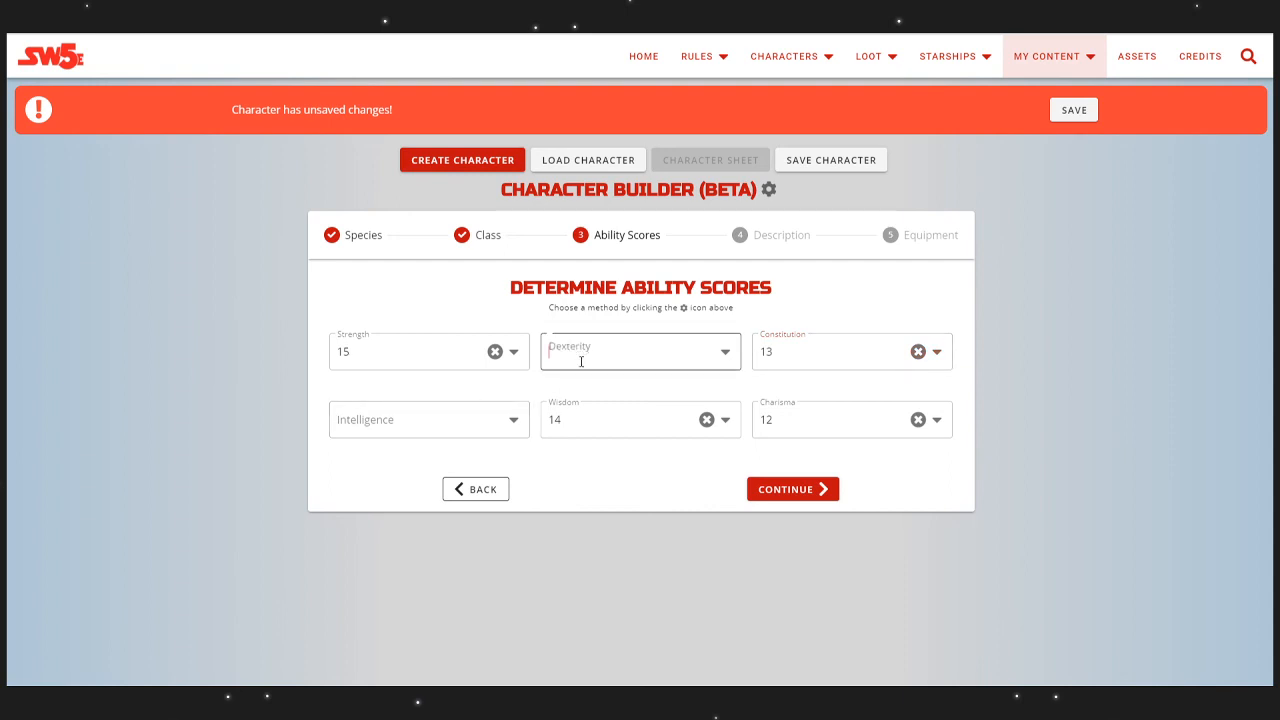
{"action": "left_click", "coordinate": [572, 428]}
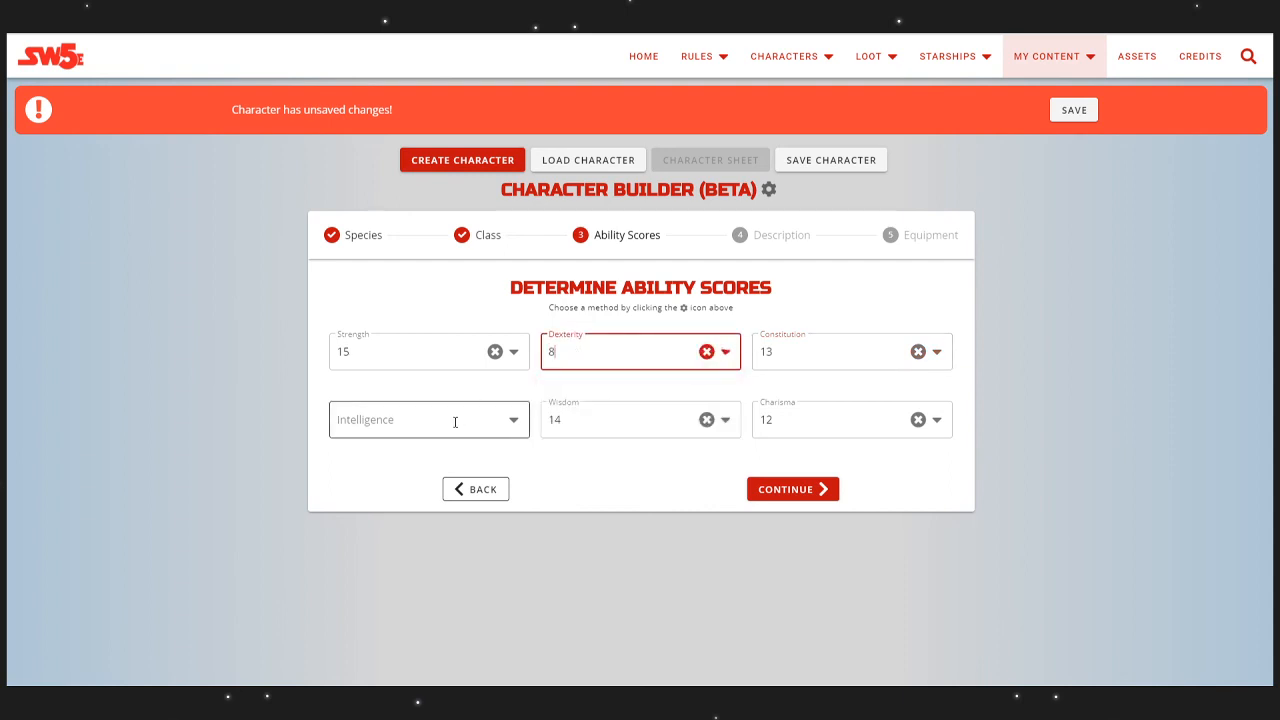
{"action": "left_click", "coordinate": [420, 420]}
{"action": "left_click", "coordinate": [452, 462]}
{"action": "left_click", "coordinate": [661, 486]}
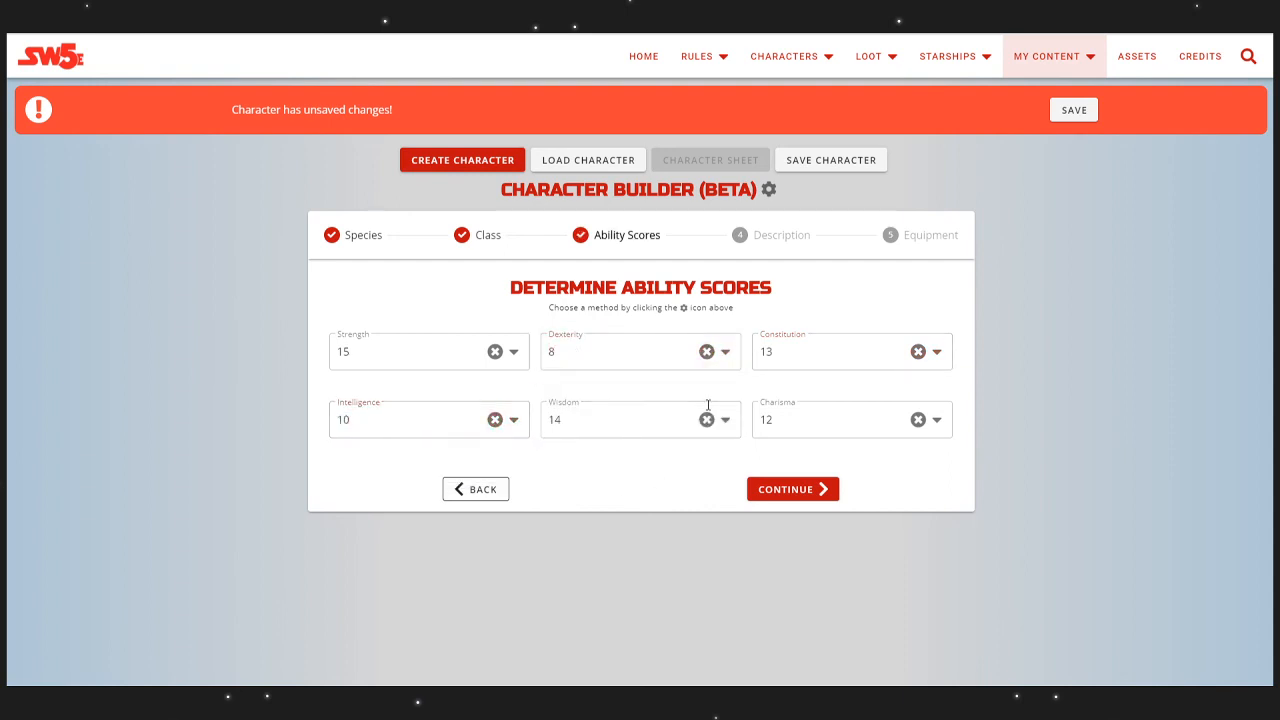
Step: Continue to the character description, enter the character's name and set the alignment to Lawful Balanced
{"action": "left_click", "coordinate": [793, 490]}
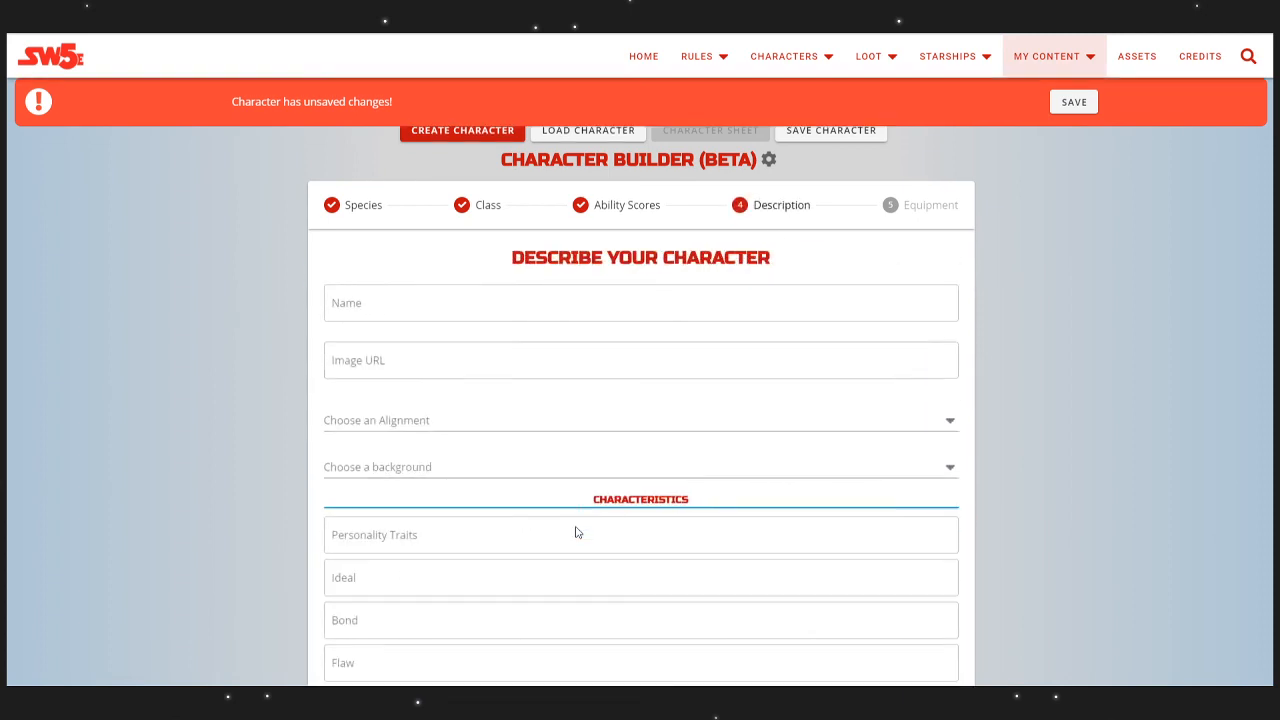
{"action": "left_click", "coordinate": [586, 336]}
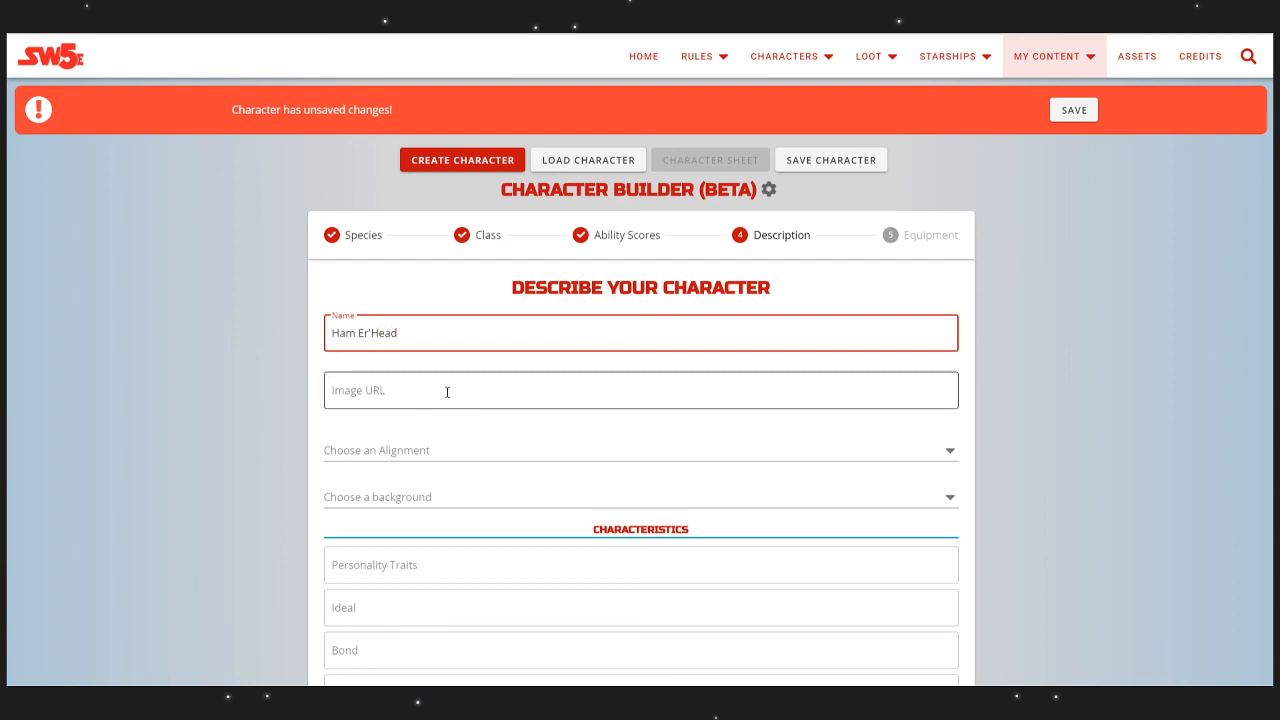
{"action": "scroll", "coordinate": [449, 377], "scroll_direction": "down", "scroll_amount": 1}
{"action": "left_click", "coordinate": [426, 283]}
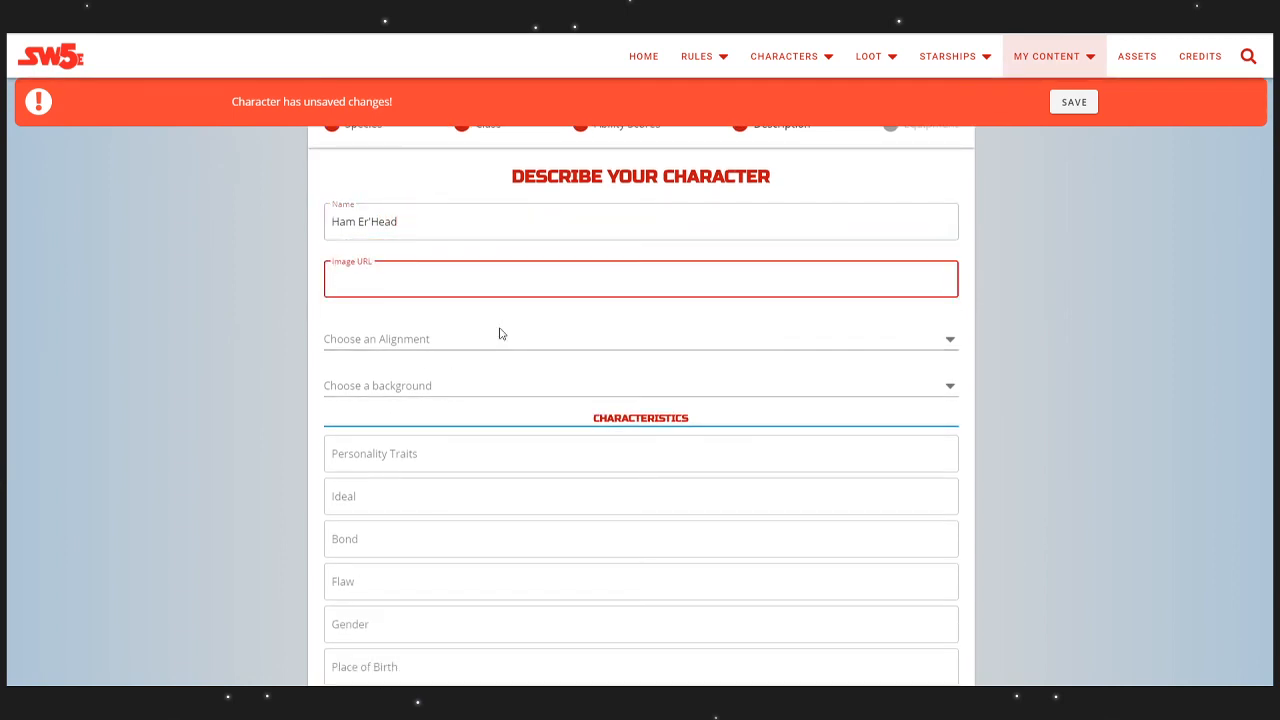
{"action": "left_click", "coordinate": [496, 340]}
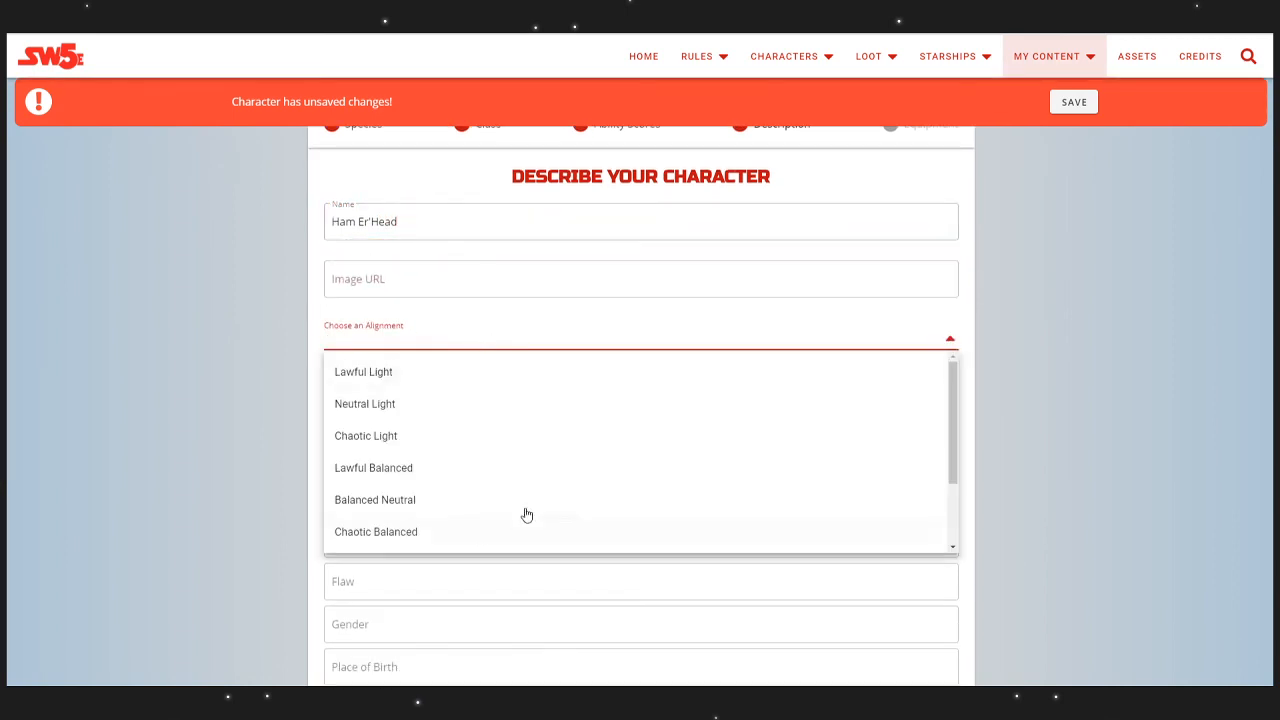
{"action": "left_click", "coordinate": [416, 468]}
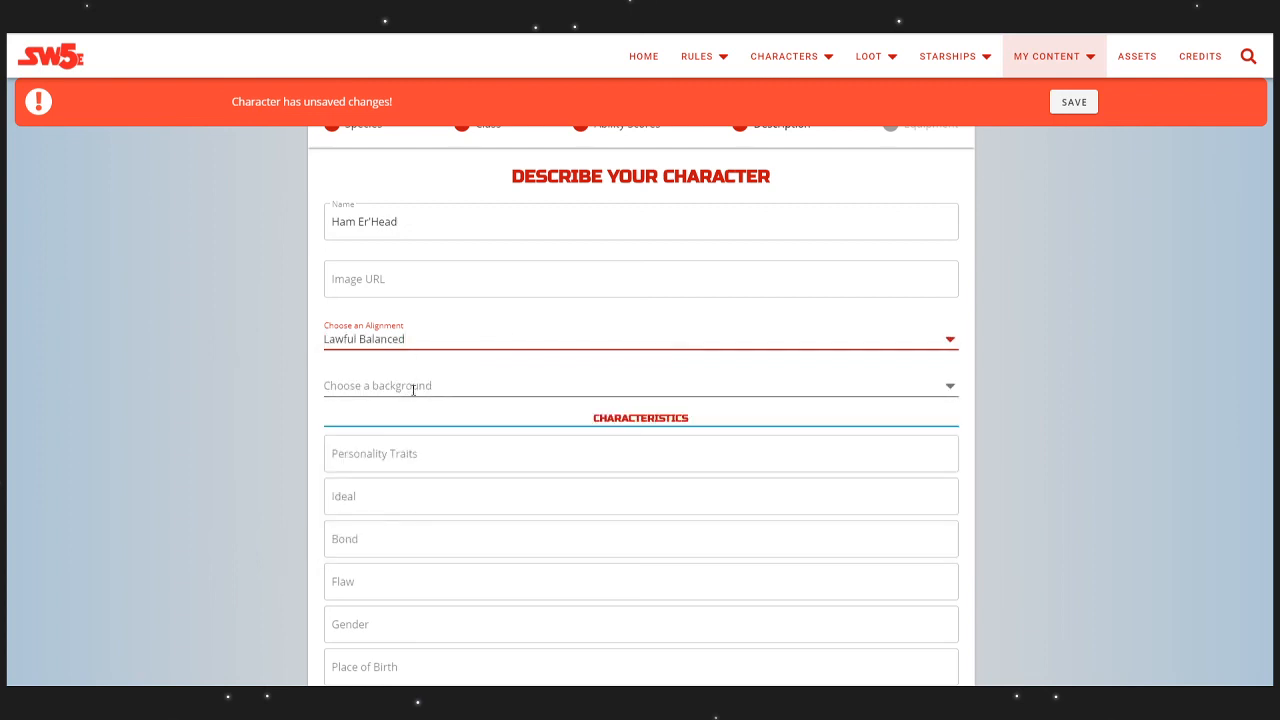
Step: Look through the available backgrounds and choose Agent
{"action": "left_click", "coordinate": [412, 386]}
{"action": "scroll", "coordinate": [500, 480], "scroll_direction": "down", "scroll_amount": 10}
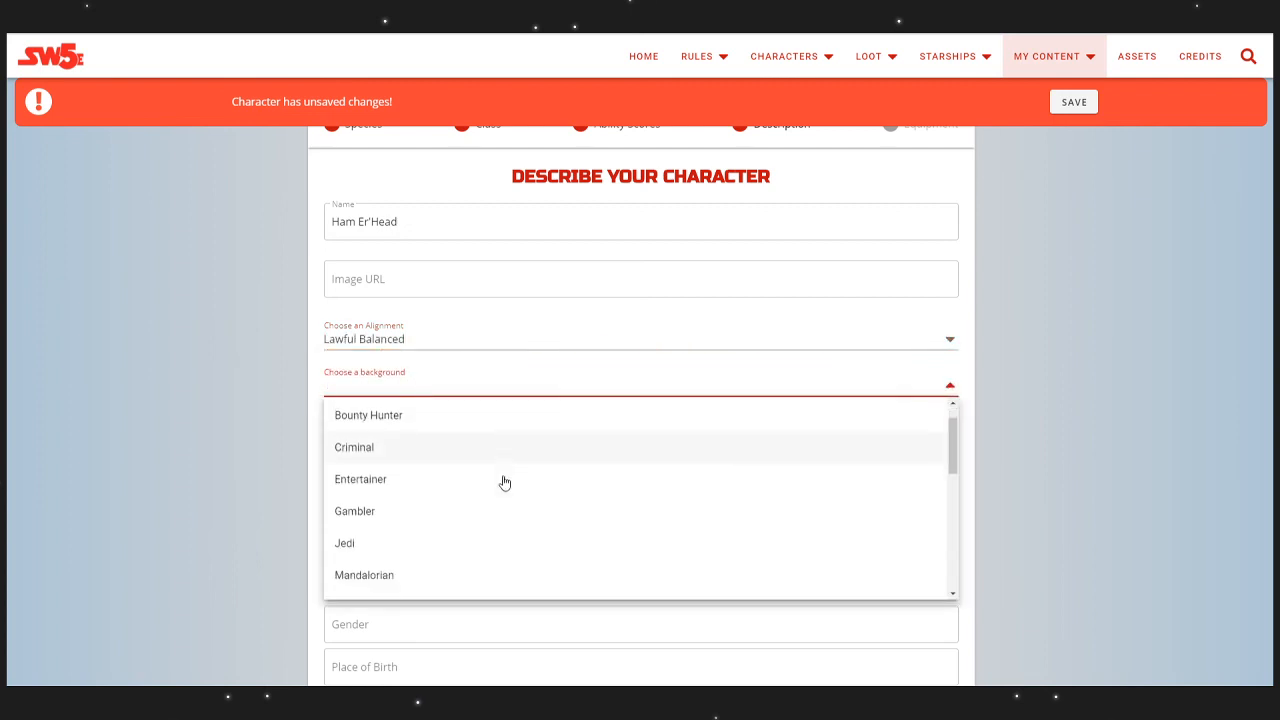
{"action": "scroll", "coordinate": [502, 480], "scroll_direction": "up", "scroll_amount": 3}
{"action": "scroll", "coordinate": [504, 482], "scroll_direction": "up", "scroll_amount": 7}
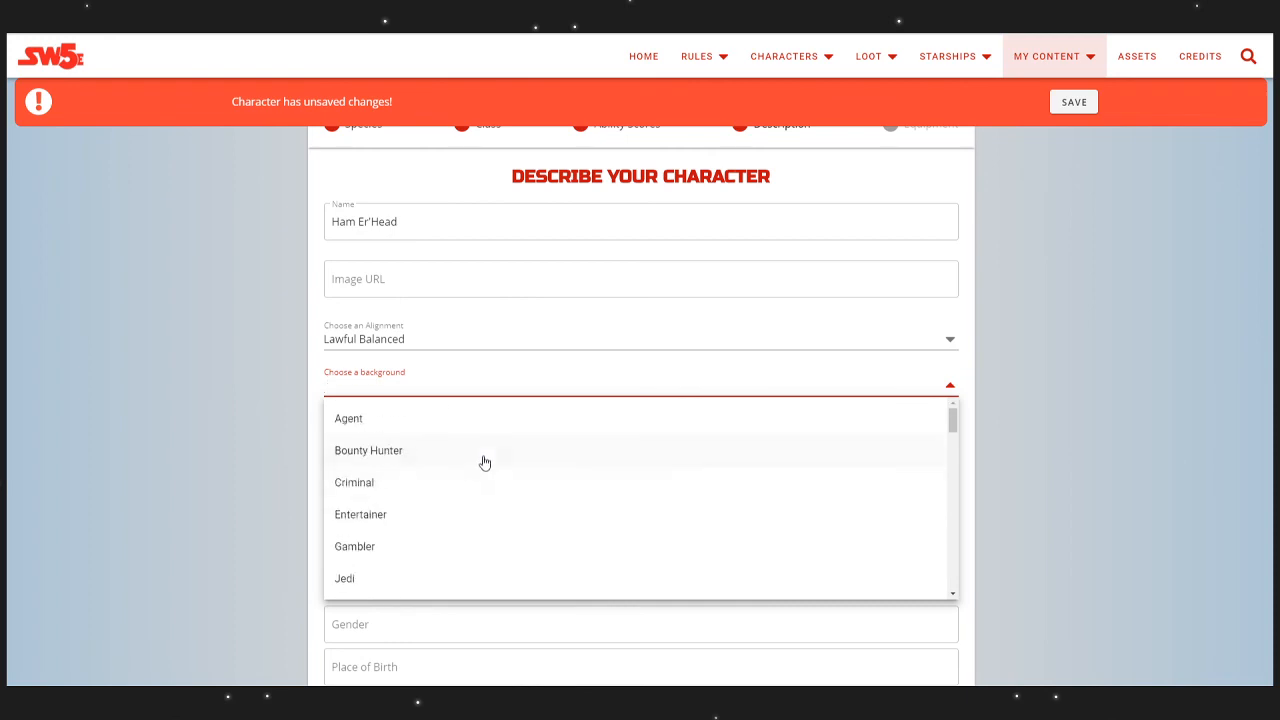
{"action": "left_click", "coordinate": [397, 426]}
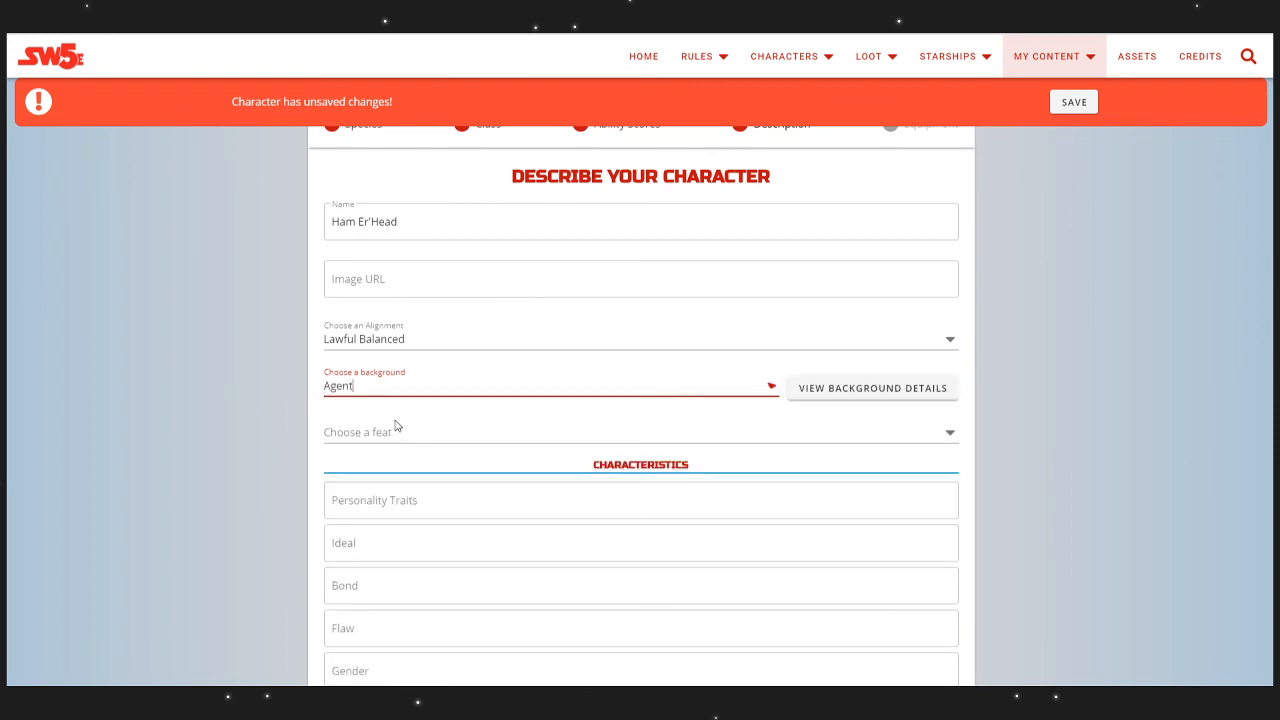
Step: Read the Agent background's details, including its suggested characteristics, and check which feats it offers
{"action": "left_click", "coordinate": [853, 393]}
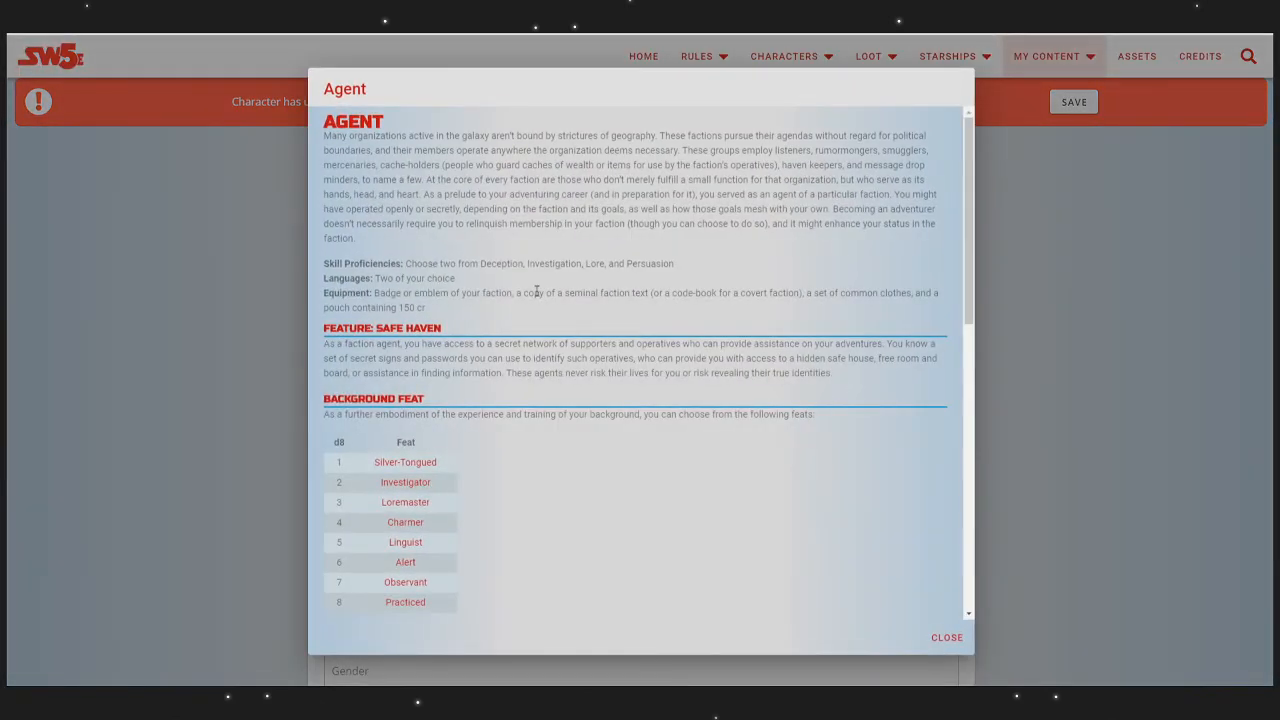
{"action": "scroll", "coordinate": [508, 300], "scroll_direction": "down", "scroll_amount": 2}
{"action": "scroll", "coordinate": [679, 380], "scroll_direction": "up", "scroll_amount": 3}
{"action": "scroll", "coordinate": [527, 265], "scroll_direction": "down", "scroll_amount": 5}
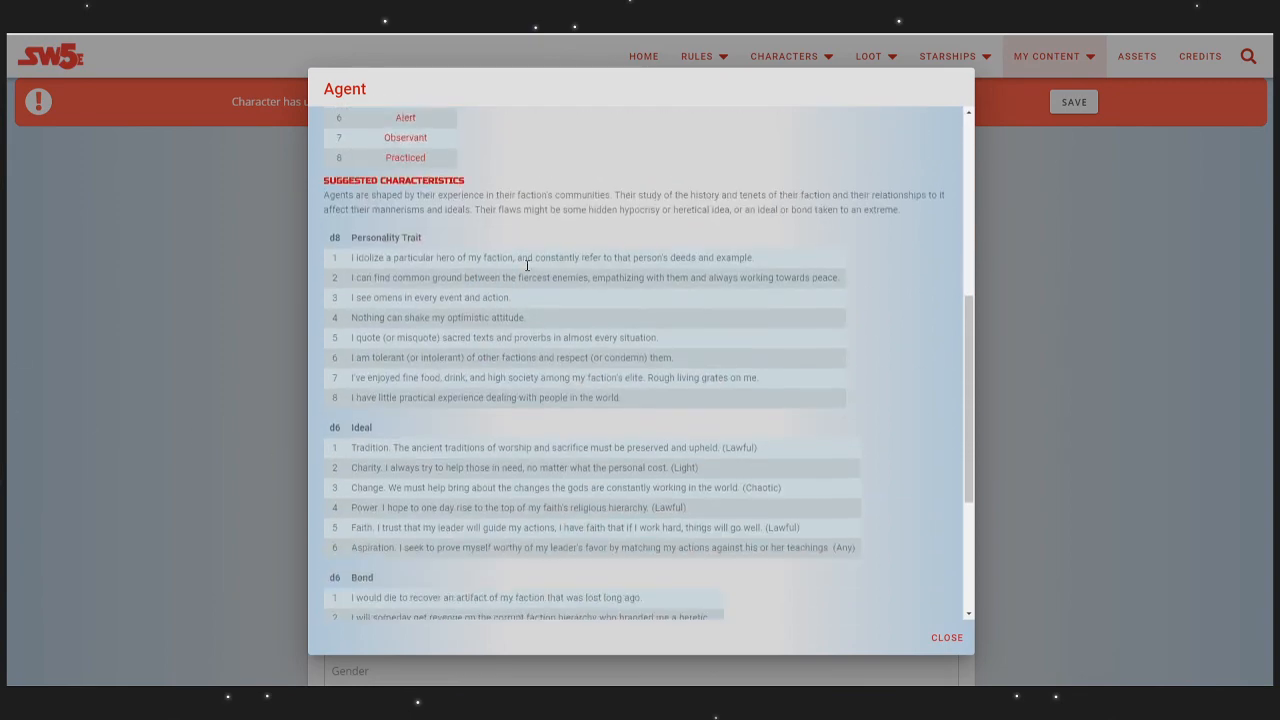
{"action": "scroll", "coordinate": [526, 265], "scroll_direction": "down", "scroll_amount": 3}
{"action": "scroll", "coordinate": [526, 265], "scroll_direction": "up", "scroll_amount": 7}
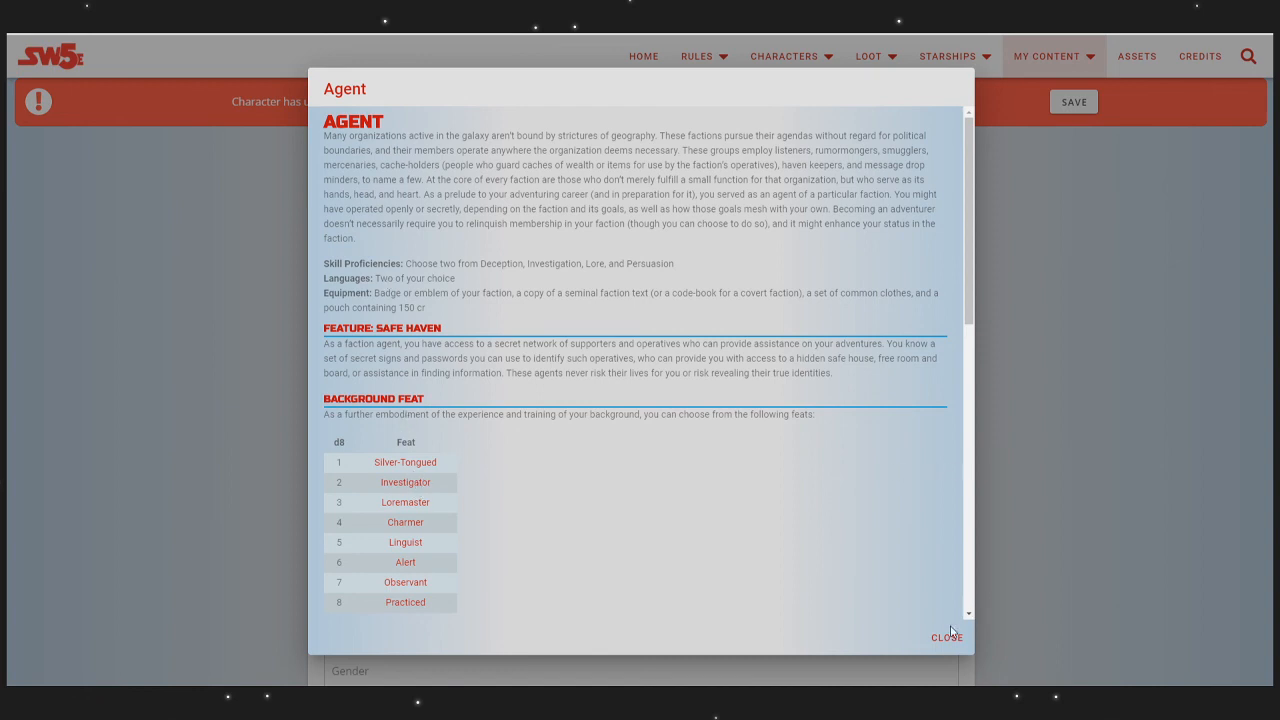
{"action": "left_click", "coordinate": [945, 638]}
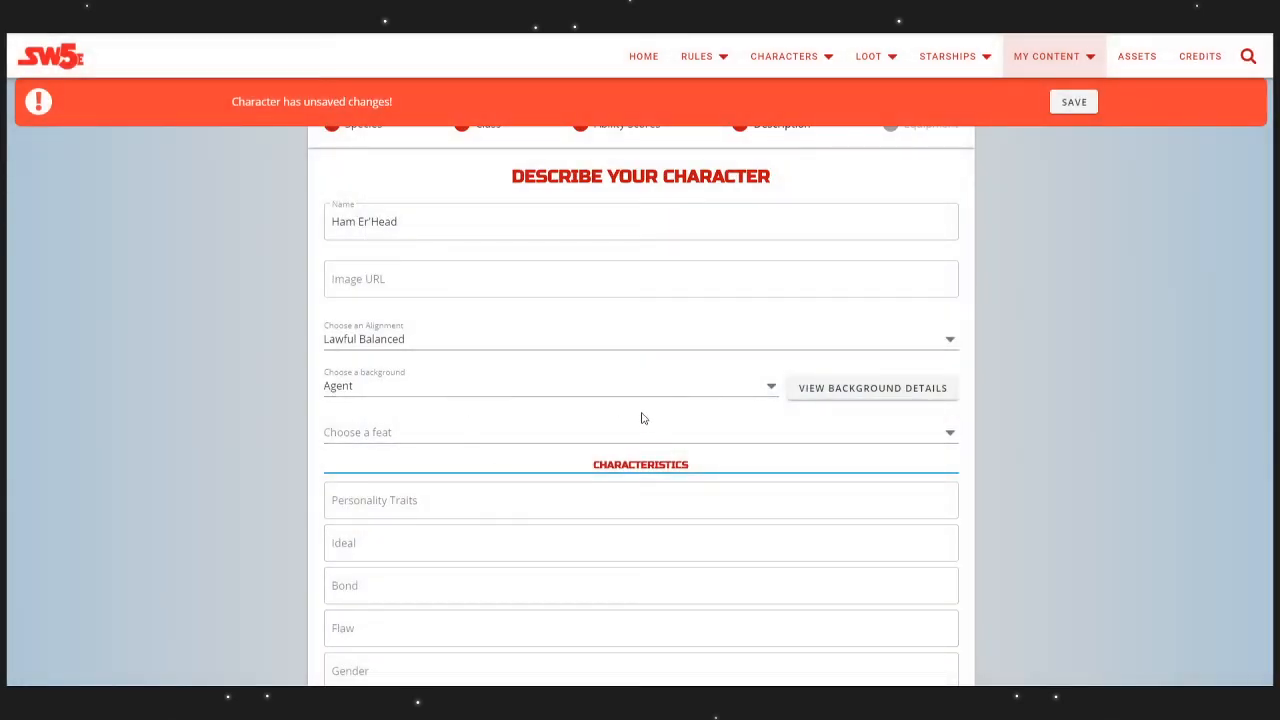
{"action": "left_click", "coordinate": [643, 430]}
{"action": "scroll", "coordinate": [596, 514], "scroll_direction": "down", "scroll_amount": 1}
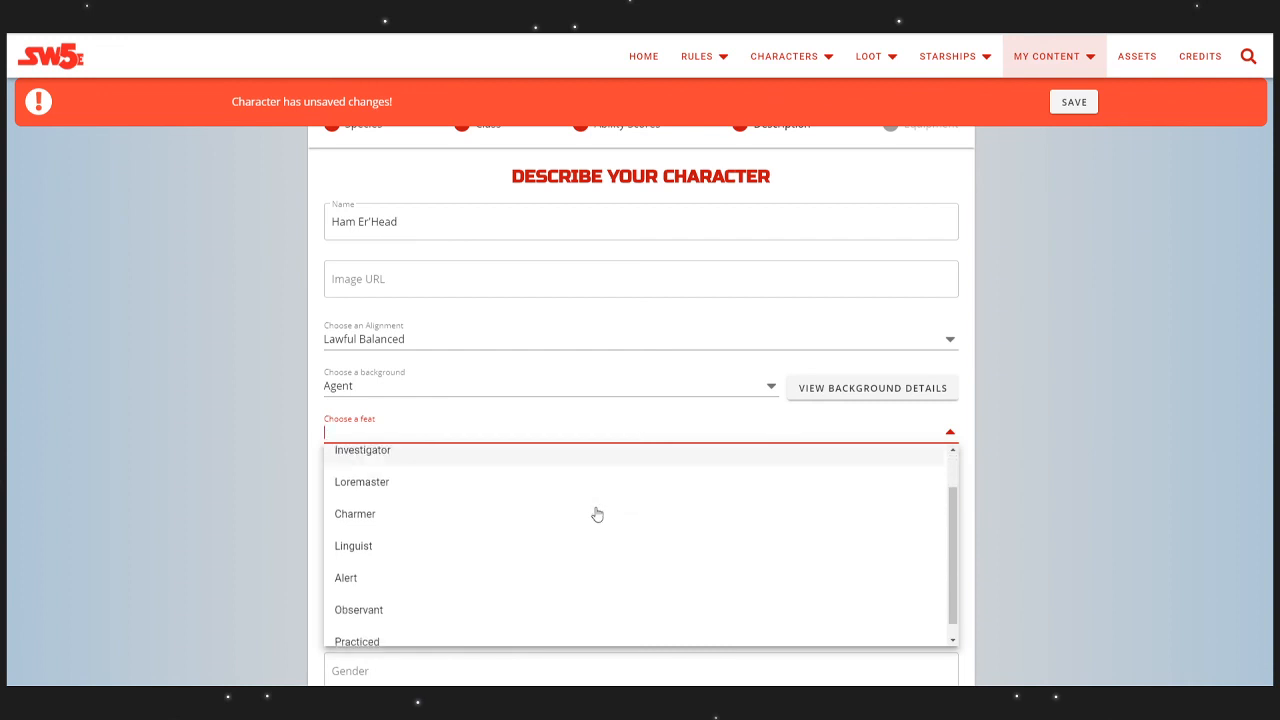
{"action": "scroll", "coordinate": [596, 514], "scroll_direction": "up", "scroll_amount": 1}
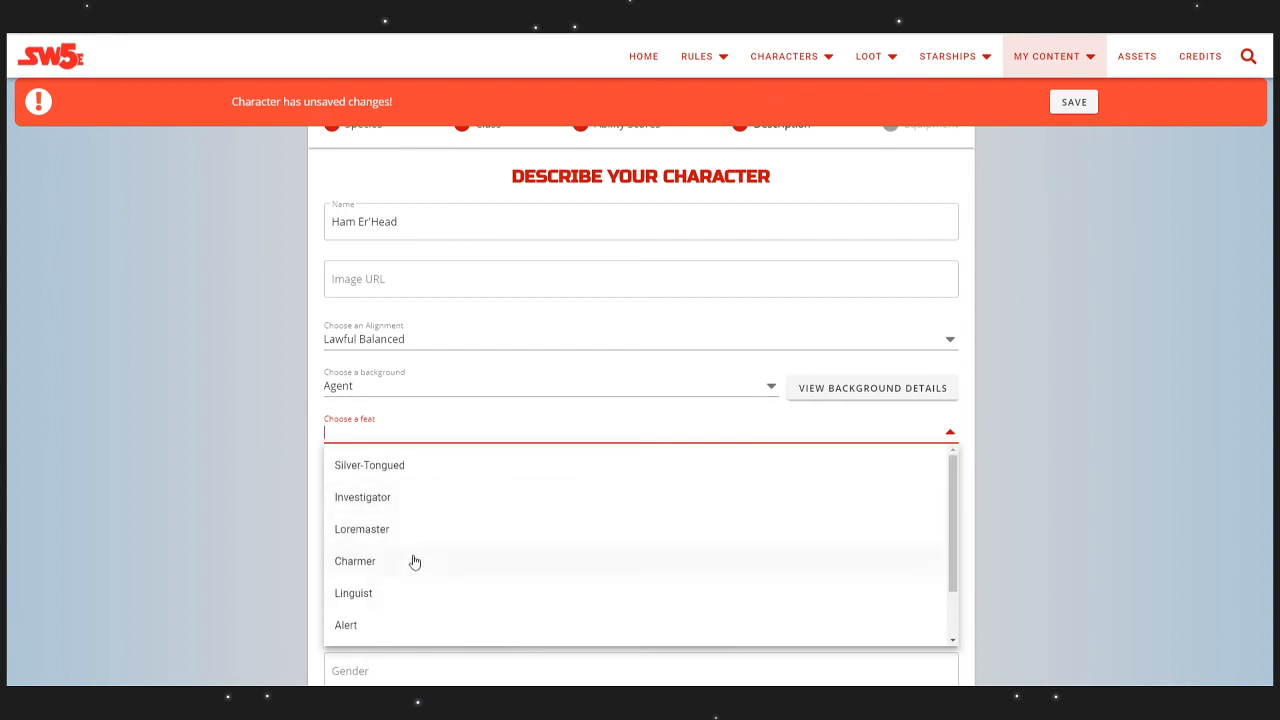
Step: Switch the background to Criminal and check its available feats without choosing one
{"action": "left_click", "coordinate": [400, 410]}
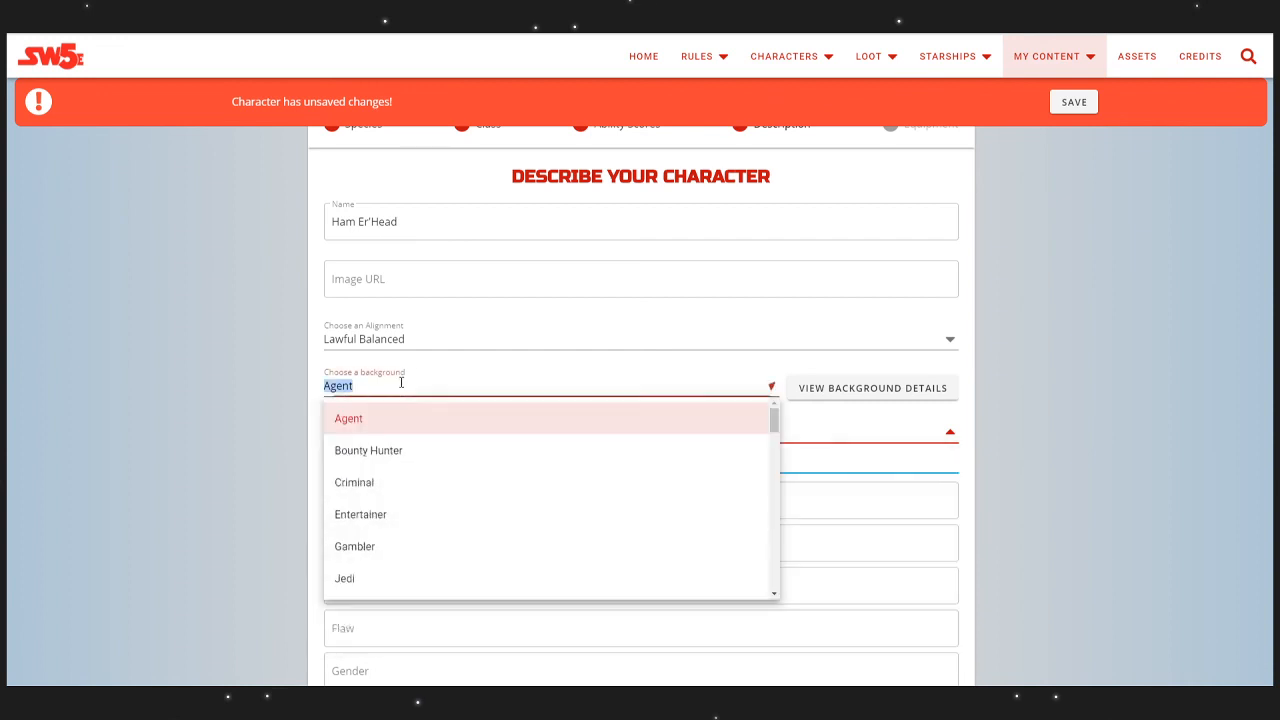
{"action": "left_click", "coordinate": [410, 486]}
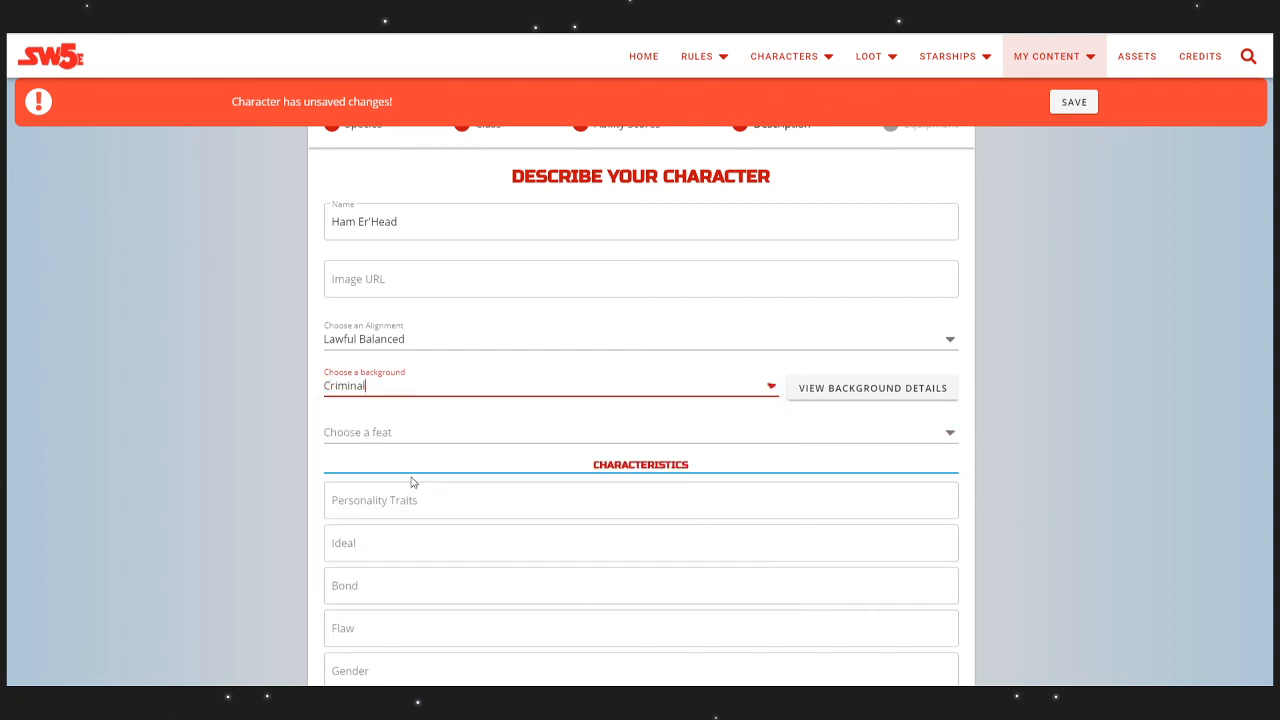
{"action": "left_click", "coordinate": [411, 432]}
{"action": "scroll", "coordinate": [408, 563], "scroll_direction": "down", "scroll_amount": 1}
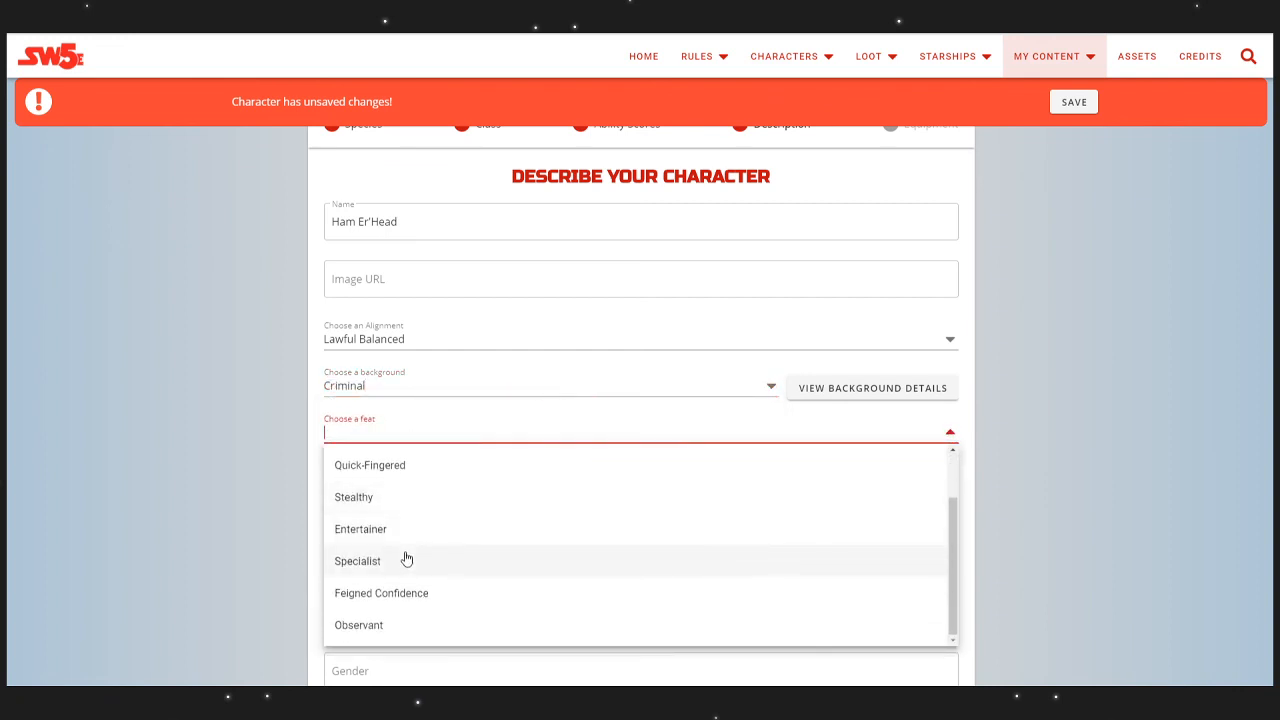
{"action": "scroll", "coordinate": [406, 559], "scroll_direction": "up", "scroll_amount": 1}
{"action": "left_click", "coordinate": [289, 531]}
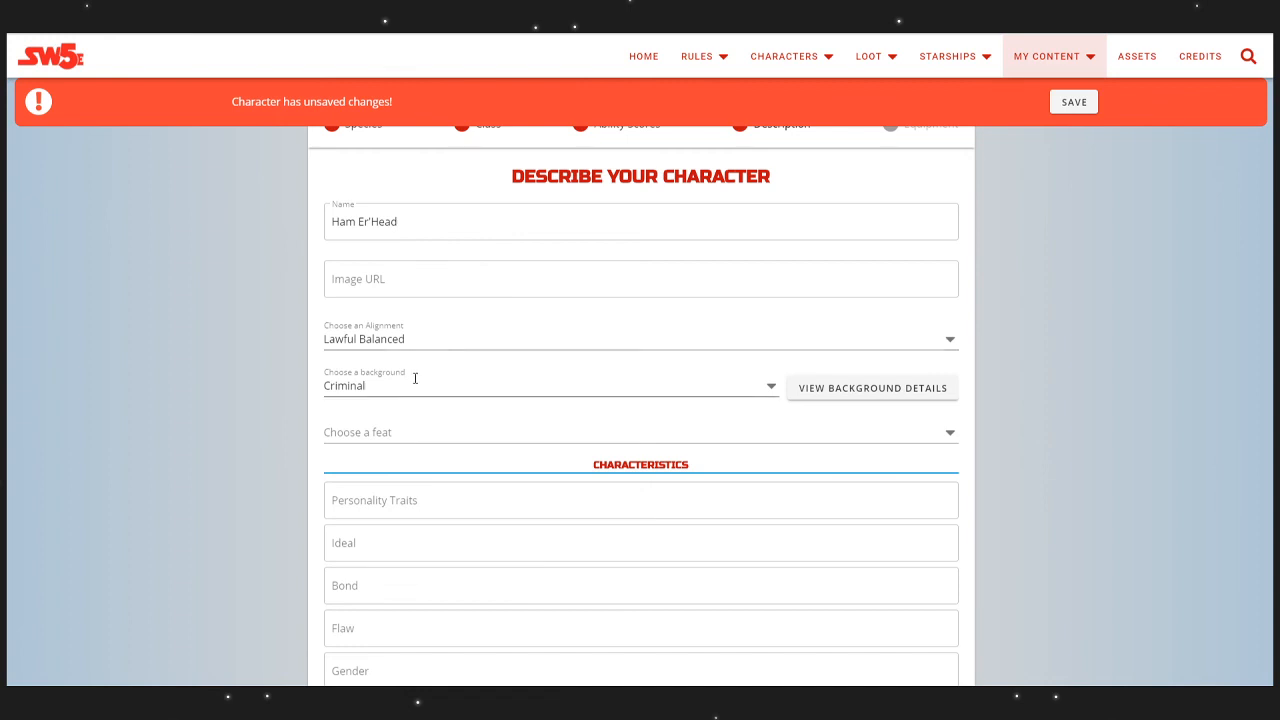
Step: Set the background to Jedi and choose the Empathic feat
{"action": "left_click", "coordinate": [415, 378]}
{"action": "scroll", "coordinate": [418, 558], "scroll_direction": "down", "scroll_amount": 1}
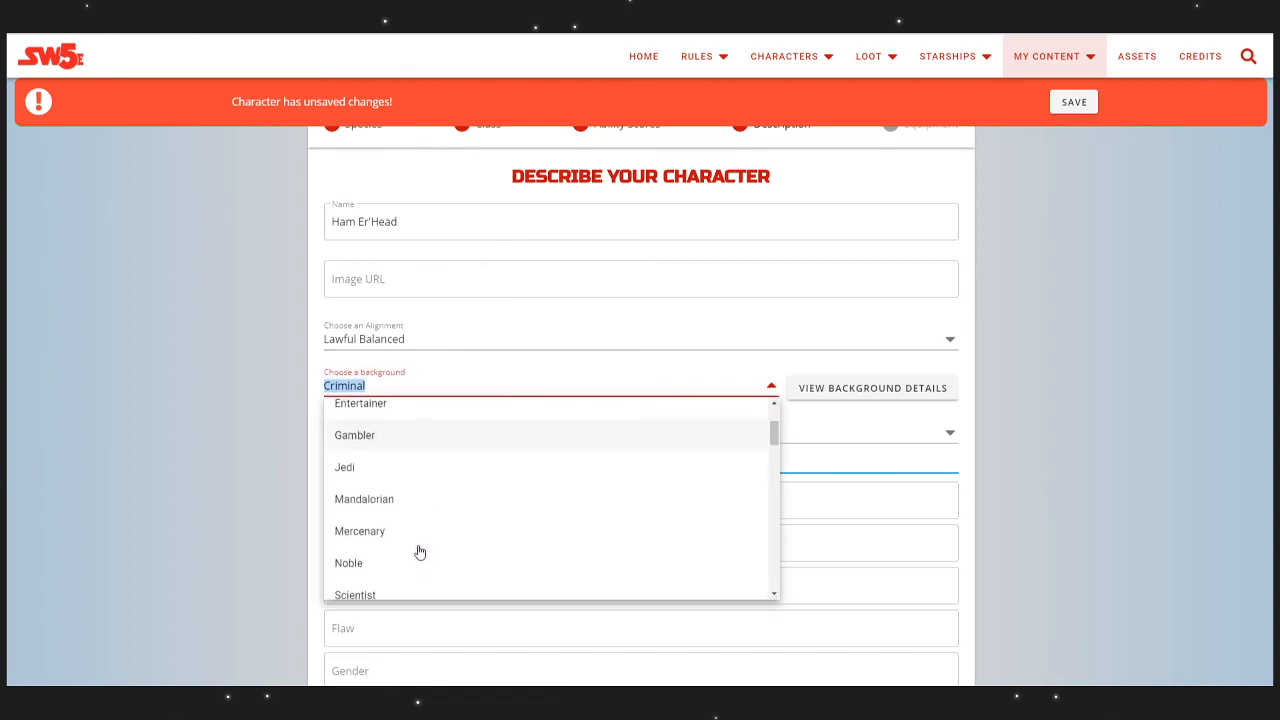
{"action": "left_click", "coordinate": [371, 469]}
{"action": "left_click", "coordinate": [370, 432]}
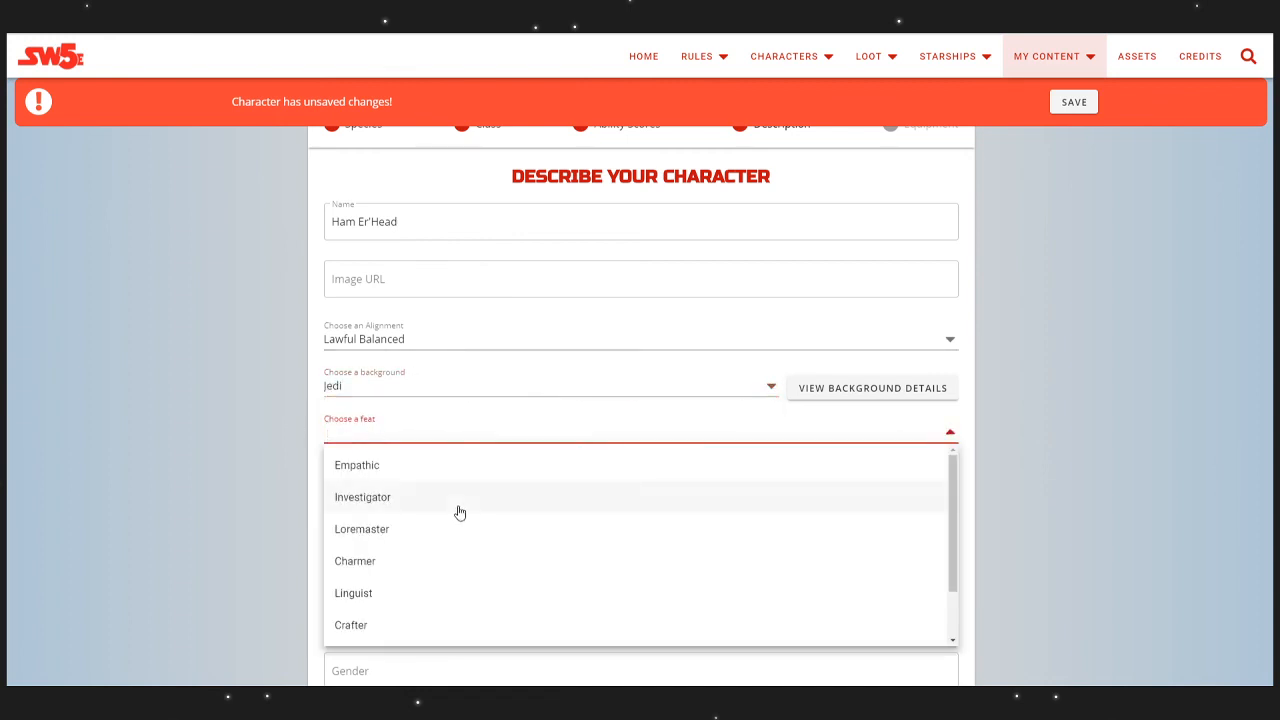
{"action": "scroll", "coordinate": [457, 514], "scroll_direction": "down", "scroll_amount": 1}
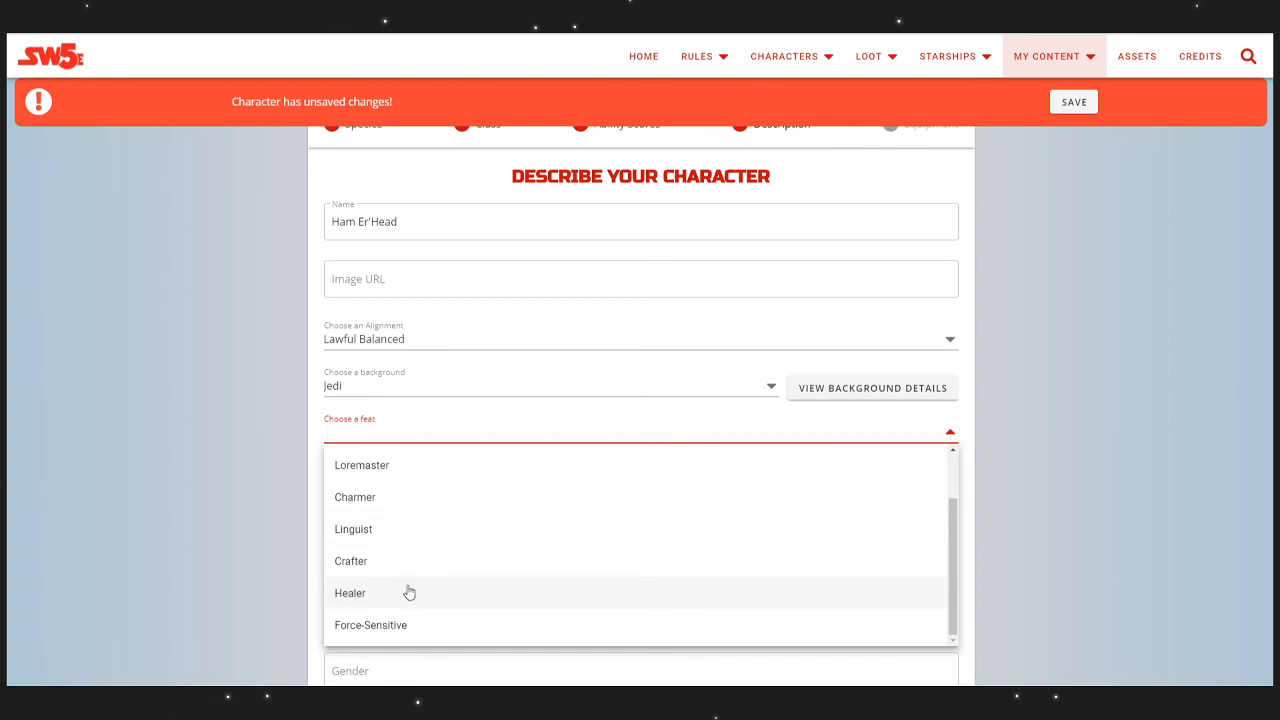
{"action": "scroll", "coordinate": [409, 593], "scroll_direction": "up", "scroll_amount": 1}
{"action": "left_click", "coordinate": [403, 465]}
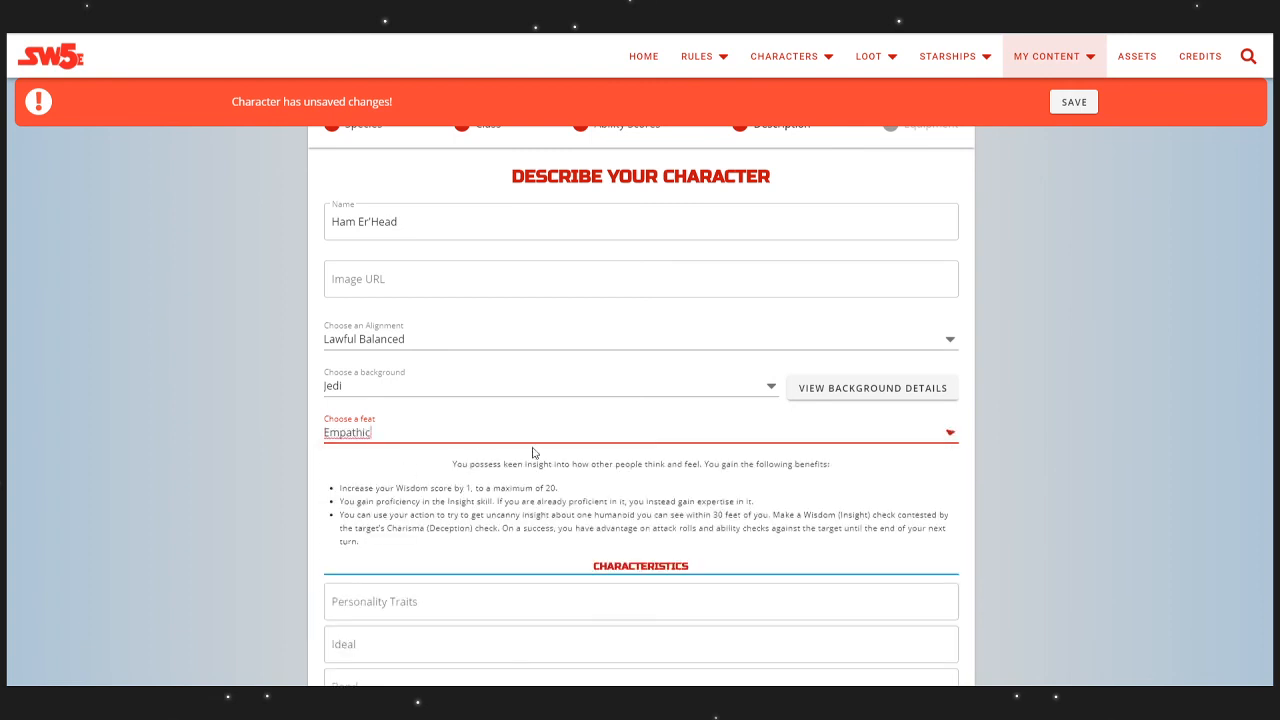
Step: Look over the description form, from the Empathic feat's benefits through the characteristics fields down to Backstory
{"action": "left_click", "coordinate": [1010, 492]}
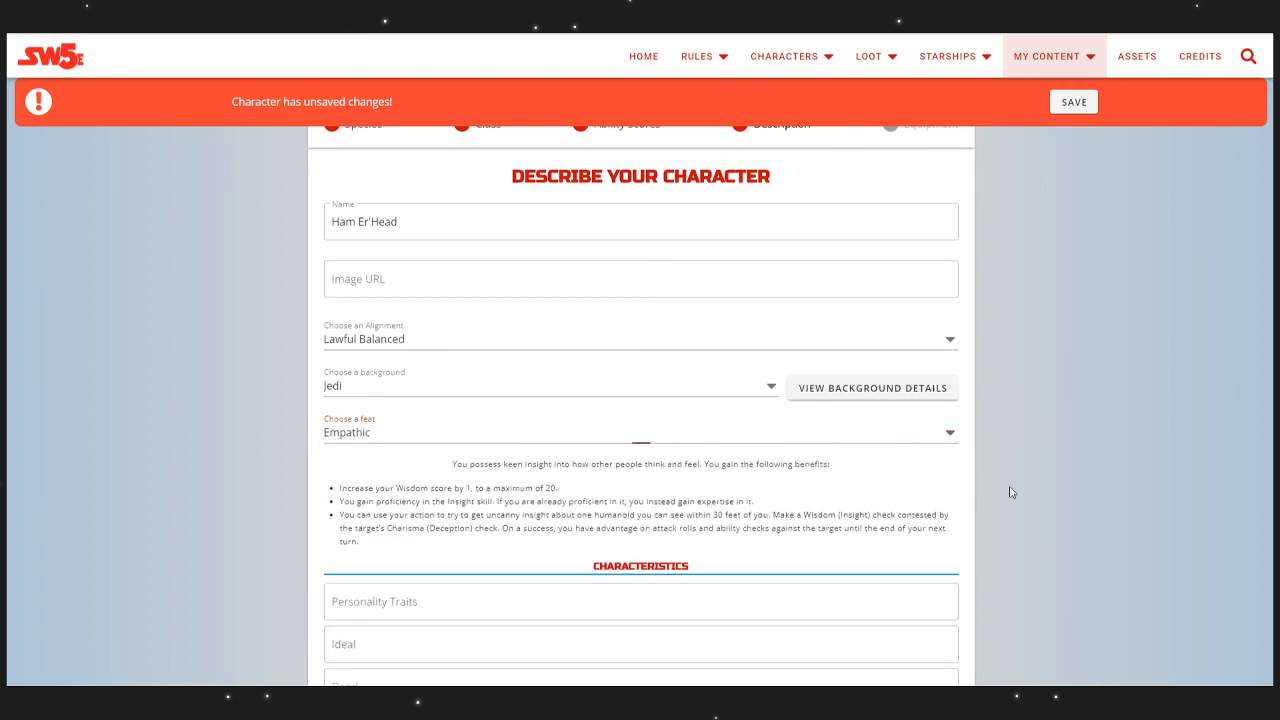
{"action": "scroll", "coordinate": [637, 498], "scroll_direction": "down", "scroll_amount": 1}
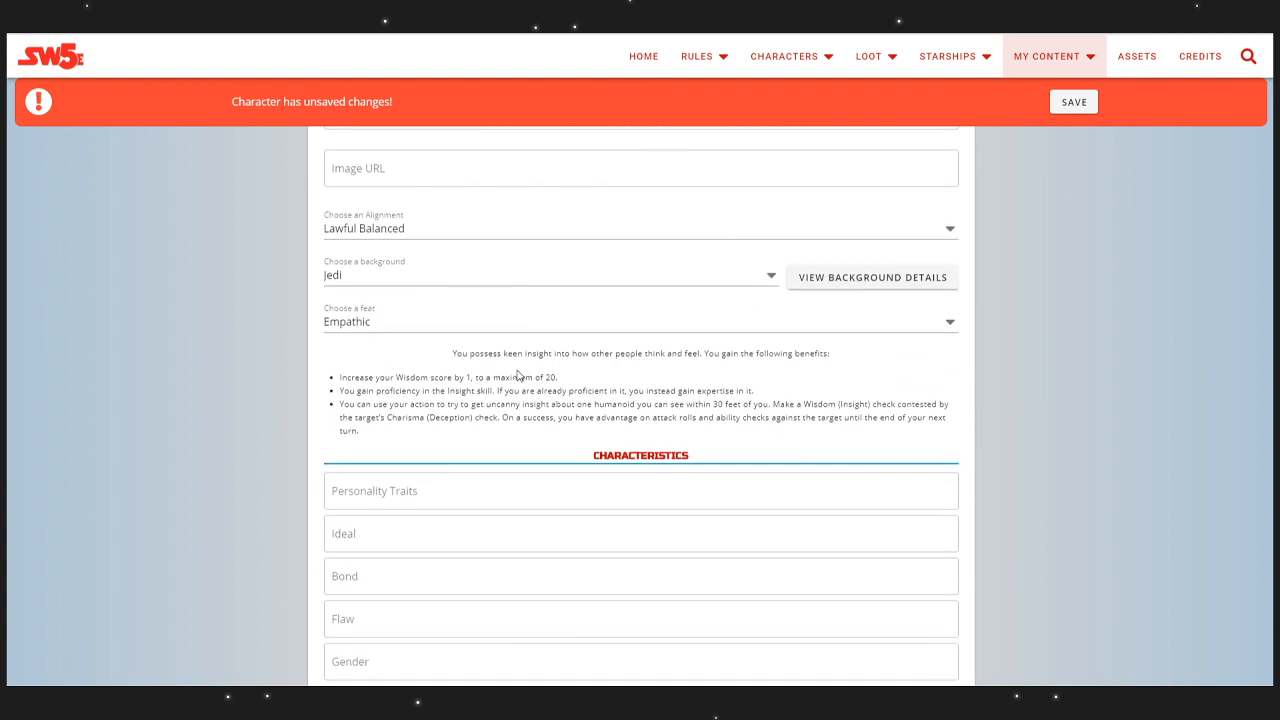
{"action": "scroll", "coordinate": [724, 387], "scroll_direction": "up", "scroll_amount": 2}
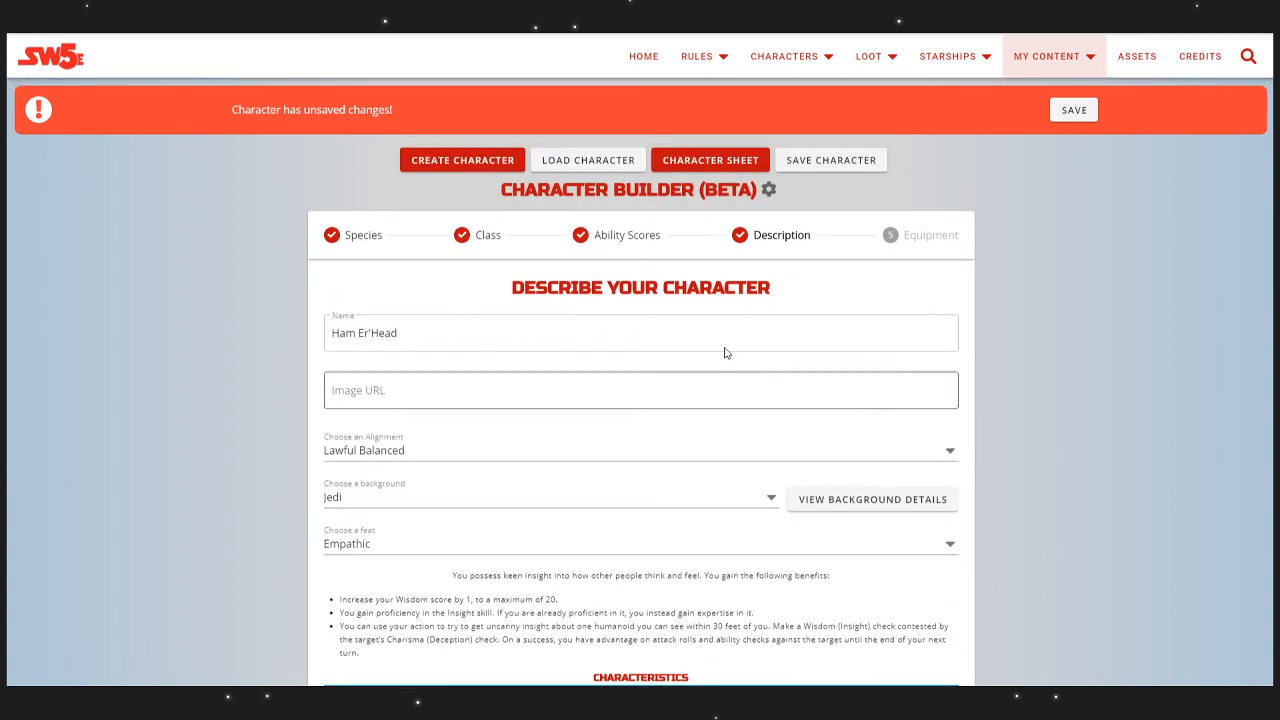
{"action": "scroll", "coordinate": [588, 420], "scroll_direction": "down", "scroll_amount": 4}
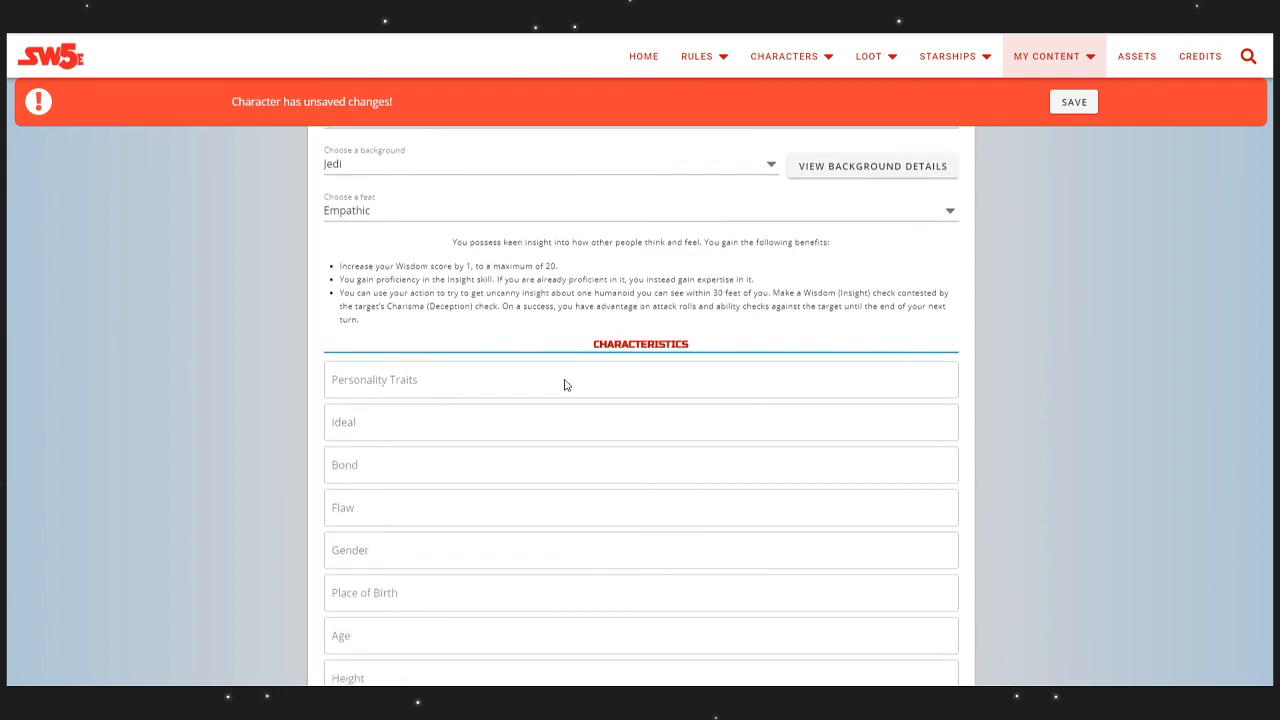
{"action": "scroll", "coordinate": [517, 440], "scroll_direction": "down", "scroll_amount": 2}
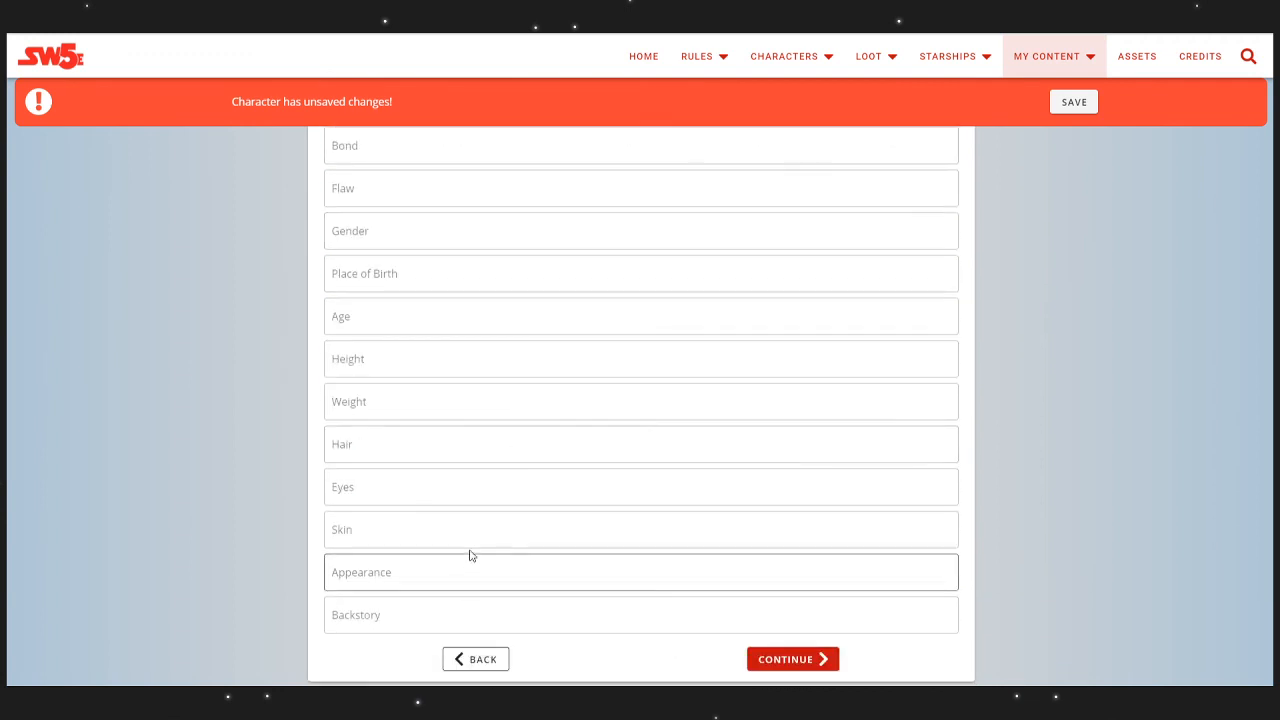
{"action": "scroll", "coordinate": [471, 554], "scroll_direction": "up", "scroll_amount": 2}
{"action": "scroll", "coordinate": [474, 428], "scroll_direction": "up", "scroll_amount": 1}
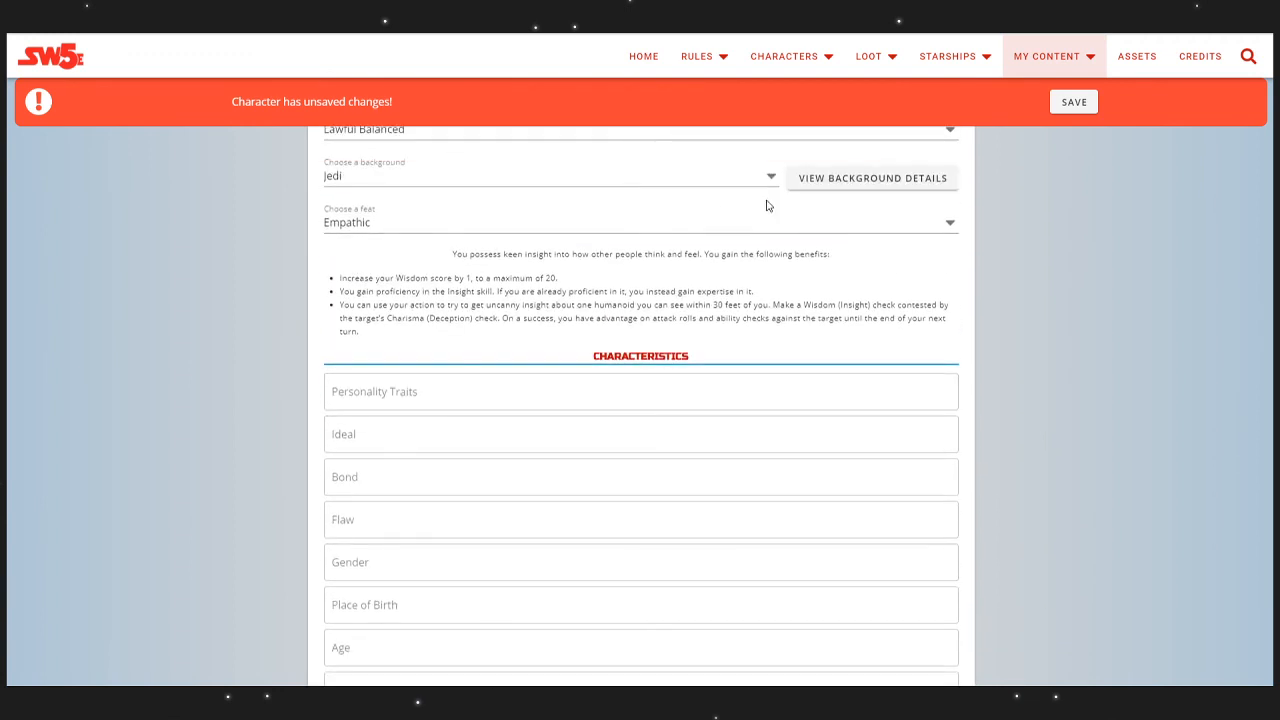
{"action": "scroll", "coordinate": [466, 397], "scroll_direction": "down", "scroll_amount": 1}
{"action": "scroll", "coordinate": [459, 512], "scroll_direction": "down", "scroll_amount": 2}
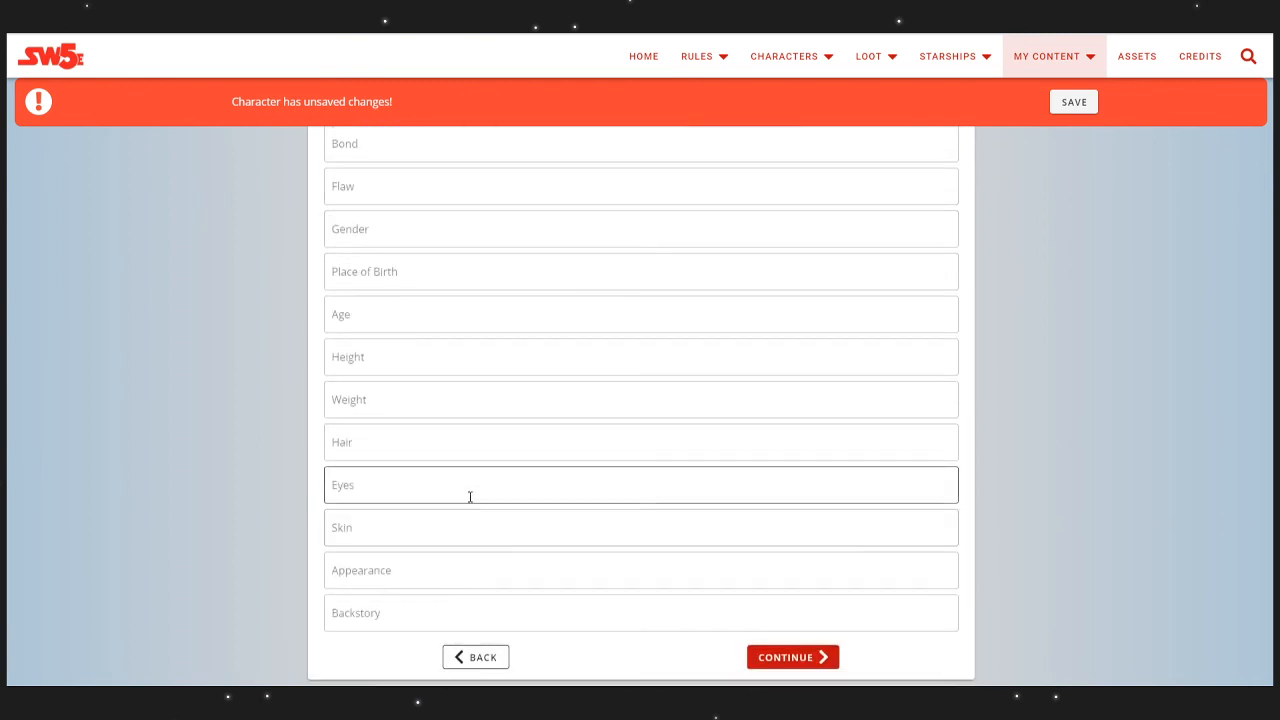
{"action": "scroll", "coordinate": [589, 557], "scroll_direction": "up", "scroll_amount": 2}
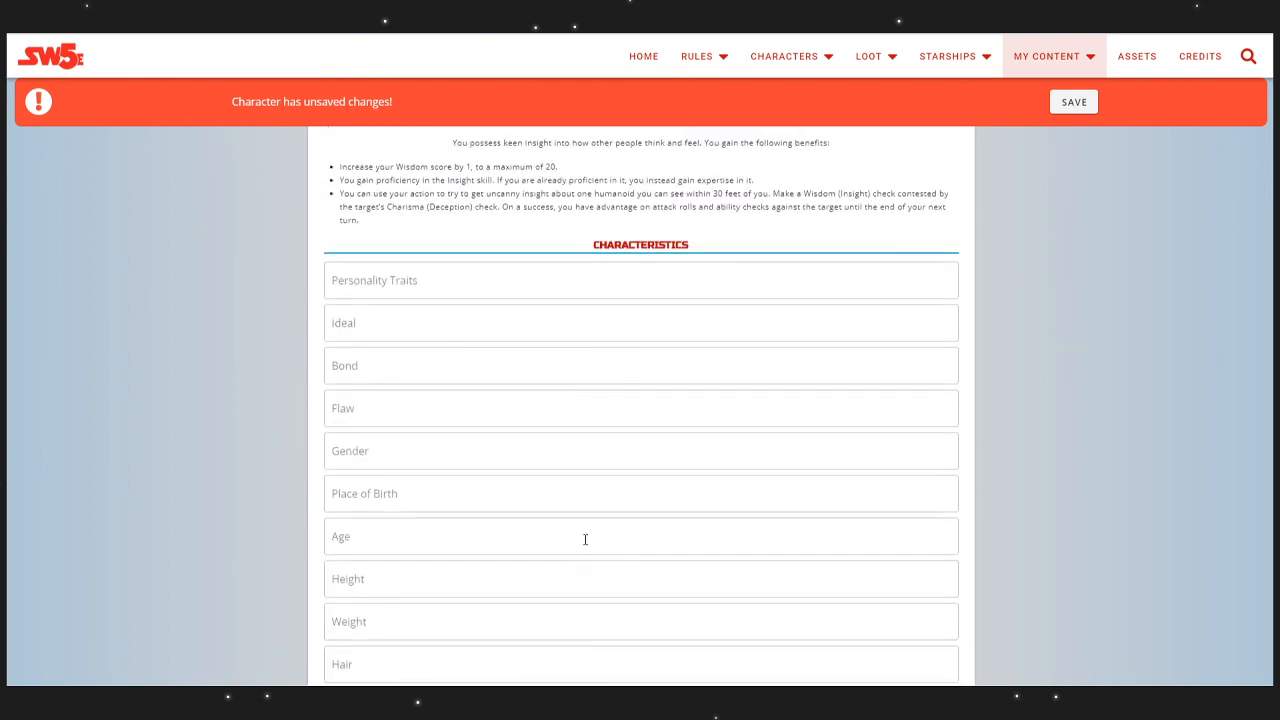
{"action": "scroll", "coordinate": [534, 365], "scroll_direction": "up", "scroll_amount": 1}
{"action": "scroll", "coordinate": [542, 349], "scroll_direction": "up", "scroll_amount": 1}
Step: Fill in the personality traits as "Personality", ideal as "Ideal", bond as "Bond" and flaw as "Flaw", and continue to the equipment stage
{"action": "left_click", "coordinate": [485, 394]}
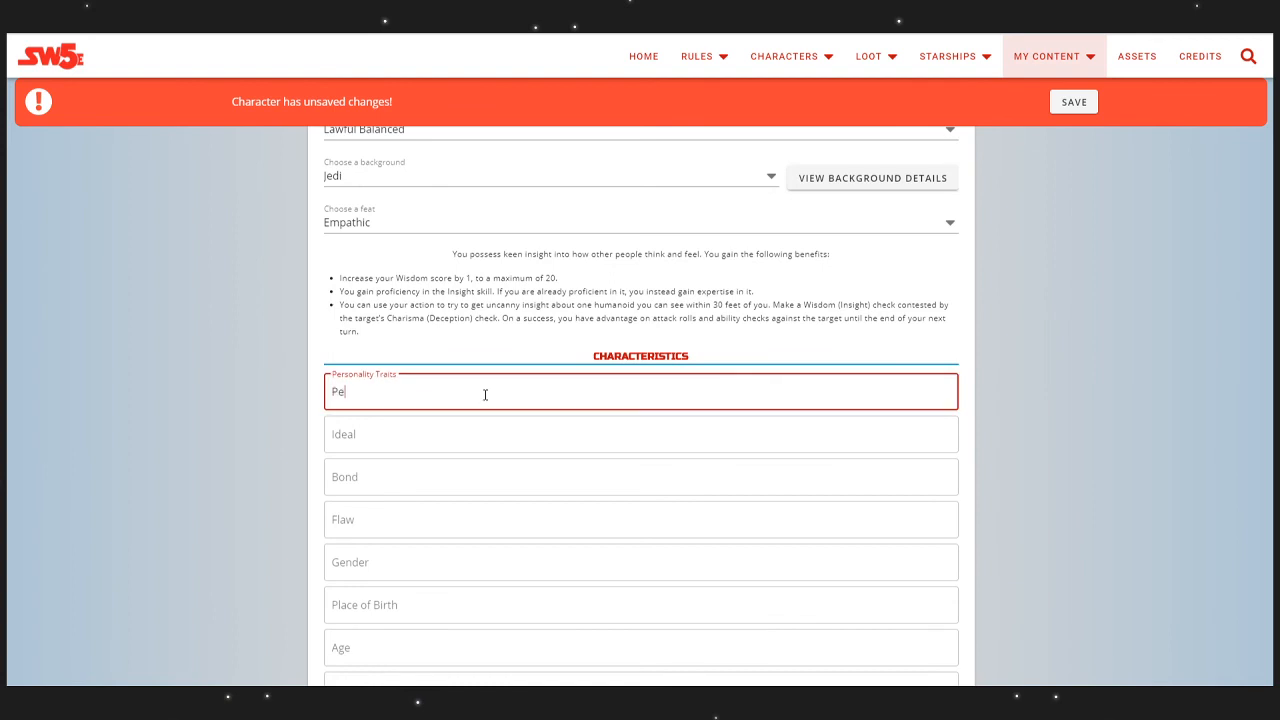
{"action": "key", "text": "Tab"}
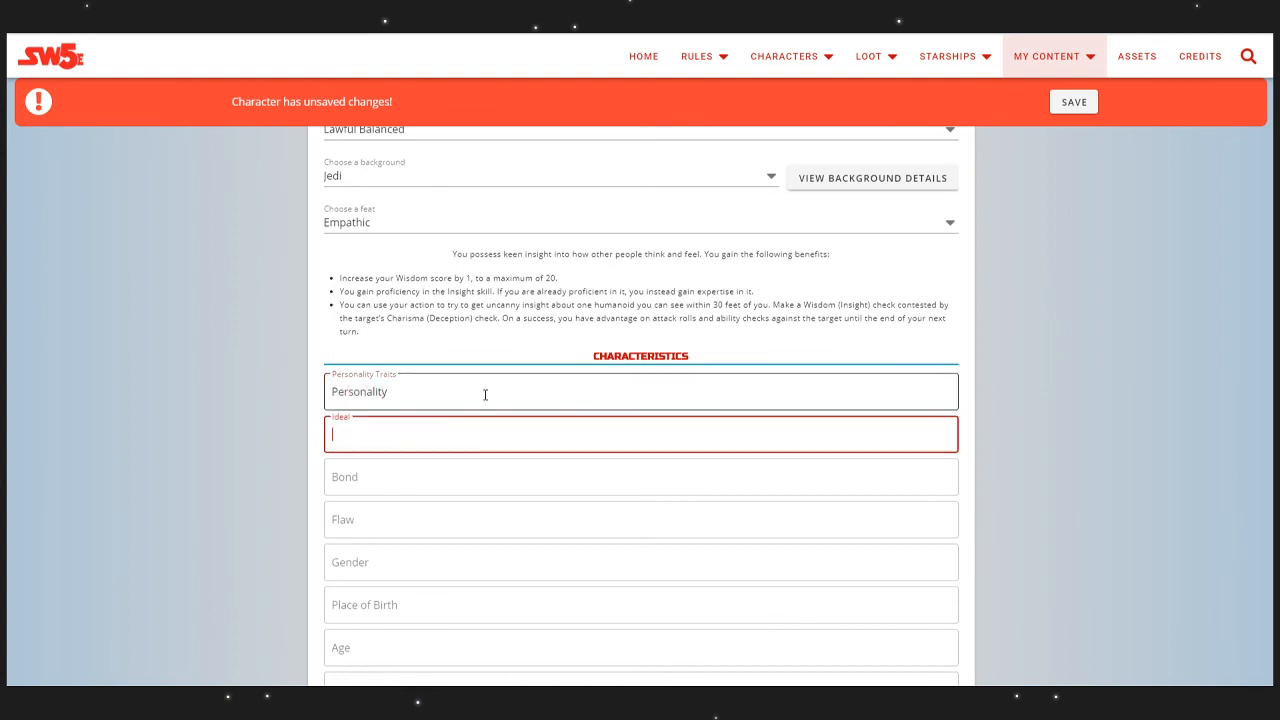
{"action": "type", "text": "Ideal"}
{"action": "key", "text": "Tab"}
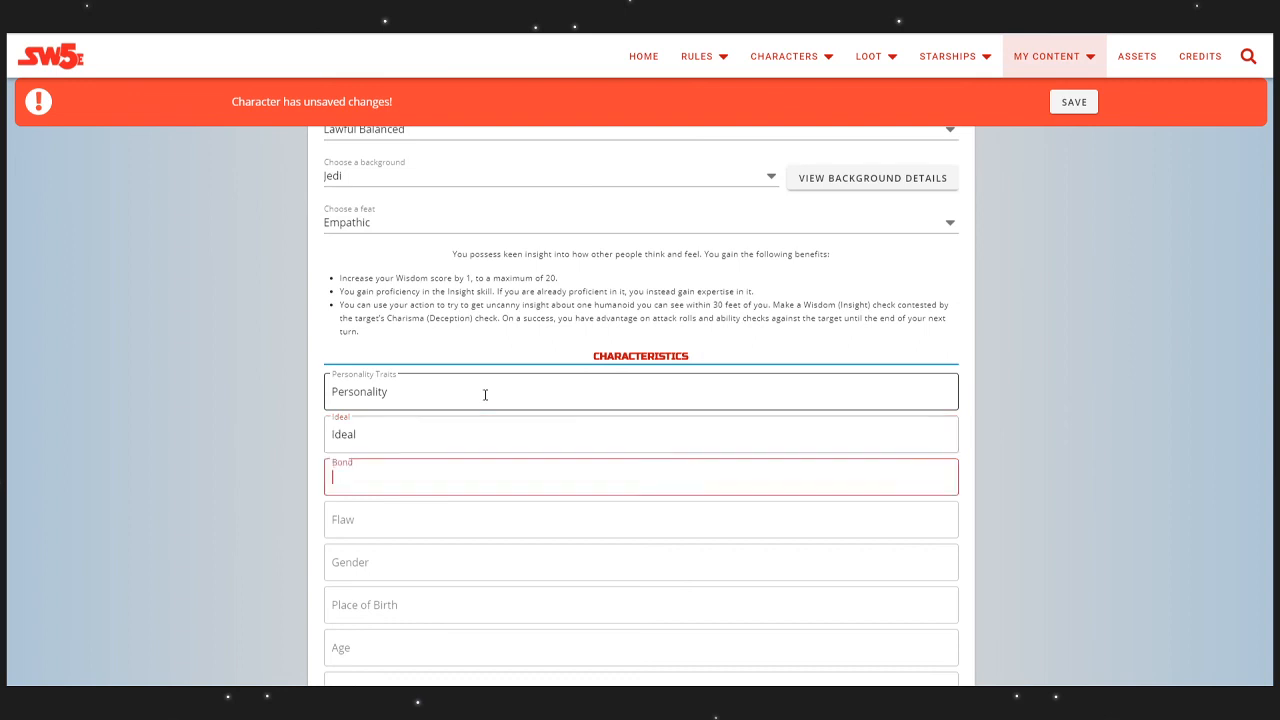
{"action": "type", "text": "Bond"}
{"action": "key", "text": "Tab"}
{"action": "type", "text": "Fla"}
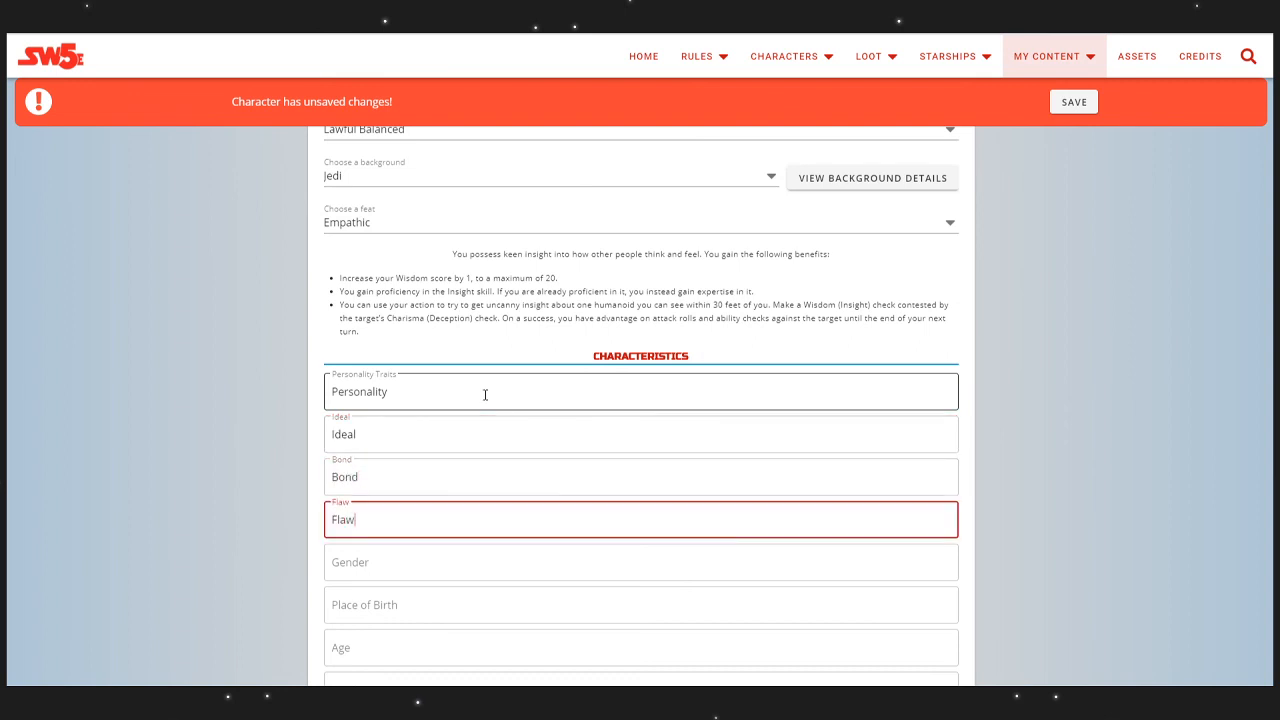
{"action": "key", "text": "Tab"}
{"action": "left_click", "coordinate": [1051, 434]}
{"action": "scroll", "coordinate": [611, 346], "scroll_direction": "down", "scroll_amount": 3}
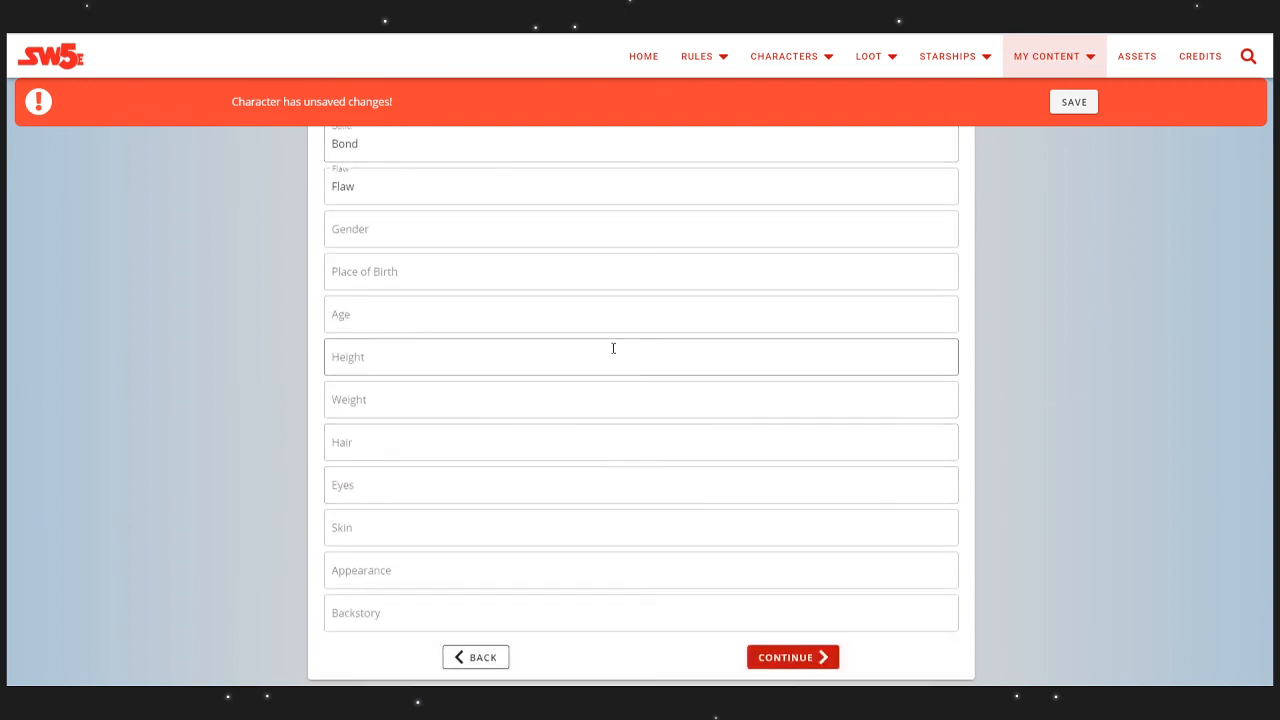
{"action": "left_click", "coordinate": [817, 657]}
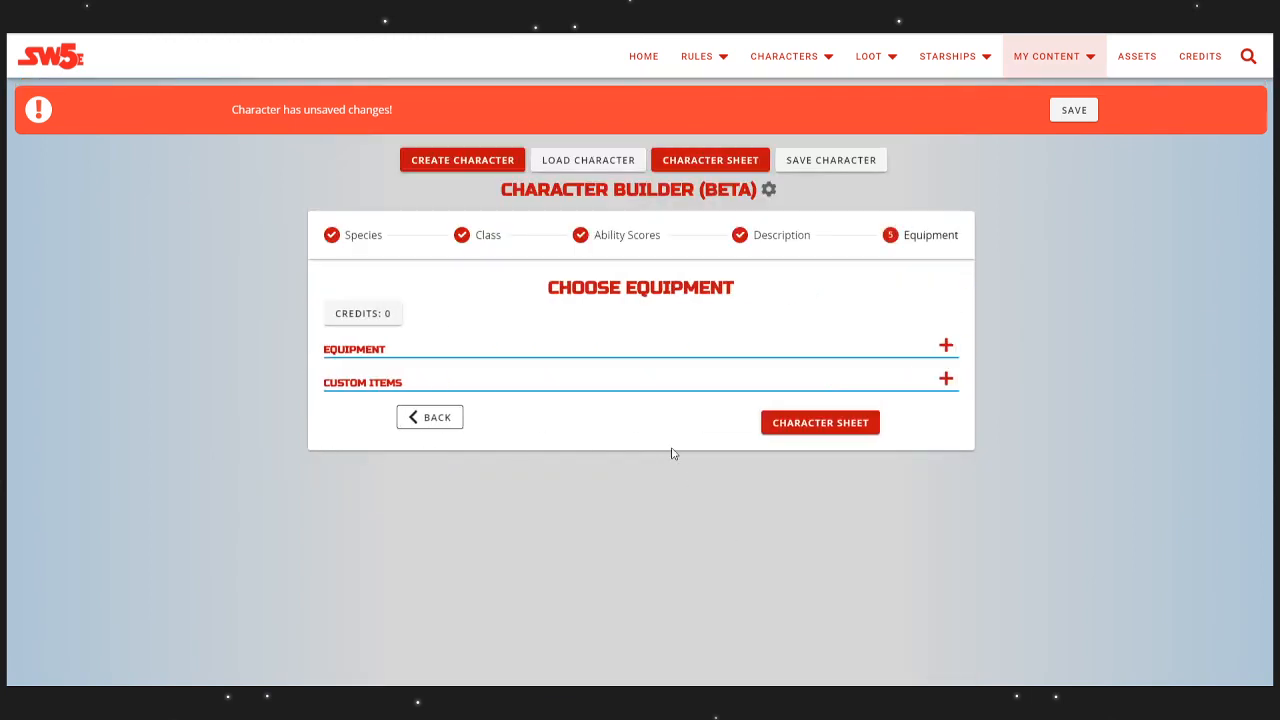
Step: Add a Lightfoil from the Martial Lightweapon weapons to the character's equipment and mark it as equipped
{"action": "left_click", "coordinate": [945, 346]}
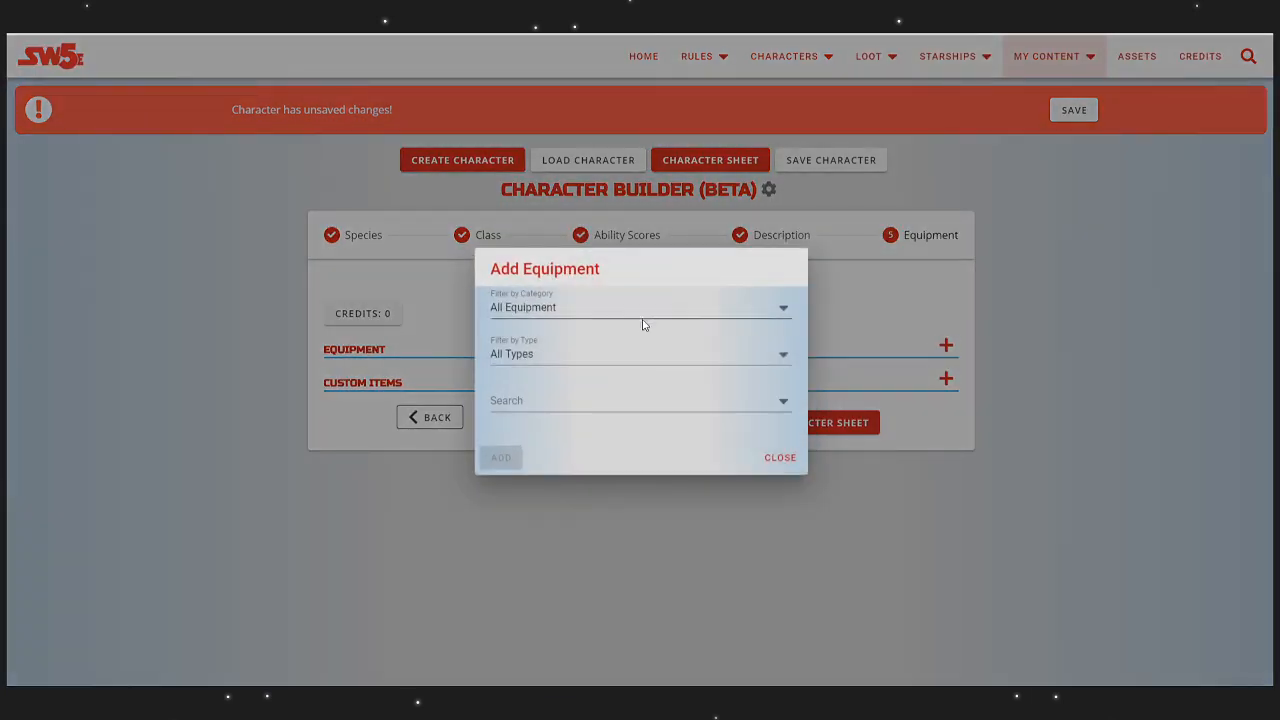
{"action": "left_click", "coordinate": [643, 310]}
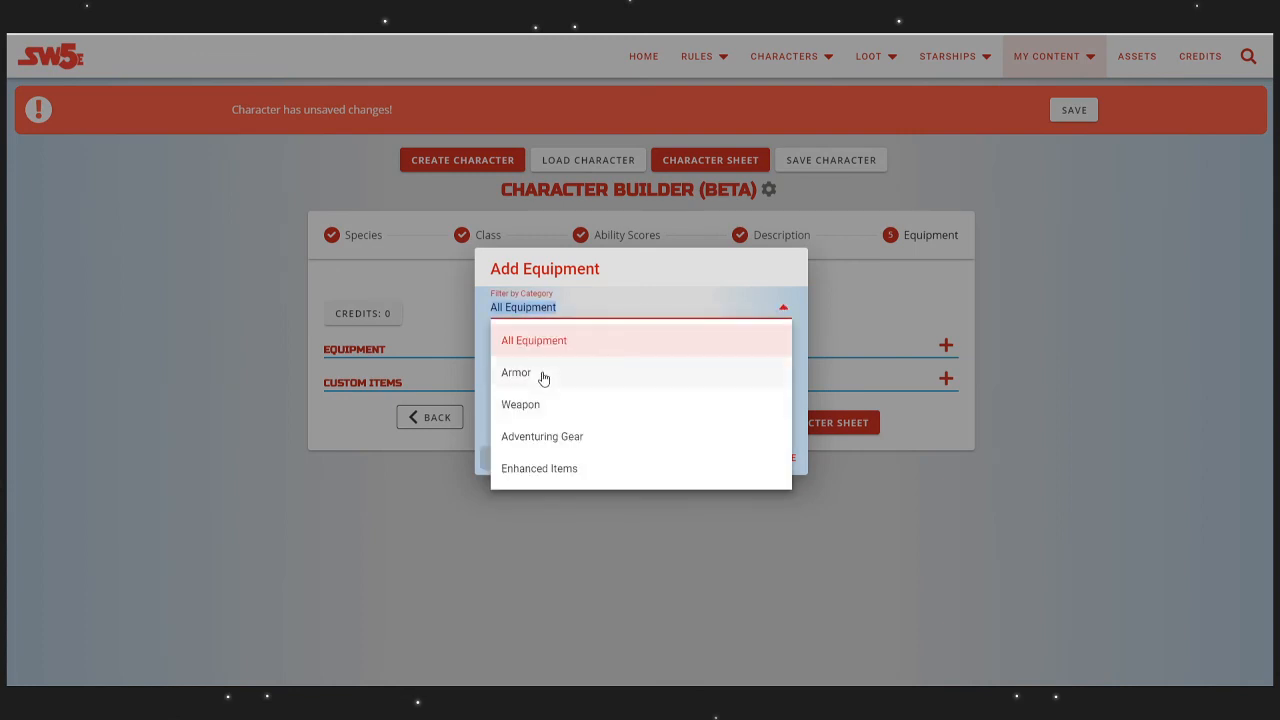
{"action": "left_click", "coordinate": [543, 408]}
{"action": "left_click", "coordinate": [564, 356]}
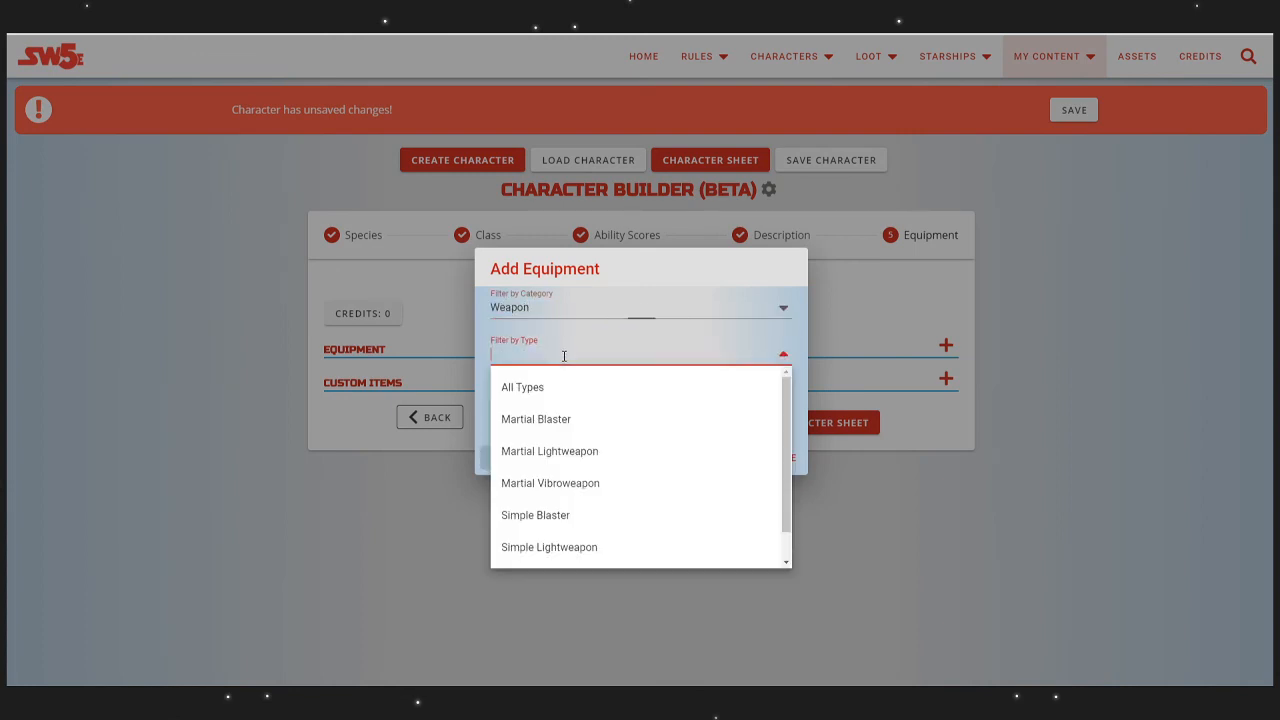
{"action": "left_click", "coordinate": [580, 452]}
{"action": "left_click", "coordinate": [560, 398]}
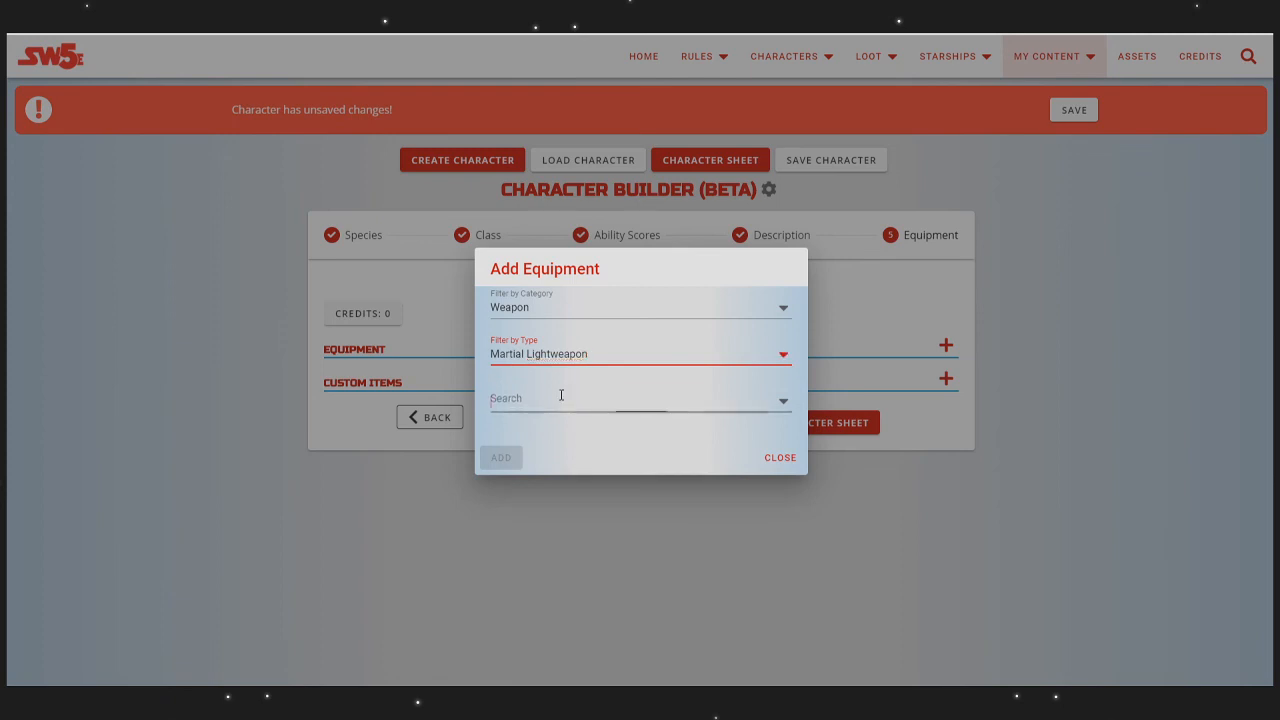
{"action": "scroll", "coordinate": [655, 542], "scroll_direction": "down", "scroll_amount": 1}
{"action": "scroll", "coordinate": [655, 542], "scroll_direction": "down", "scroll_amount": 1}
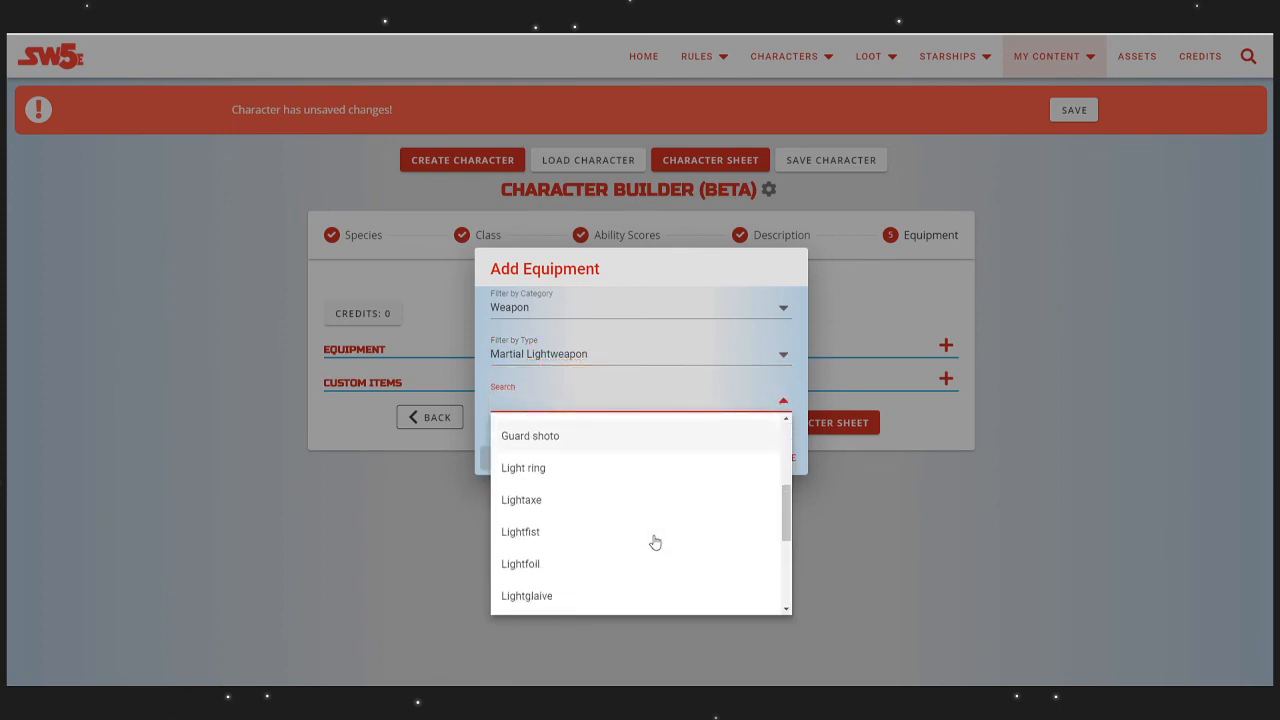
{"action": "left_click", "coordinate": [556, 574]}
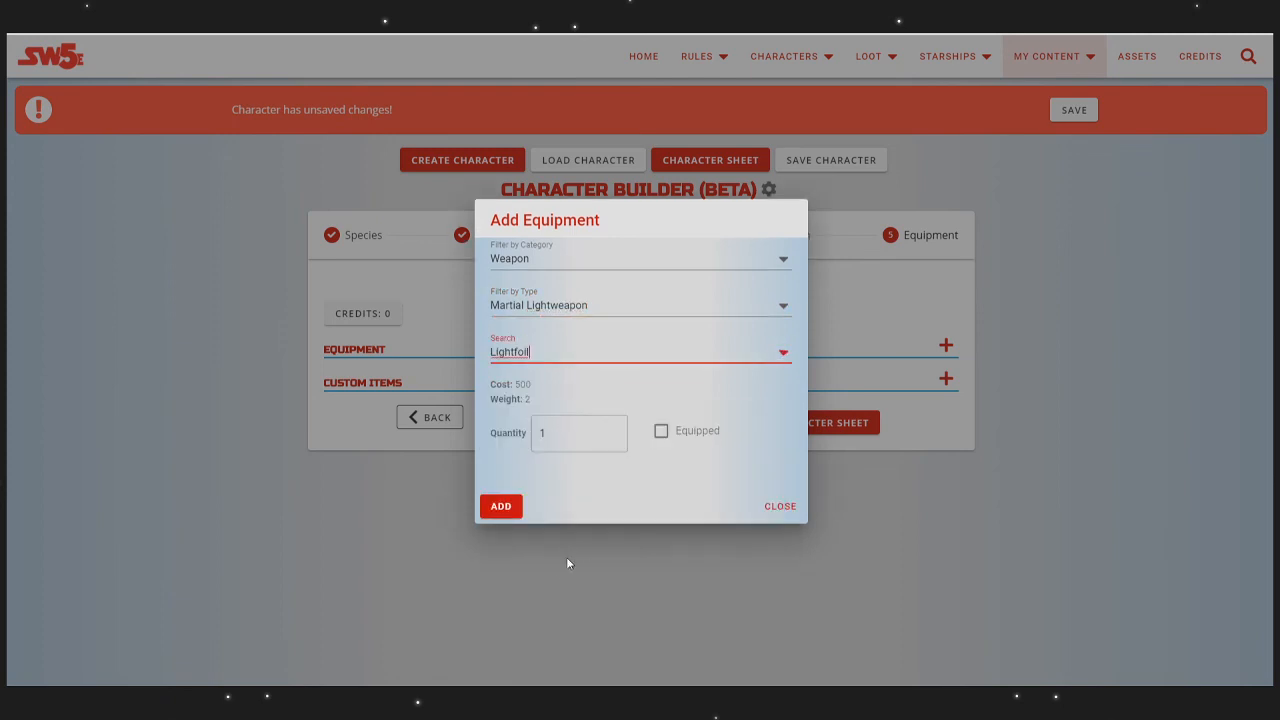
{"action": "left_click", "coordinate": [660, 431]}
{"action": "left_click", "coordinate": [505, 507]}
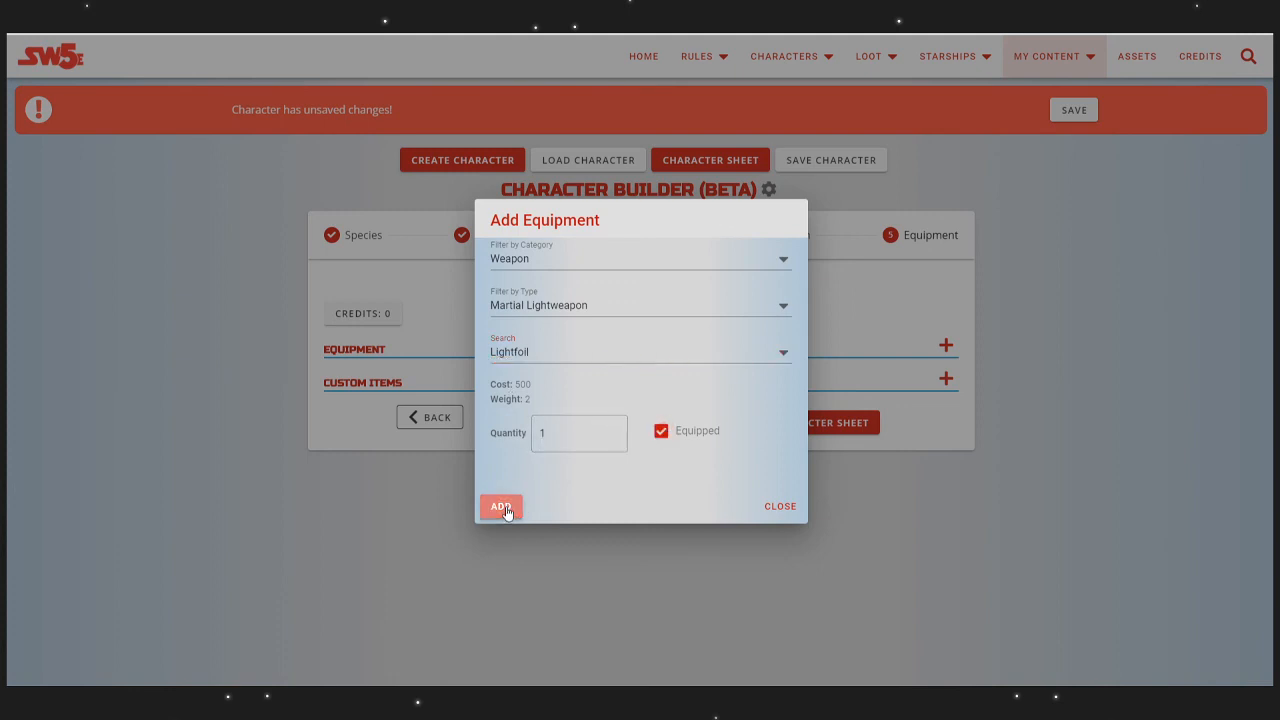
Step: Add Composite armor from the Medium armor type to the equipment without equipping it
{"action": "left_click", "coordinate": [947, 347]}
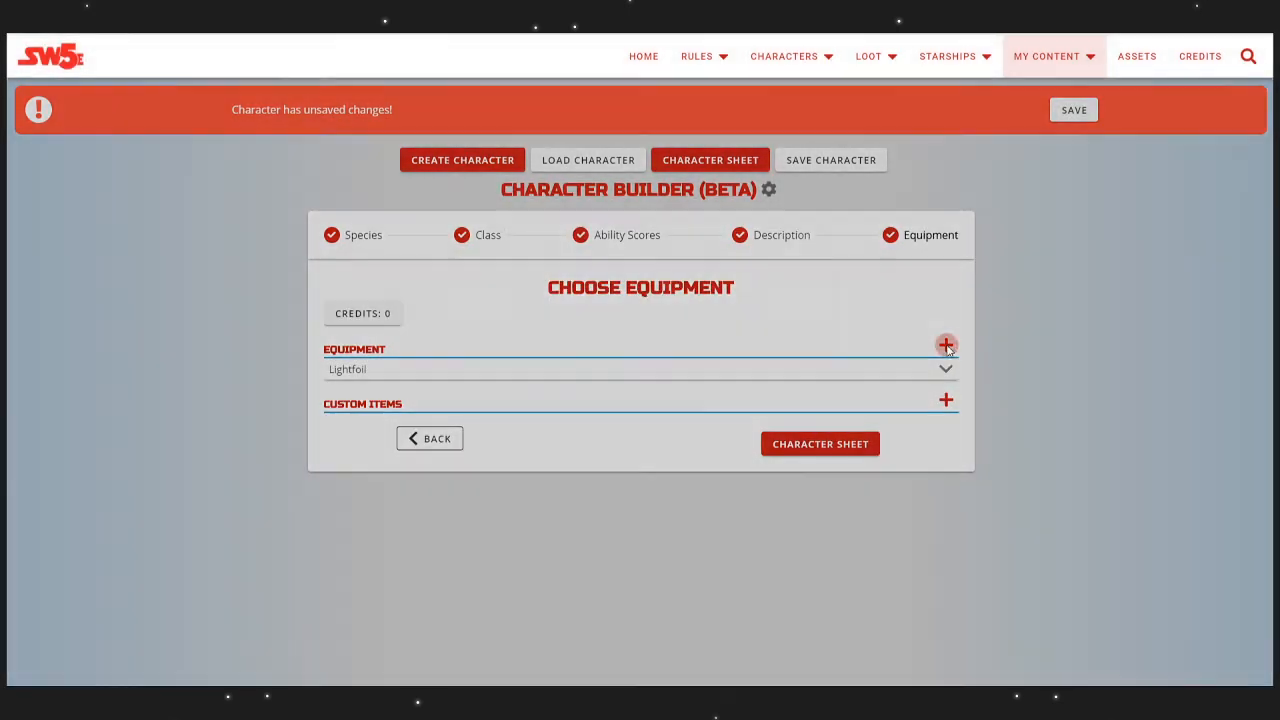
{"action": "left_click", "coordinate": [591, 305]}
{"action": "left_click", "coordinate": [552, 374]}
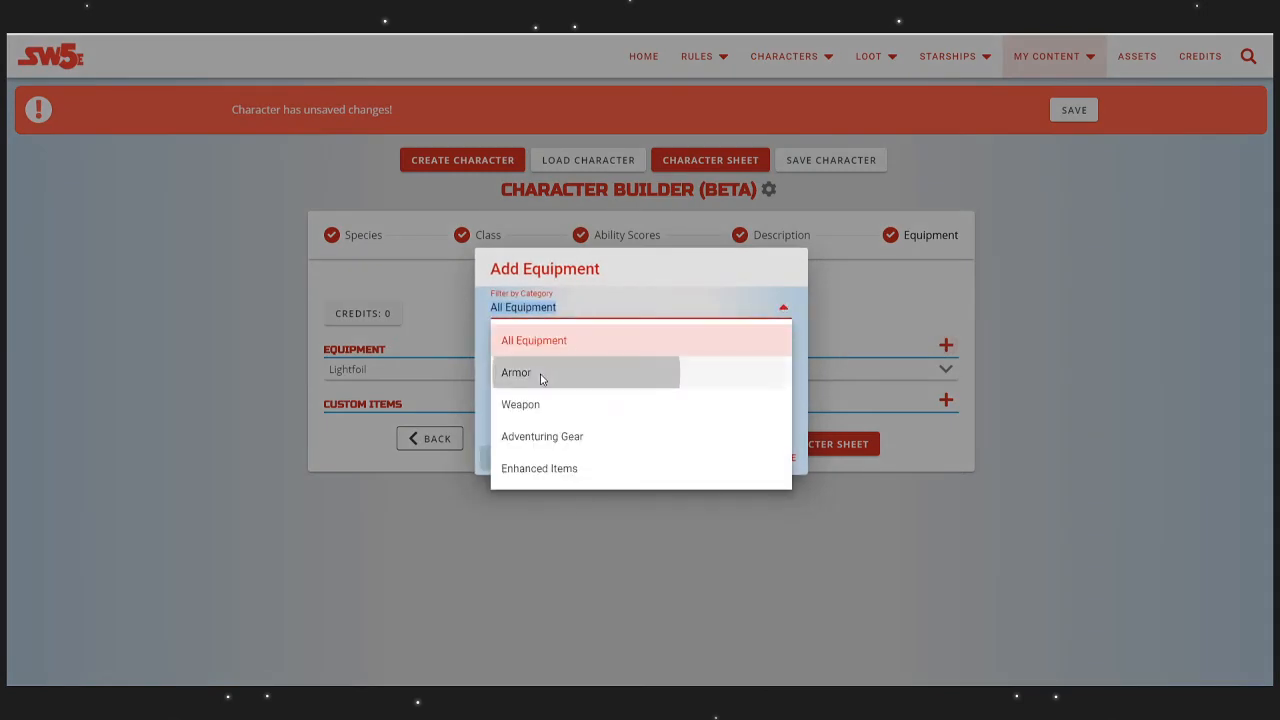
{"action": "left_click", "coordinate": [540, 352]}
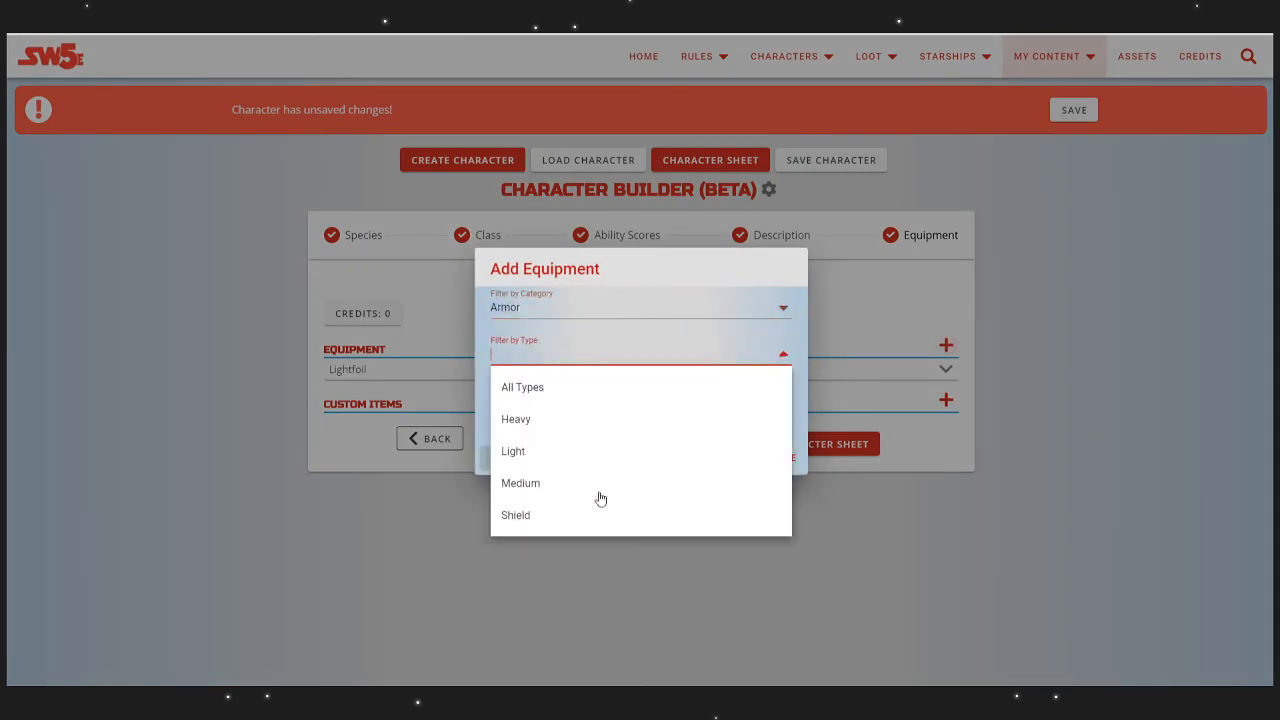
{"action": "left_click", "coordinate": [531, 484]}
{"action": "left_click", "coordinate": [538, 399]}
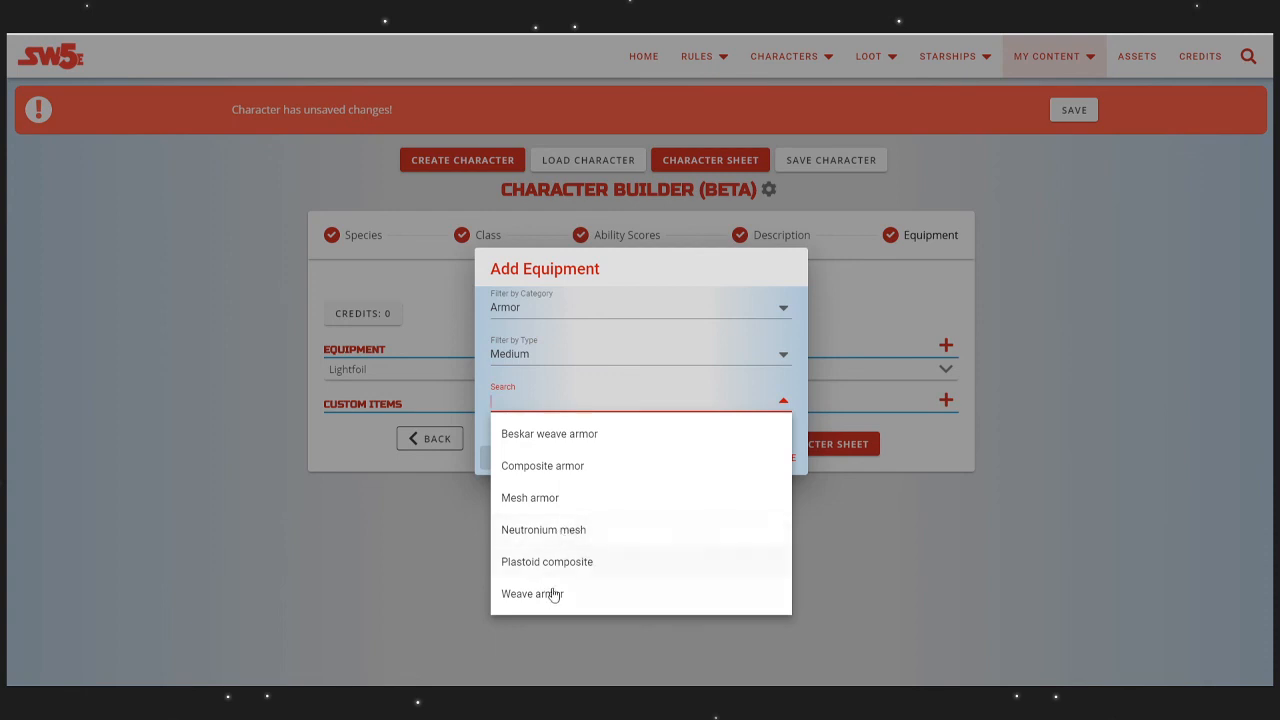
{"action": "left_click", "coordinate": [541, 465]}
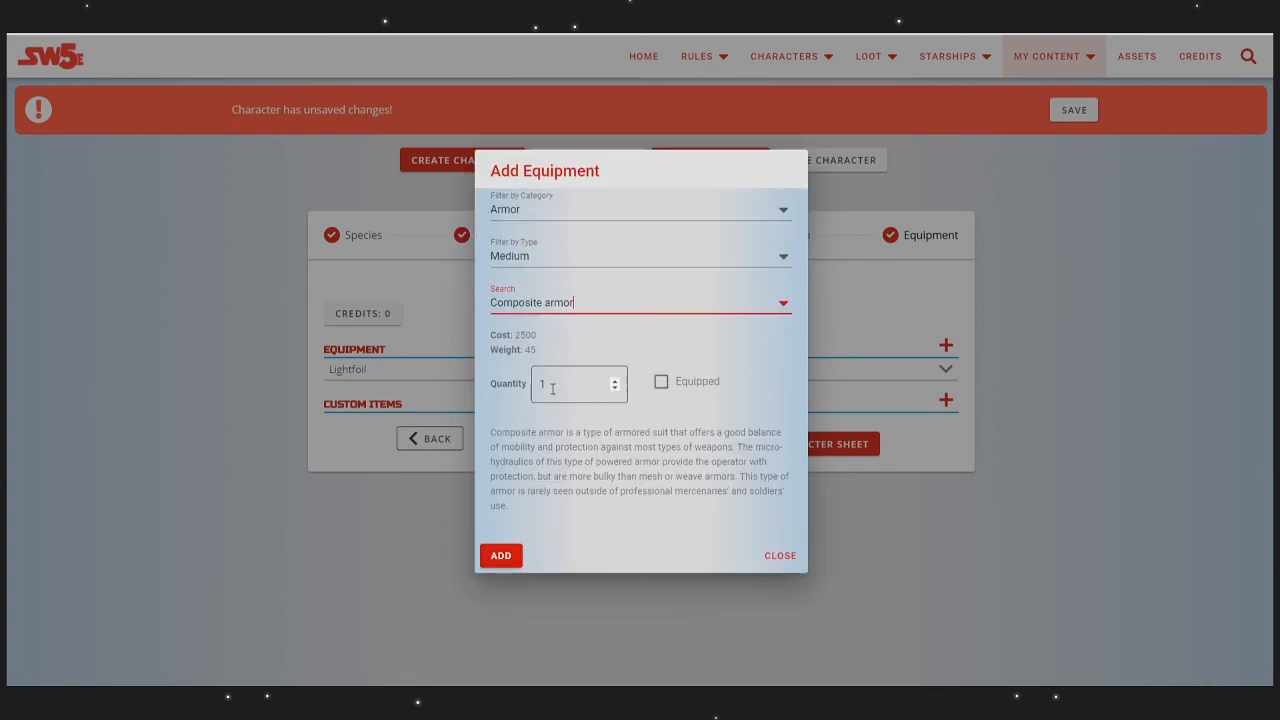
{"action": "left_click", "coordinate": [508, 557]}
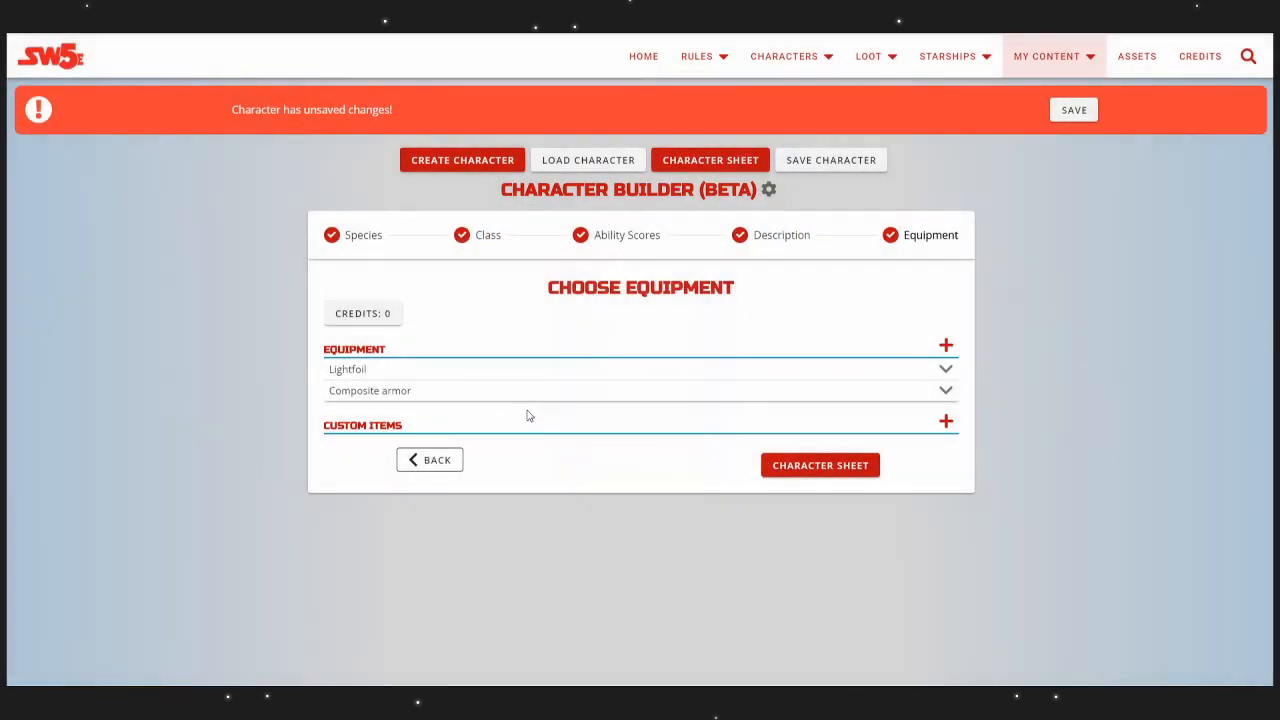
Step: Start a custom item named "Custom Item" with the type Gear and a cost of 500
{"action": "left_click", "coordinate": [949, 428]}
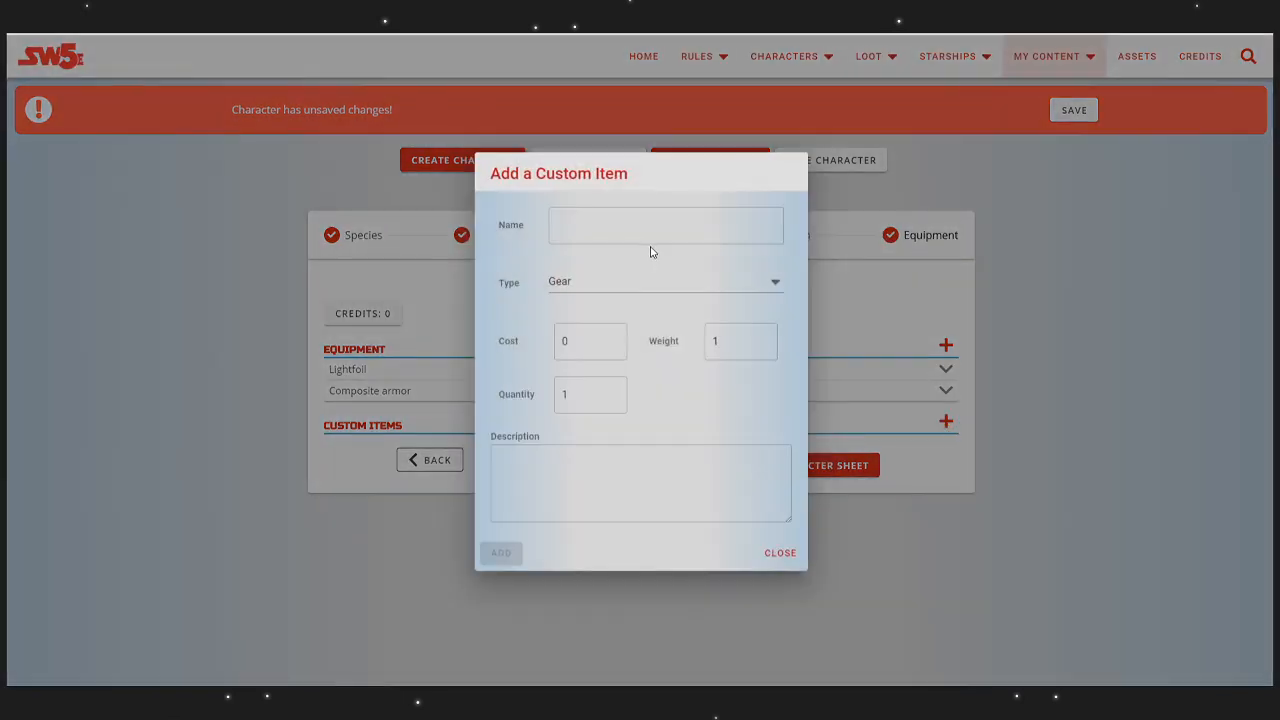
{"action": "left_click", "coordinate": [650, 227]}
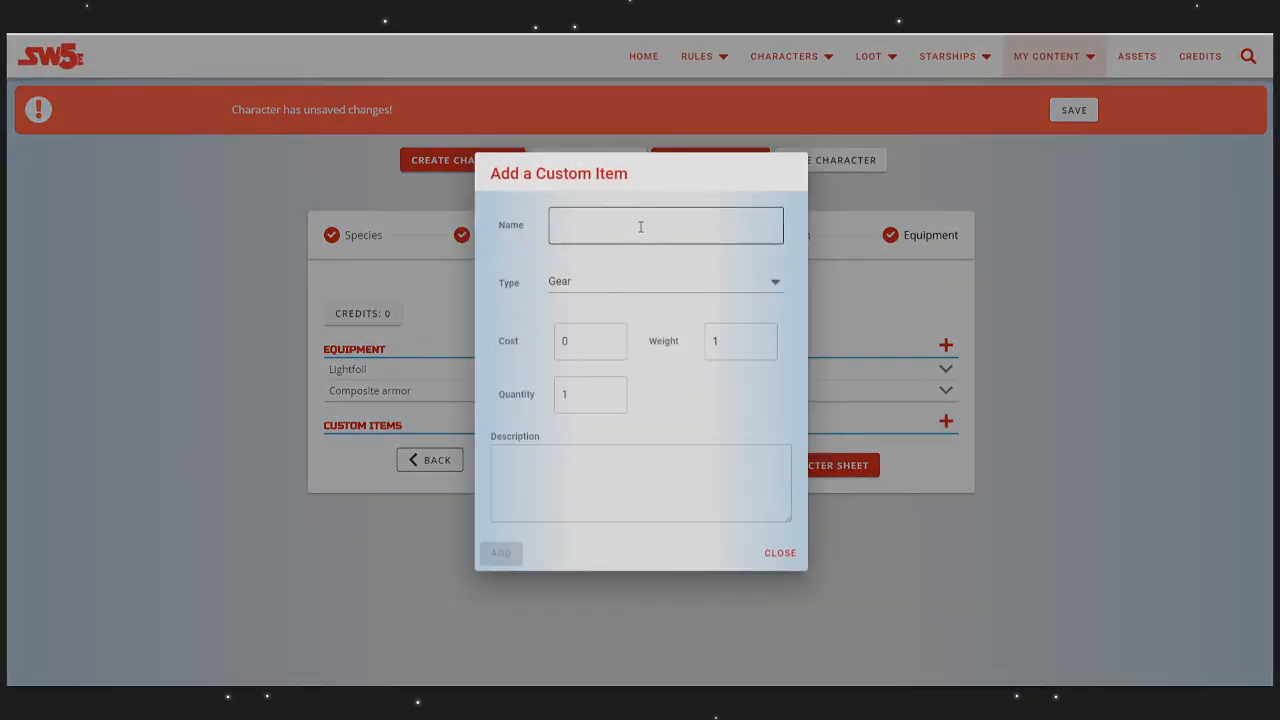
{"action": "left_click", "coordinate": [640, 225]}
{"action": "type", "text": "Custom"}
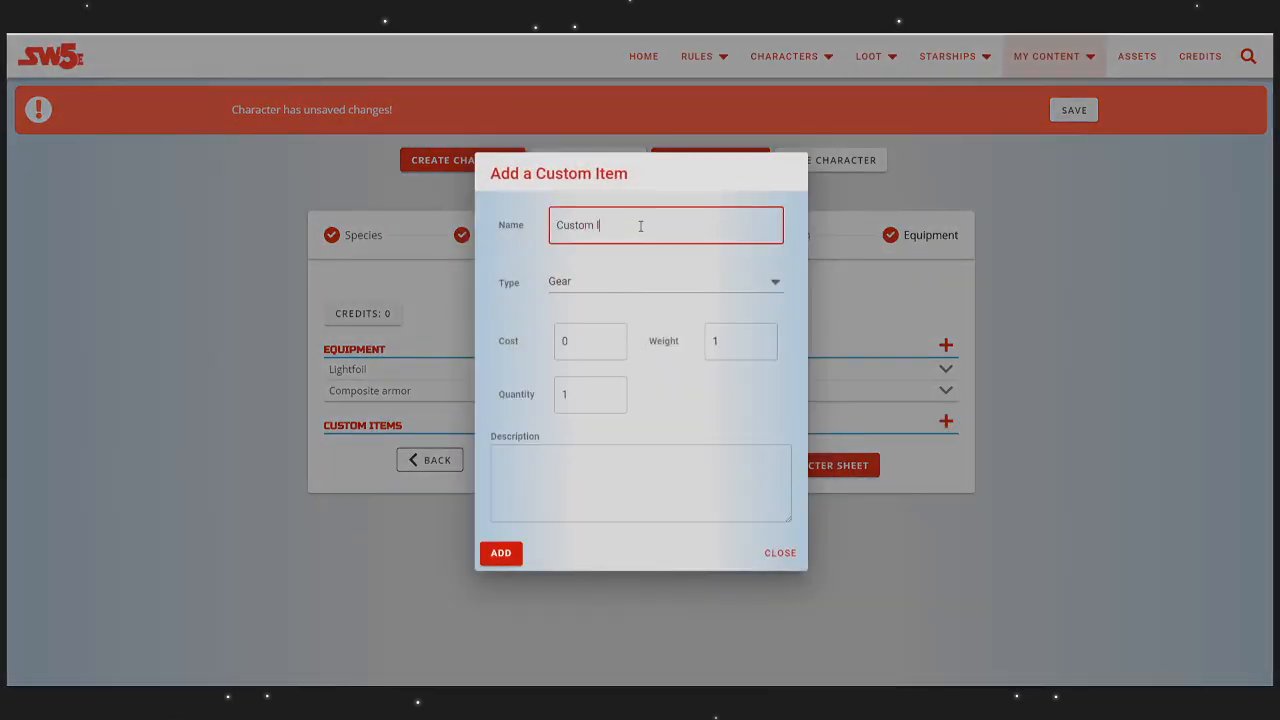
{"action": "type", "text": " Item"}
{"action": "key", "text": "Tab"}
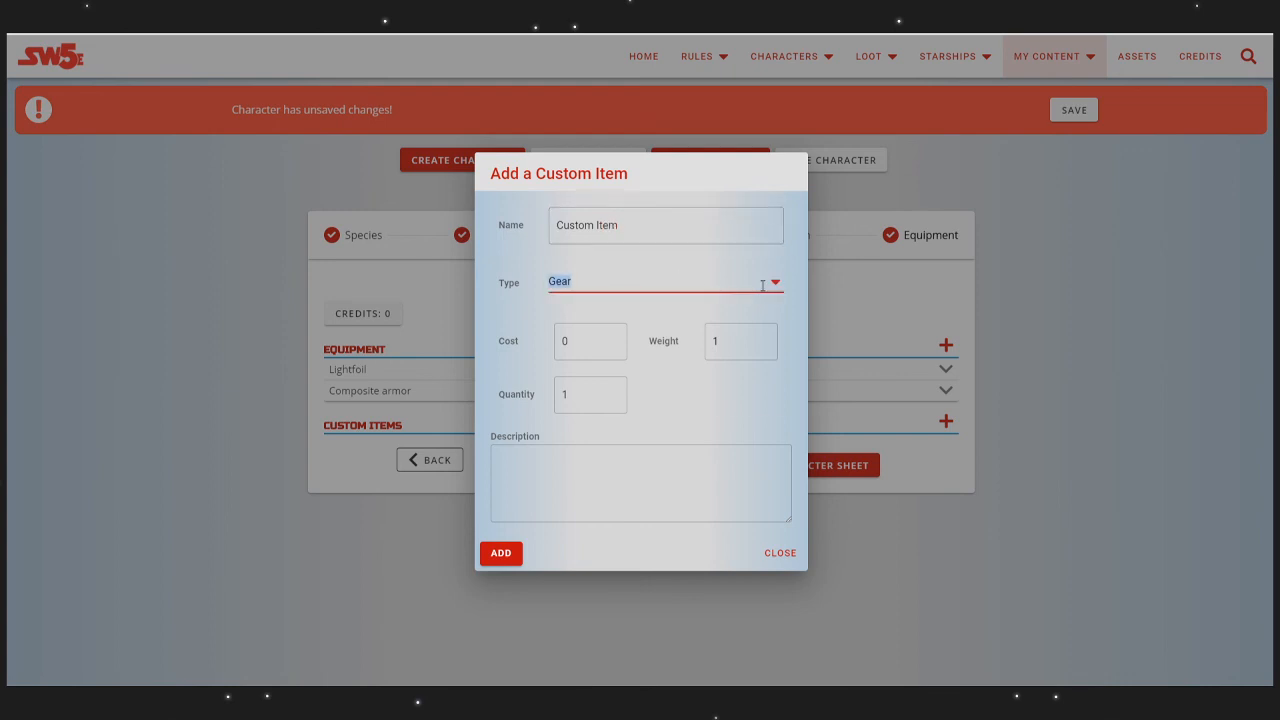
{"action": "left_click", "coordinate": [762, 285]}
{"action": "left_click", "coordinate": [593, 375]}
{"action": "key", "text": "Tab"}
{"action": "key", "text": "Tab"}
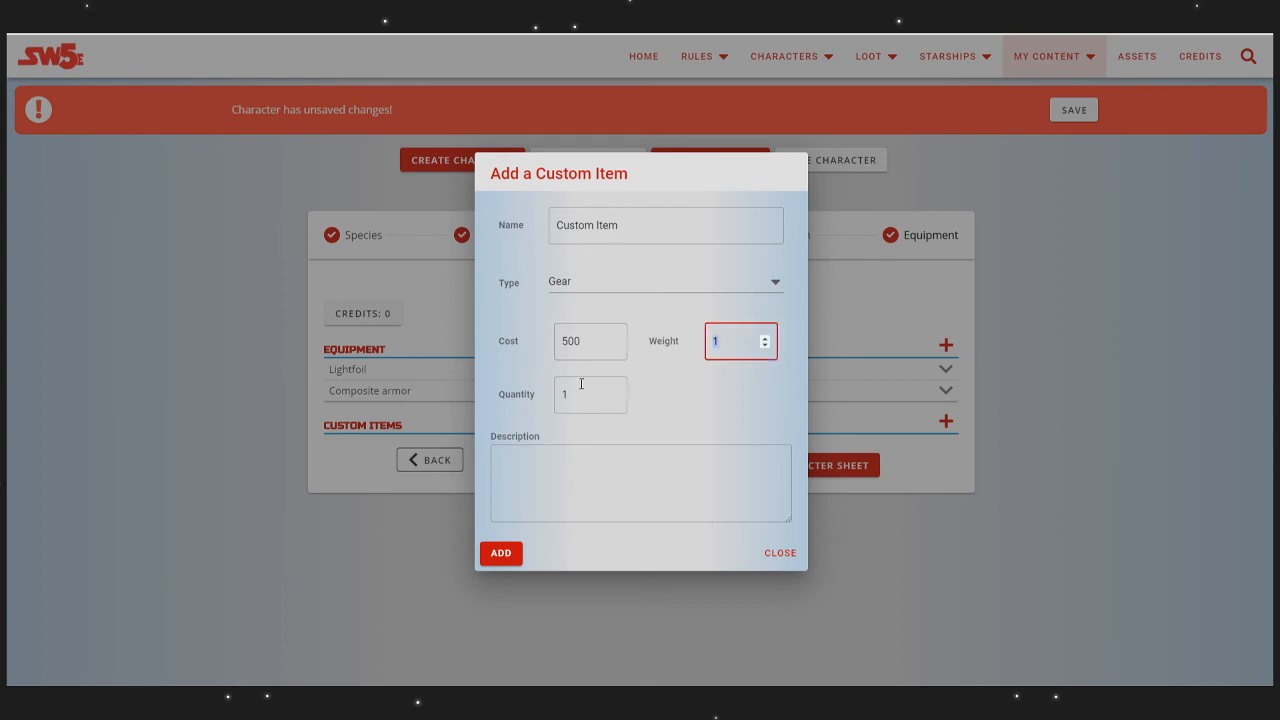
Step: Set the custom item's weight to 4, describe it as "Cool custom item." and add it to the character
{"action": "left_click", "coordinate": [691, 394]}
{"action": "double_click", "coordinate": [765, 340]}
{"action": "left_click", "coordinate": [717, 391]}
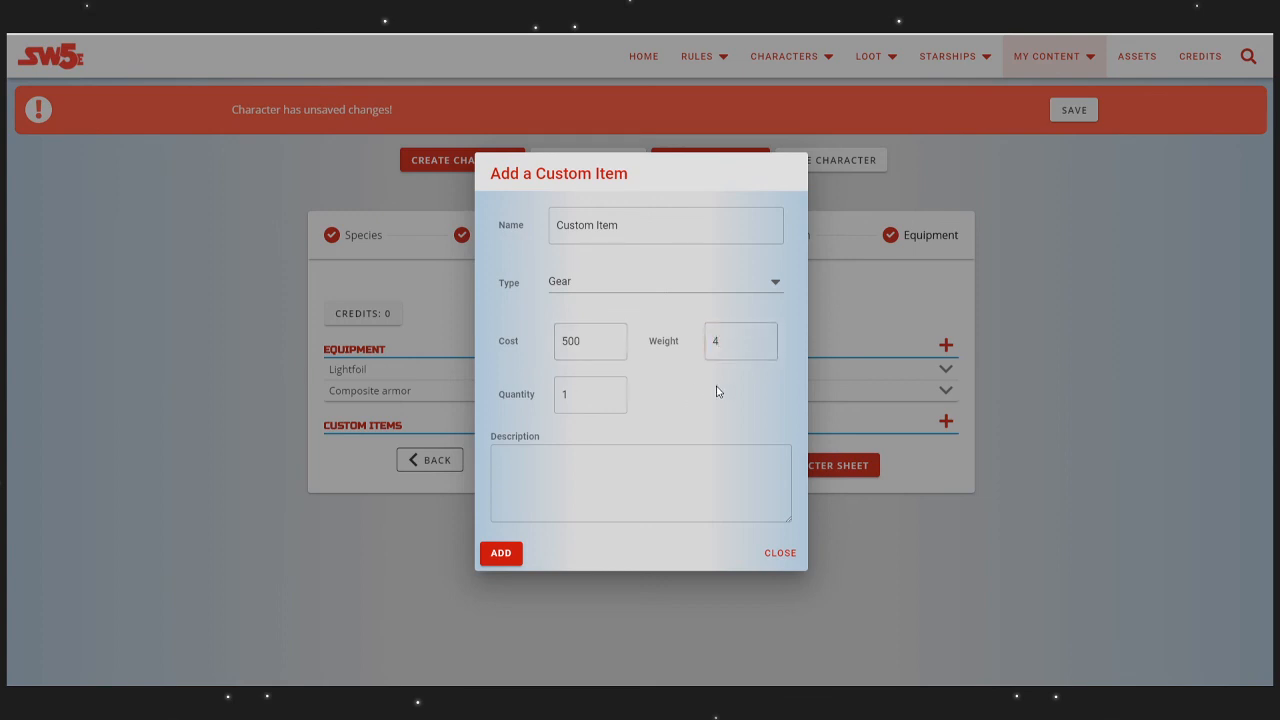
{"action": "left_click", "coordinate": [597, 456]}
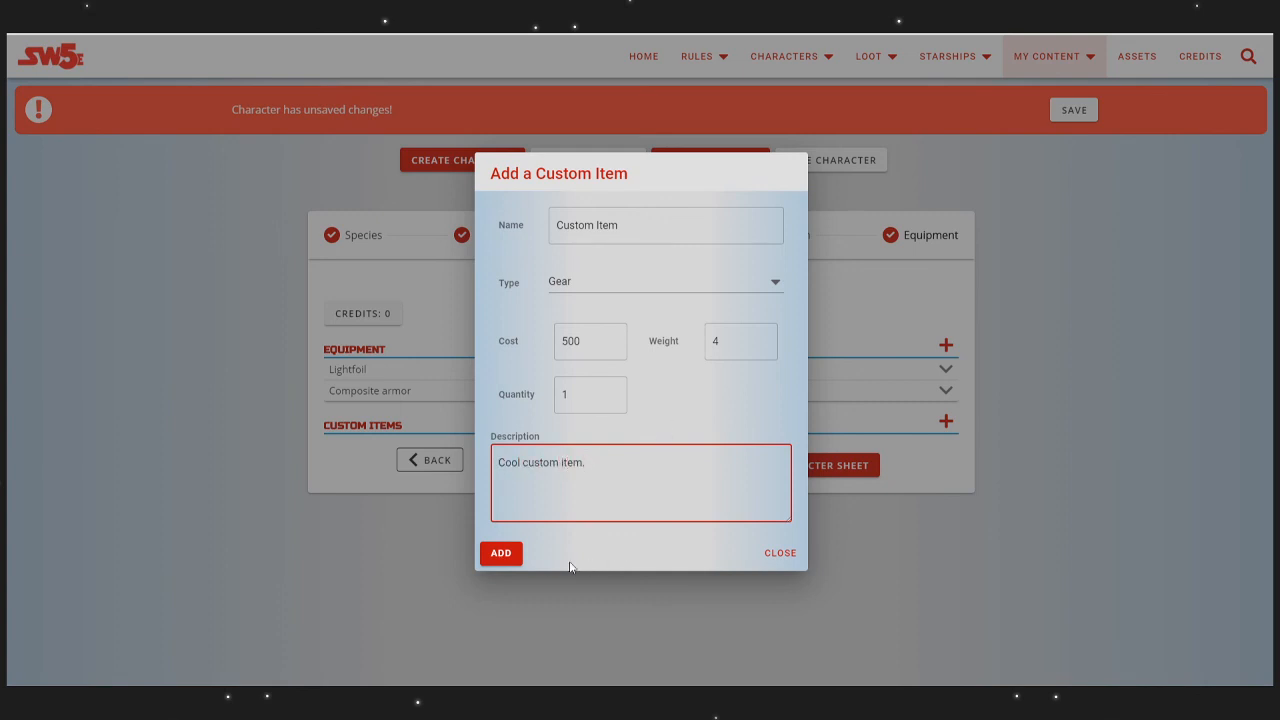
{"action": "left_click", "coordinate": [500, 553]}
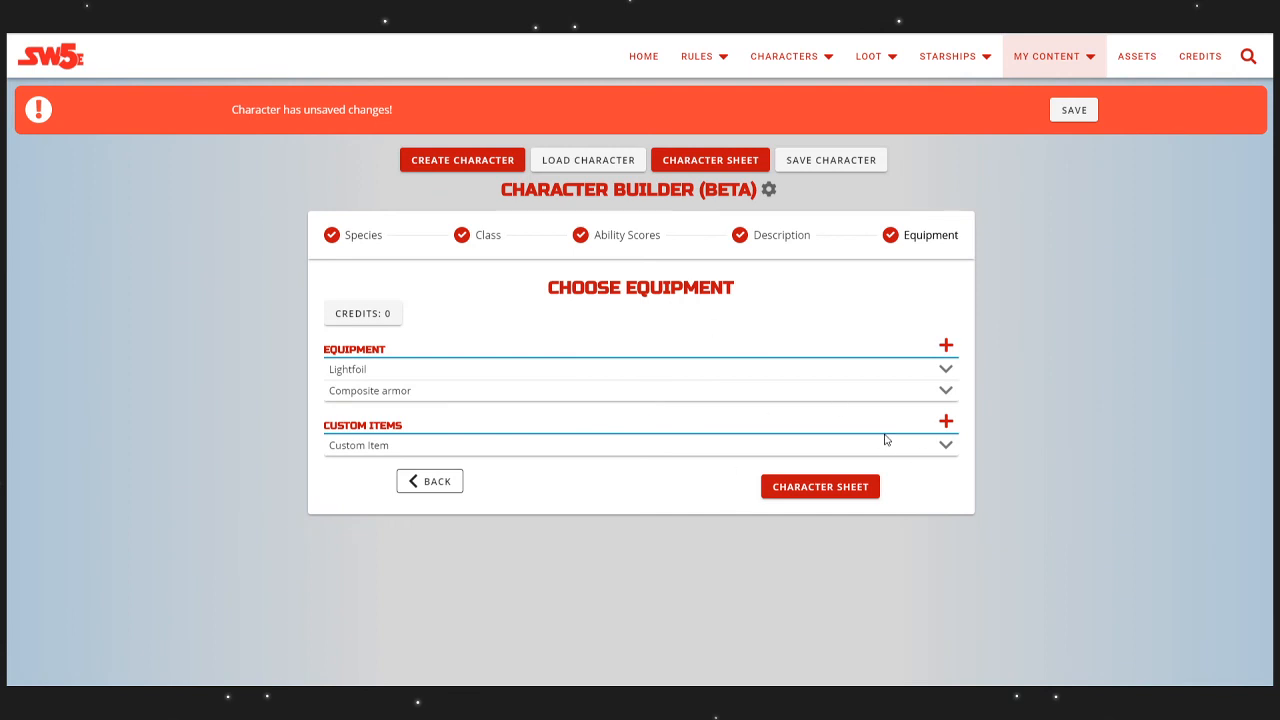
Step: Open the character sheet of the new character and look over its abilities, combat statistics and force powers
{"action": "left_click", "coordinate": [846, 489]}
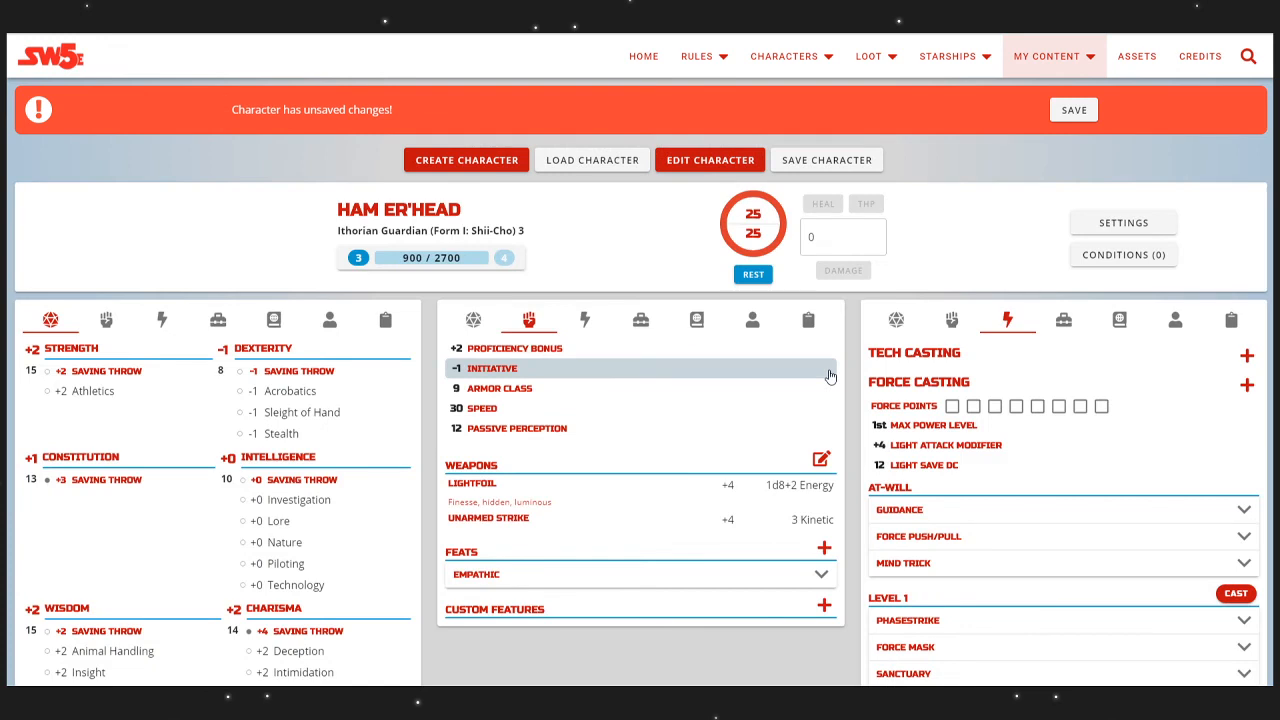
{"action": "scroll", "coordinate": [670, 372], "scroll_direction": "down", "scroll_amount": 1}
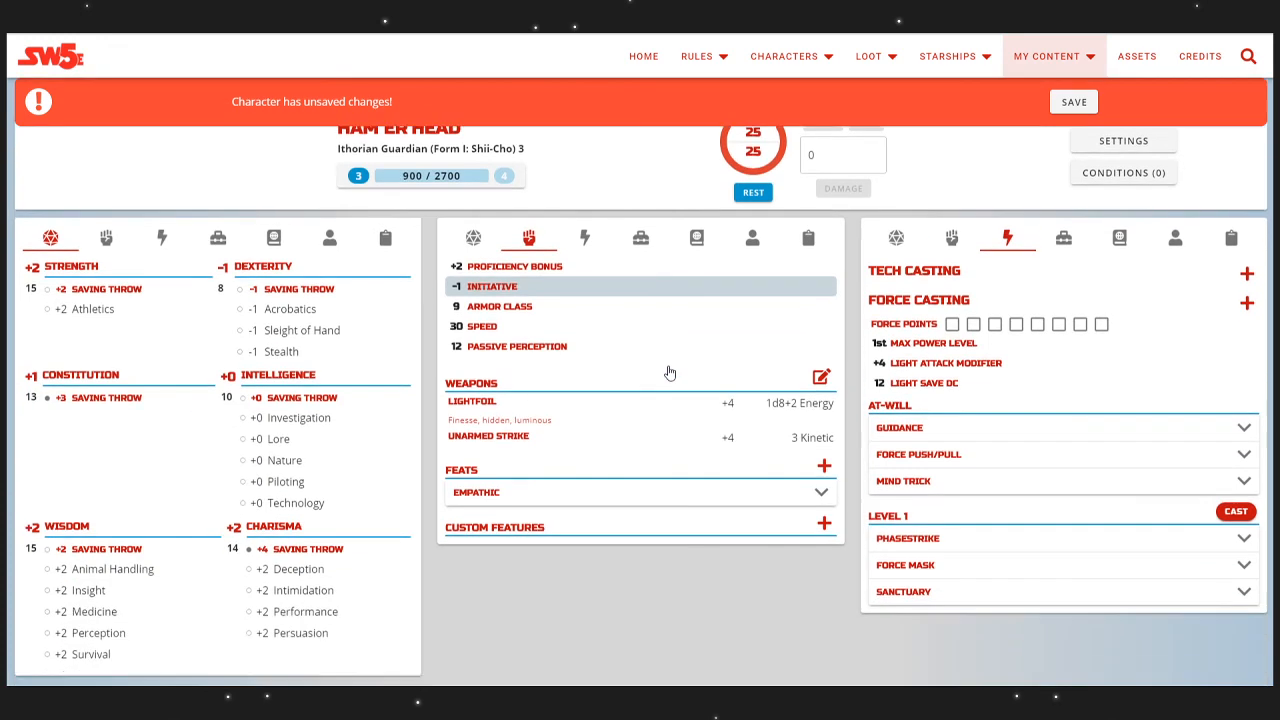
{"action": "scroll", "coordinate": [692, 434], "scroll_direction": "up", "scroll_amount": 1}
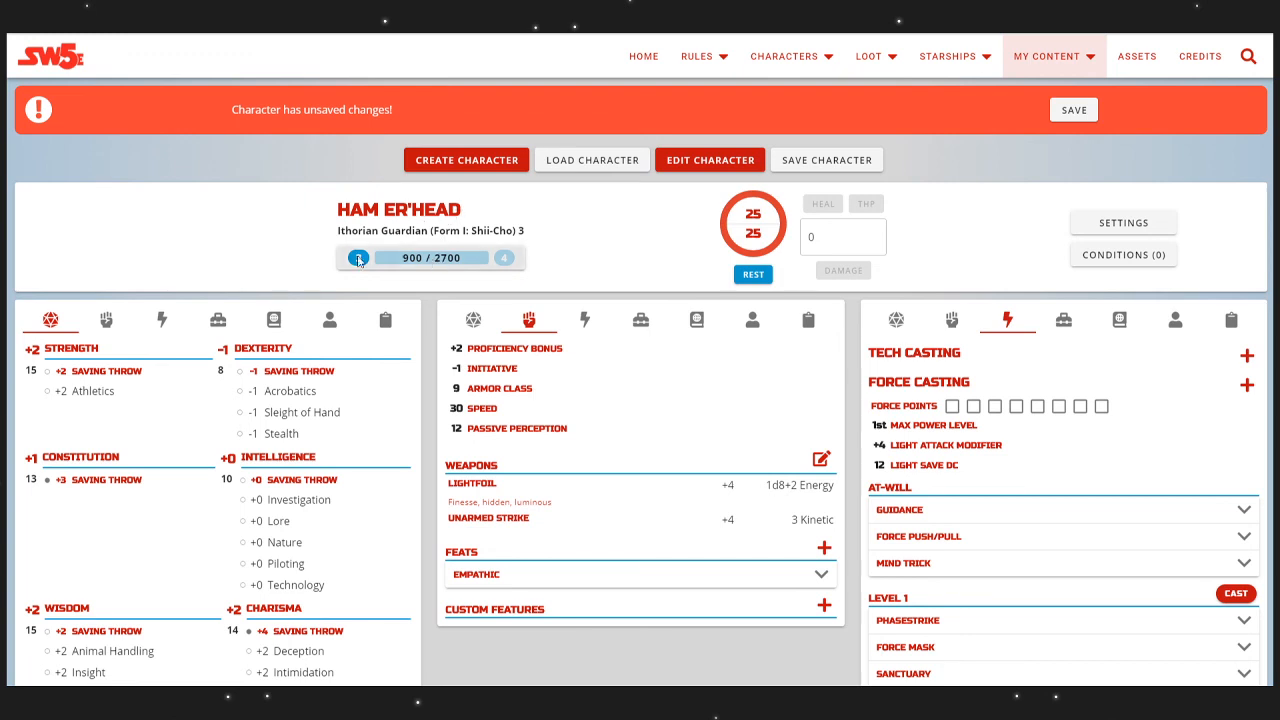
Step: Add 500 experience to the character and apply the adjustment
{"action": "left_click", "coordinate": [458, 266]}
{"action": "left_click", "coordinate": [606, 331]}
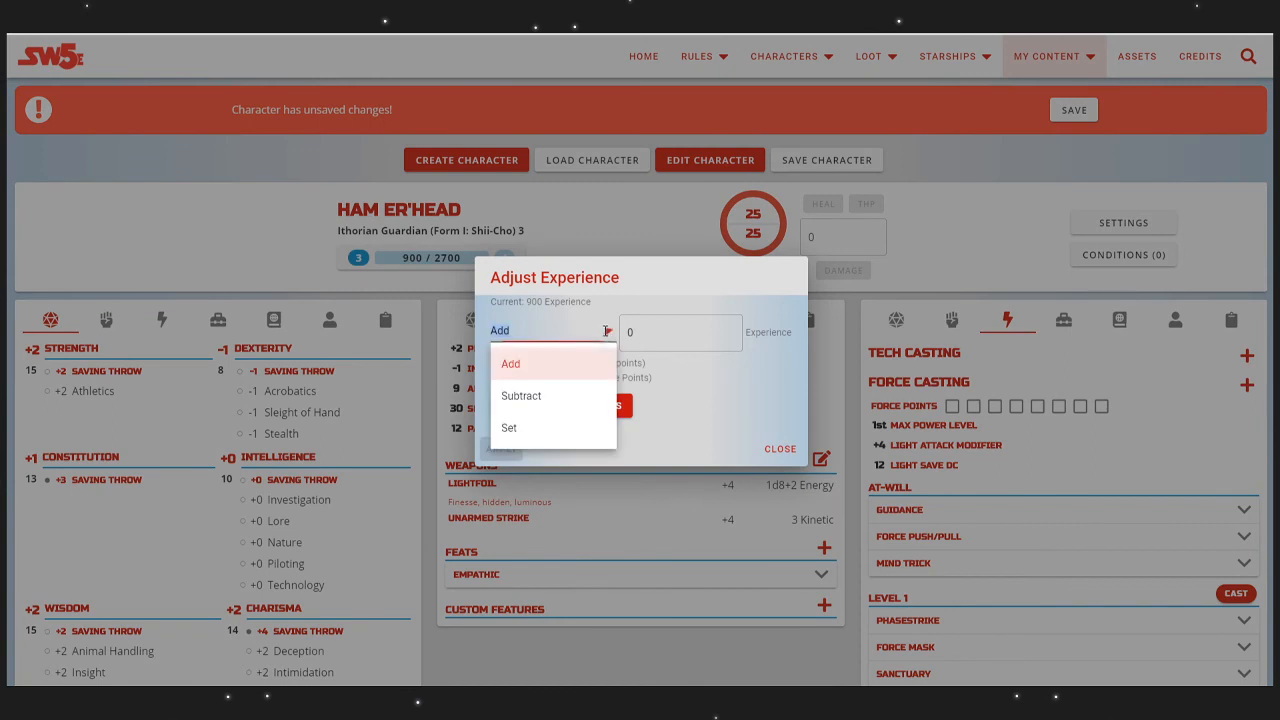
{"action": "left_click", "coordinate": [705, 413]}
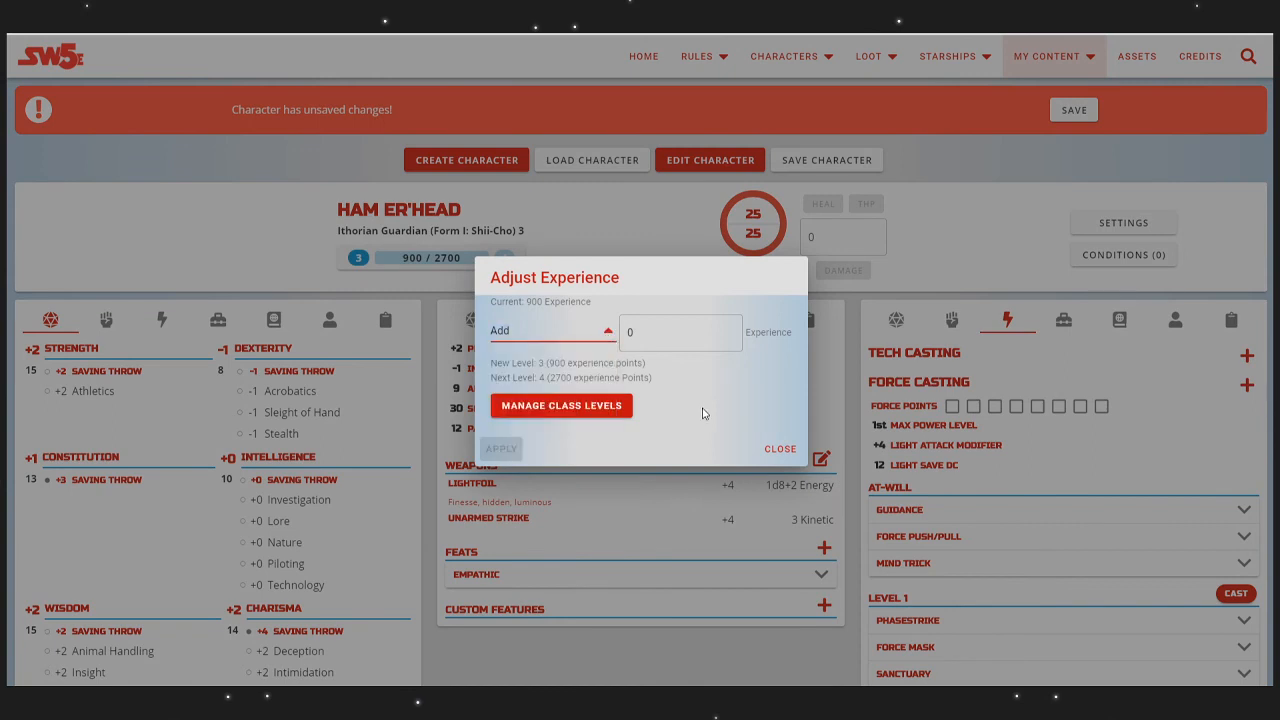
{"action": "left_click_drag", "start_coordinate": [646, 335], "coordinate": [610, 330]}
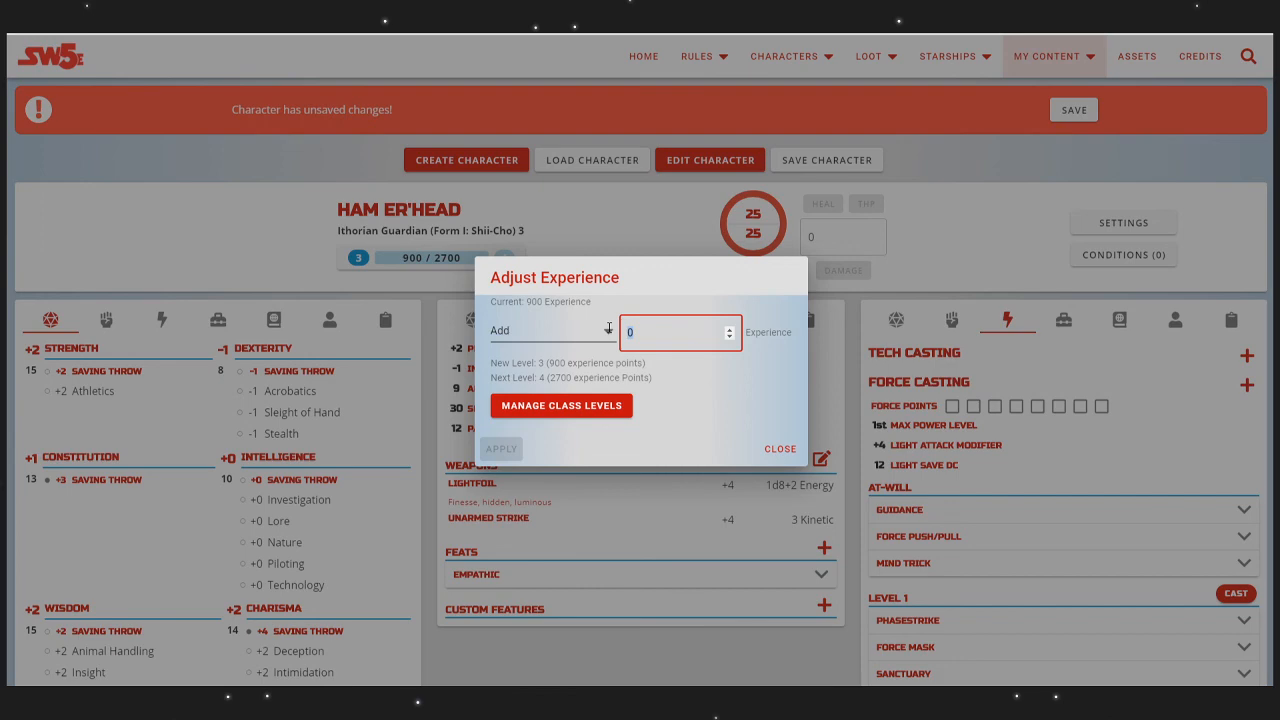
{"action": "type", "text": "500"}
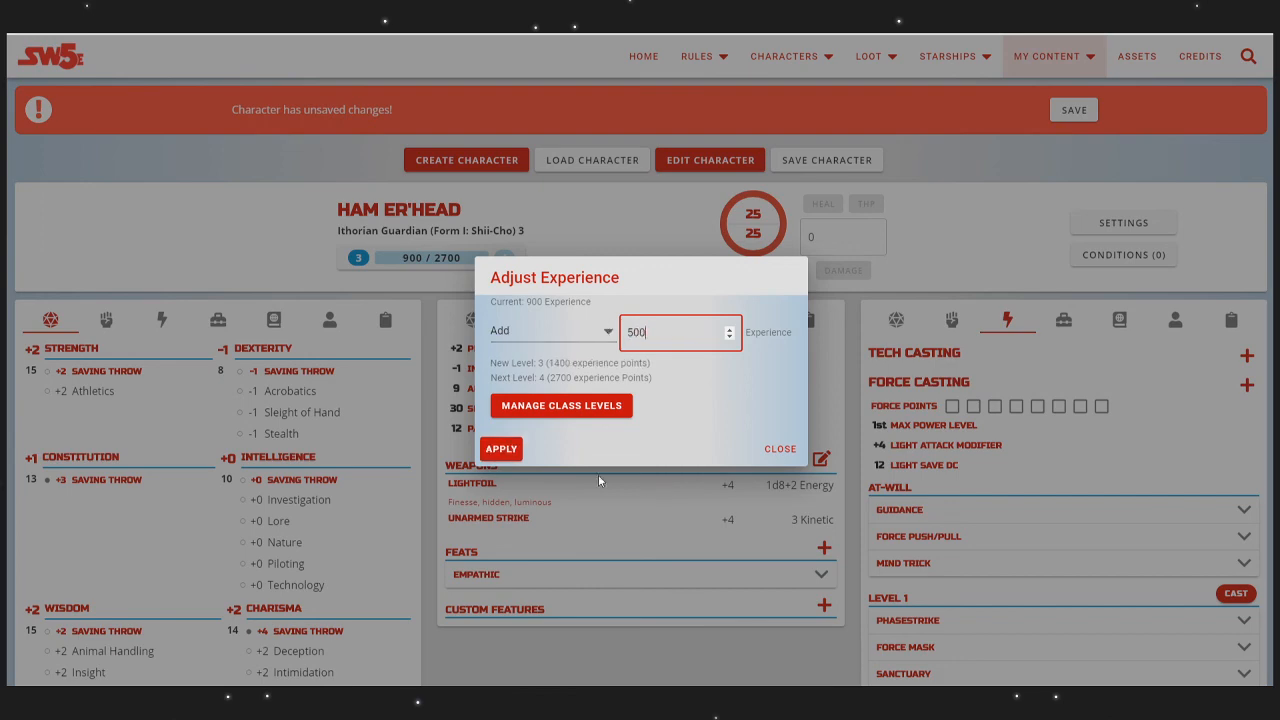
{"action": "left_click", "coordinate": [501, 448]}
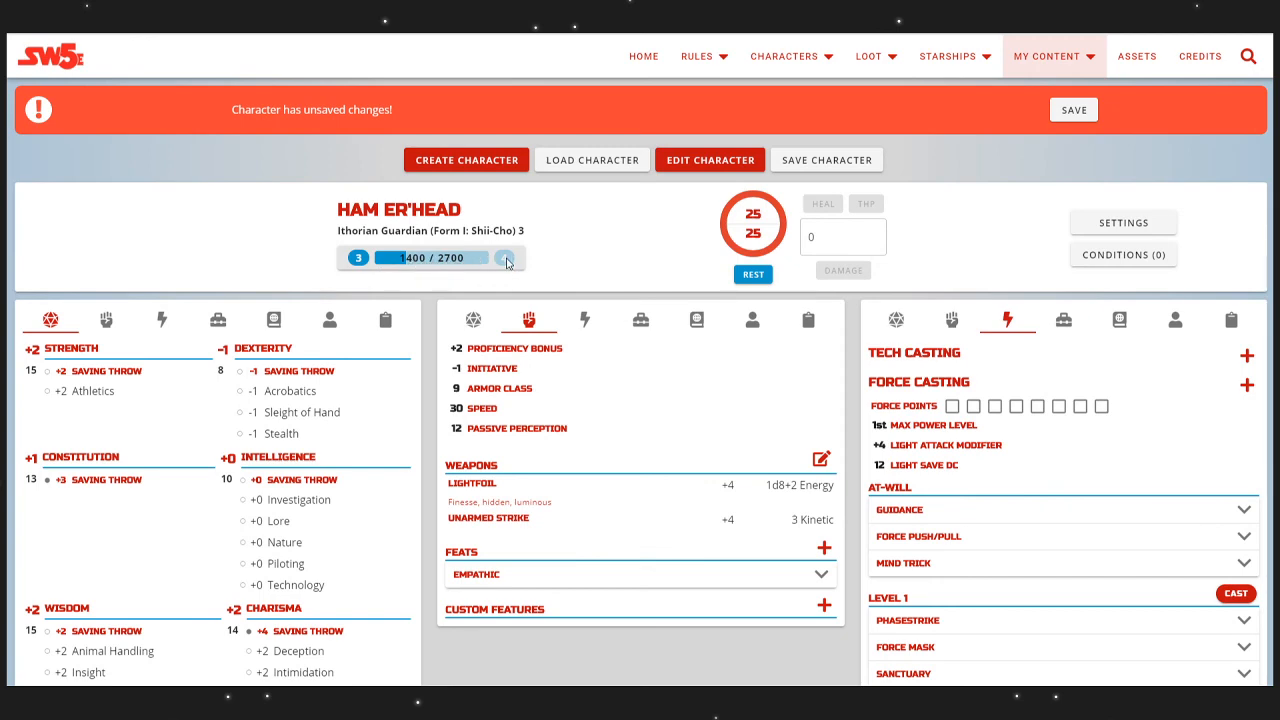
Step: Check the new and next level thresholds in the experience adjustment, then close it without making changes
{"action": "left_click", "coordinate": [446, 266]}
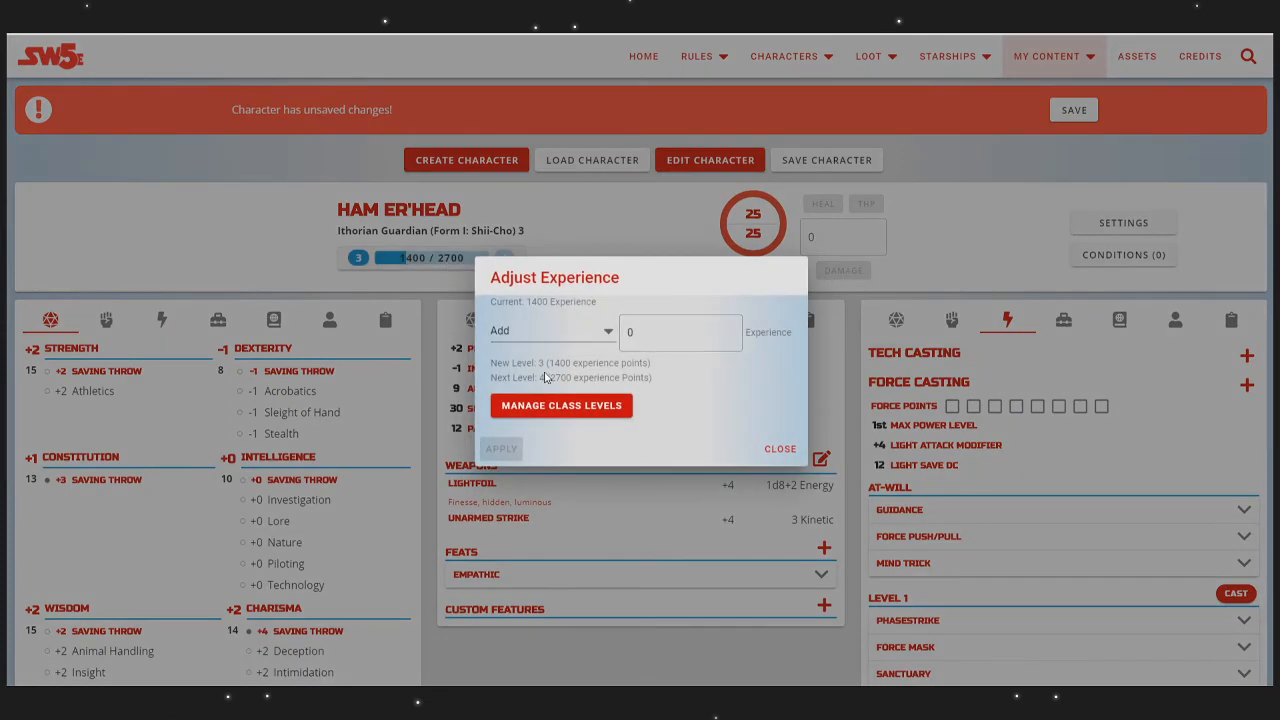
{"action": "left_click_drag", "start_coordinate": [550, 366], "coordinate": [628, 382]}
{"action": "left_click", "coordinate": [616, 233]}
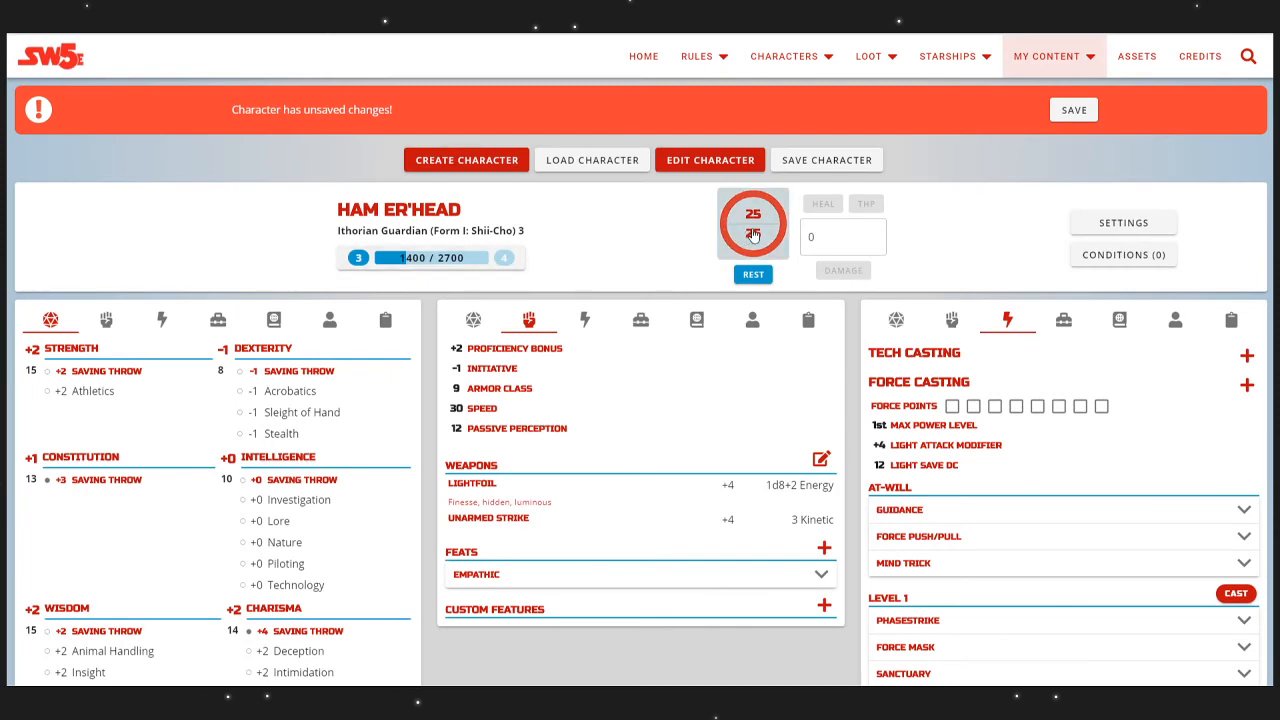
Step: Inspect the bonus and override options for maximum hit points, leaving both empty
{"action": "left_click", "coordinate": [753, 233]}
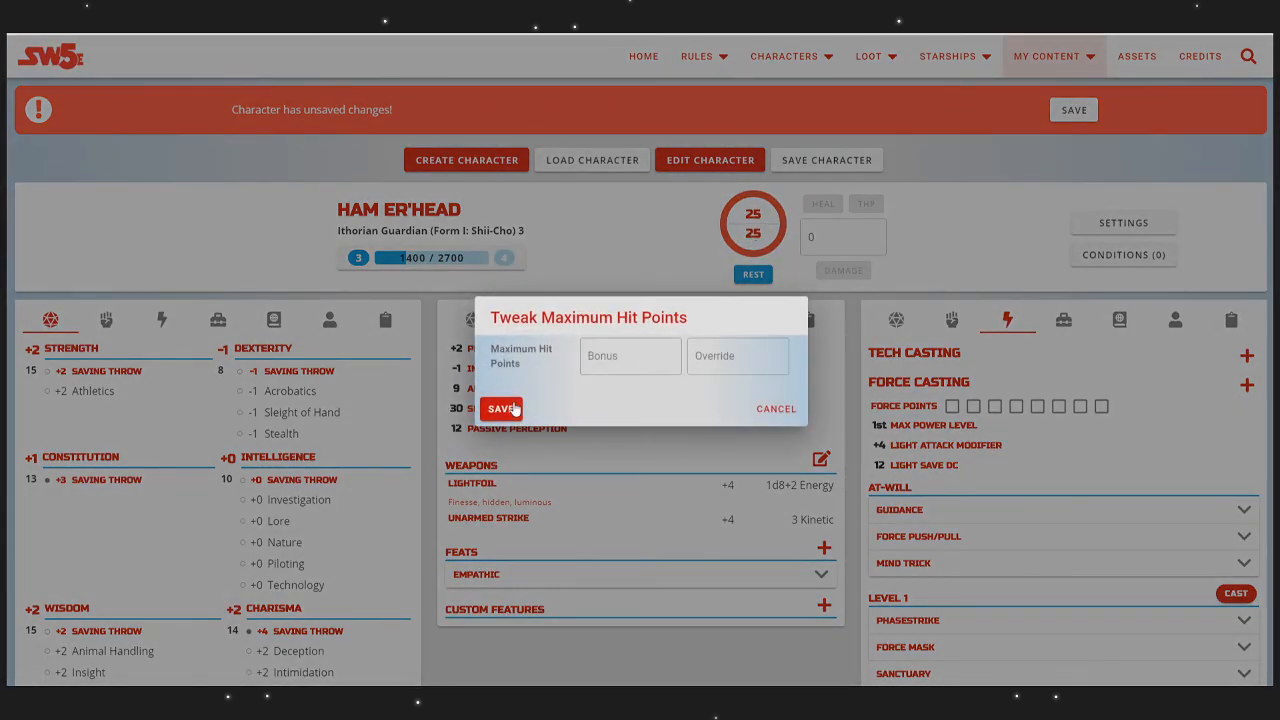
{"action": "left_click", "coordinate": [503, 409]}
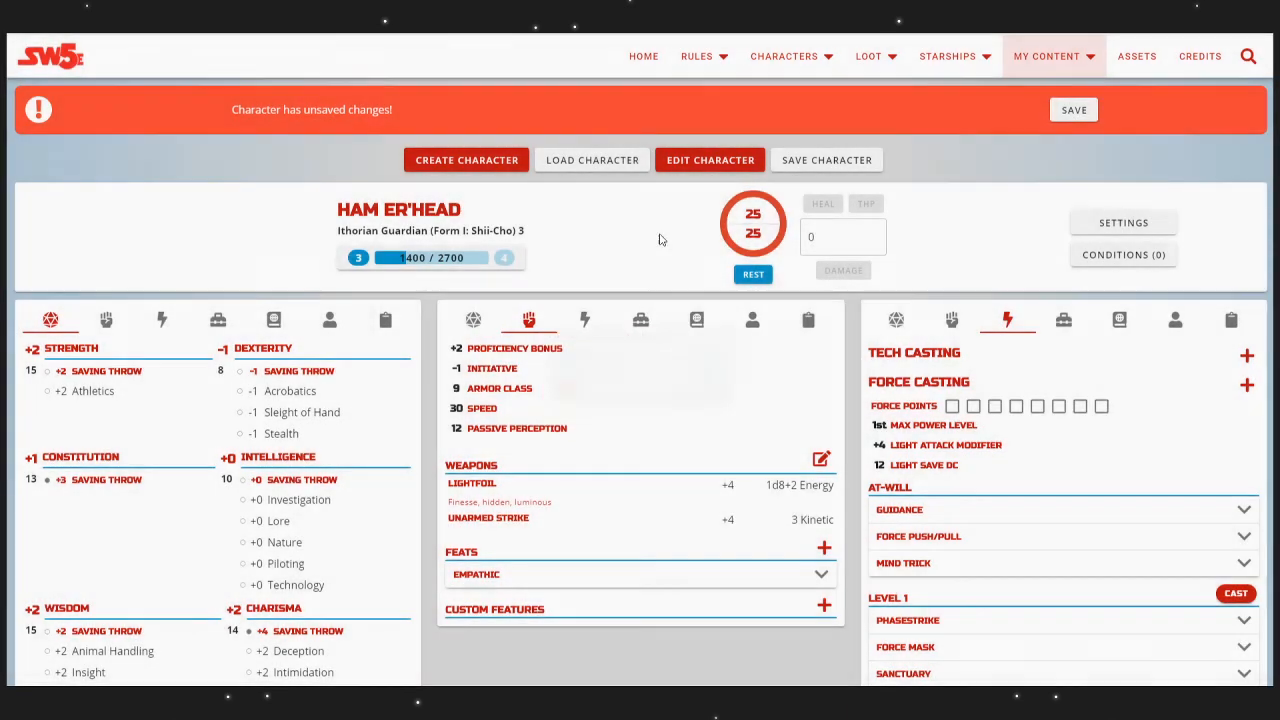
{"action": "left_click", "coordinate": [753, 225]}
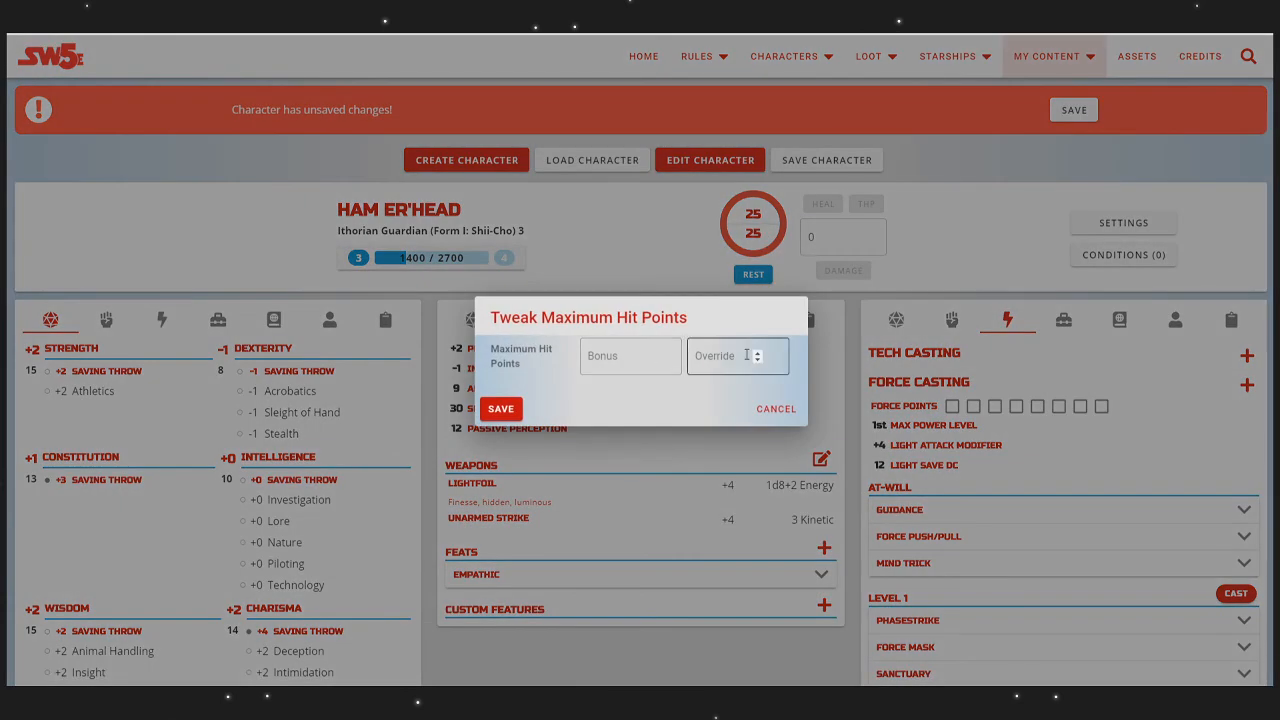
{"action": "left_click", "coordinate": [500, 408]}
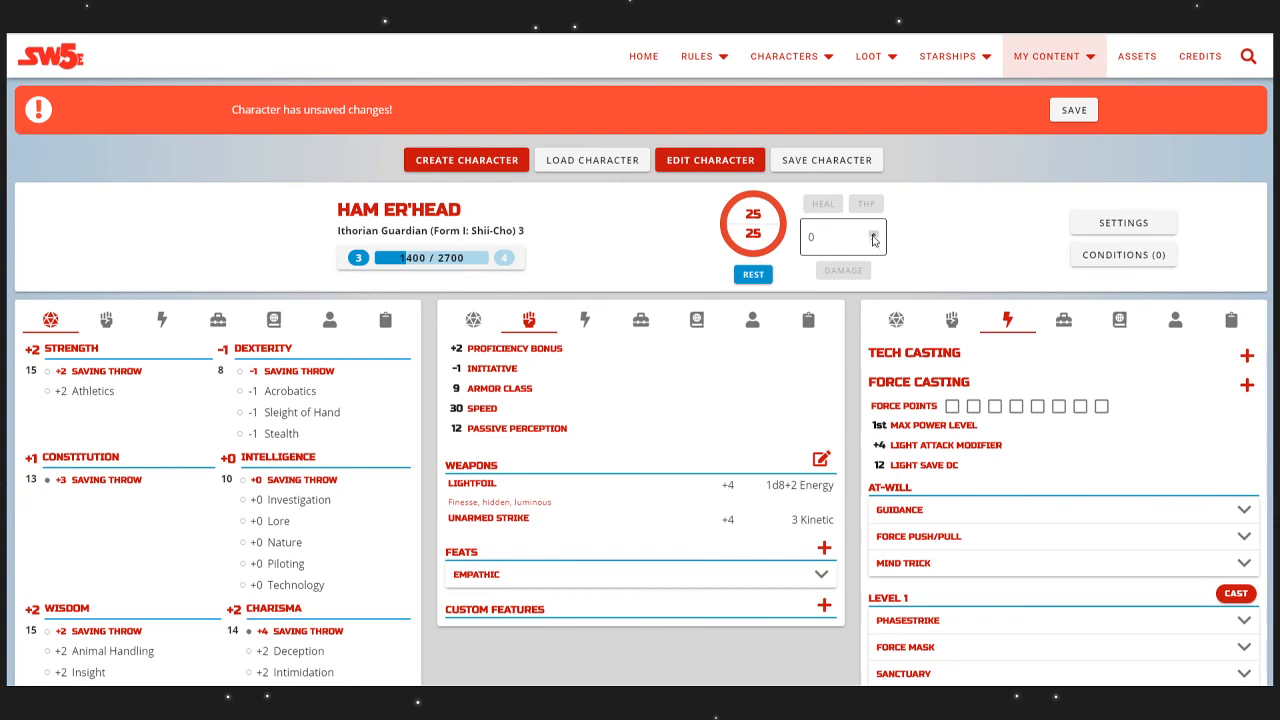
Step: Apply 6 damage to the character, then heal 6 hit points
{"action": "left_click_drag", "start_coordinate": [828, 240], "coordinate": [783, 246]}
{"action": "type", "text": "6"}
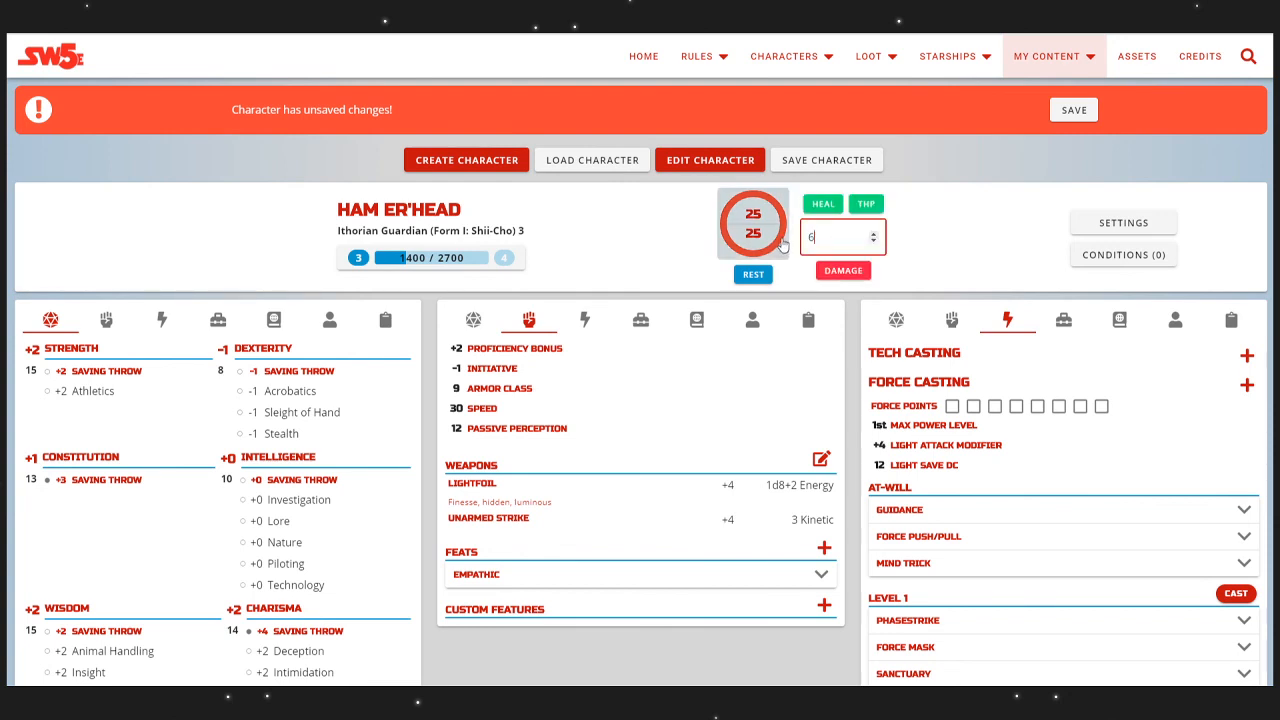
{"action": "left_click", "coordinate": [843, 270]}
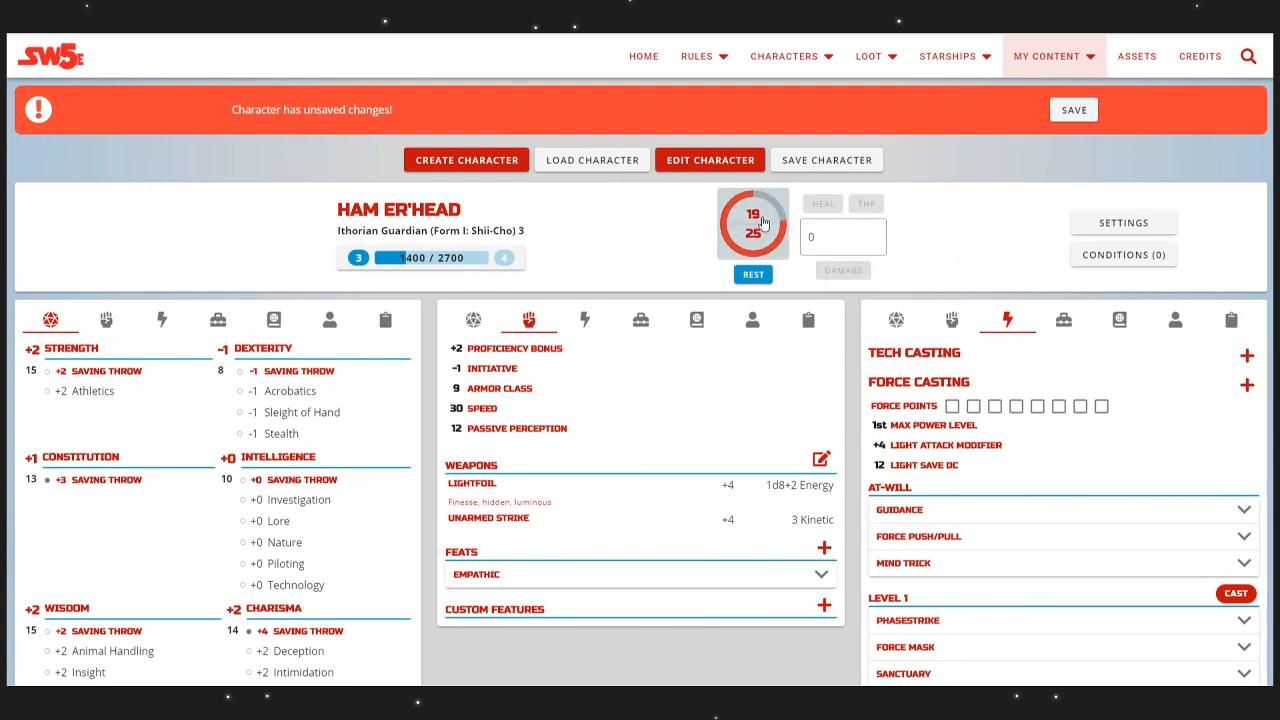
{"action": "left_click_drag", "start_coordinate": [840, 237], "coordinate": [796, 235]}
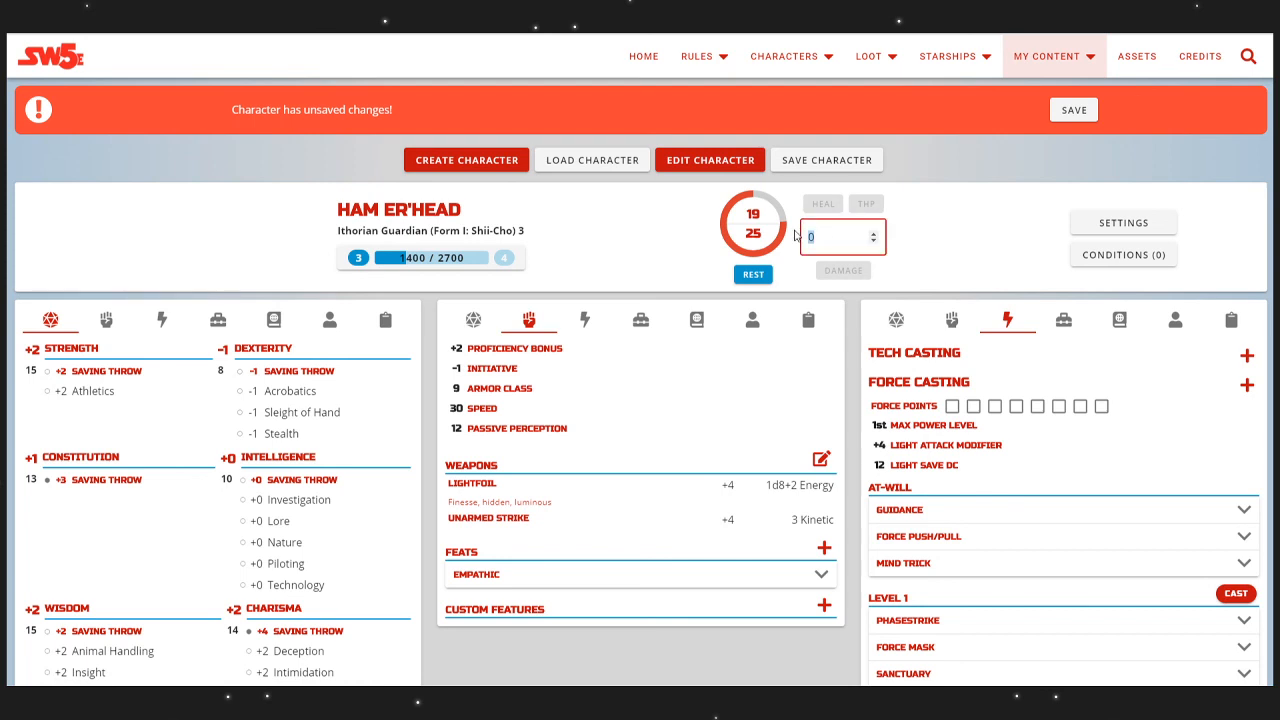
{"action": "type", "text": "6"}
{"action": "left_click", "coordinate": [823, 204]}
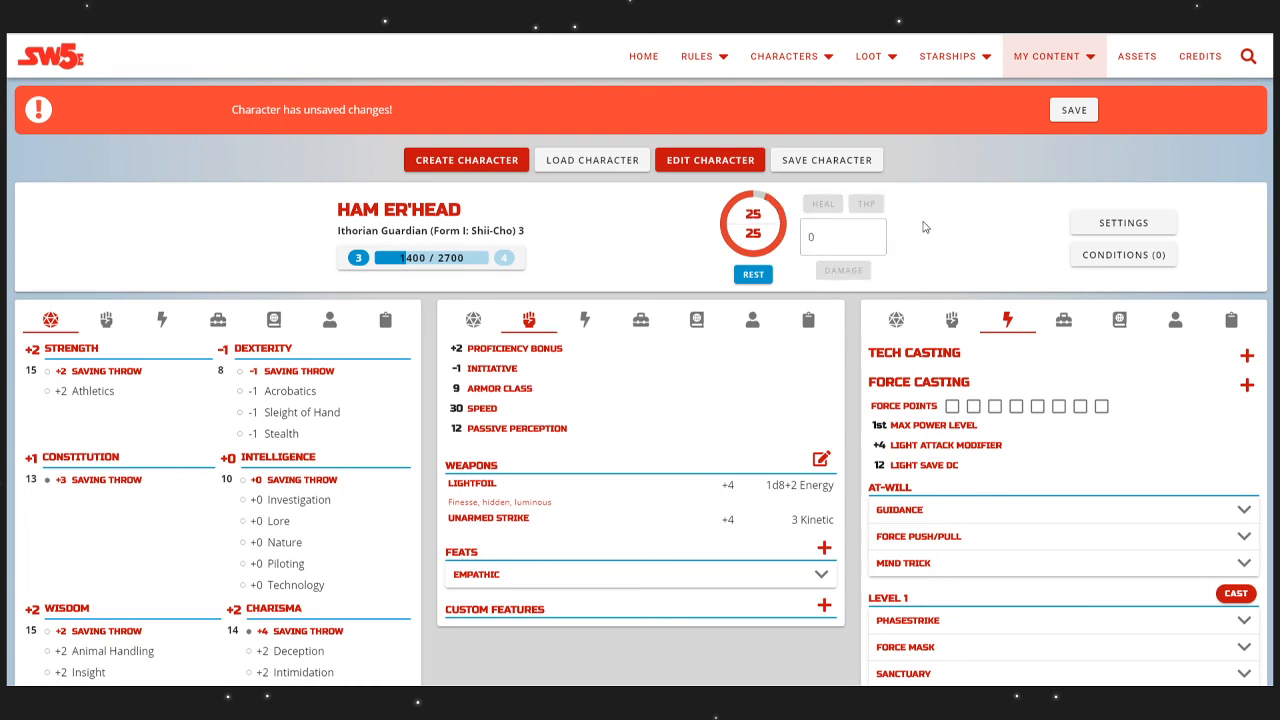
Step: Give the character 4 temporary hit points, then apply 15 damage
{"action": "left_click_drag", "start_coordinate": [858, 237], "coordinate": [799, 237]}
{"action": "type", "text": "4"}
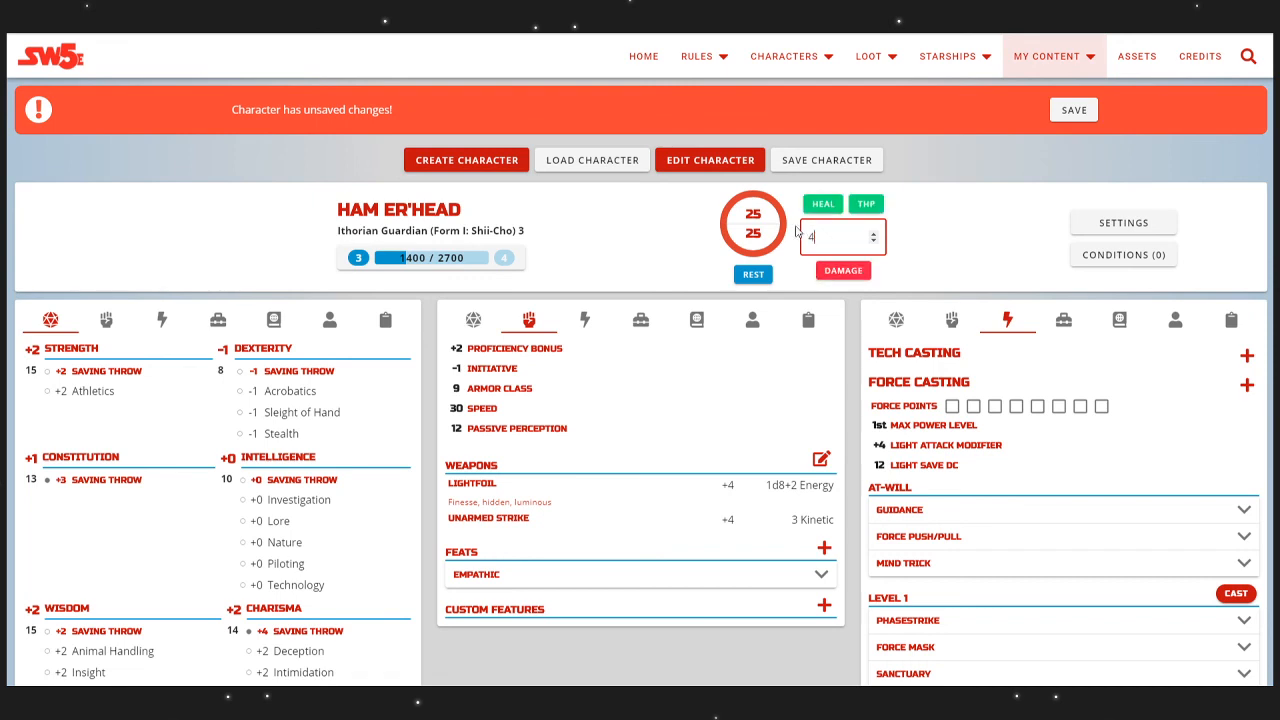
{"action": "left_click", "coordinate": [866, 204]}
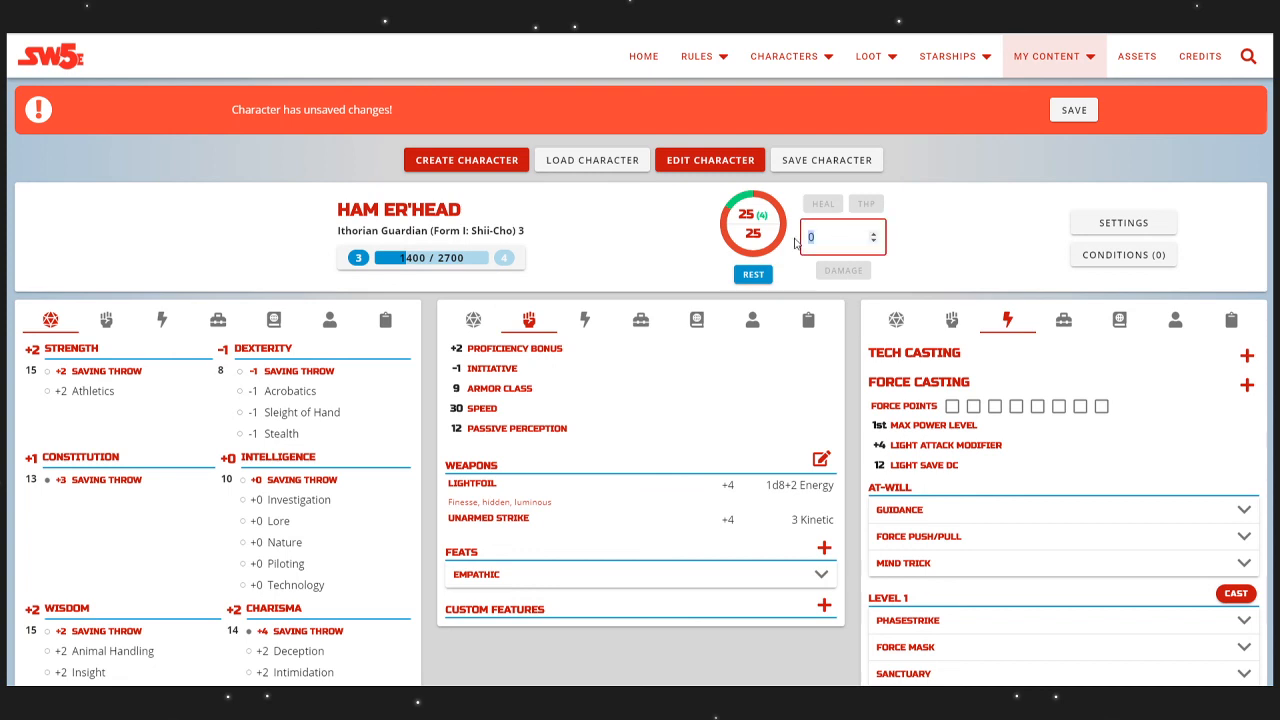
{"action": "type", "text": "15"}
{"action": "left_click", "coordinate": [843, 271]}
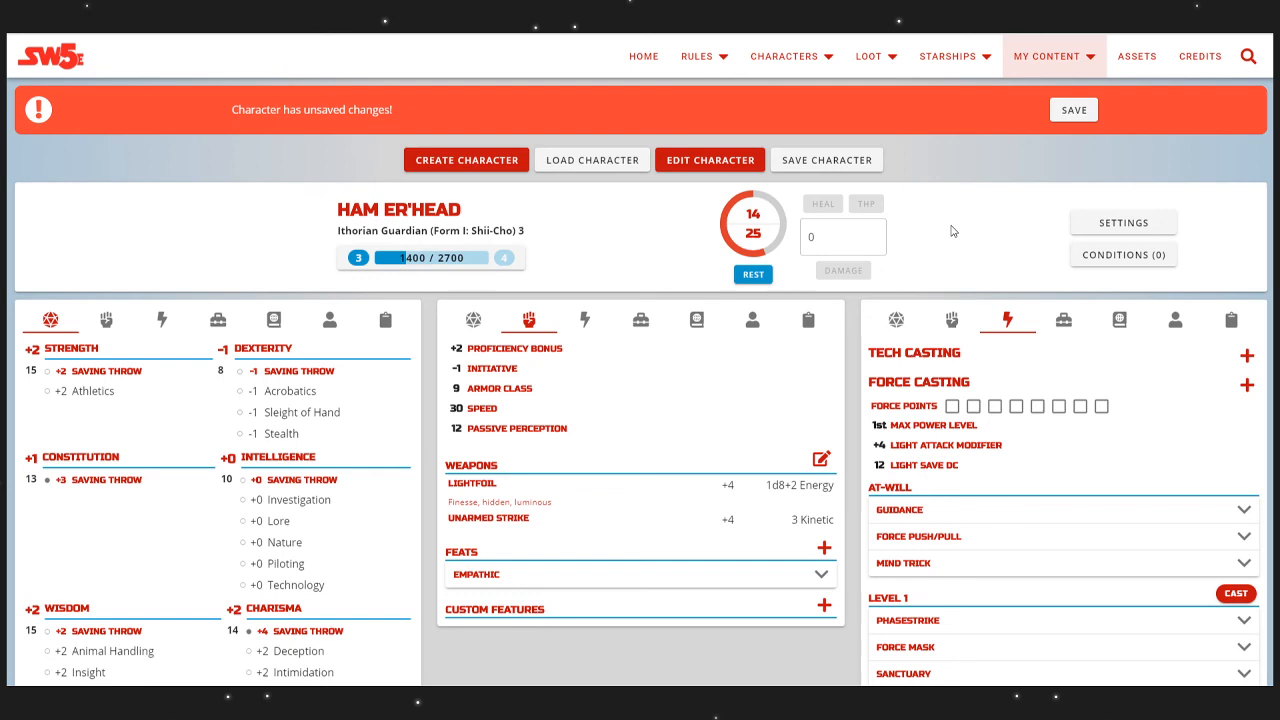
Step: Take a Long Rest with the character
{"action": "left_click", "coordinate": [753, 278]}
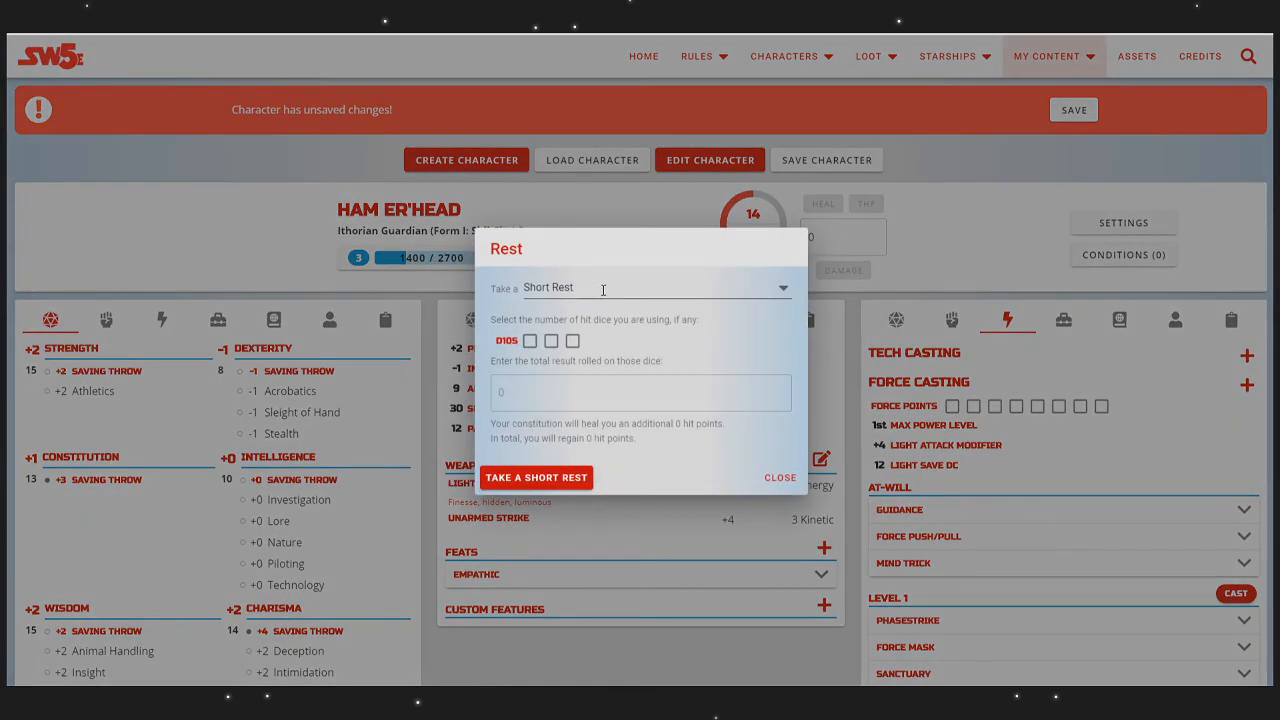
{"action": "left_click", "coordinate": [603, 289]}
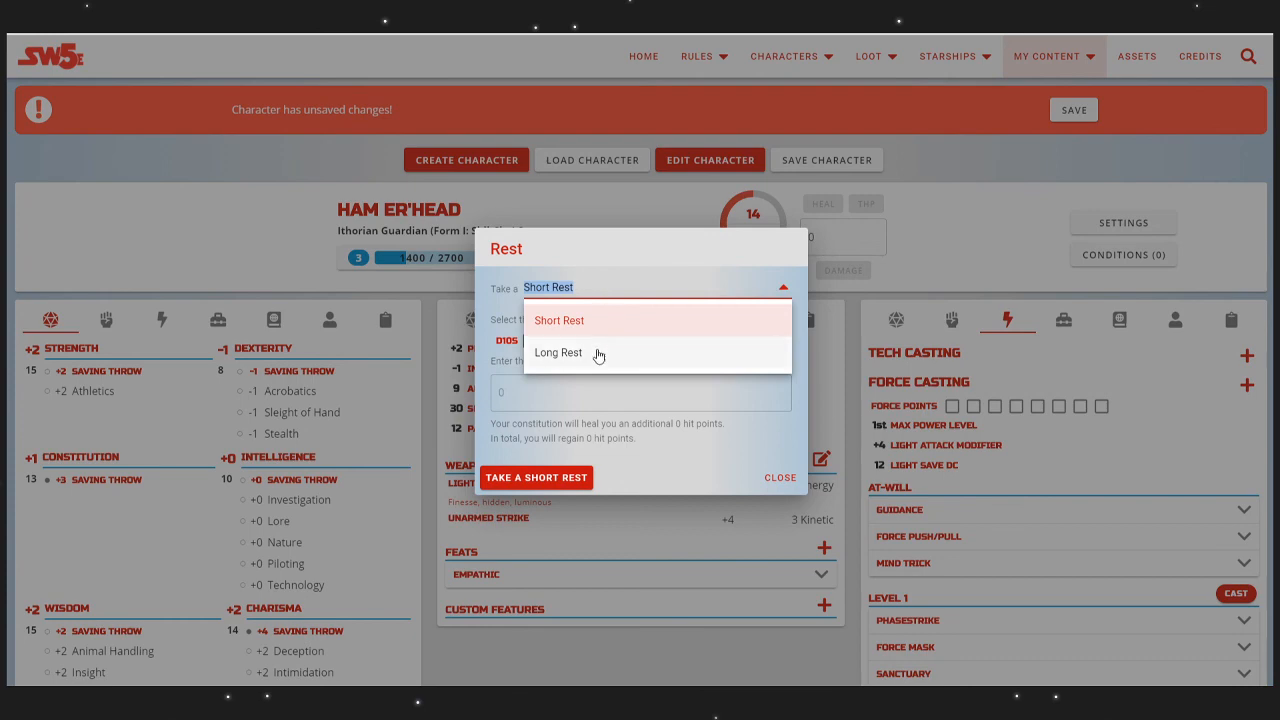
{"action": "left_click", "coordinate": [597, 352]}
{"action": "left_click", "coordinate": [549, 421]}
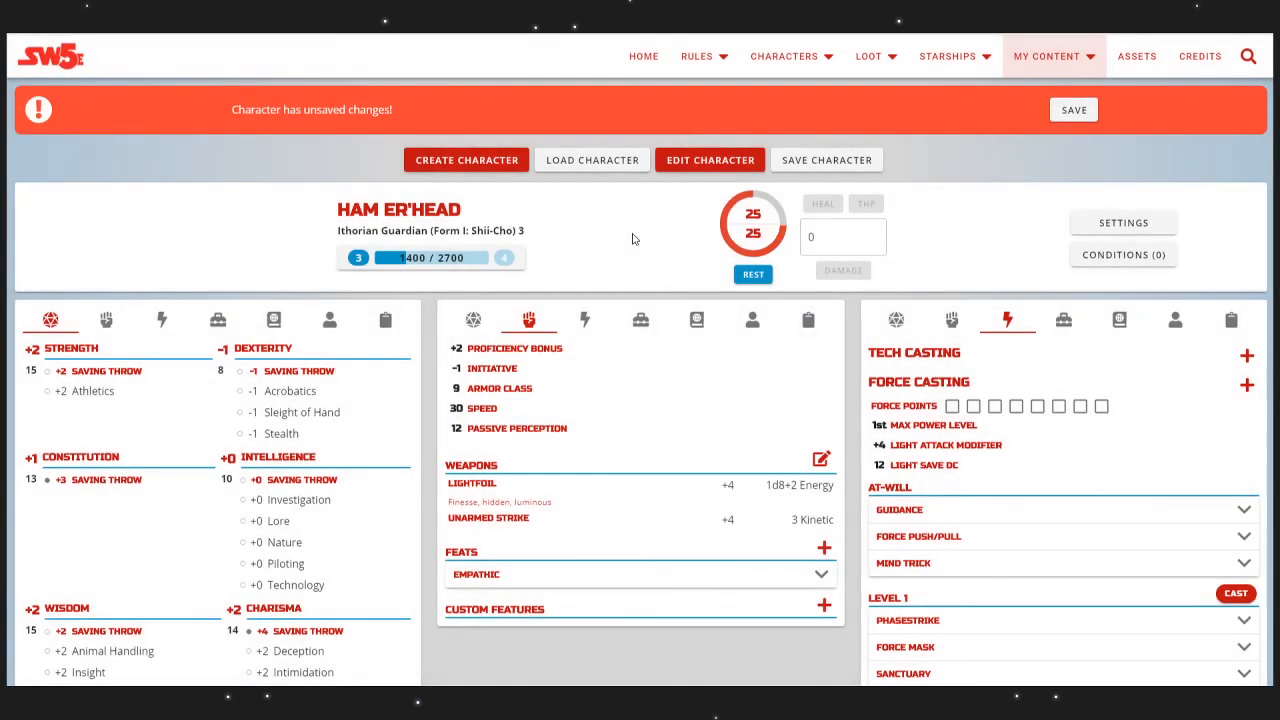
Step: Review the character's equipment, background feature, languages, proficiencies, description and notes on the sheet
{"action": "scroll", "coordinate": [660, 276], "scroll_direction": "down", "scroll_amount": 1}
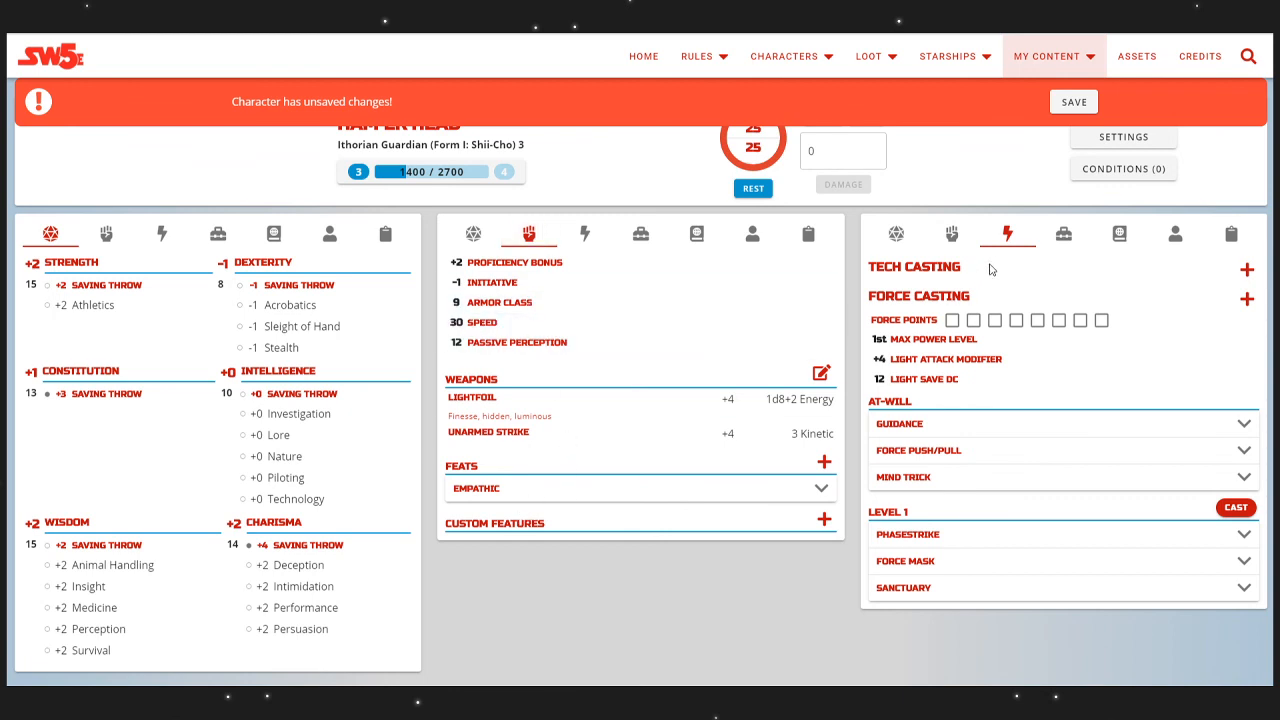
{"action": "left_click", "coordinate": [1066, 238]}
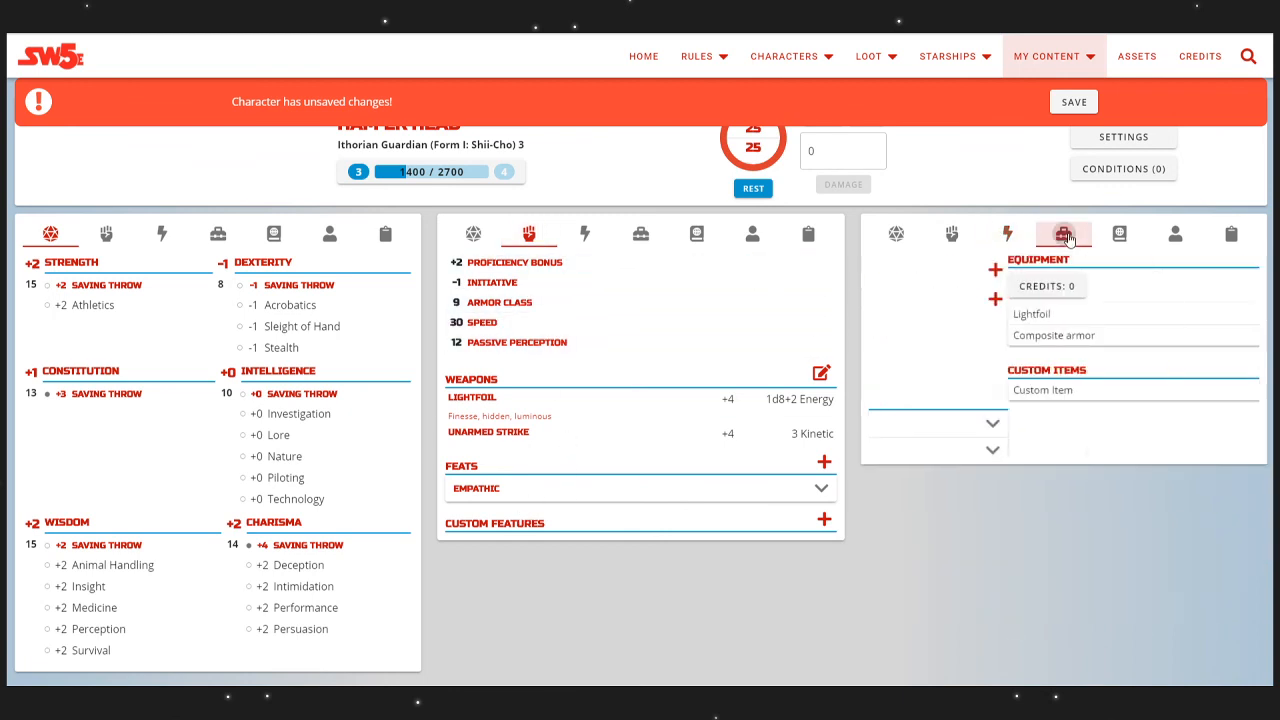
{"action": "left_click", "coordinate": [1124, 236]}
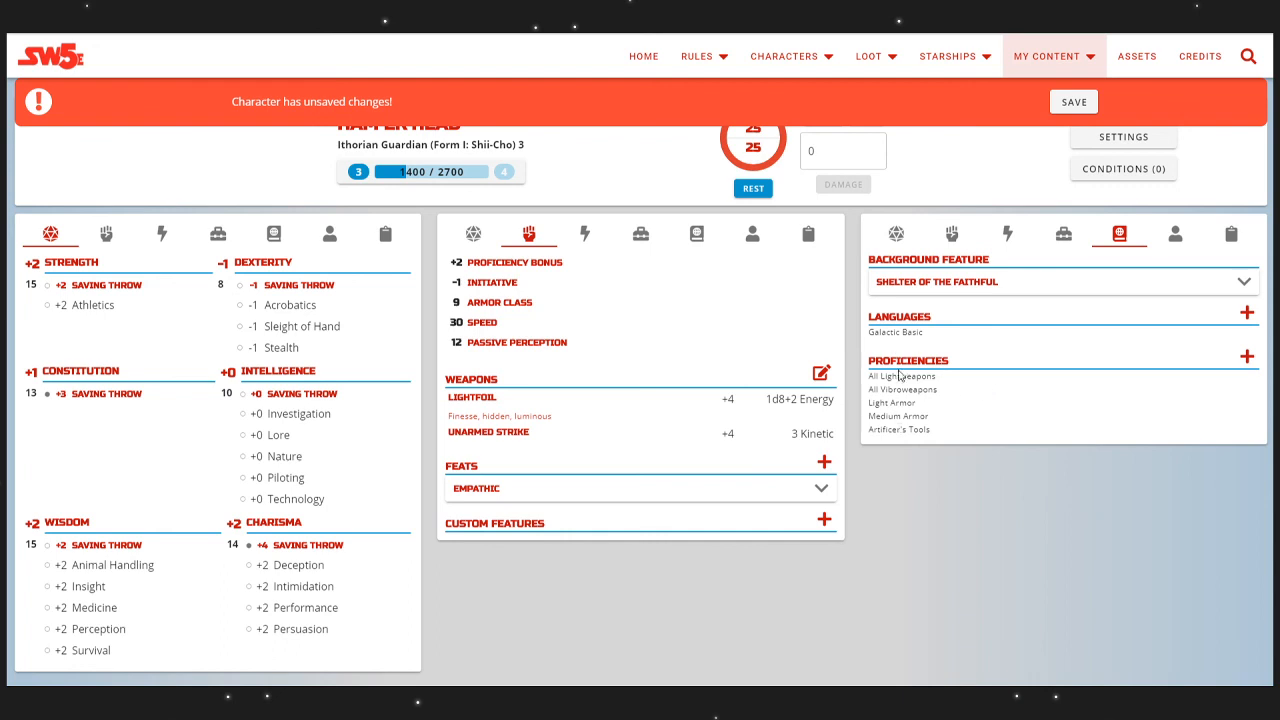
{"action": "left_click", "coordinate": [1175, 236]}
{"action": "scroll", "coordinate": [1001, 357], "scroll_direction": "up", "scroll_amount": 2}
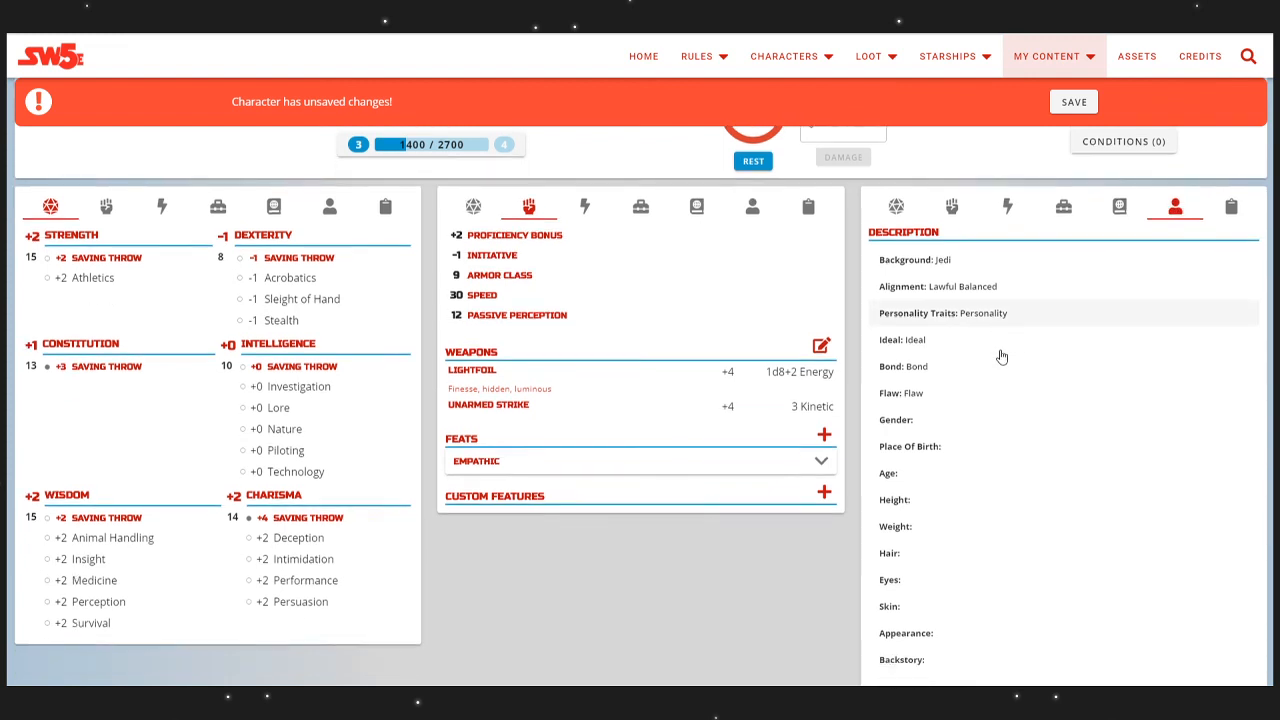
{"action": "scroll", "coordinate": [1010, 404], "scroll_direction": "down", "scroll_amount": 1}
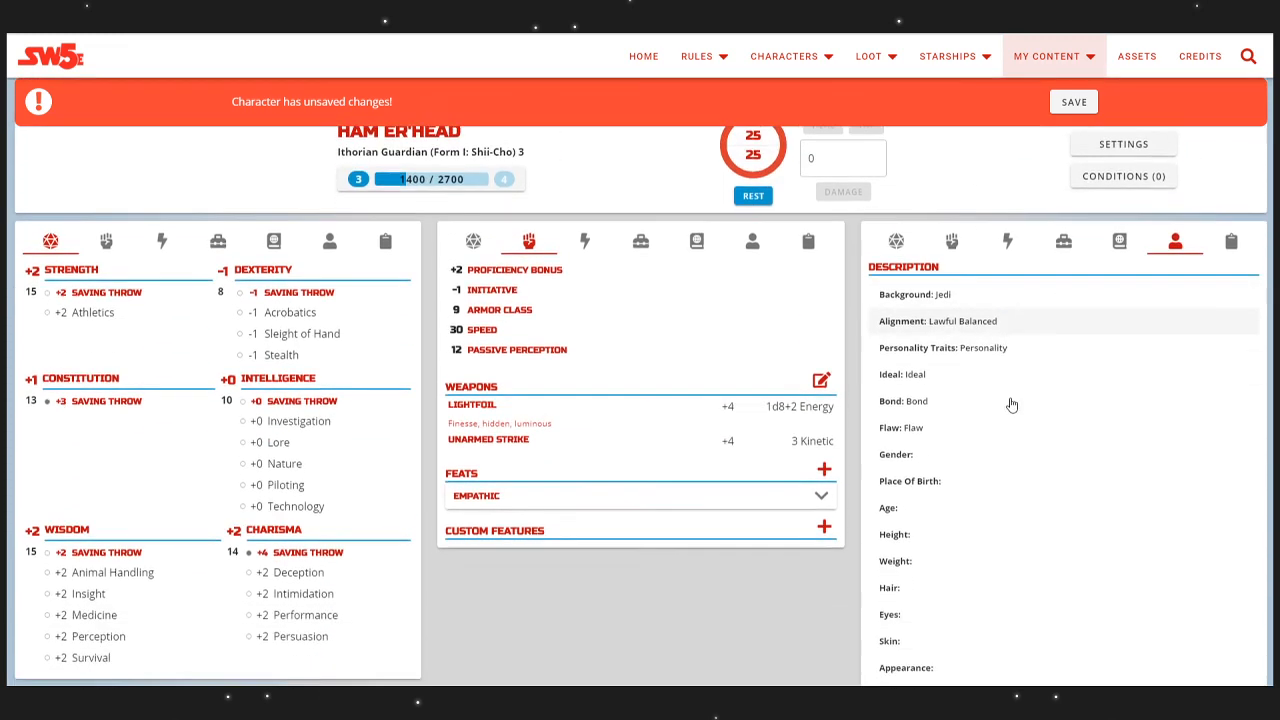
{"action": "scroll", "coordinate": [996, 473], "scroll_direction": "up", "scroll_amount": 1}
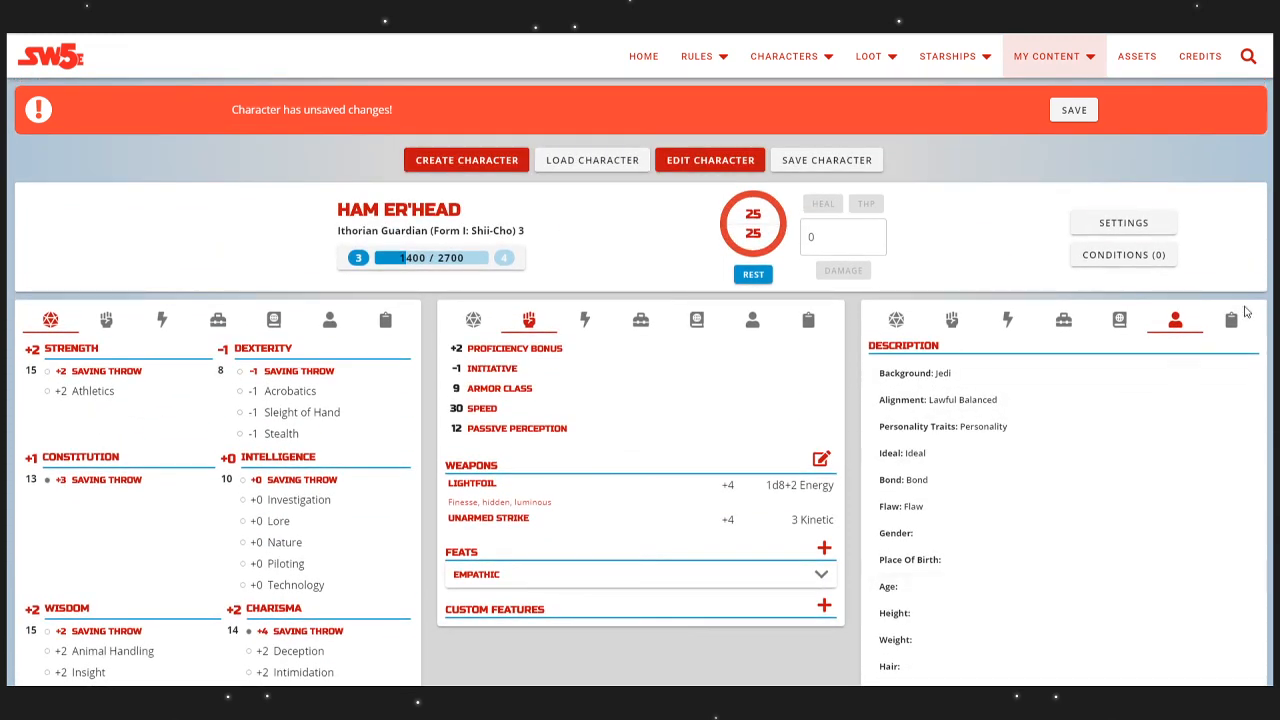
{"action": "left_click", "coordinate": [1231, 320]}
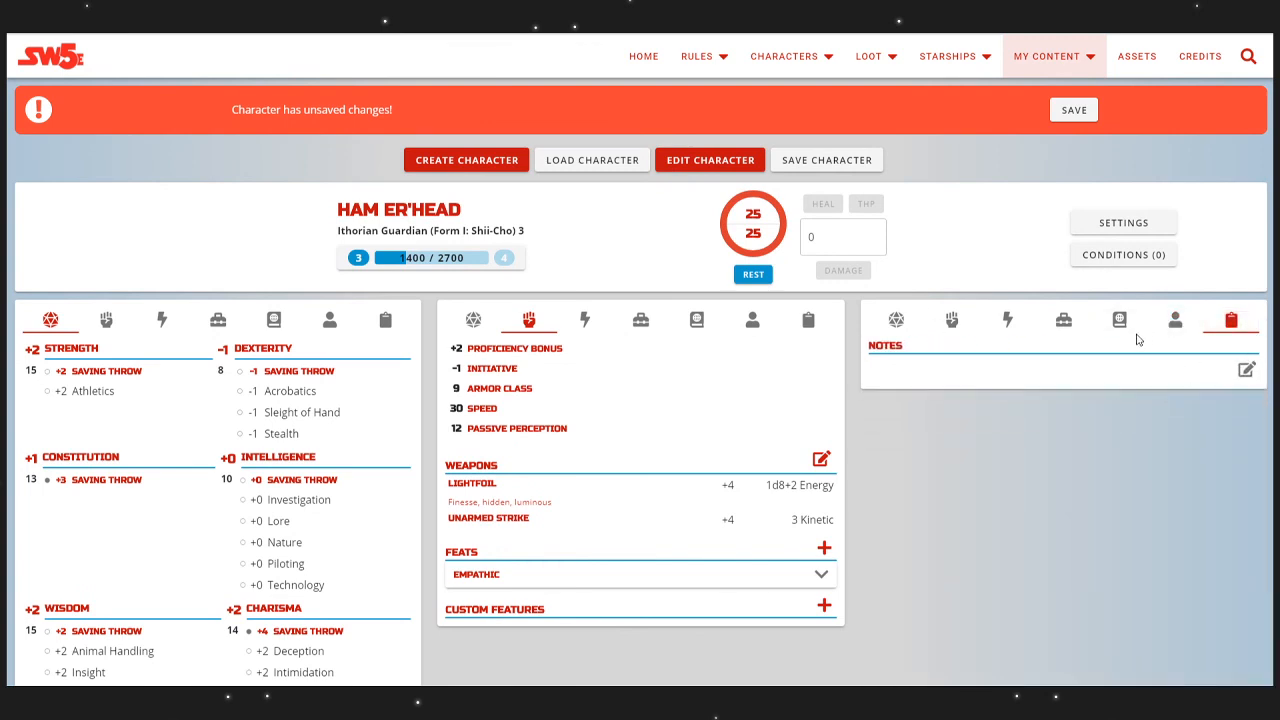
{"action": "left_click", "coordinate": [1064, 322]}
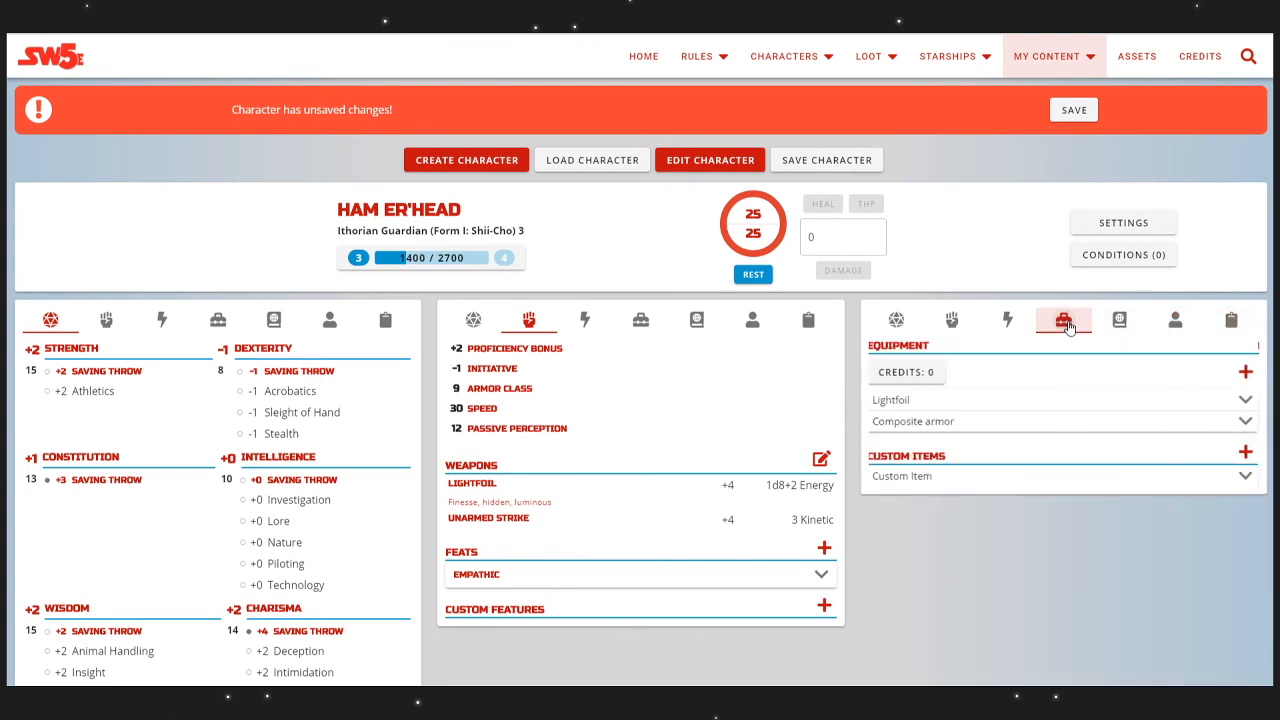
Step: Add the Chance cubes proficiency from the Gaming Set category to the character, without expertise
{"action": "left_click", "coordinate": [1120, 322]}
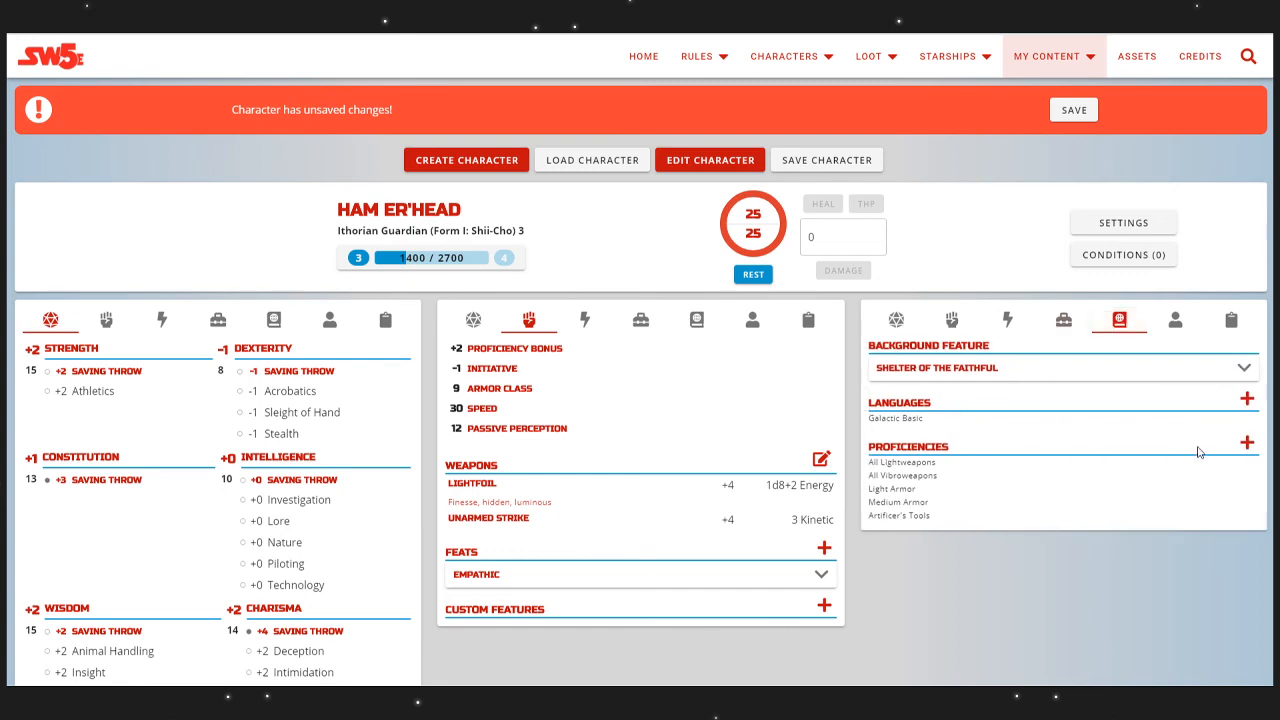
{"action": "left_click", "coordinate": [1245, 452]}
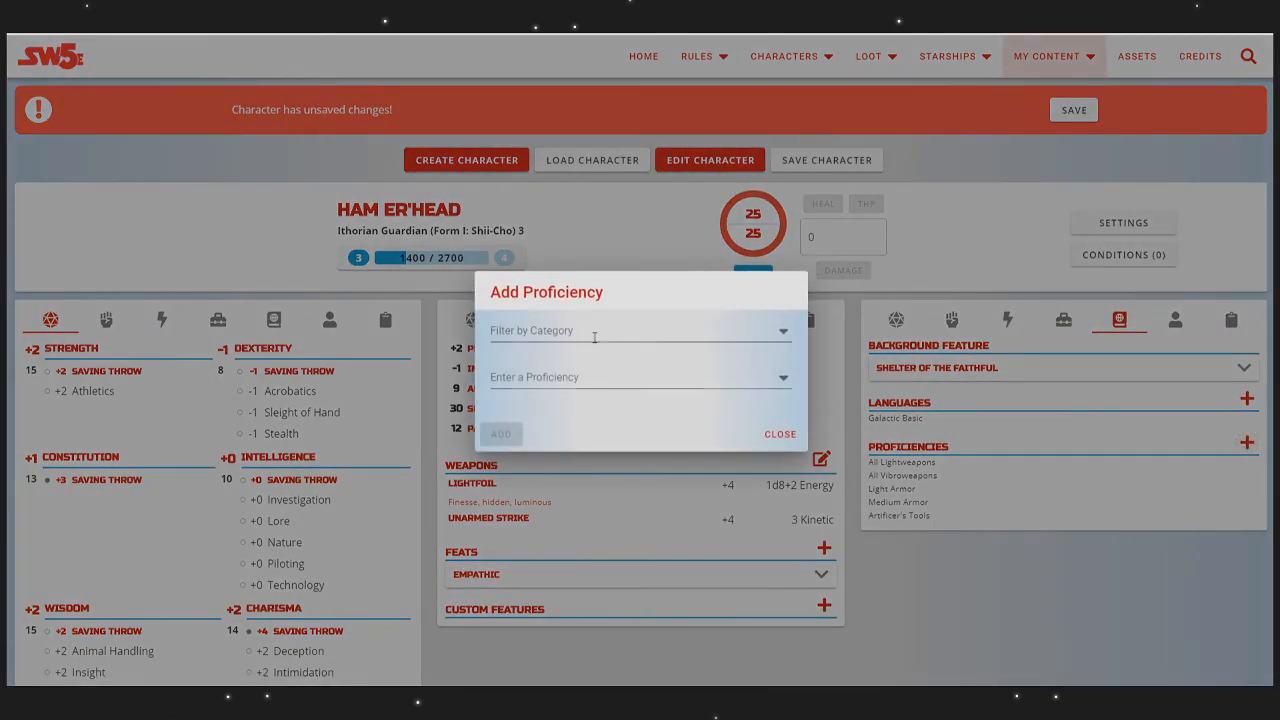
{"action": "left_click", "coordinate": [595, 329]}
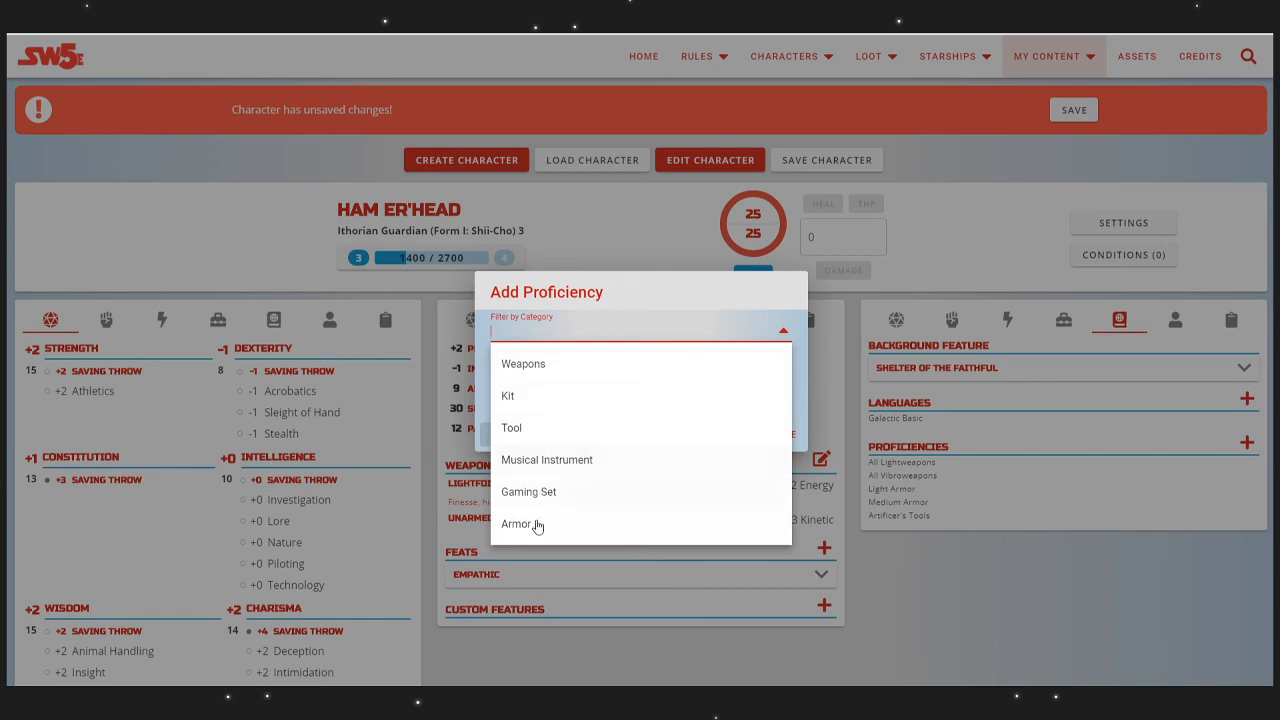
{"action": "left_click", "coordinate": [534, 496]}
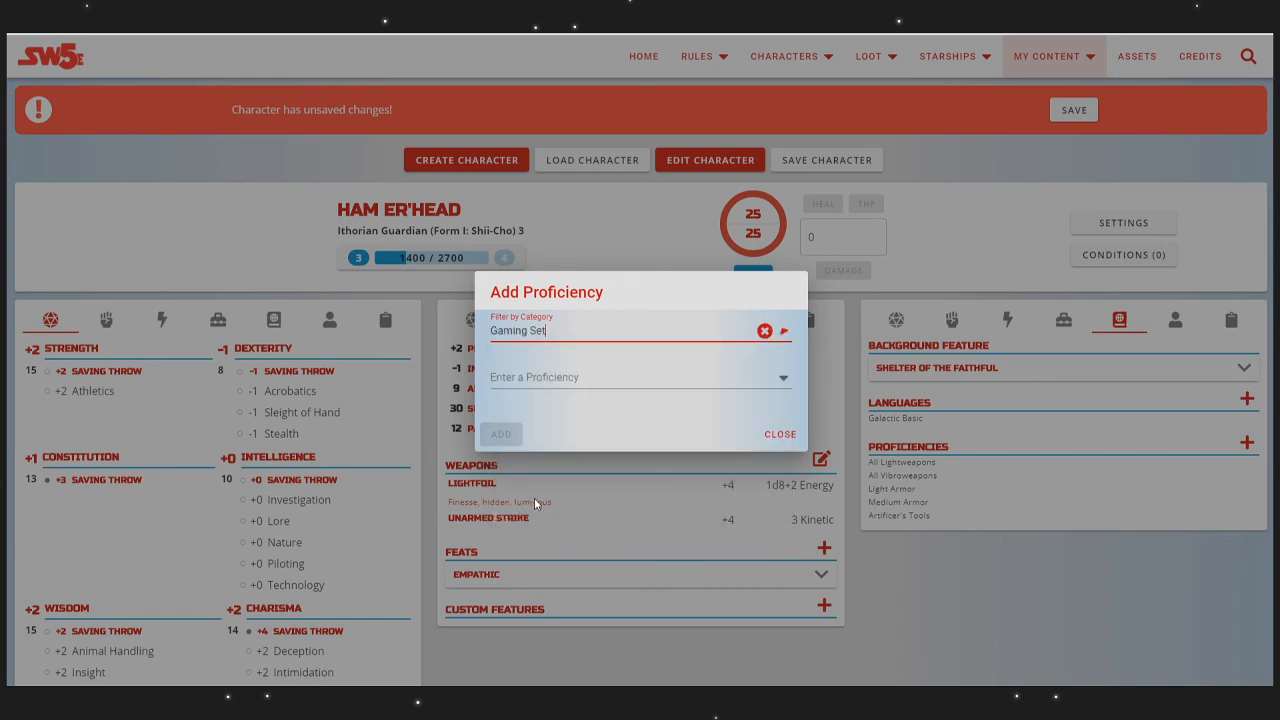
{"action": "left_click", "coordinate": [567, 372]}
{"action": "left_click", "coordinate": [557, 413]}
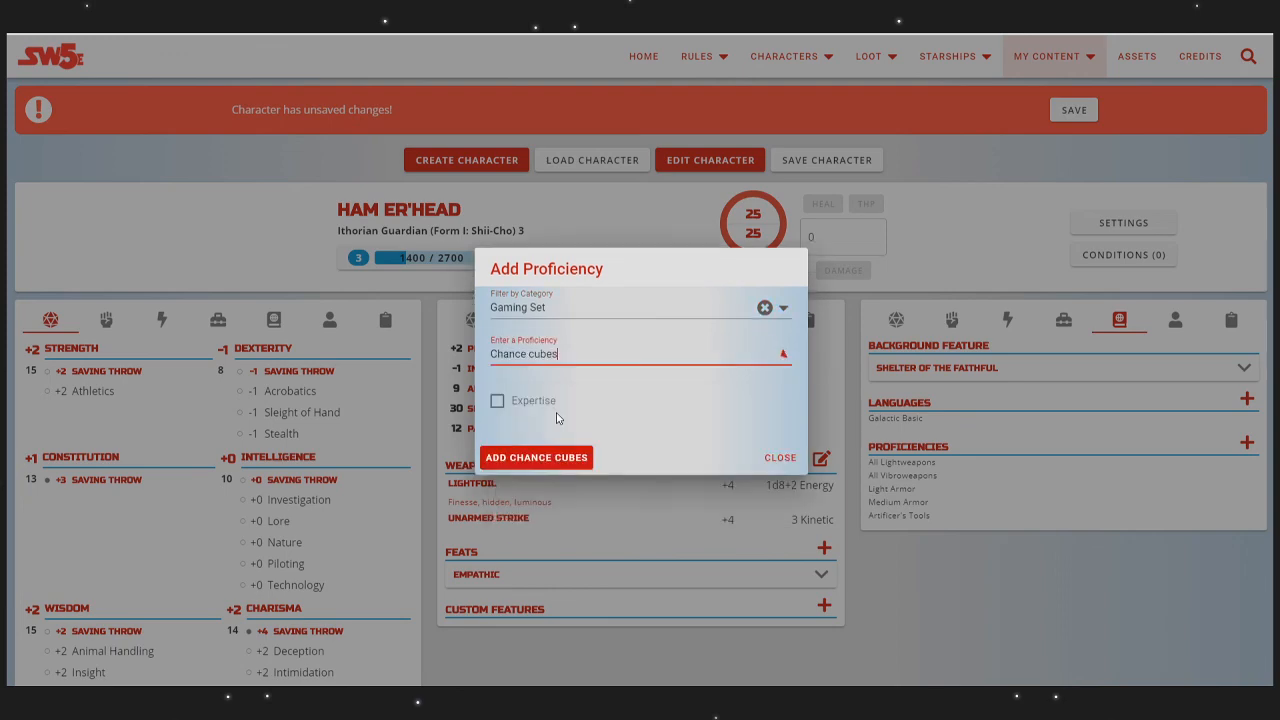
{"action": "left_click", "coordinate": [489, 457]}
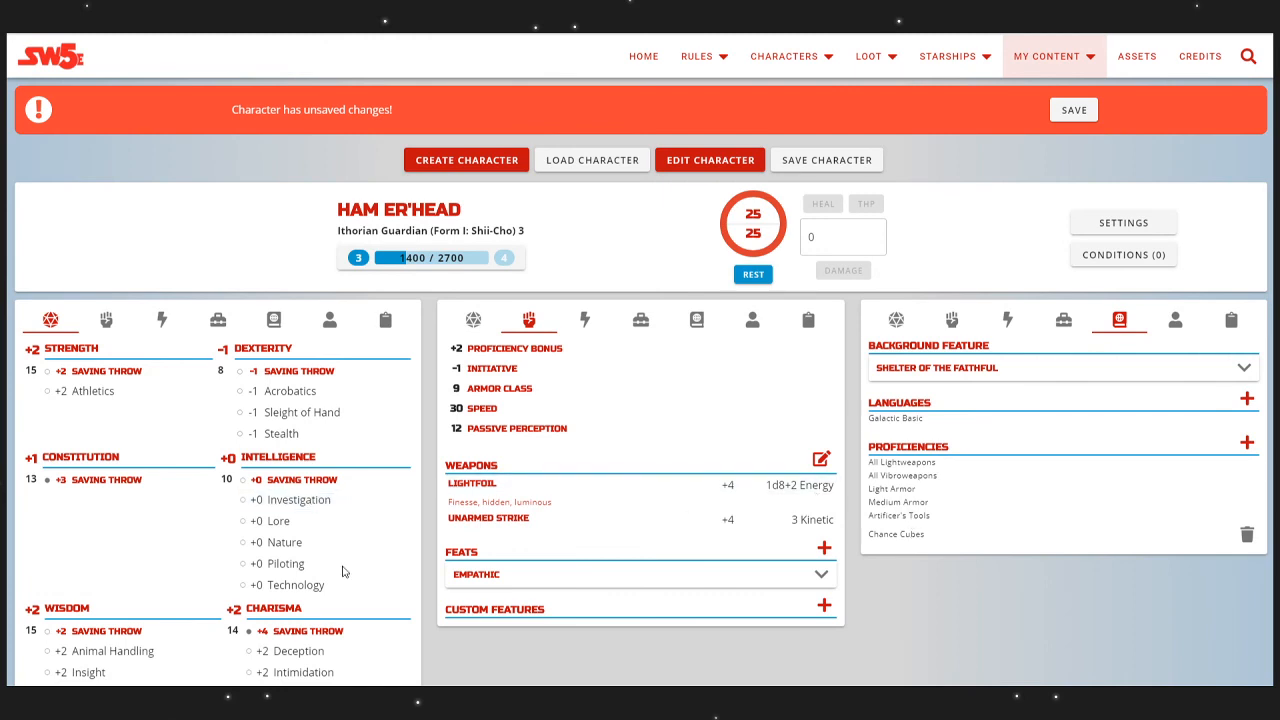
Step: Set the Sleight of Hand skill's proficiency level to Proficient and save the tweak
{"action": "scroll", "coordinate": [340, 570], "scroll_direction": "down", "scroll_amount": 1}
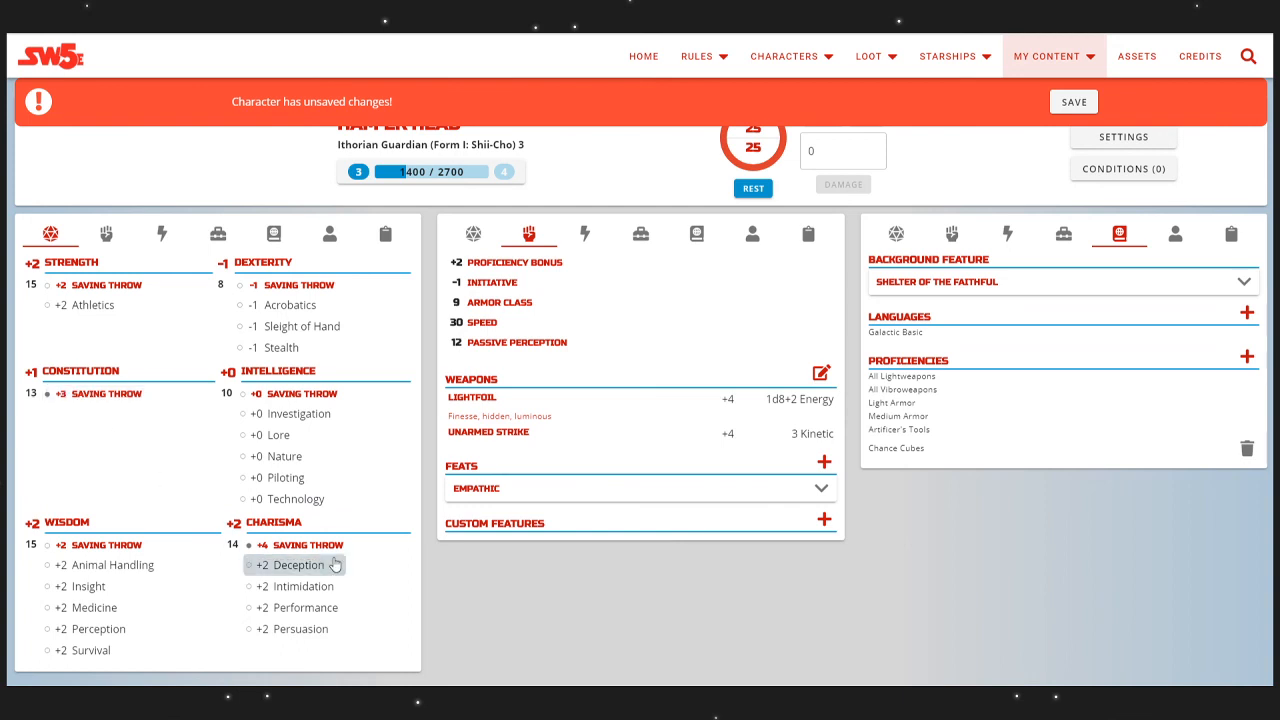
{"action": "scroll", "coordinate": [307, 505], "scroll_direction": "up", "scroll_amount": 1}
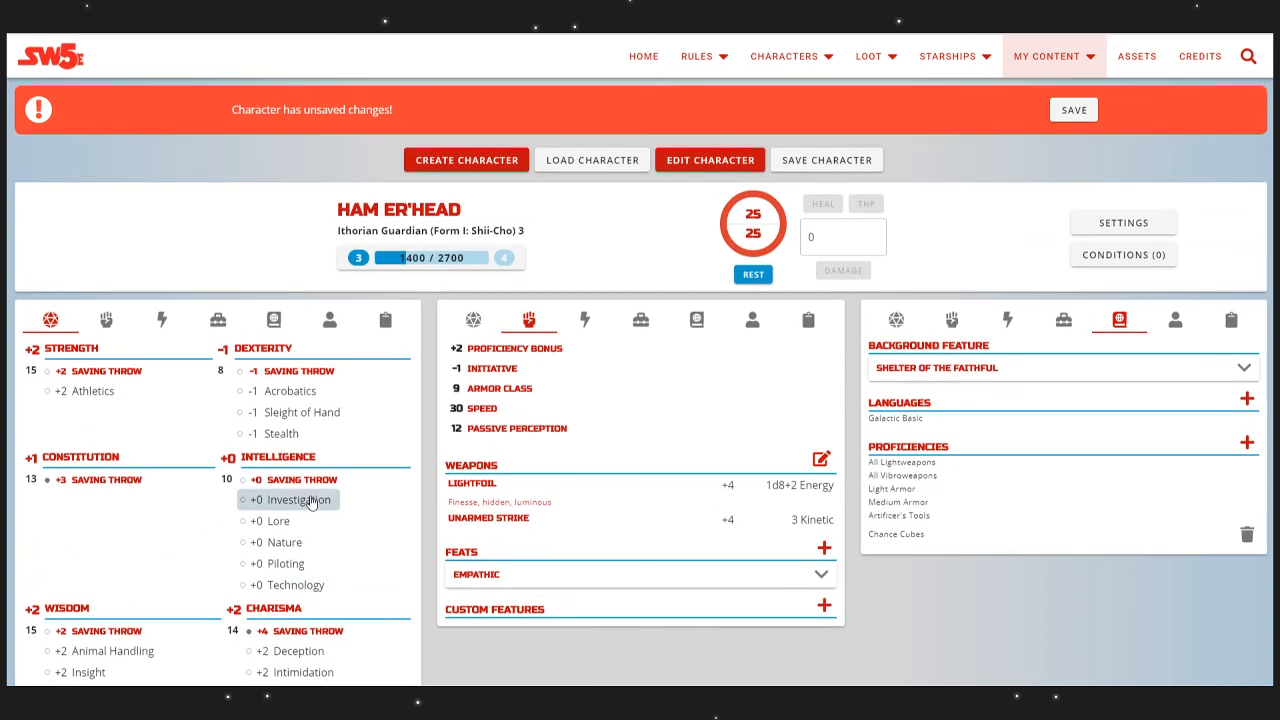
{"action": "scroll", "coordinate": [312, 500], "scroll_direction": "down", "scroll_amount": 1}
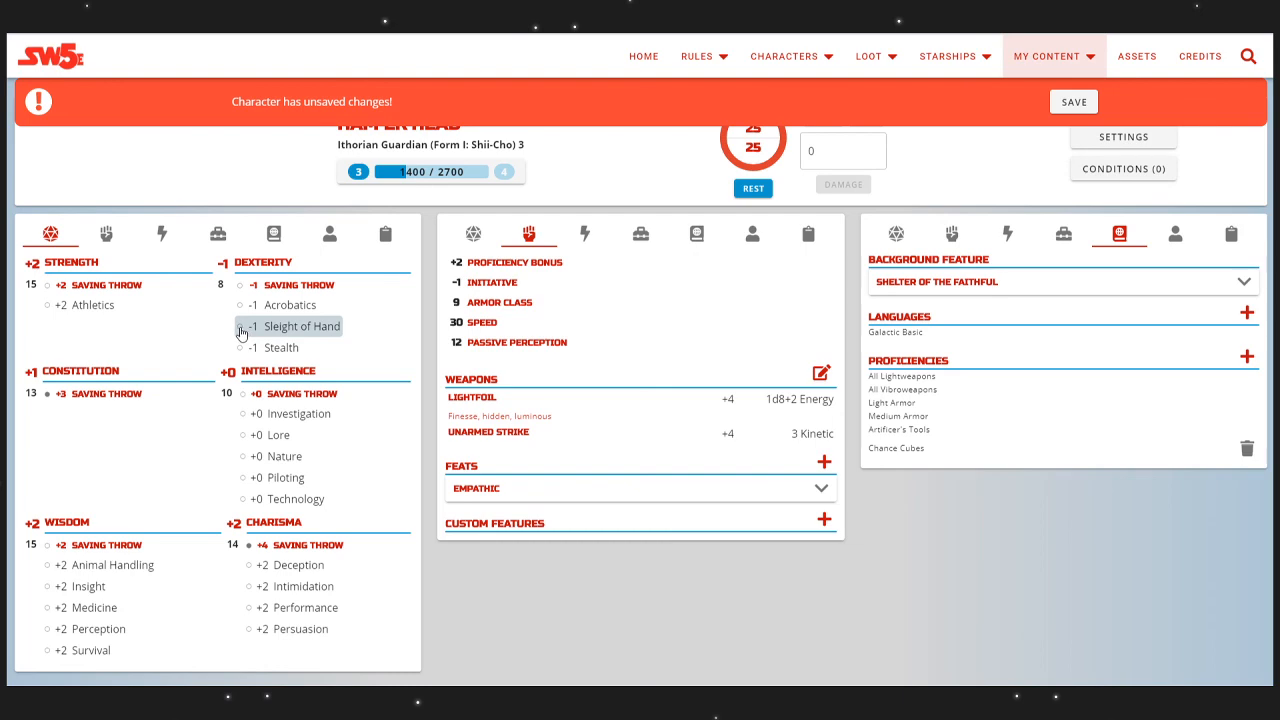
{"action": "left_click", "coordinate": [276, 330]}
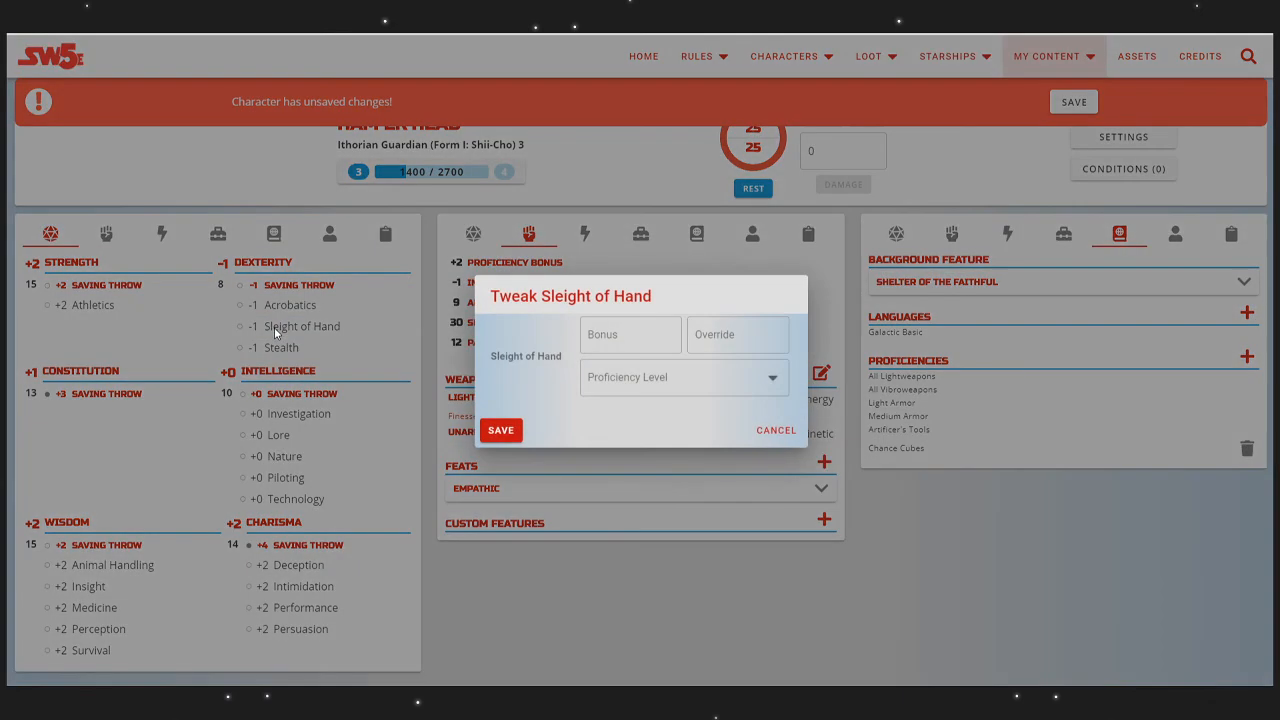
{"action": "left_click", "coordinate": [646, 377]}
{"action": "left_click", "coordinate": [629, 413]}
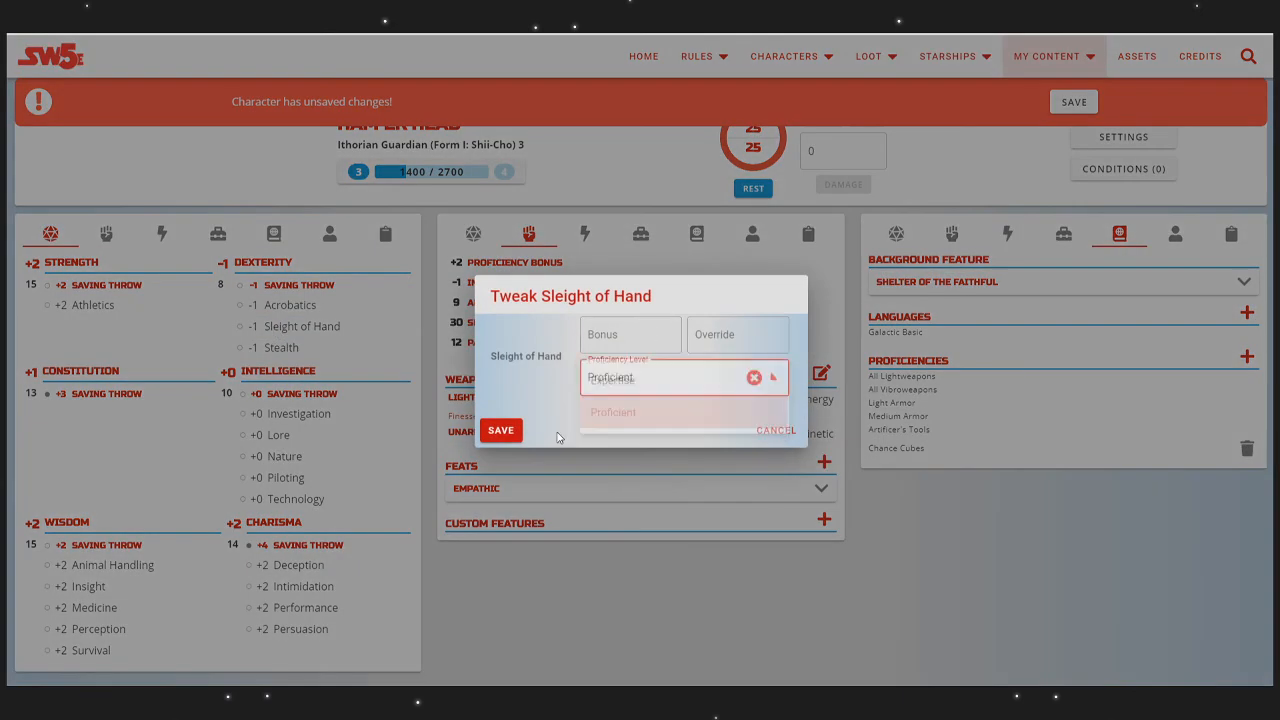
{"action": "left_click", "coordinate": [502, 433]}
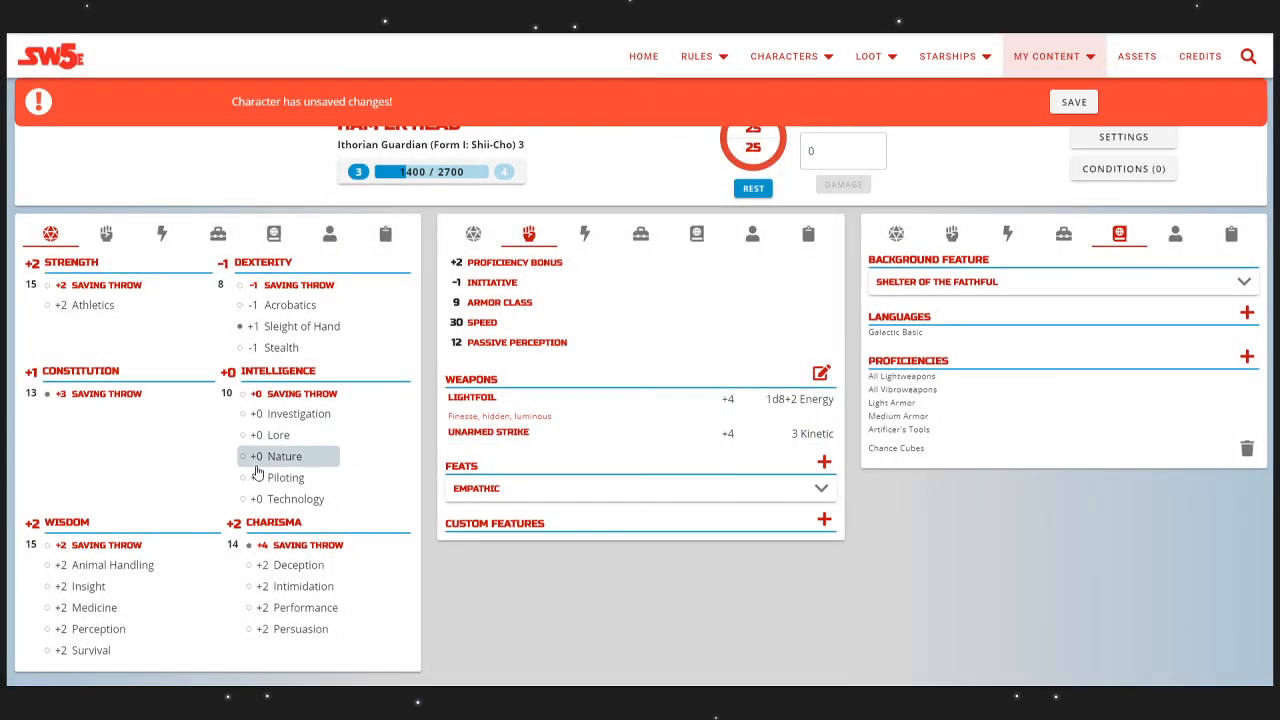
Step: Set the Nature skill's proficiency level to Proficient and save the tweak
{"action": "left_click", "coordinate": [285, 456]}
{"action": "left_click", "coordinate": [606, 378]}
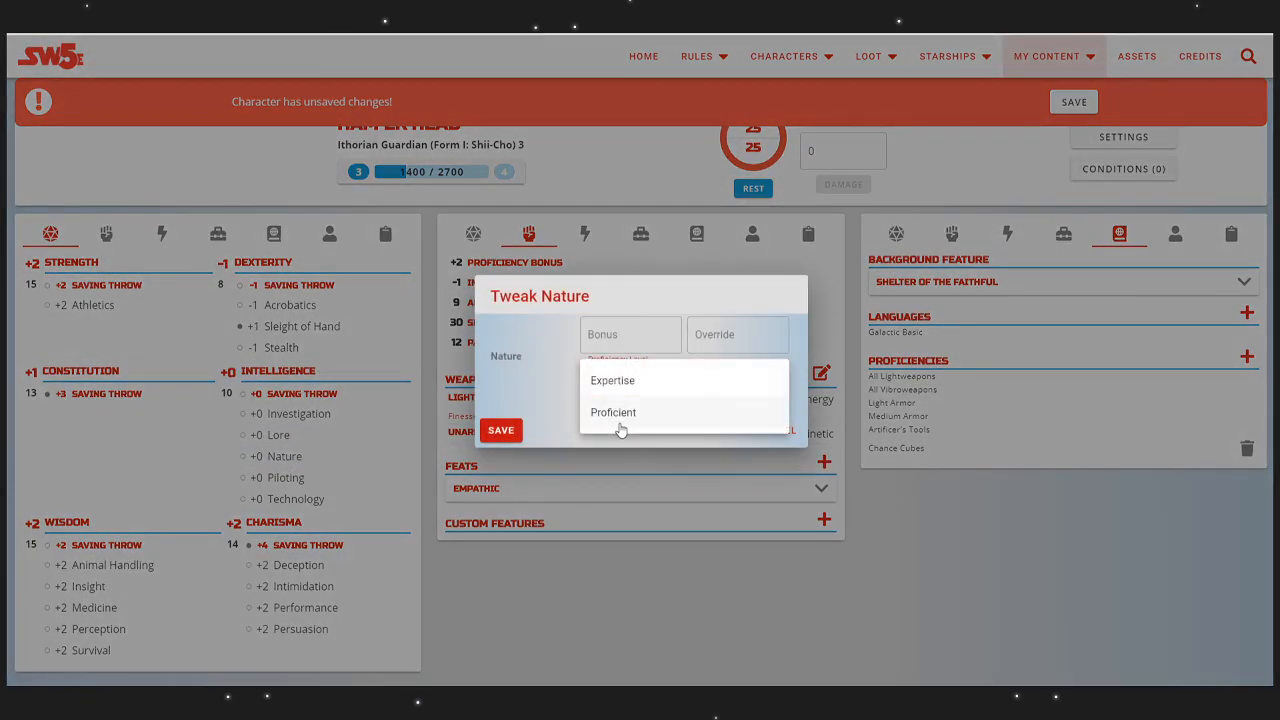
{"action": "left_click", "coordinate": [620, 432]}
{"action": "left_click", "coordinate": [497, 430]}
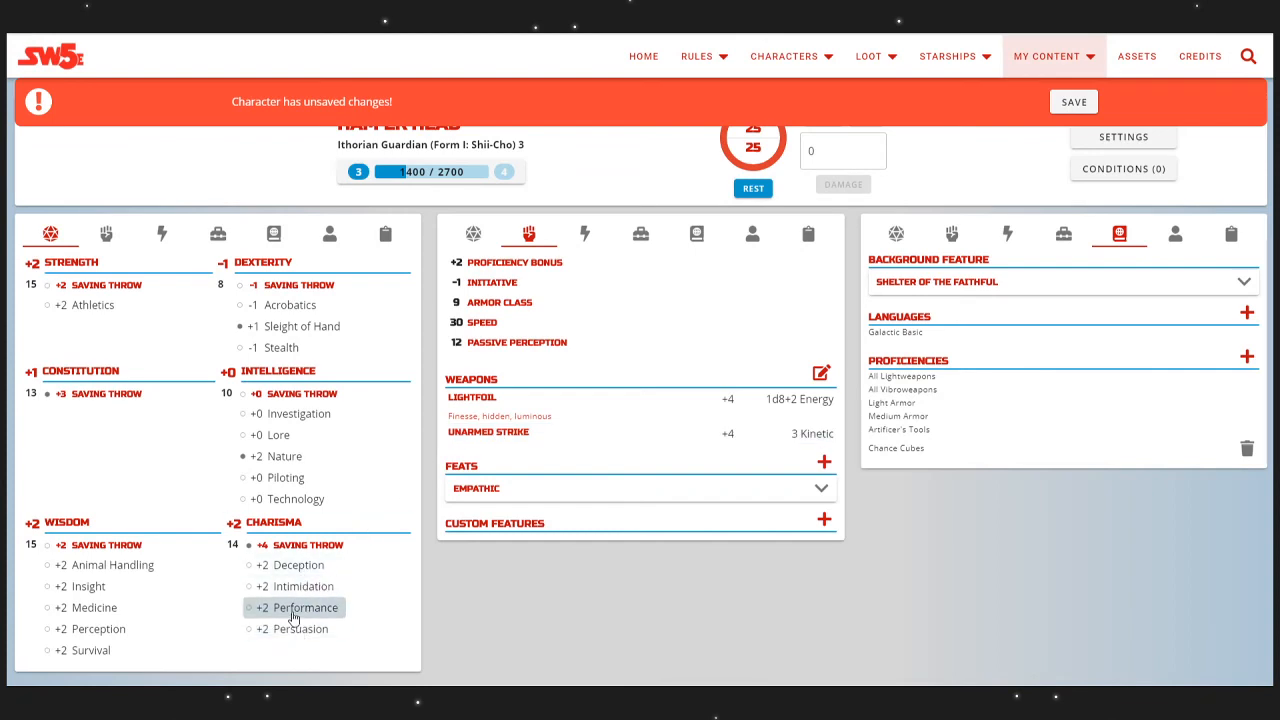
Step: Set the Perception skill's proficiency level to Expertise and save the tweak
{"action": "left_click", "coordinate": [108, 638]}
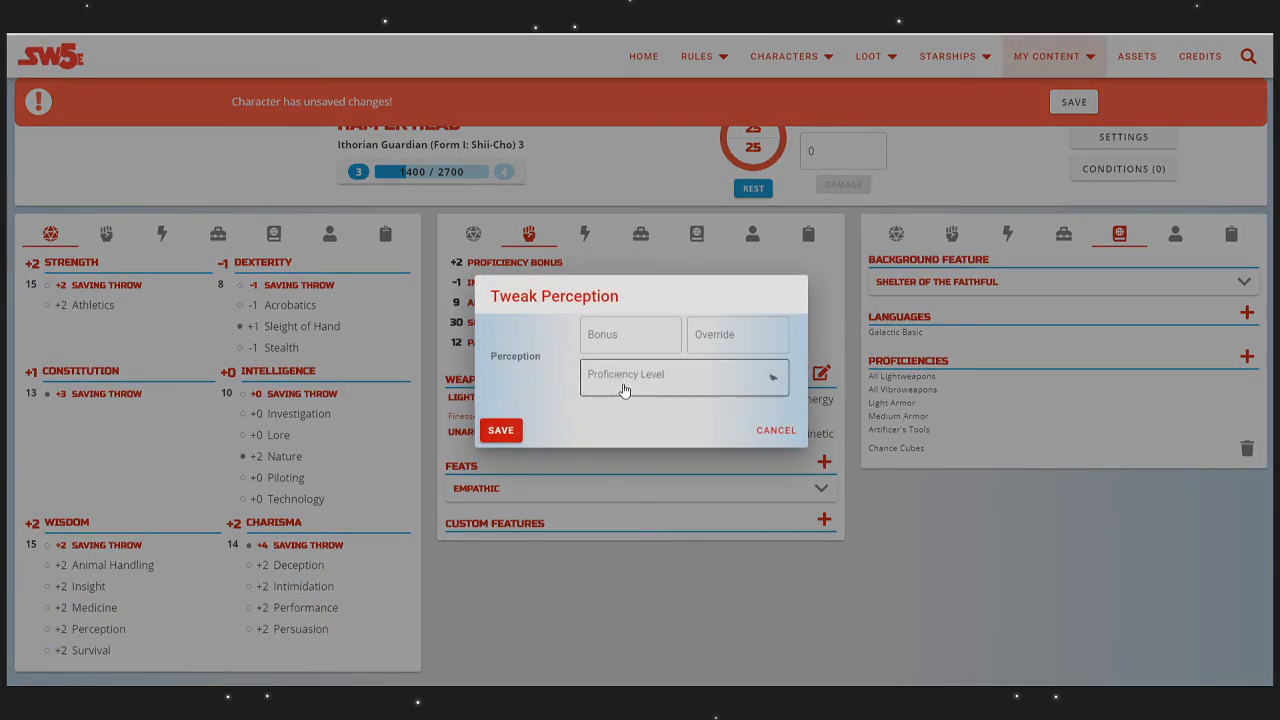
{"action": "left_click", "coordinate": [622, 386]}
{"action": "left_click", "coordinate": [620, 392]}
{"action": "left_click", "coordinate": [500, 430]}
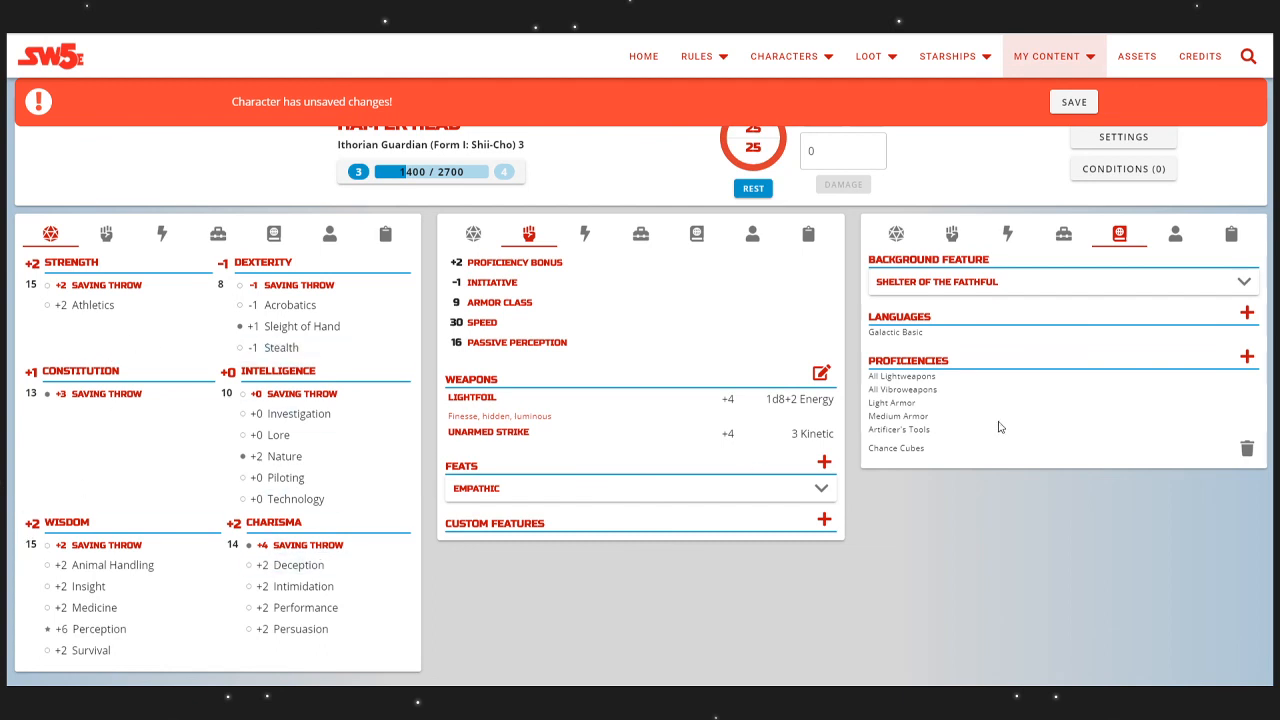
Step: Read the full description of the Empathic feat, then collapse it again
{"action": "scroll", "coordinate": [998, 427], "scroll_direction": "up", "scroll_amount": 1}
{"action": "scroll", "coordinate": [998, 427], "scroll_direction": "down", "scroll_amount": 1}
{"action": "scroll", "coordinate": [998, 427], "scroll_direction": "up", "scroll_amount": 1}
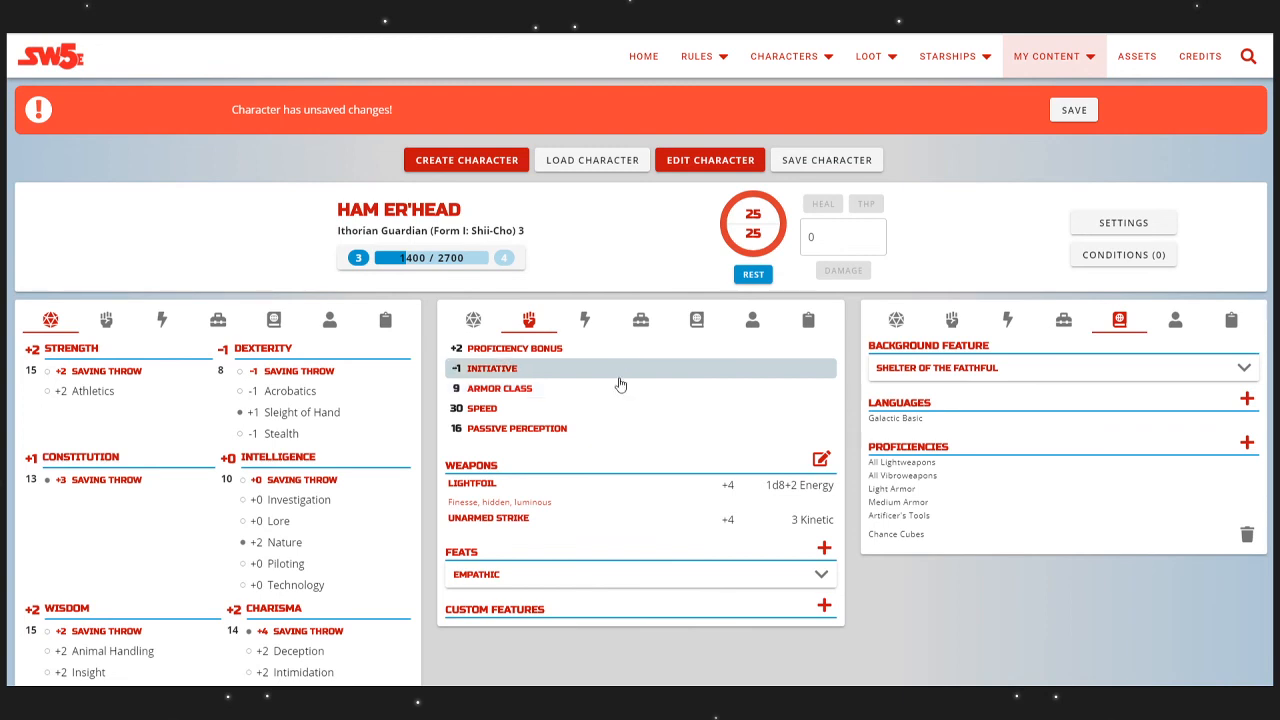
{"action": "left_click", "coordinate": [817, 576]}
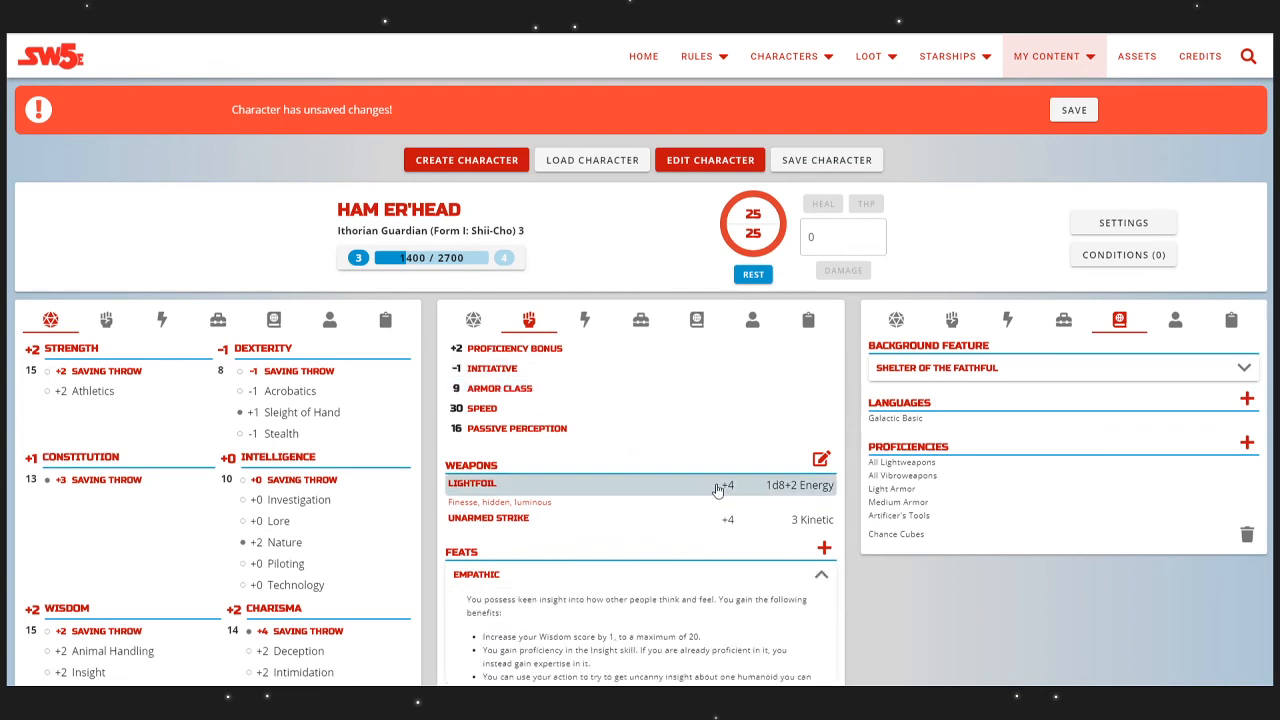
{"action": "scroll", "coordinate": [717, 485], "scroll_direction": "down", "scroll_amount": 1}
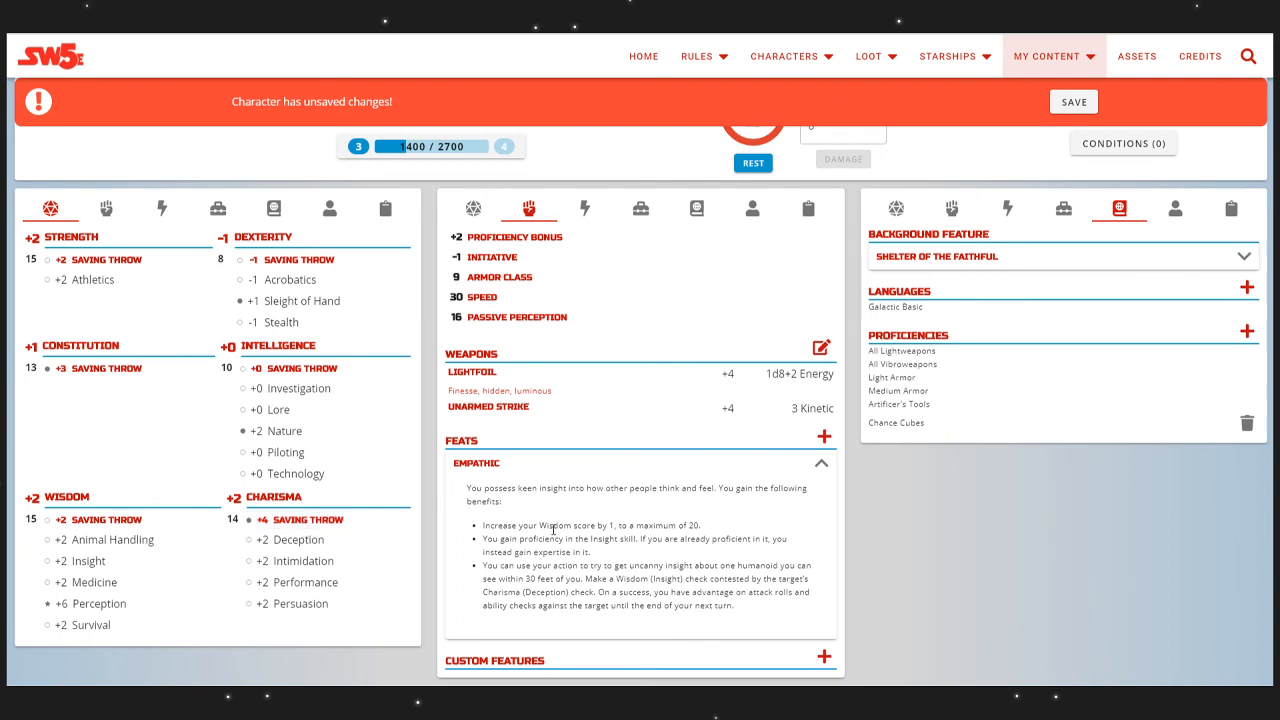
{"action": "scroll", "coordinate": [564, 486], "scroll_direction": "up", "scroll_amount": 1}
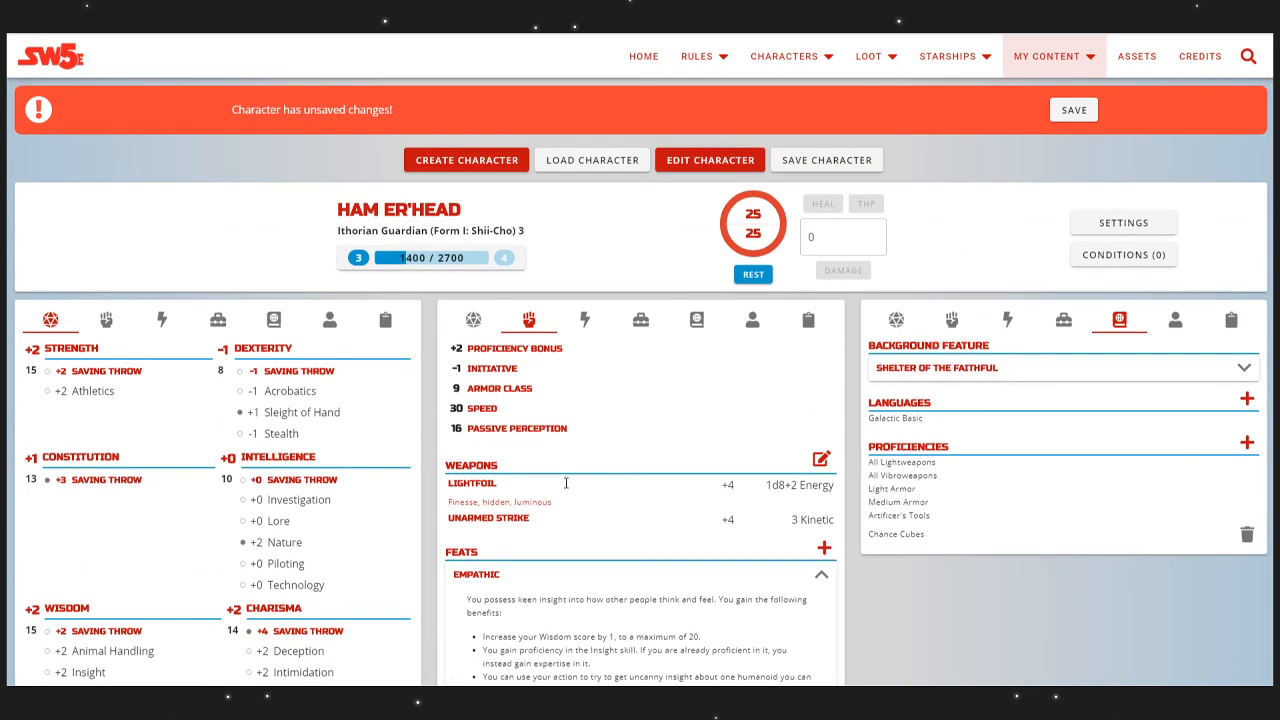
{"action": "scroll", "coordinate": [564, 486], "scroll_direction": "down", "scroll_amount": 1}
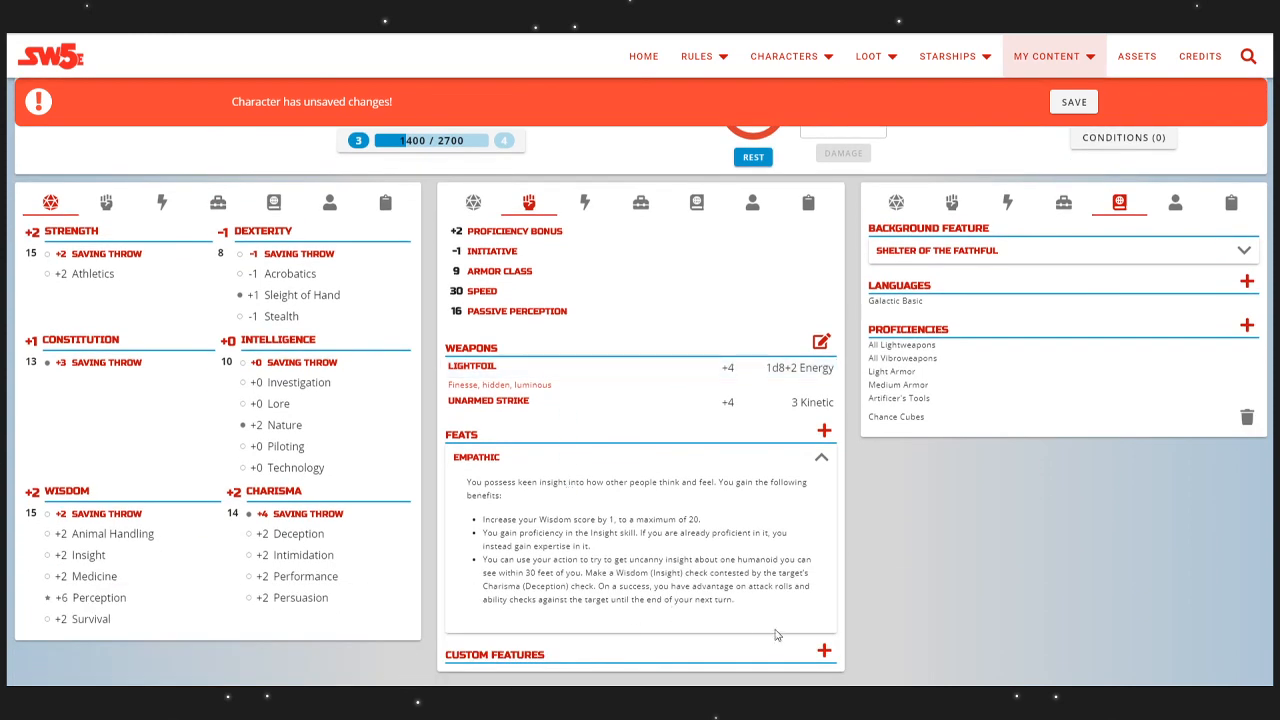
{"action": "left_click", "coordinate": [822, 456]}
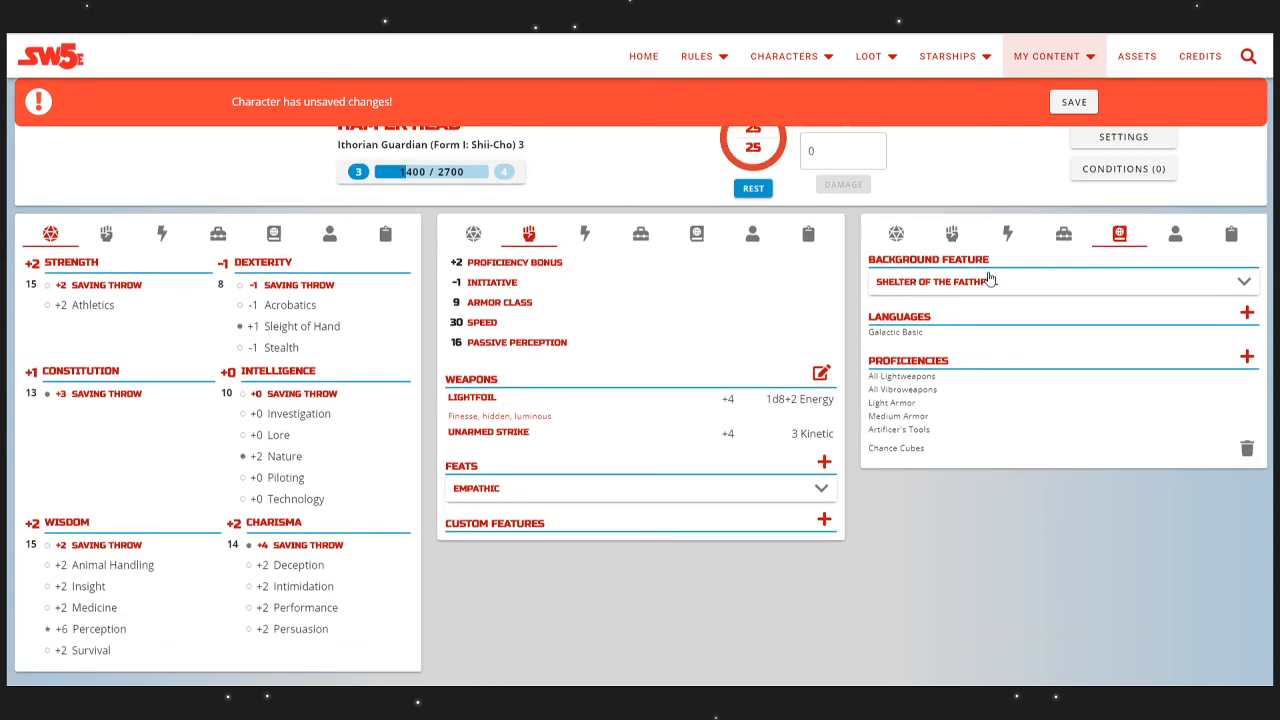
Step: Examine the character's equipment, description, combat statistics and force casting powers on the sheet
{"action": "left_click", "coordinate": [1068, 240]}
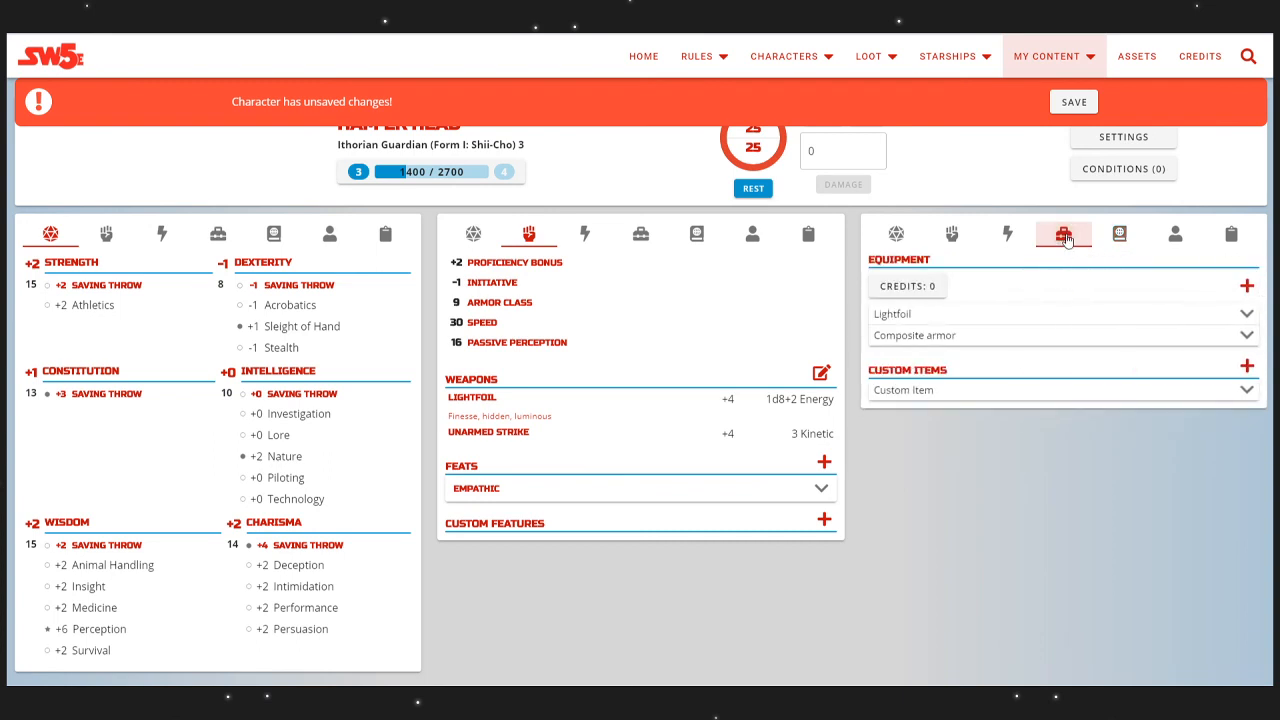
{"action": "left_click", "coordinate": [1175, 237]}
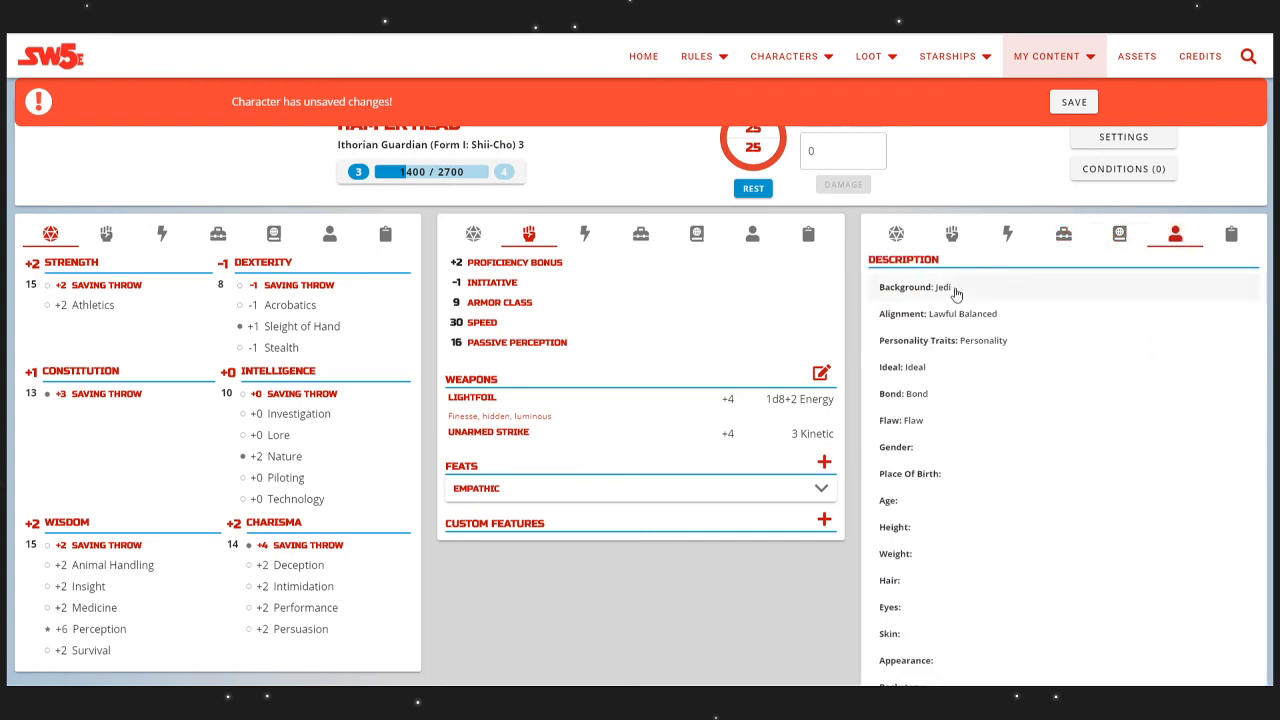
{"action": "scroll", "coordinate": [949, 437], "scroll_direction": "down", "scroll_amount": 1}
{"action": "scroll", "coordinate": [1000, 360], "scroll_direction": "up", "scroll_amount": 3}
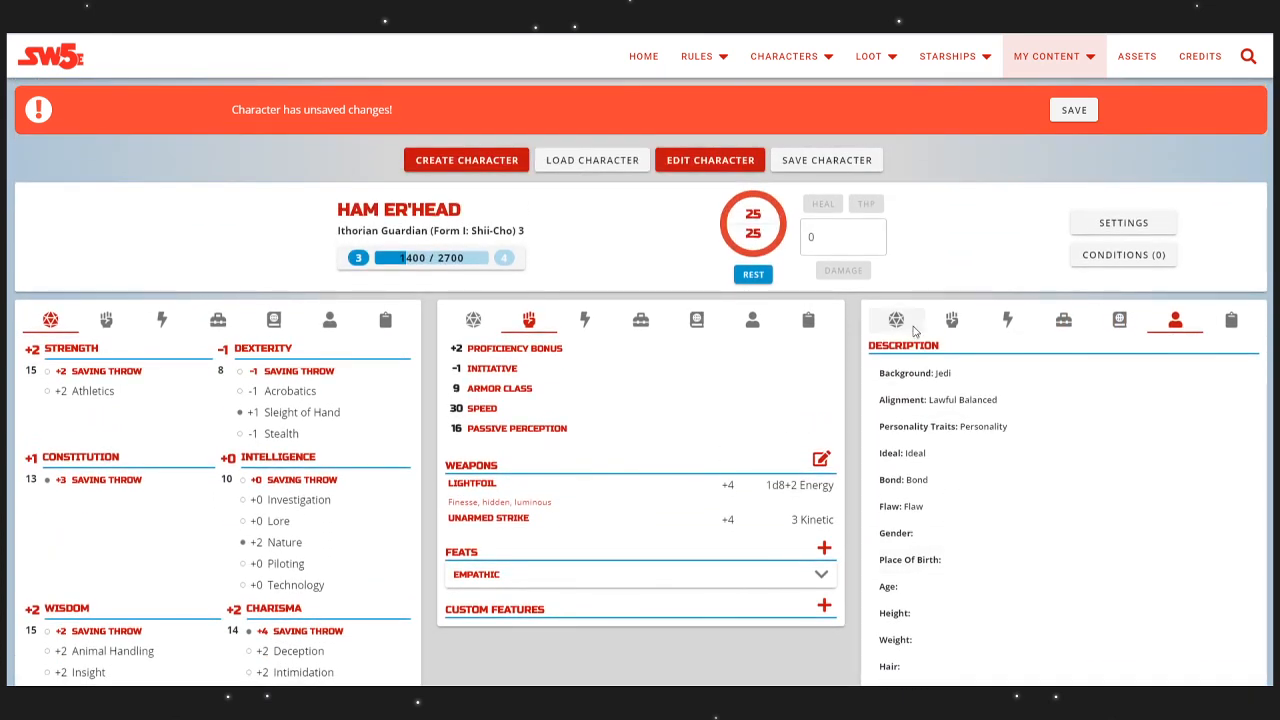
{"action": "left_click", "coordinate": [951, 320]}
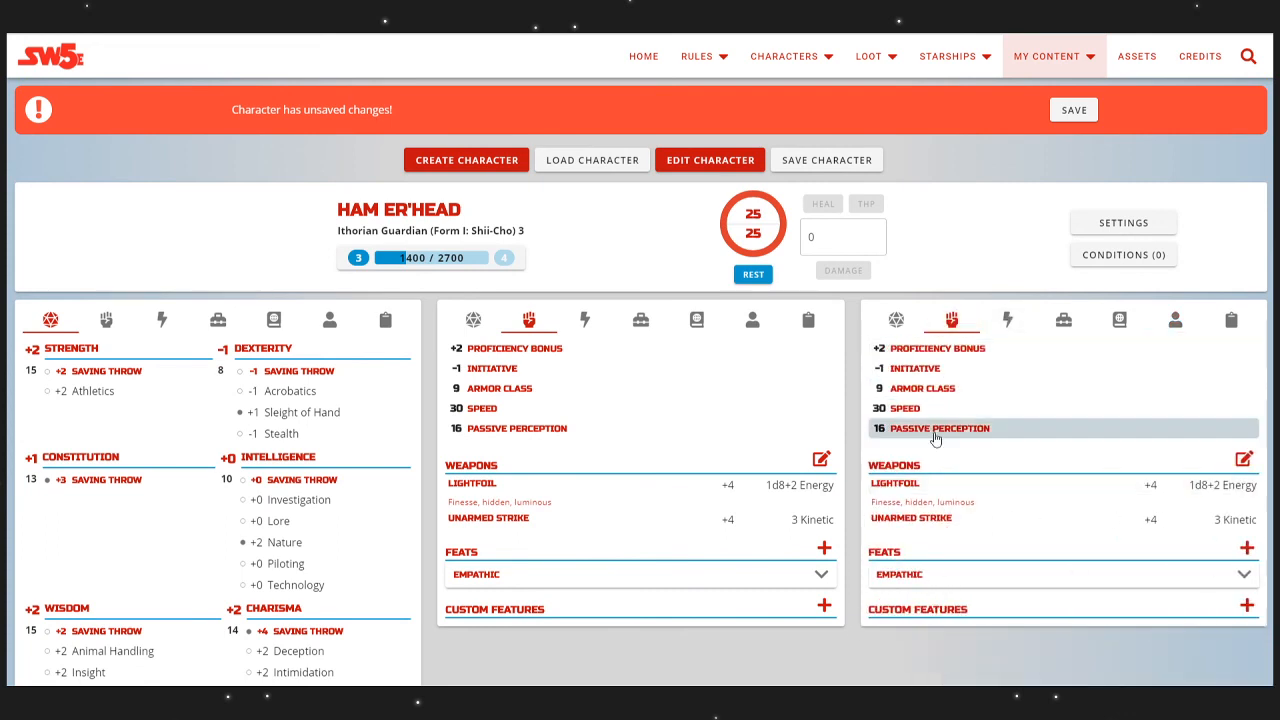
{"action": "left_click", "coordinate": [1012, 318]}
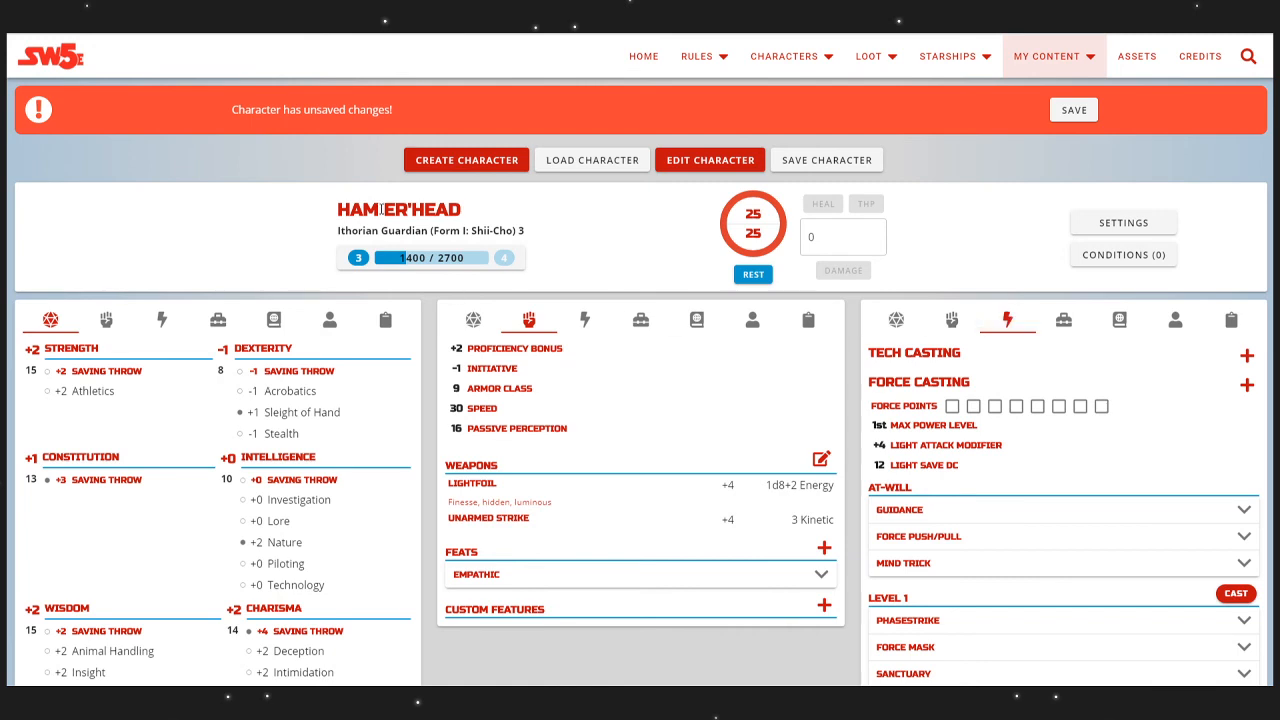
{"action": "scroll", "coordinate": [1066, 418], "scroll_direction": "down", "scroll_amount": 1}
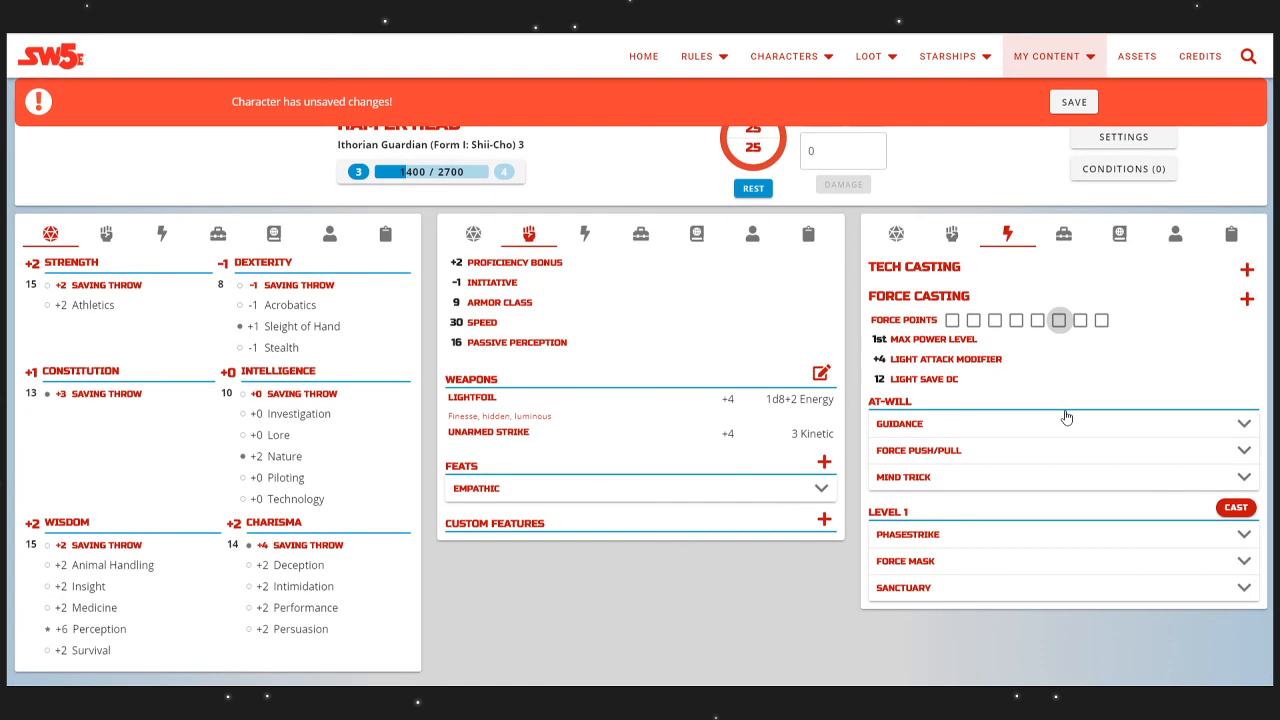
{"action": "scroll", "coordinate": [1066, 418], "scroll_direction": "up", "scroll_amount": 1}
Step: Review the equipment, background and proficiencies, description, notes and ability scores, ending on the tech and force casting section
{"action": "left_click", "coordinate": [1066, 320]}
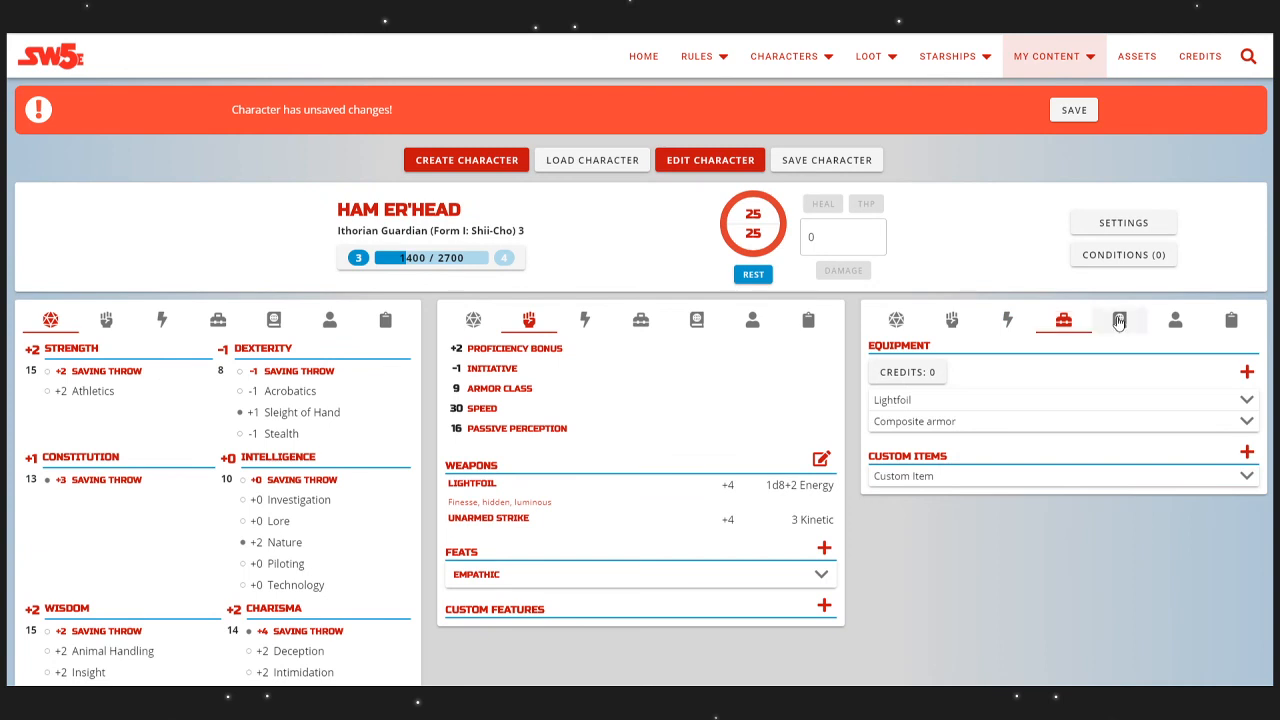
{"action": "left_click", "coordinate": [1119, 320]}
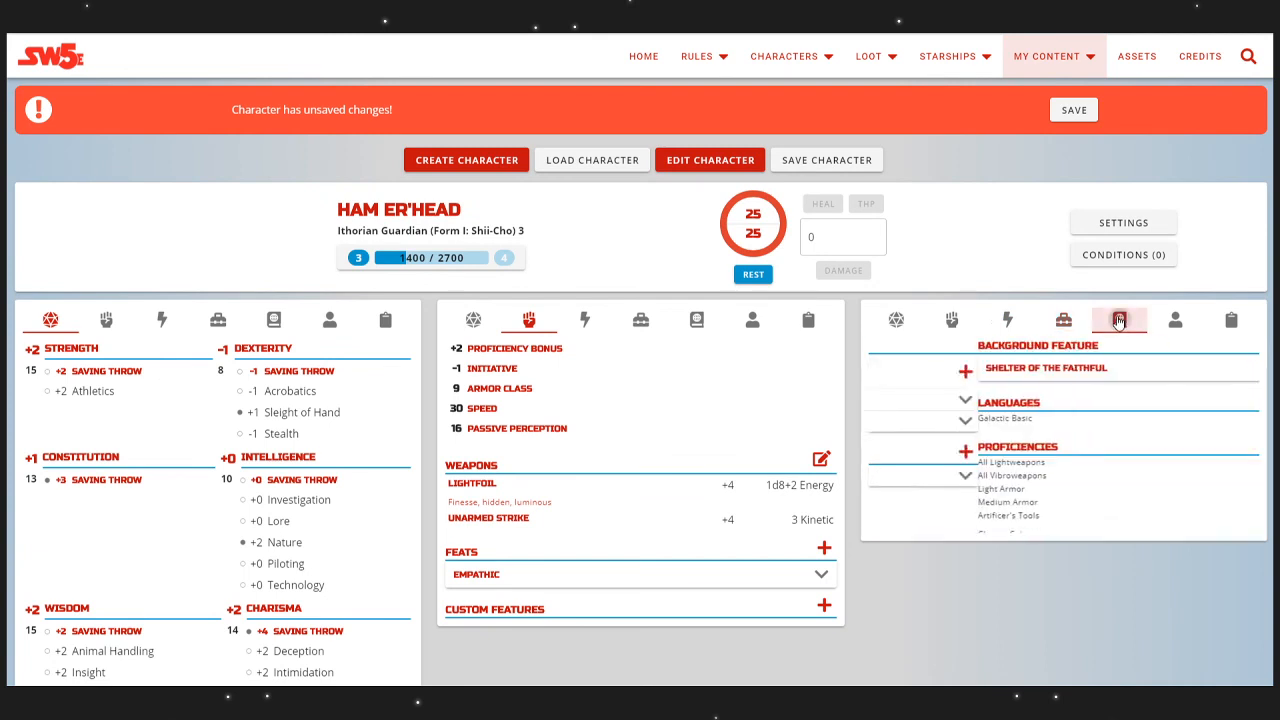
{"action": "left_click", "coordinate": [1175, 320]}
{"action": "scroll", "coordinate": [977, 380], "scroll_direction": "down", "scroll_amount": 2}
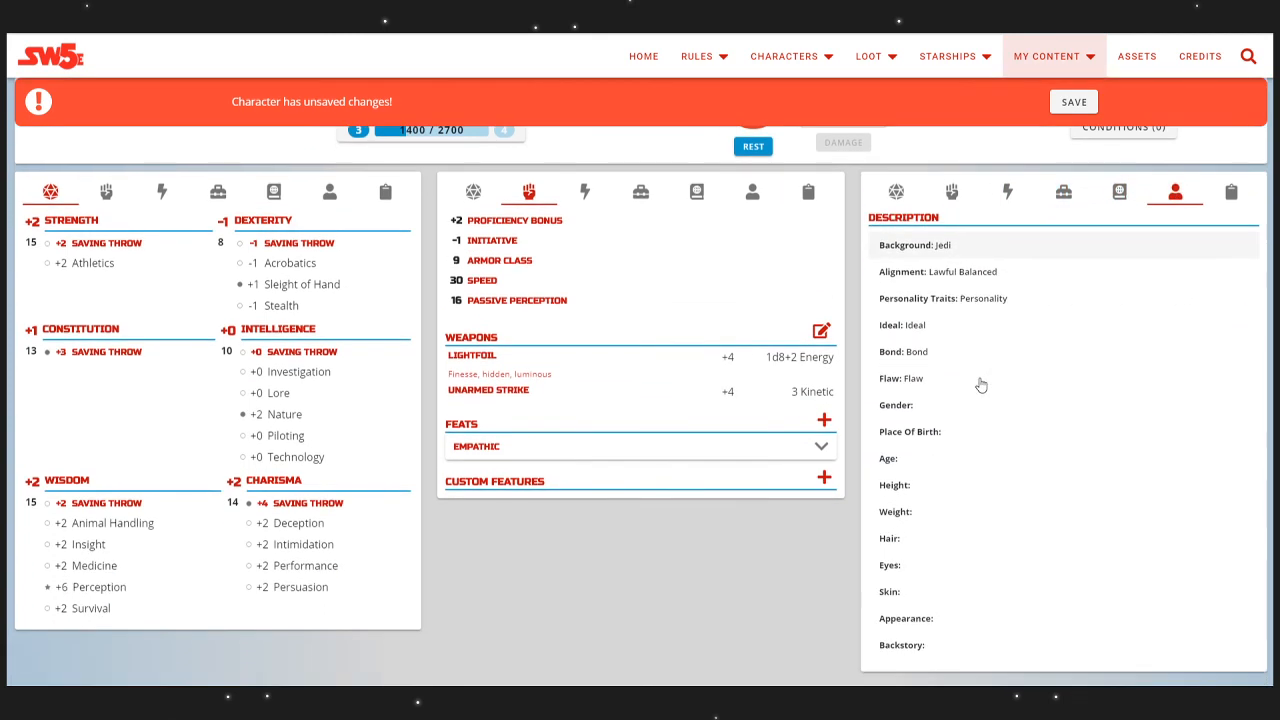
{"action": "scroll", "coordinate": [1000, 380], "scroll_direction": "up", "scroll_amount": 2}
{"action": "left_click", "coordinate": [1231, 318]}
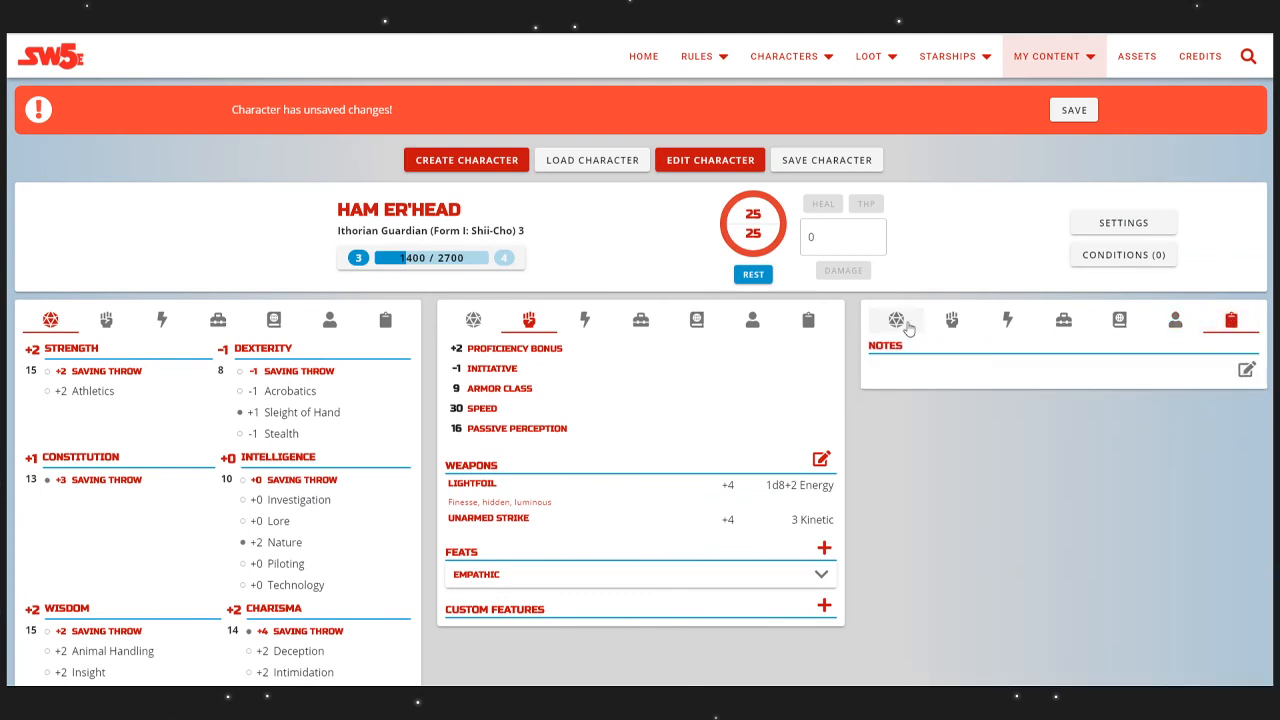
{"action": "left_click", "coordinate": [896, 320]}
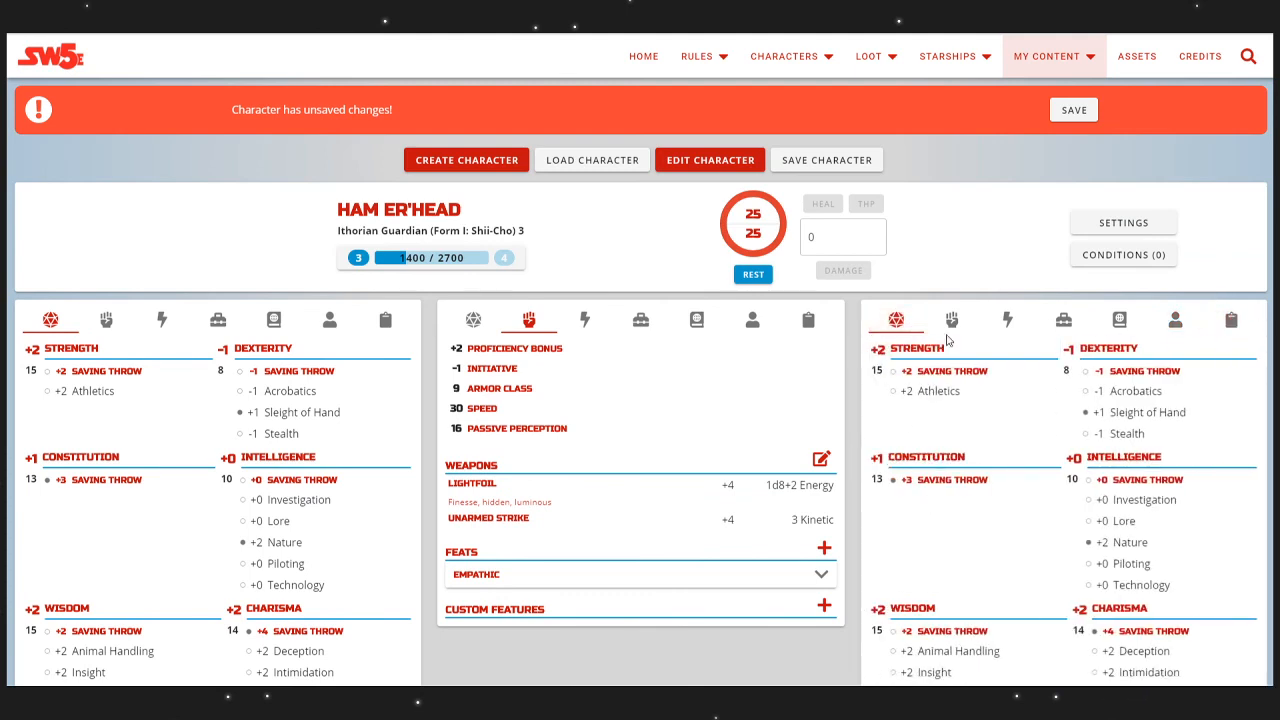
{"action": "left_click", "coordinate": [1006, 320]}
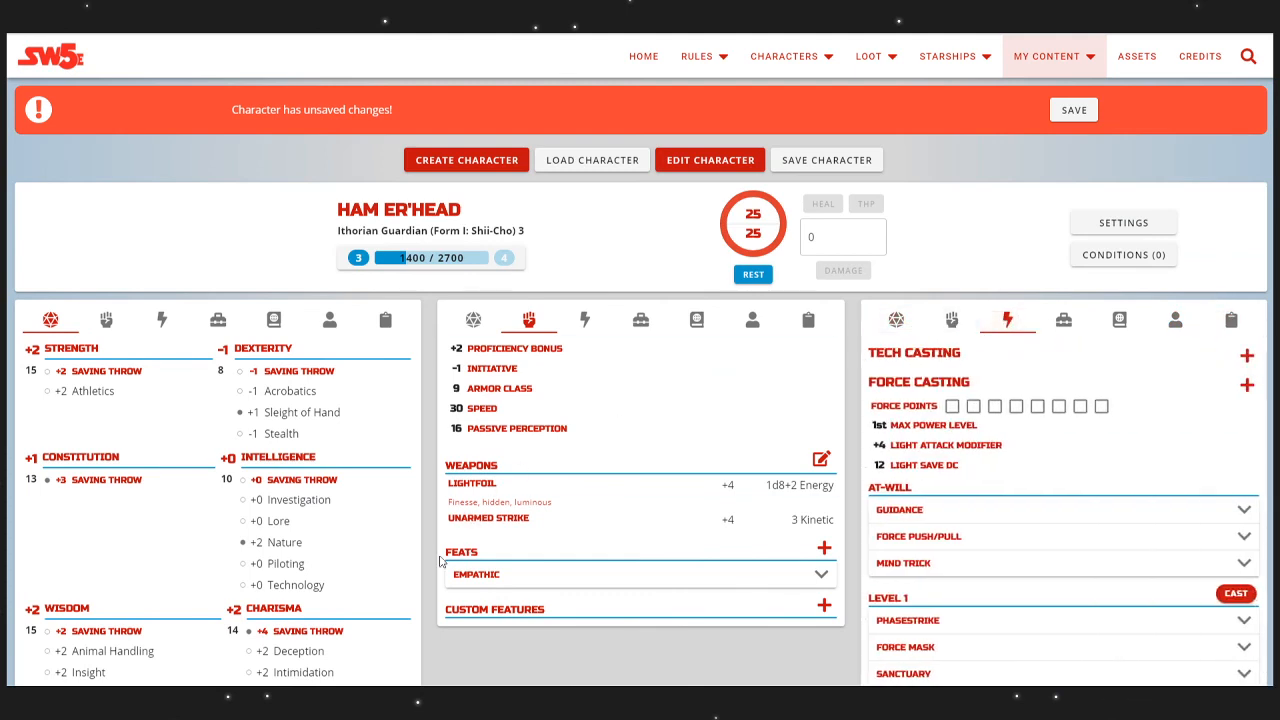
{"action": "scroll", "coordinate": [147, 538], "scroll_direction": "down", "scroll_amount": 1}
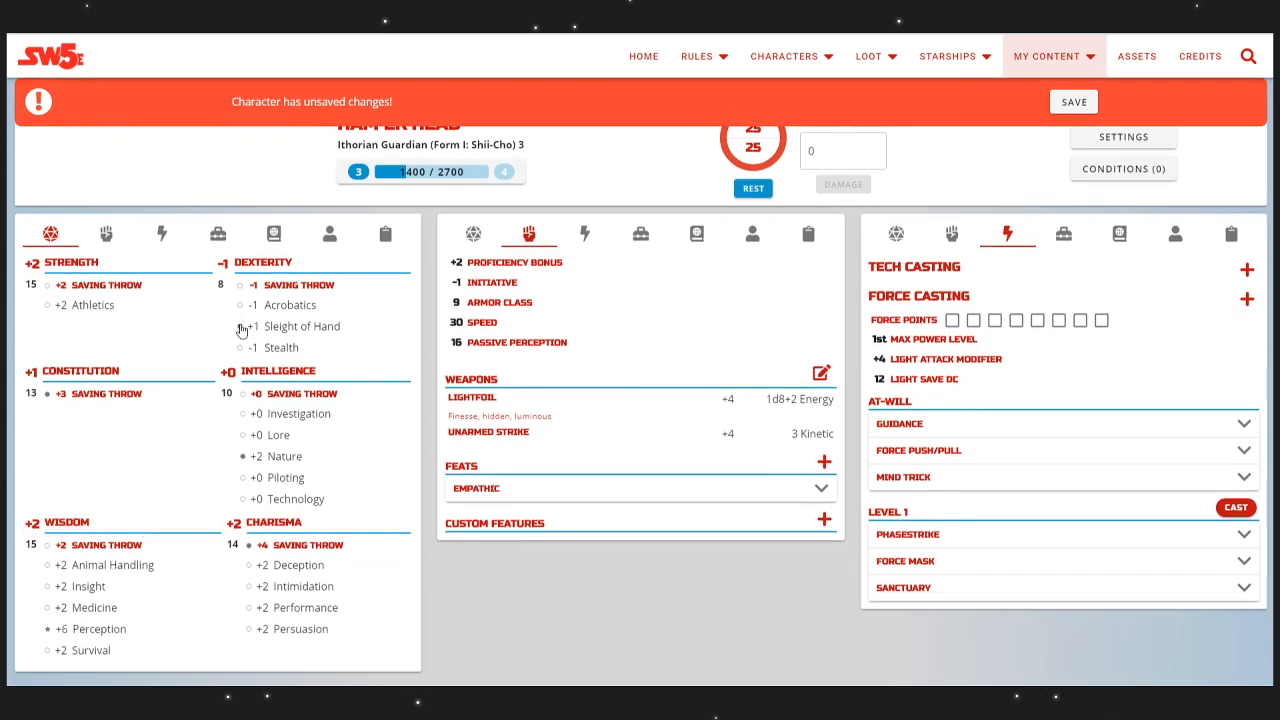
Step: Check the tweak options for the Dexterity score without changing them, then expand the Empathic feat's description
{"action": "left_click", "coordinate": [250, 264]}
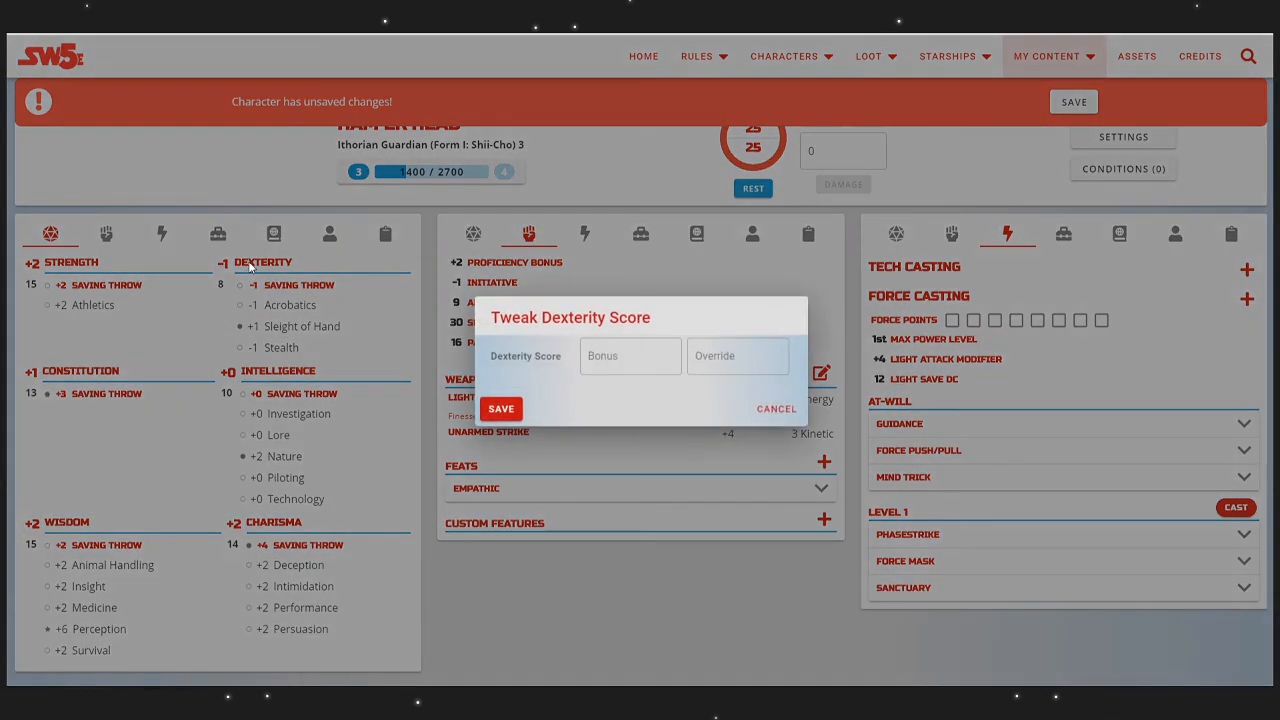
{"action": "left_click", "coordinate": [768, 408]}
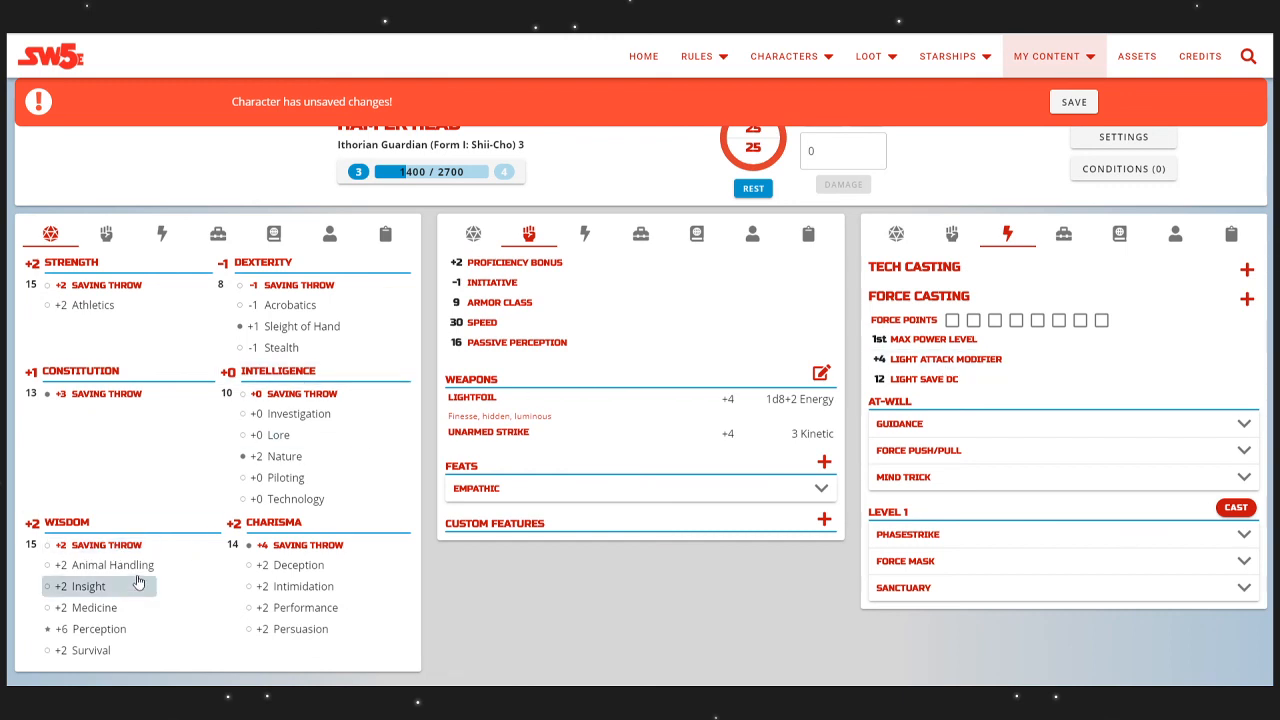
{"action": "left_click", "coordinate": [821, 489]}
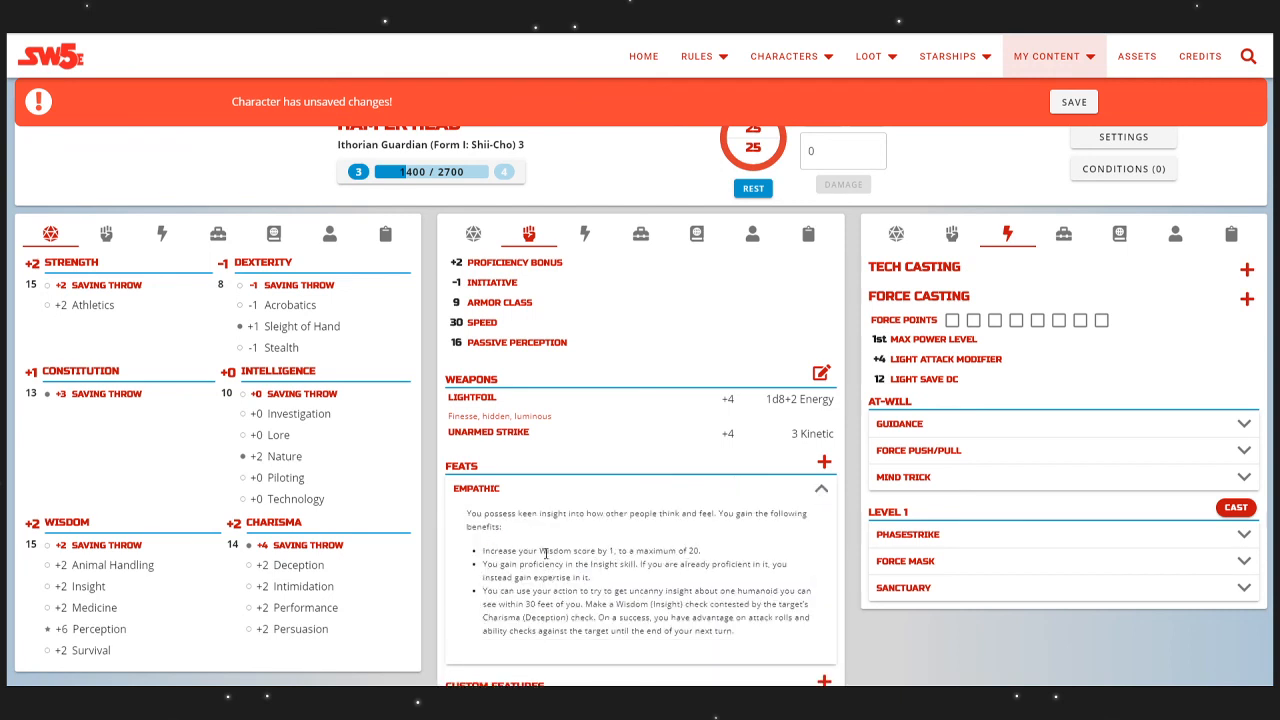
Step: Give the Wisdom score a bonus of 1, save the tweak, and collapse the Empathic feat
{"action": "left_click", "coordinate": [66, 524]}
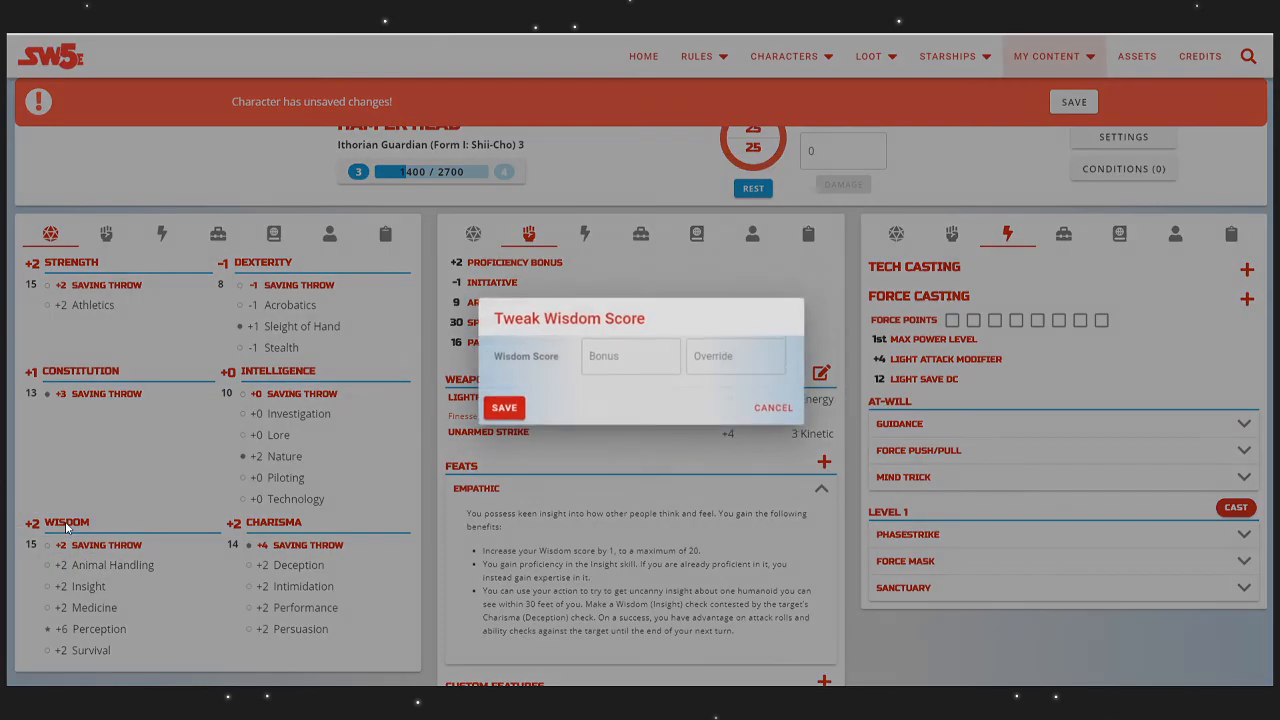
{"action": "left_click", "coordinate": [630, 358]}
{"action": "left_click", "coordinate": [730, 356]}
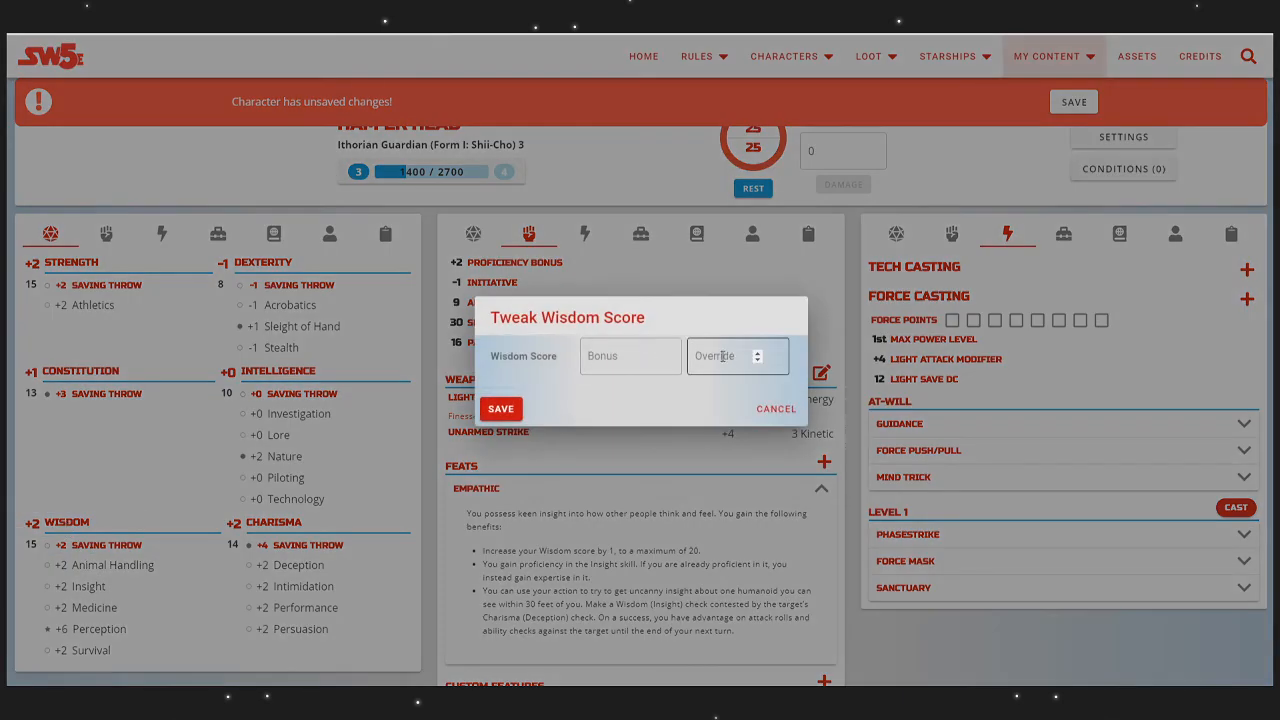
{"action": "left_click", "coordinate": [655, 357]}
{"action": "type", "text": "1"}
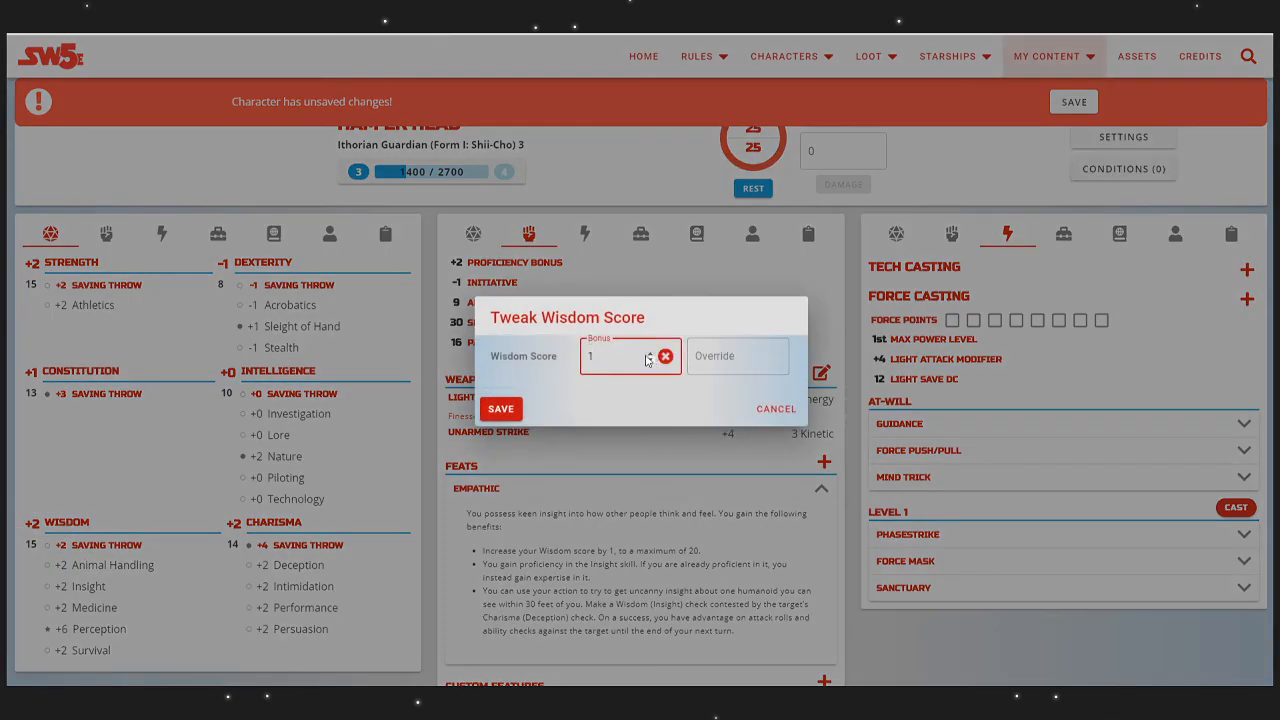
{"action": "left_click", "coordinate": [500, 408]}
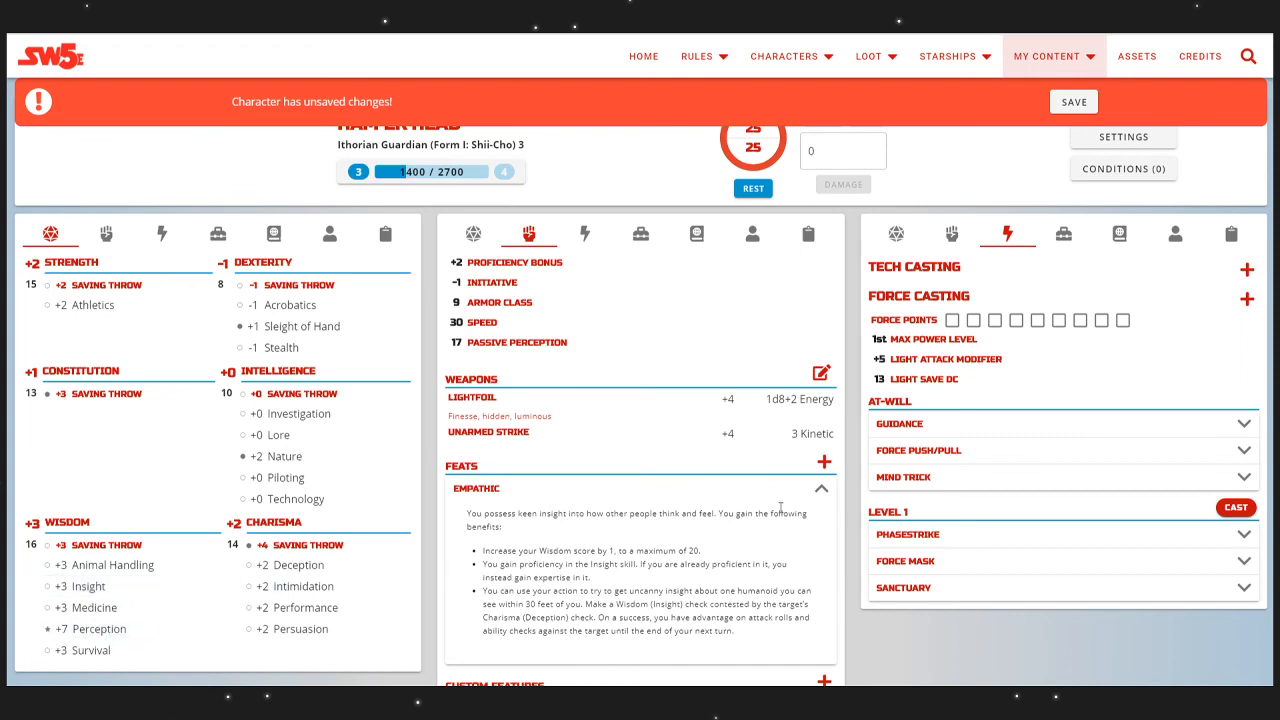
{"action": "left_click", "coordinate": [821, 489]}
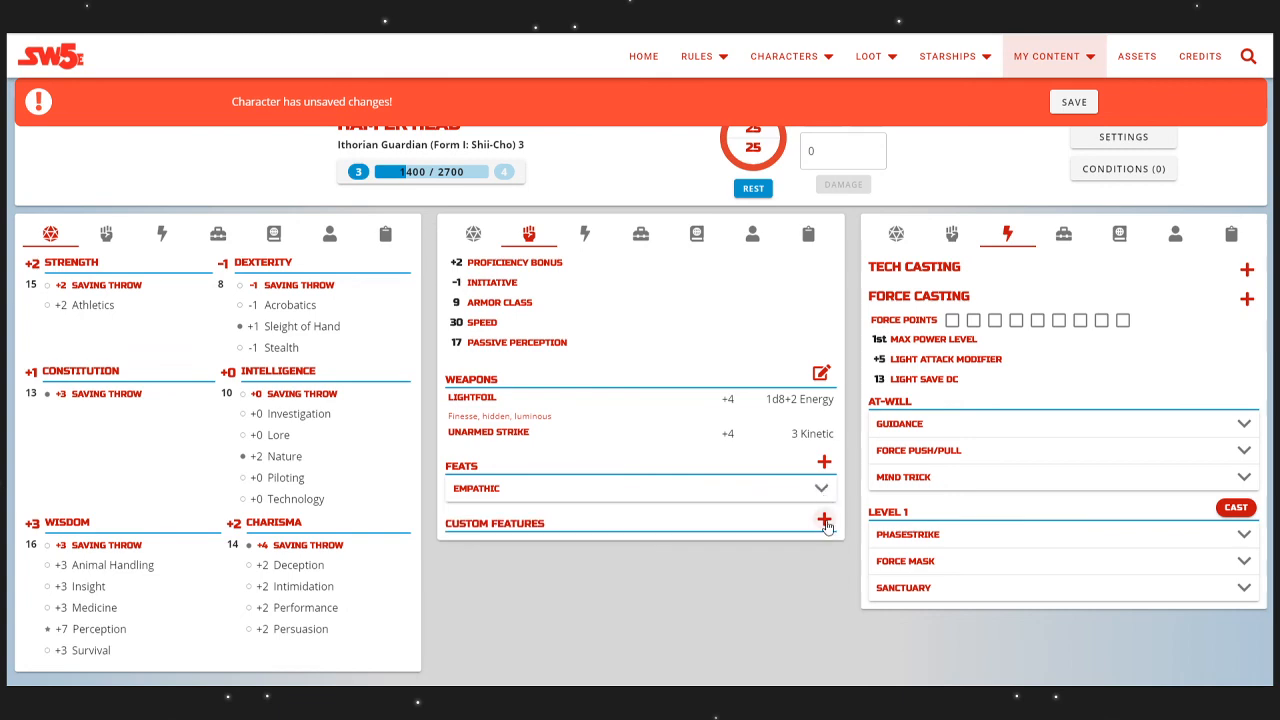
Step: Add a custom feature named "Sonic Scream" with the copied ability description as its feature text
{"action": "left_click", "coordinate": [826, 522]}
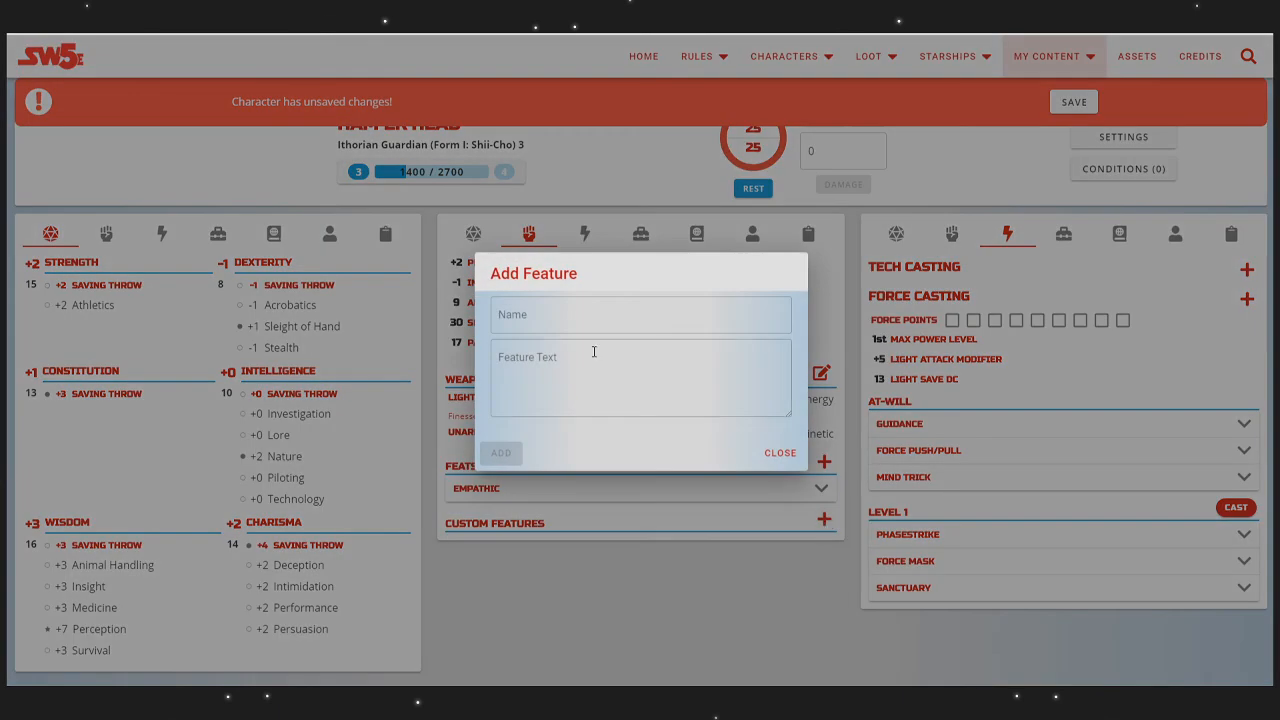
{"action": "left_click", "coordinate": [553, 392]}
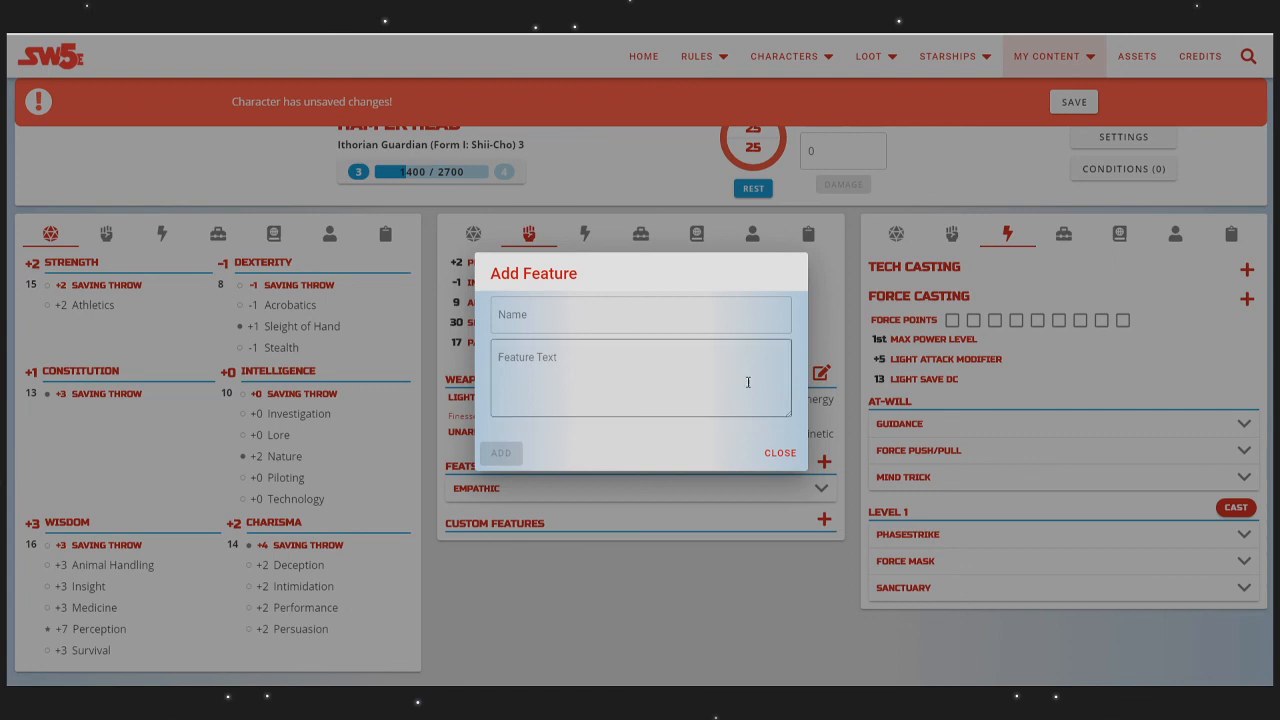
{"action": "left_click", "coordinate": [706, 316]}
{"action": "type", "text": "Sonic Scream"}
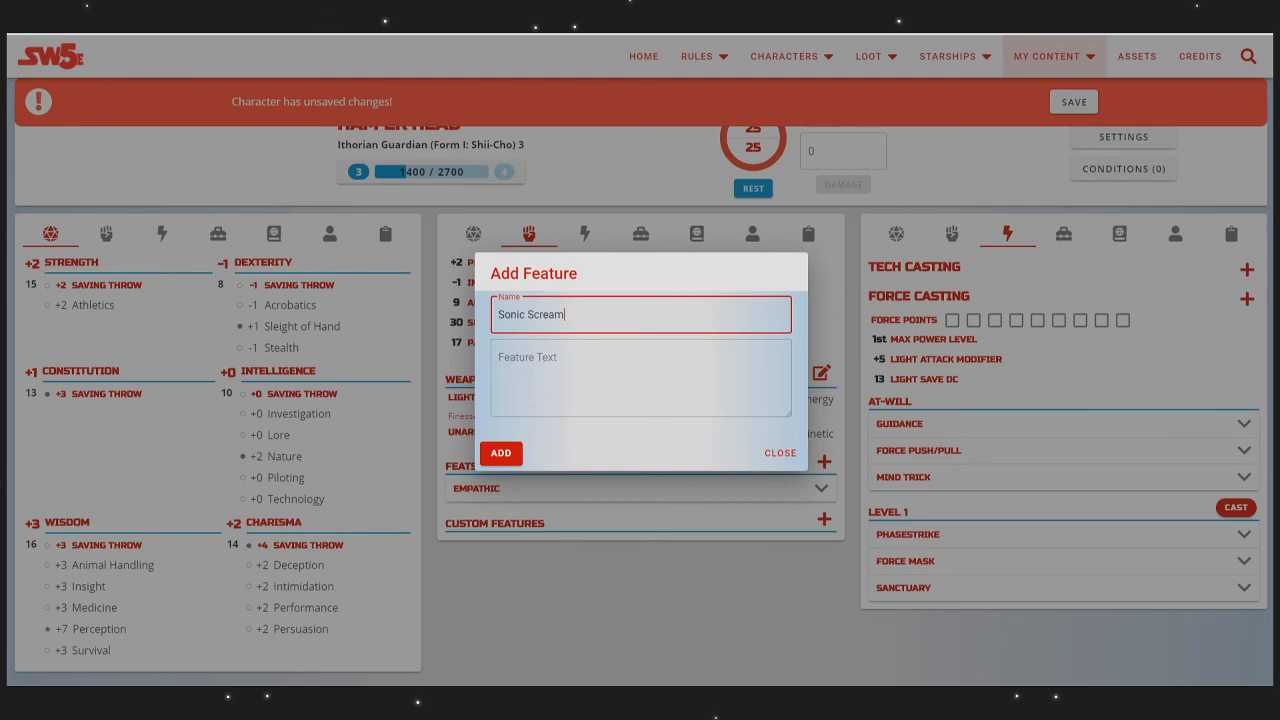
{"action": "left_click", "coordinate": [601, 382]}
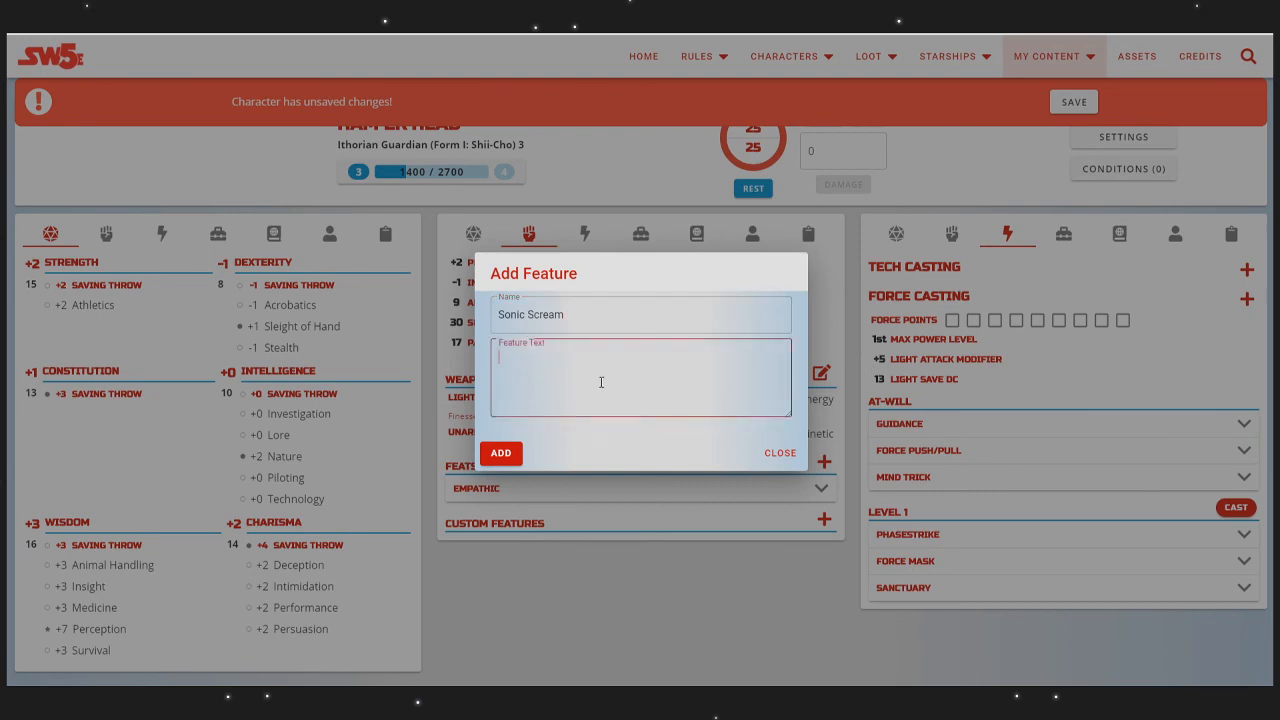
{"action": "key", "text": "ctrl+v"}
{"action": "left_click", "coordinate": [500, 453]}
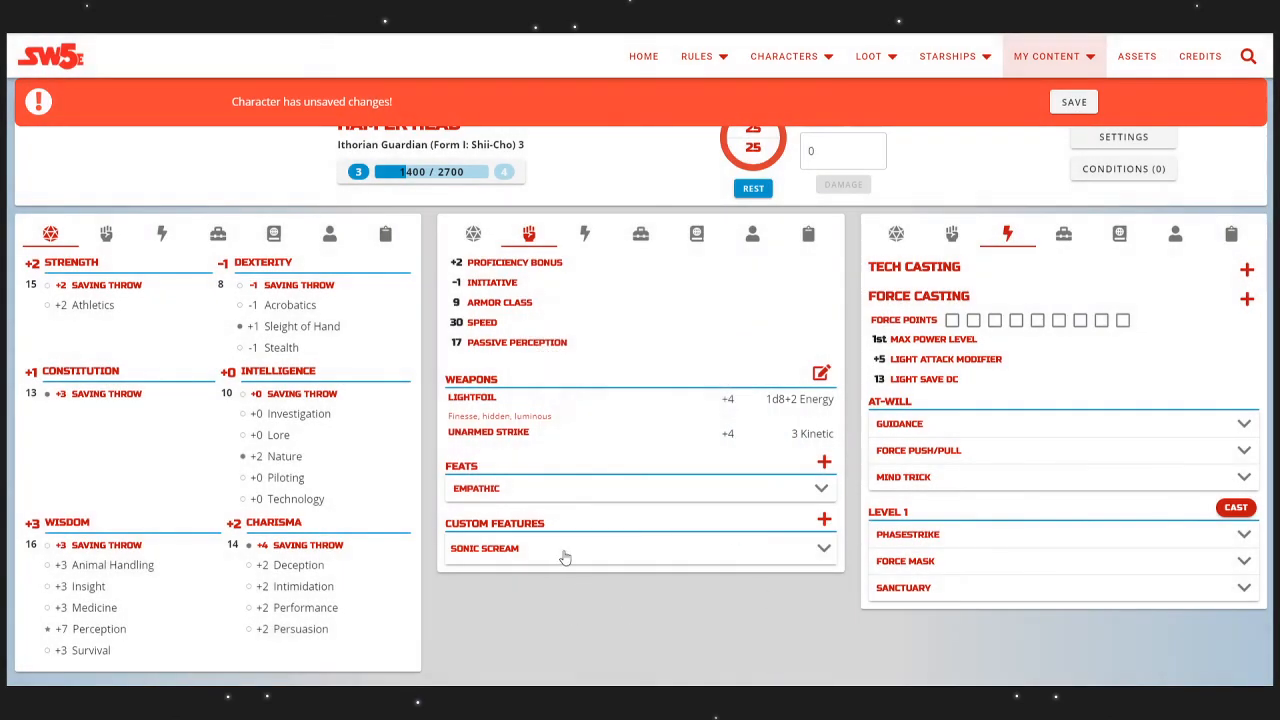
Step: Read the description of the Sonic Scream custom feature, then collapse it
{"action": "left_click", "coordinate": [565, 557]}
{"action": "scroll", "coordinate": [586, 560], "scroll_direction": "down", "scroll_amount": 1}
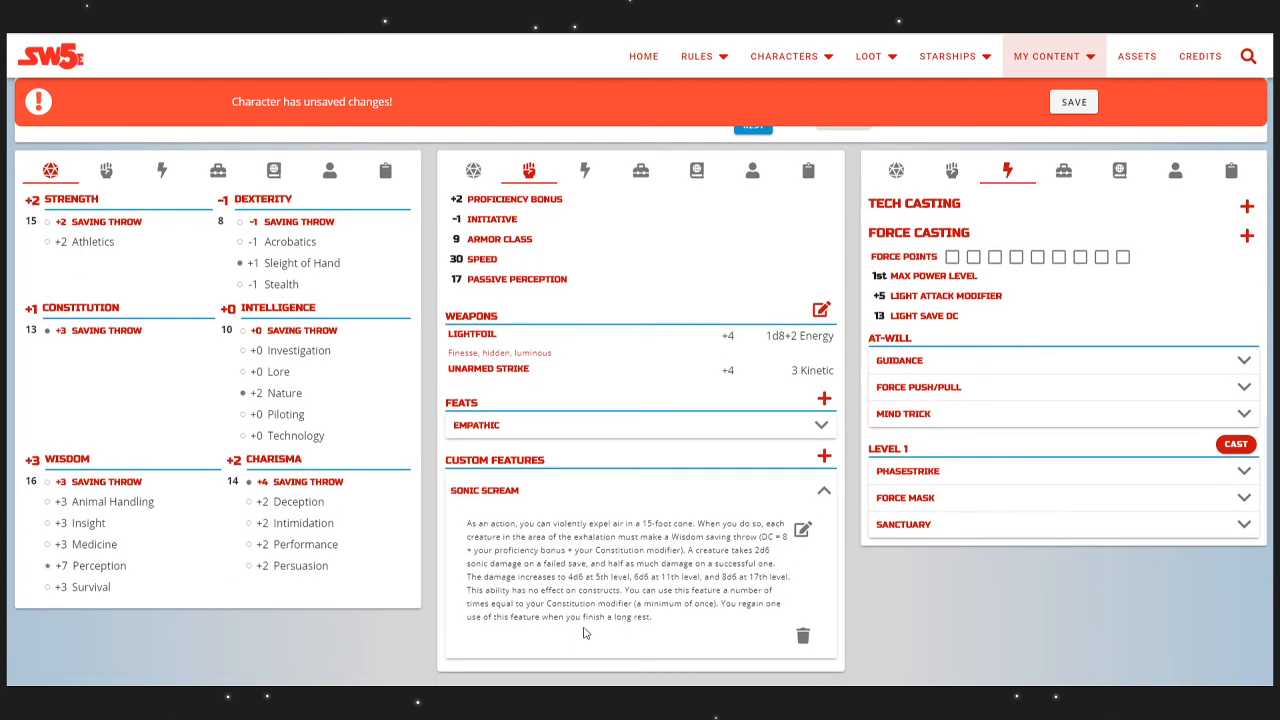
{"action": "left_click", "coordinate": [551, 490]}
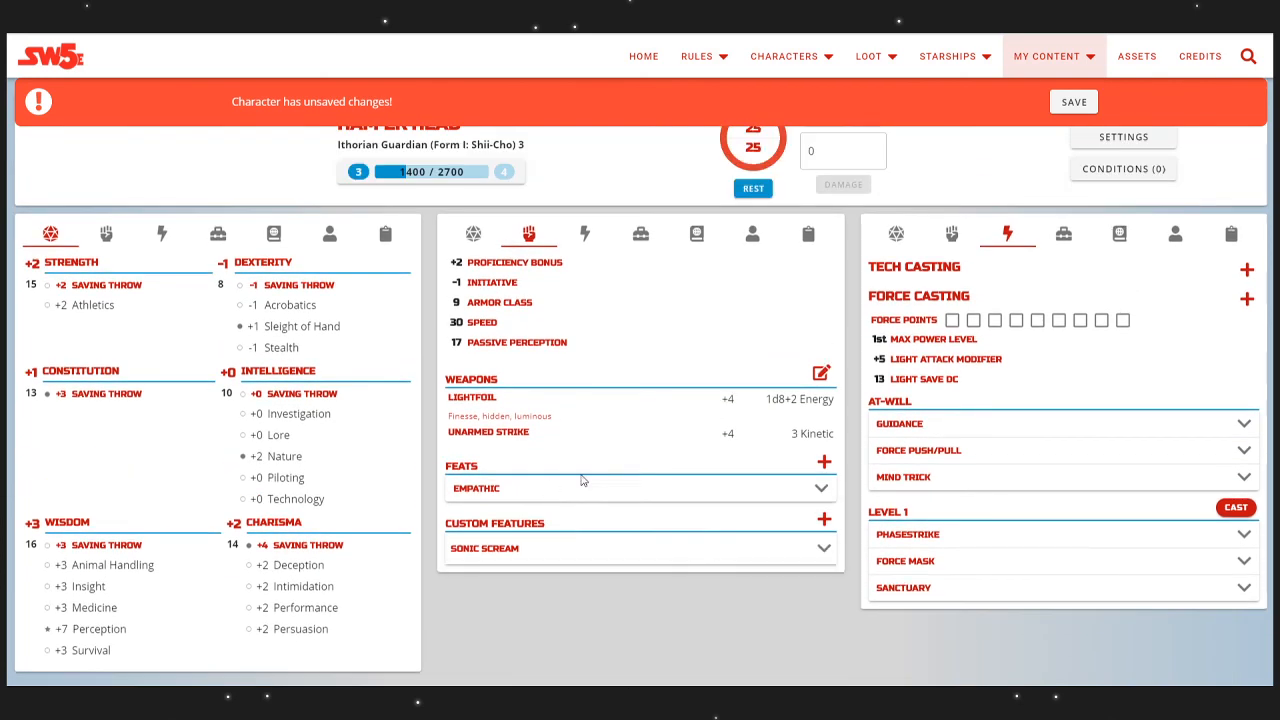
Step: Cast level 1 force powers four times, then mark the last remaining force point as spent
{"action": "scroll", "coordinate": [630, 430], "scroll_direction": "up", "scroll_amount": 2}
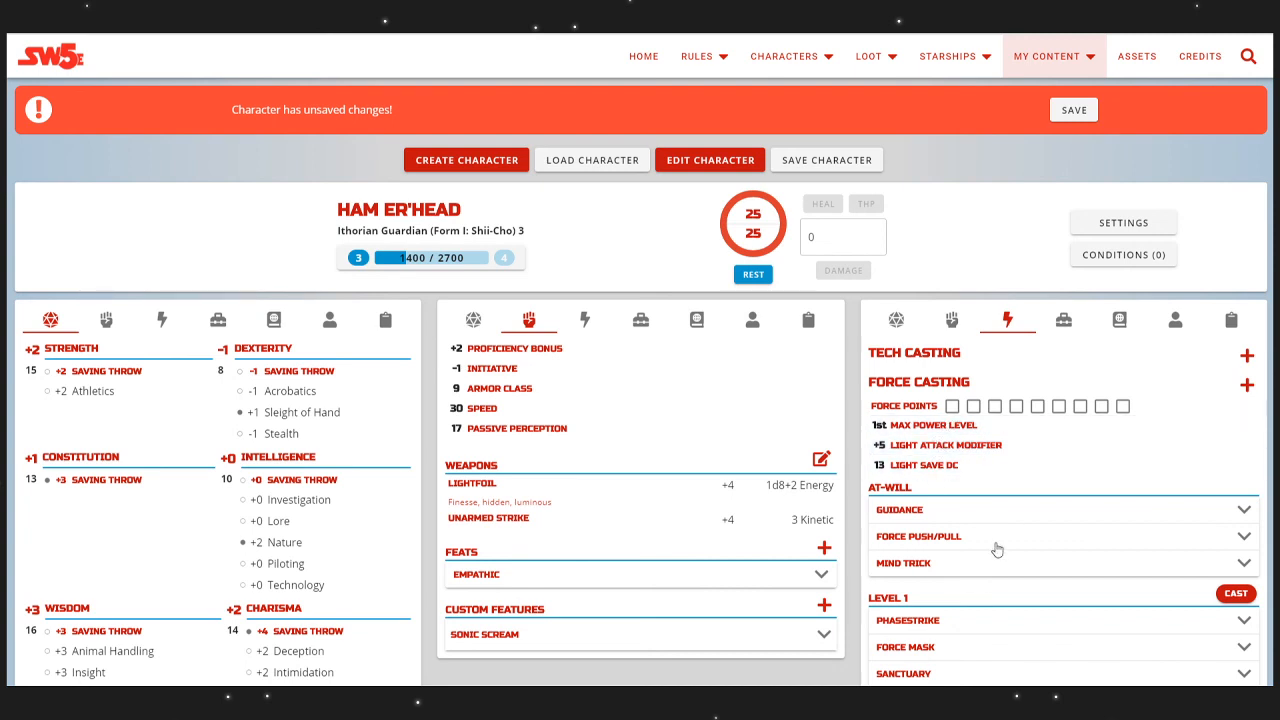
{"action": "scroll", "coordinate": [1045, 640], "scroll_direction": "down", "scroll_amount": 2}
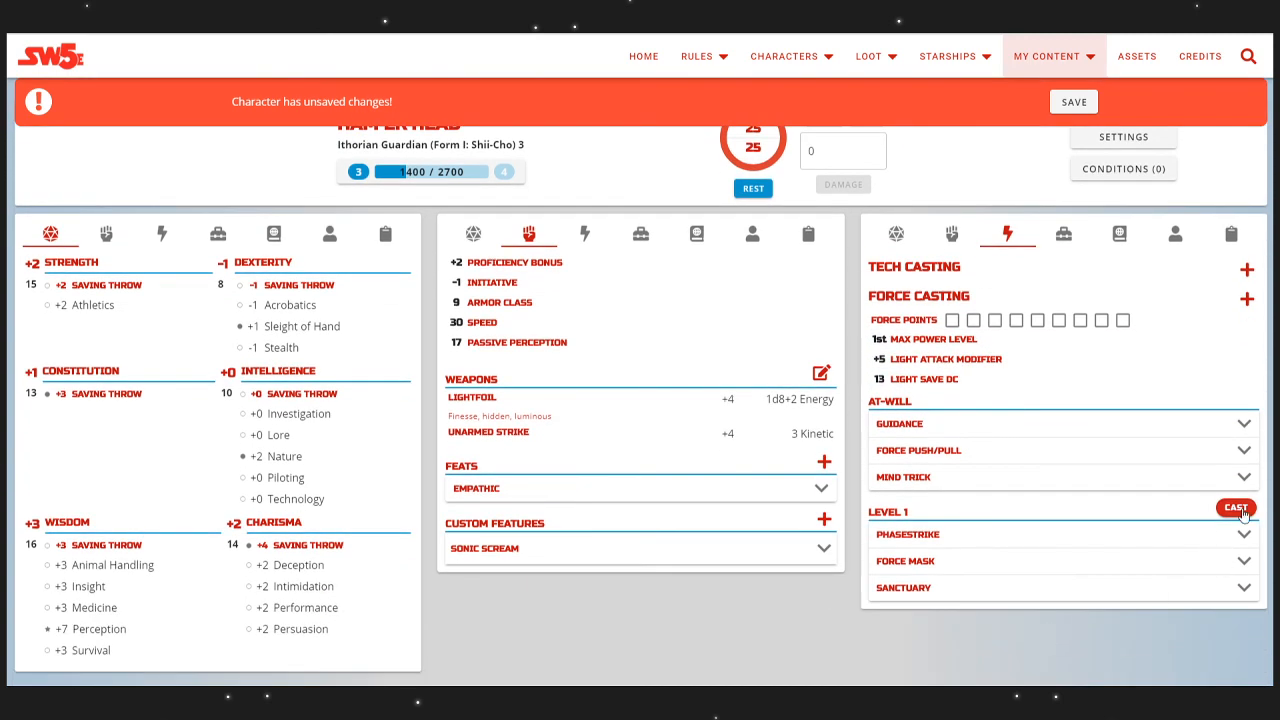
{"action": "left_click", "coordinate": [1240, 509]}
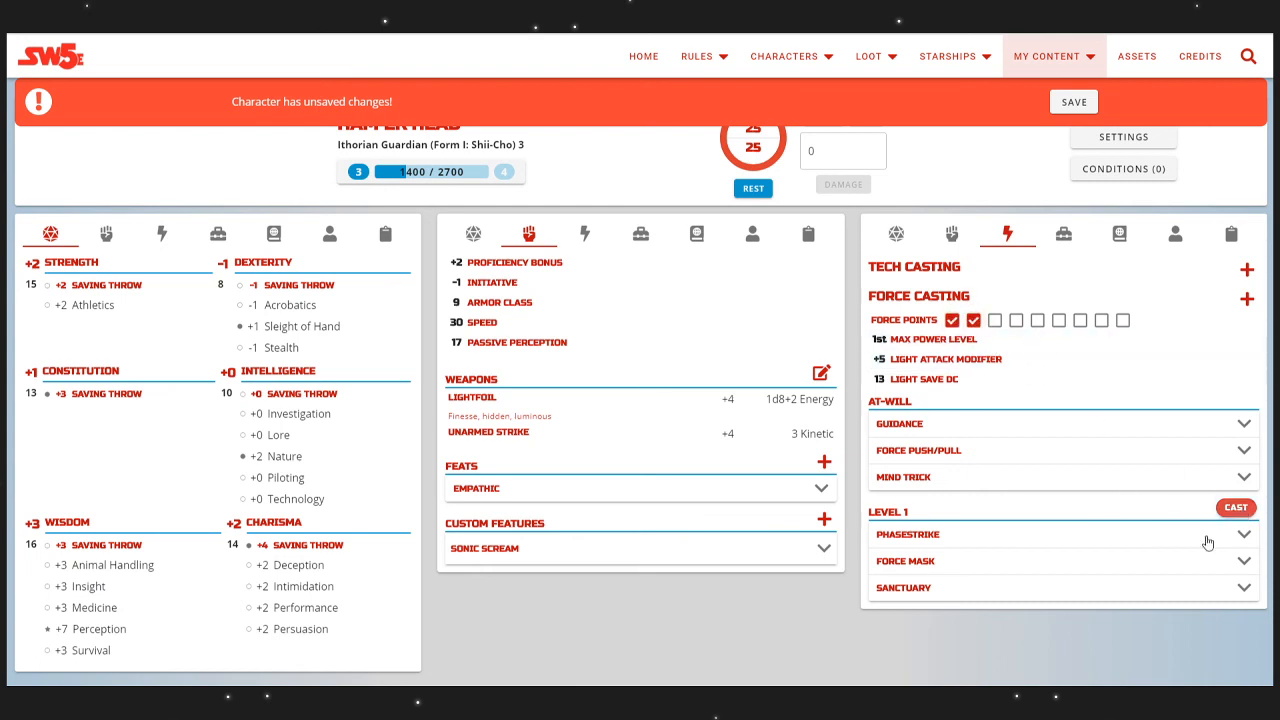
{"action": "left_click", "coordinate": [1240, 509]}
{"action": "left_click", "coordinate": [1240, 509]}
{"action": "left_click", "coordinate": [1238, 509]}
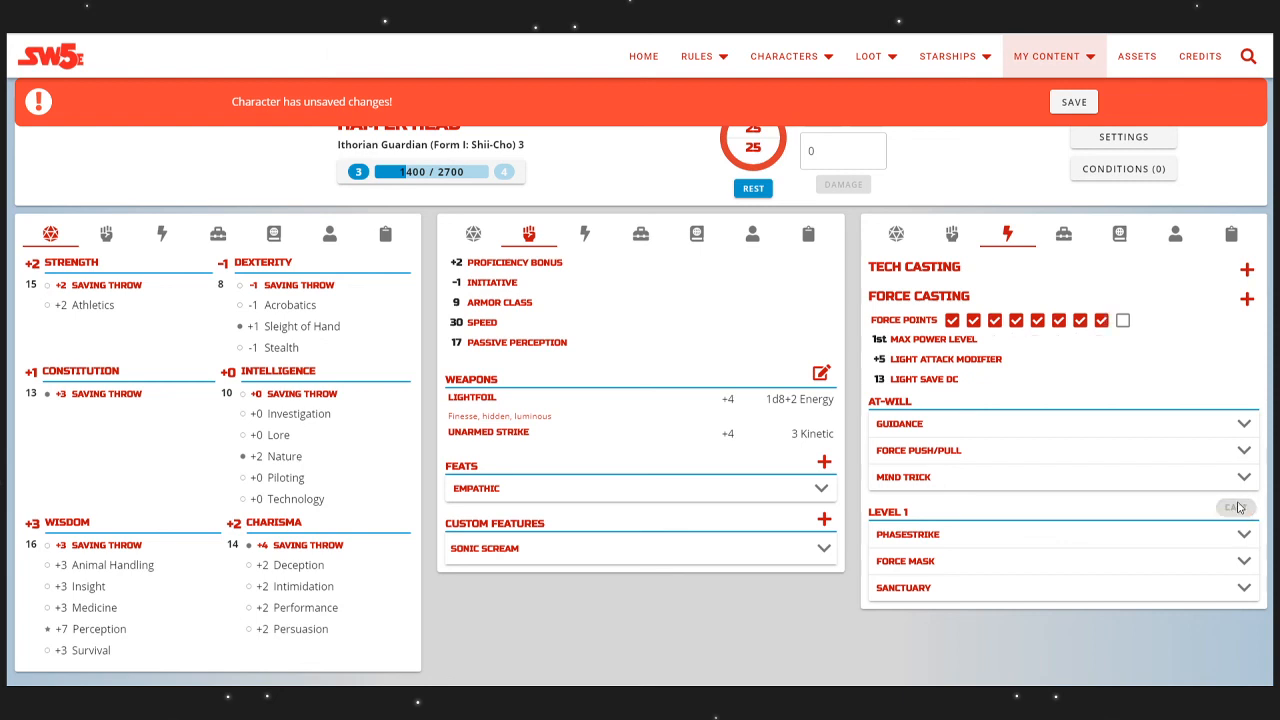
{"action": "left_click", "coordinate": [1122, 322]}
Step: Read the description of the Phasestrike power, then collapse it again
{"action": "left_click", "coordinate": [1243, 536]}
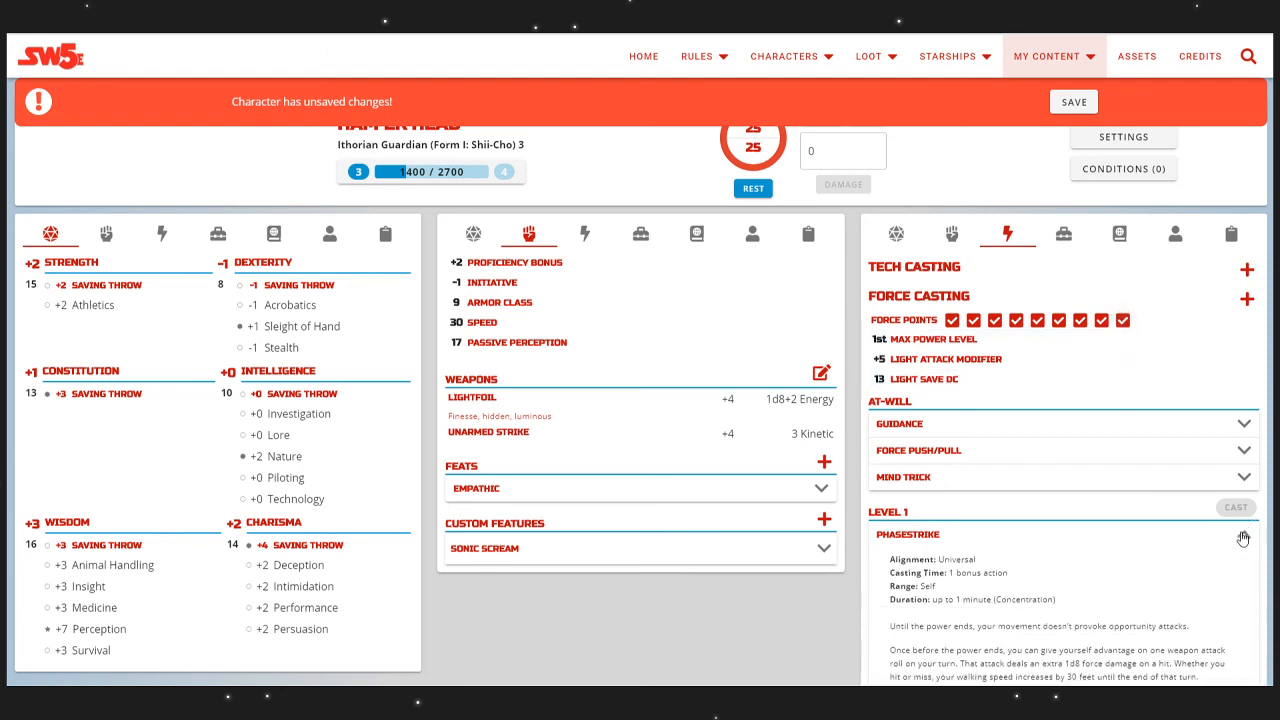
{"action": "left_click", "coordinate": [1243, 536]}
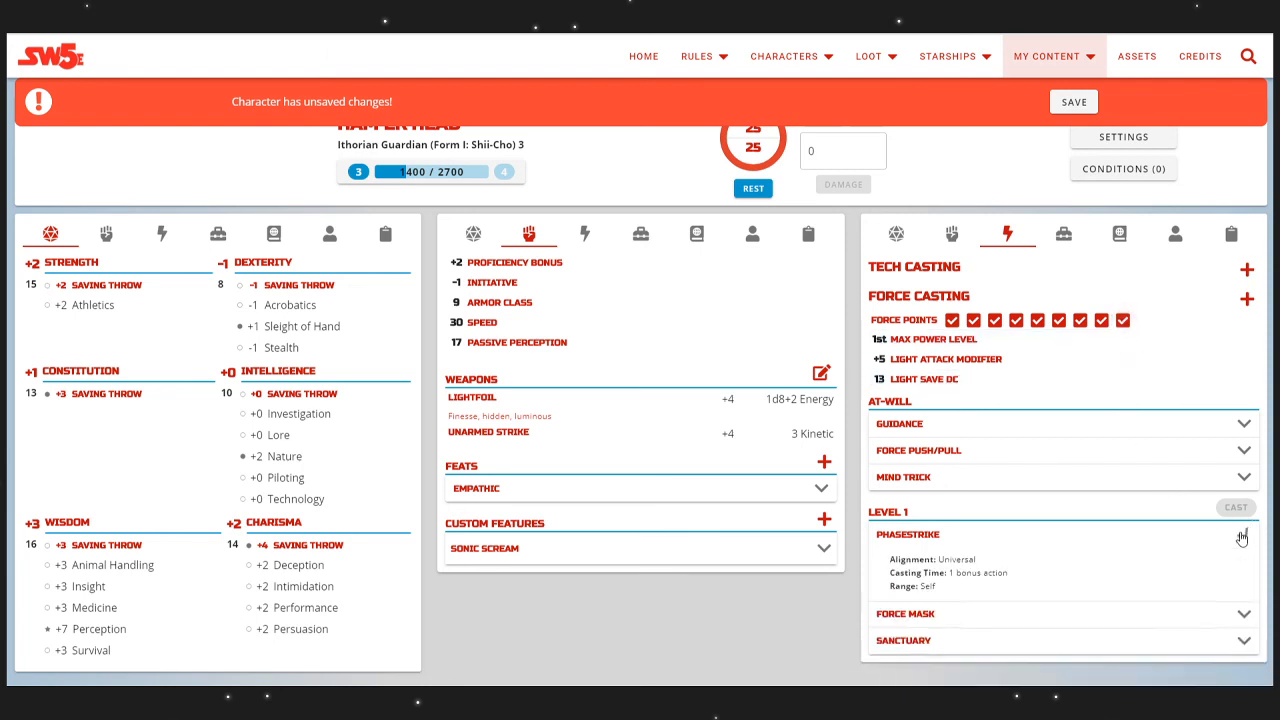
Step: Toggle the force points between spent and available, ending with all of them available
{"action": "left_click", "coordinate": [1122, 319]}
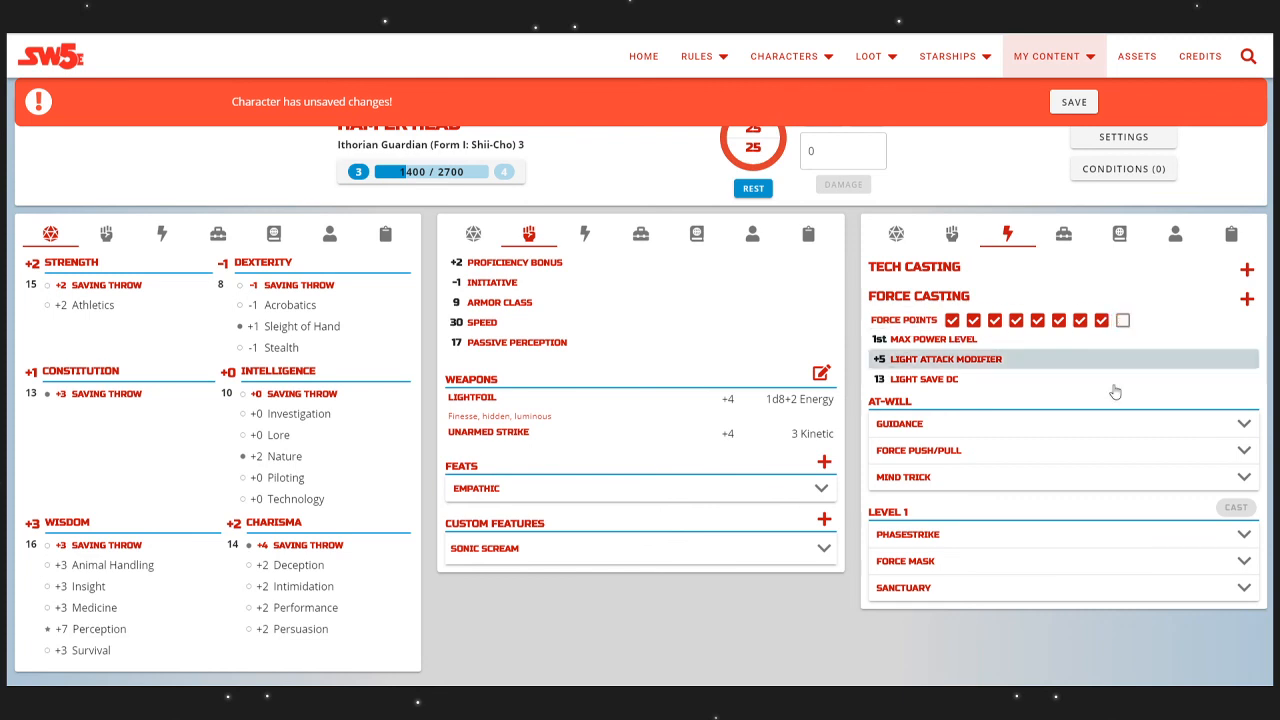
{"action": "left_click", "coordinate": [1123, 317]}
{"action": "left_click", "coordinate": [953, 321]}
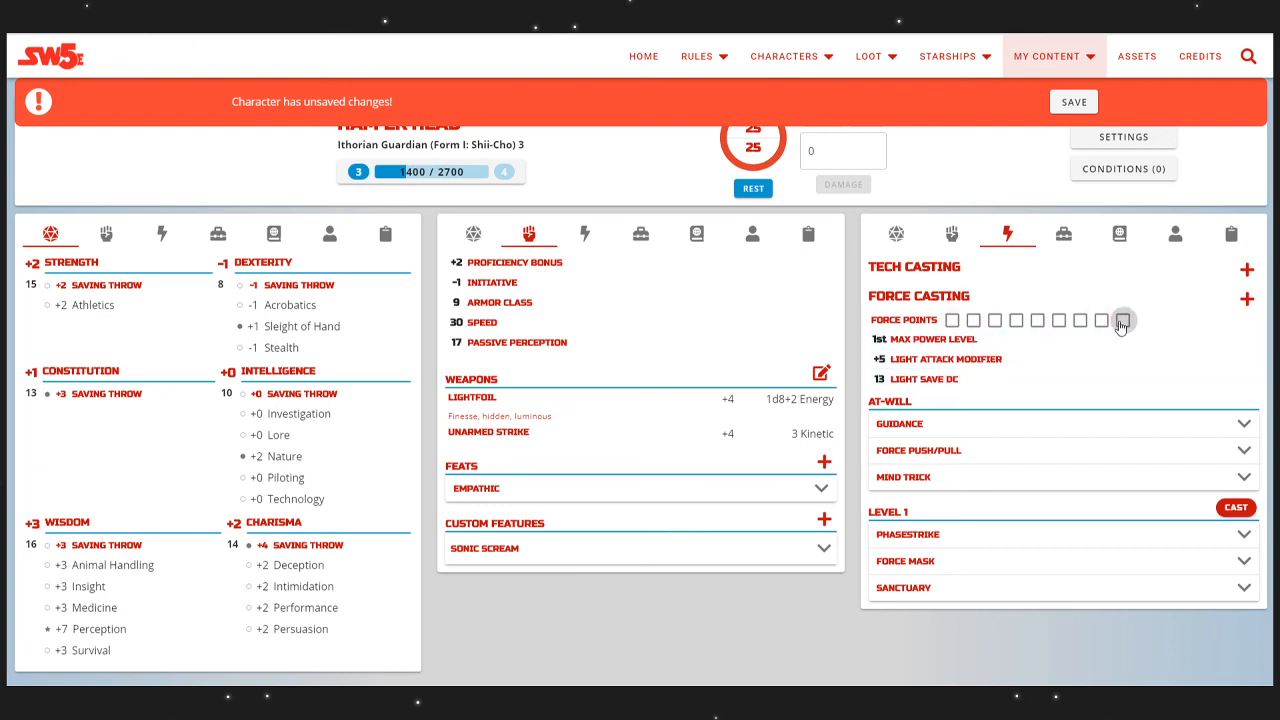
{"action": "left_click", "coordinate": [1121, 322]}
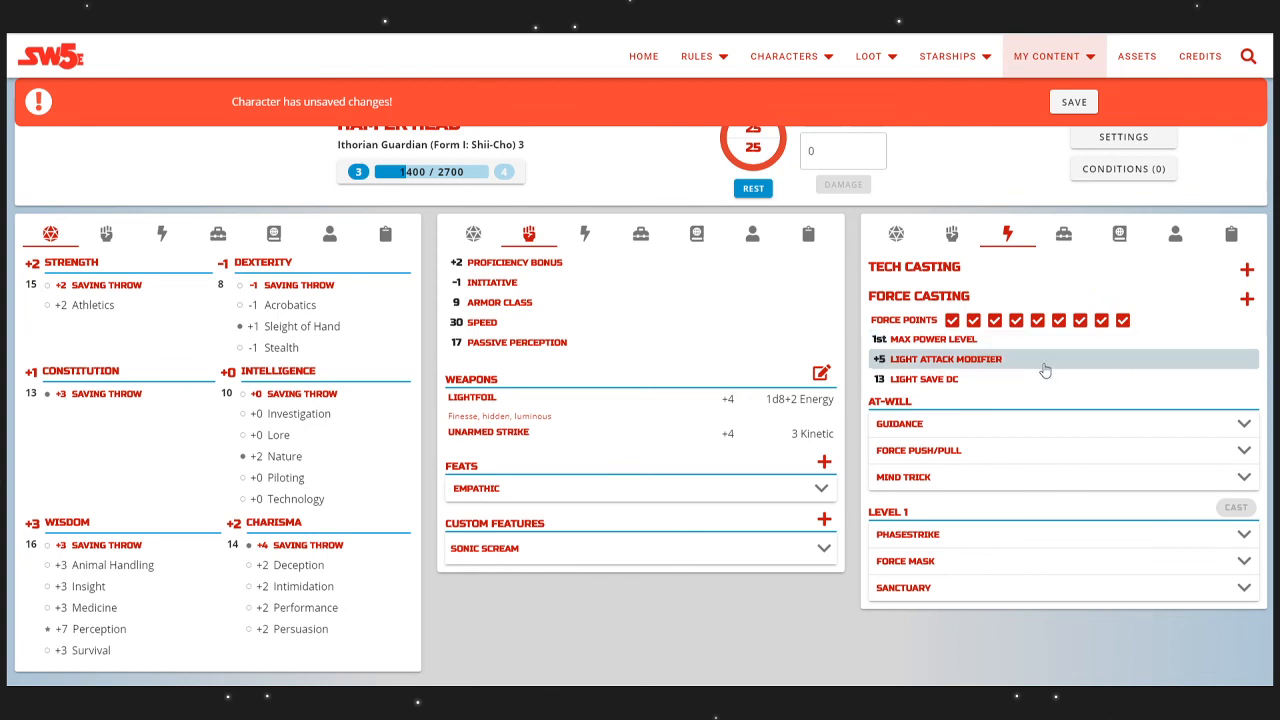
{"action": "left_click", "coordinate": [953, 321]}
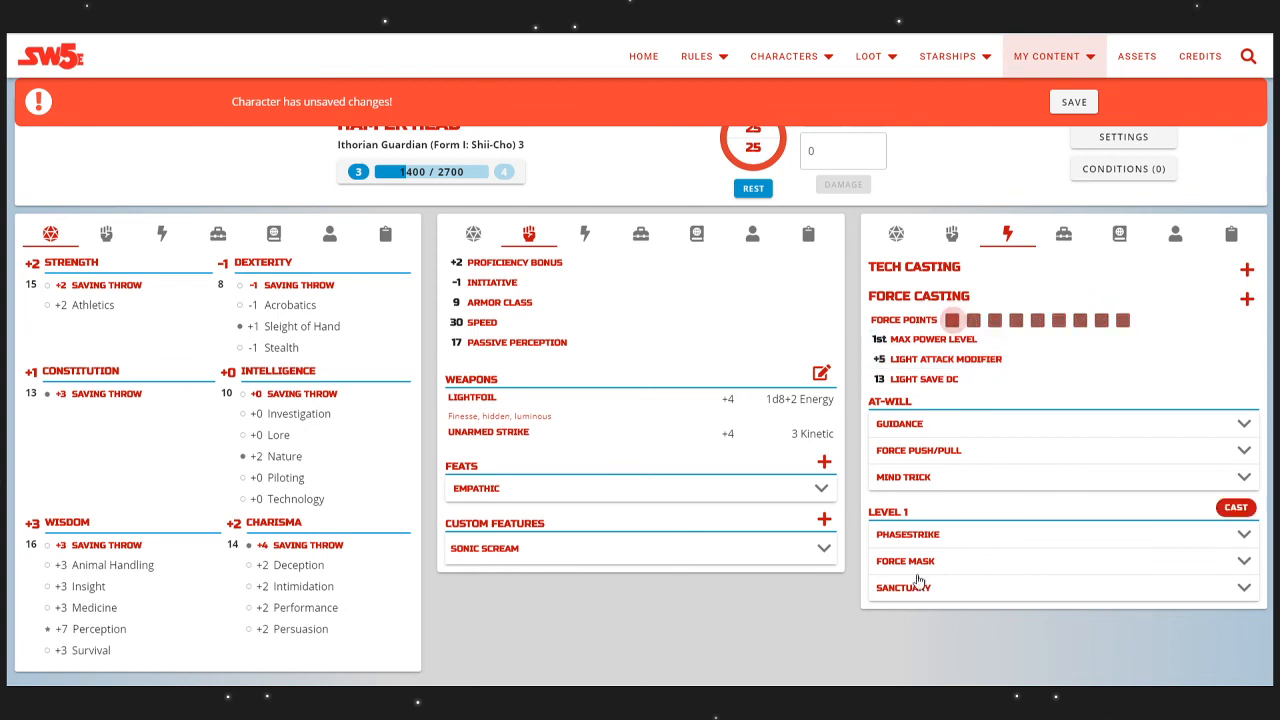
Step: Mark all nine force points as spent, then take a Long Rest to restore them
{"action": "left_click", "coordinate": [1121, 320]}
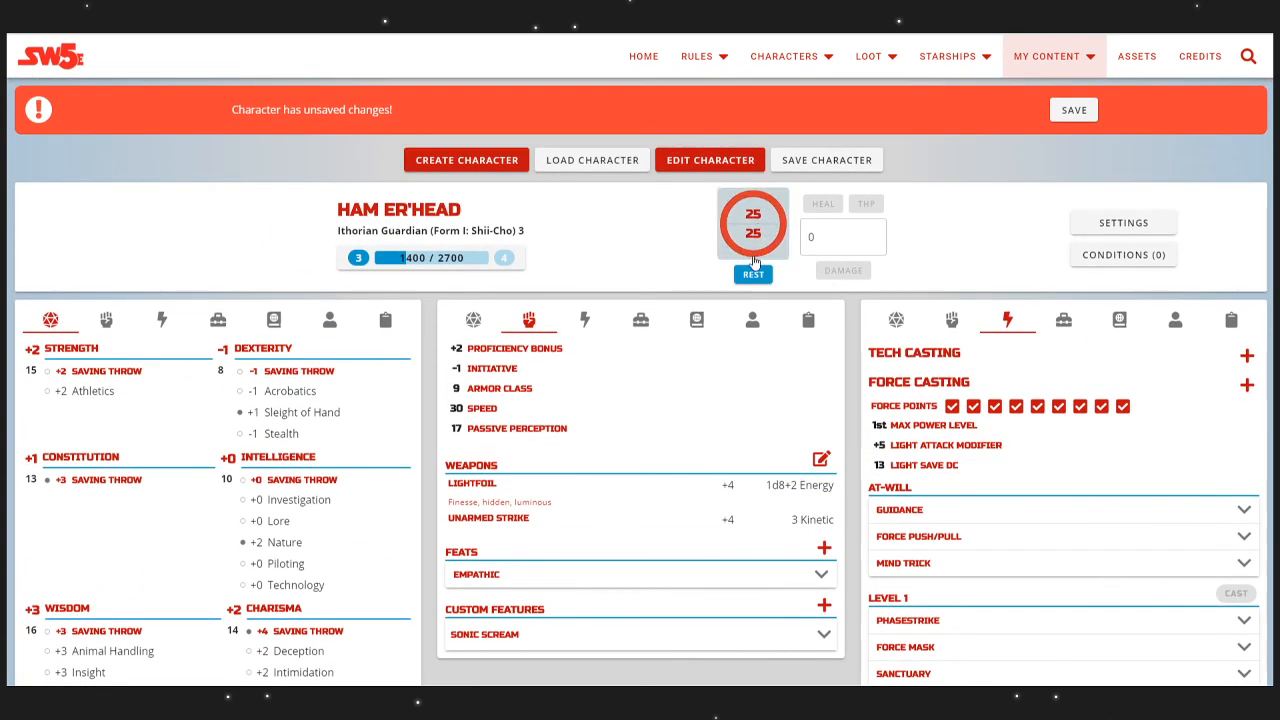
{"action": "left_click", "coordinate": [752, 272]}
{"action": "left_click", "coordinate": [582, 289]}
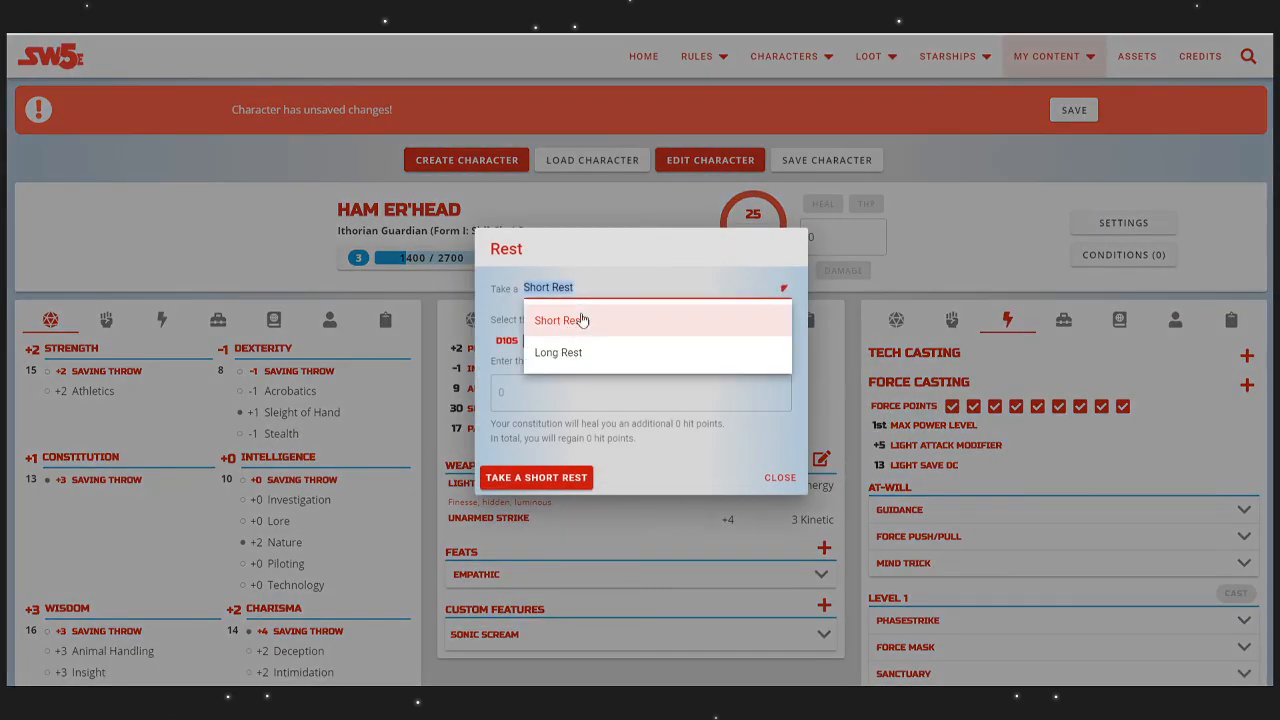
{"action": "left_click", "coordinate": [558, 352]}
{"action": "left_click", "coordinate": [548, 418]}
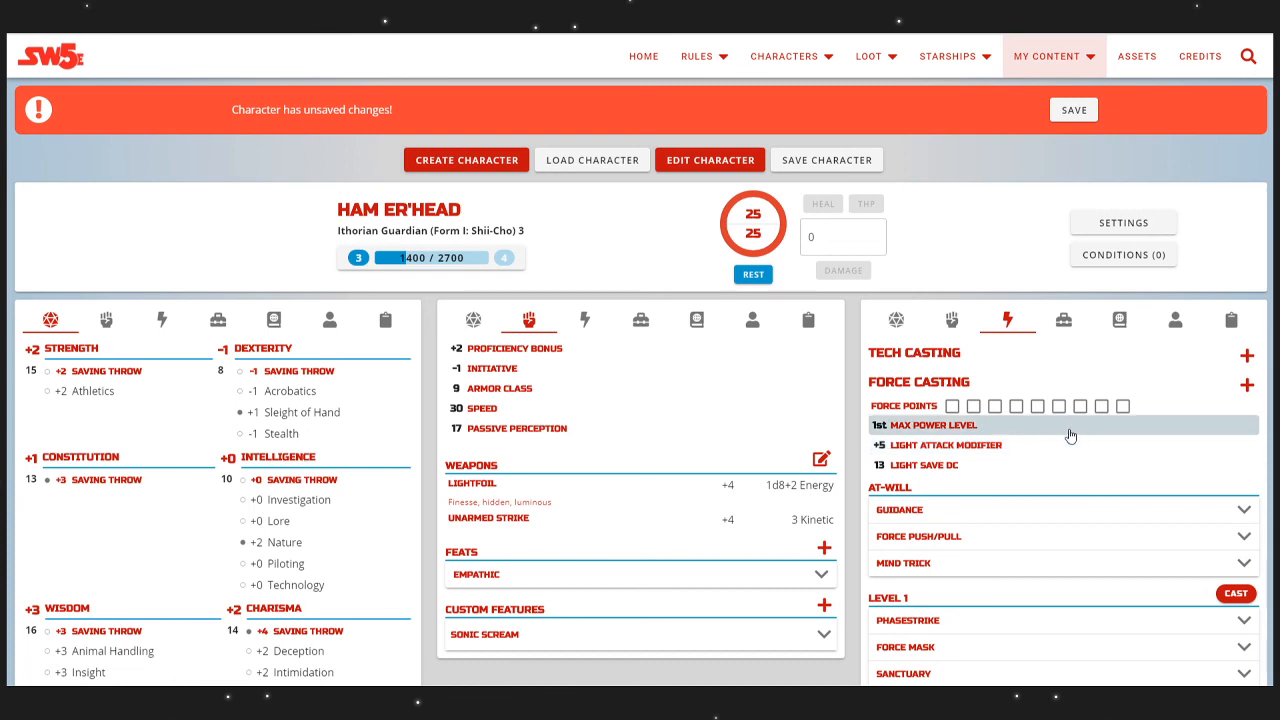
Step: Check the options for saving the character to a file or as text, then close them without saving
{"action": "scroll", "coordinate": [1104, 513], "scroll_direction": "down", "scroll_amount": 1}
{"action": "scroll", "coordinate": [1104, 513], "scroll_direction": "up", "scroll_amount": 1}
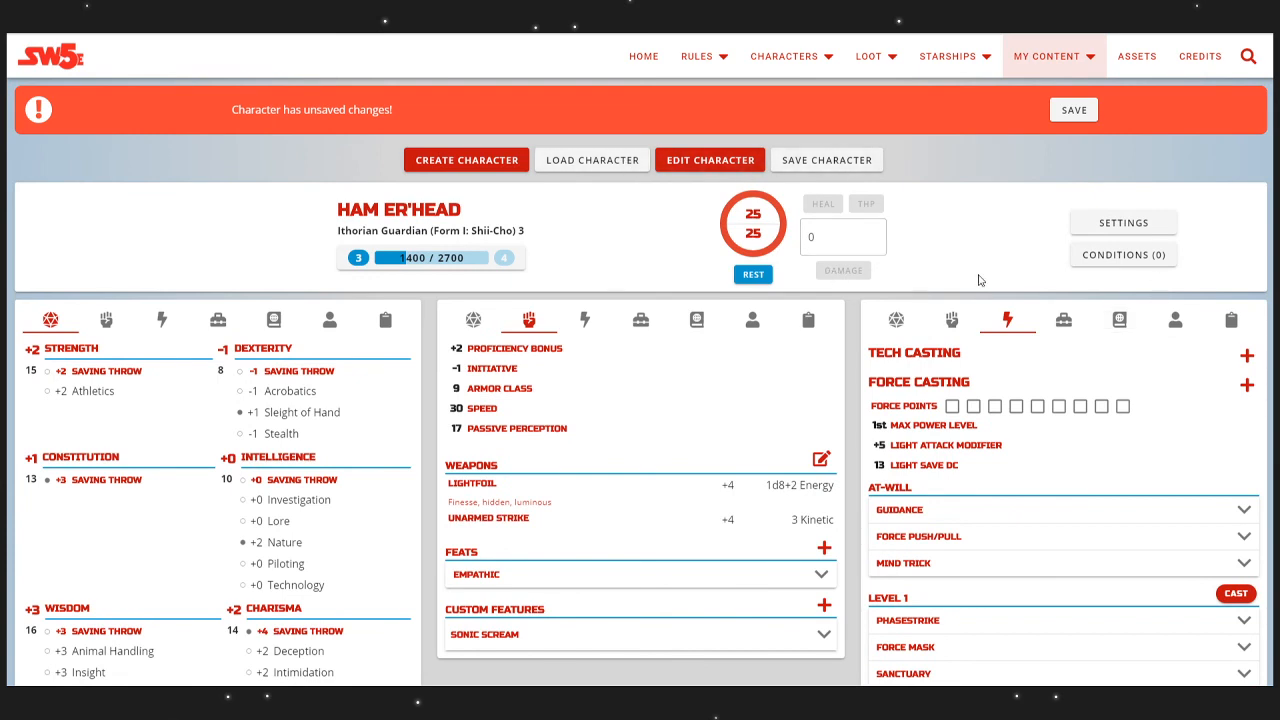
{"action": "scroll", "coordinate": [1013, 320], "scroll_direction": "down", "scroll_amount": 1}
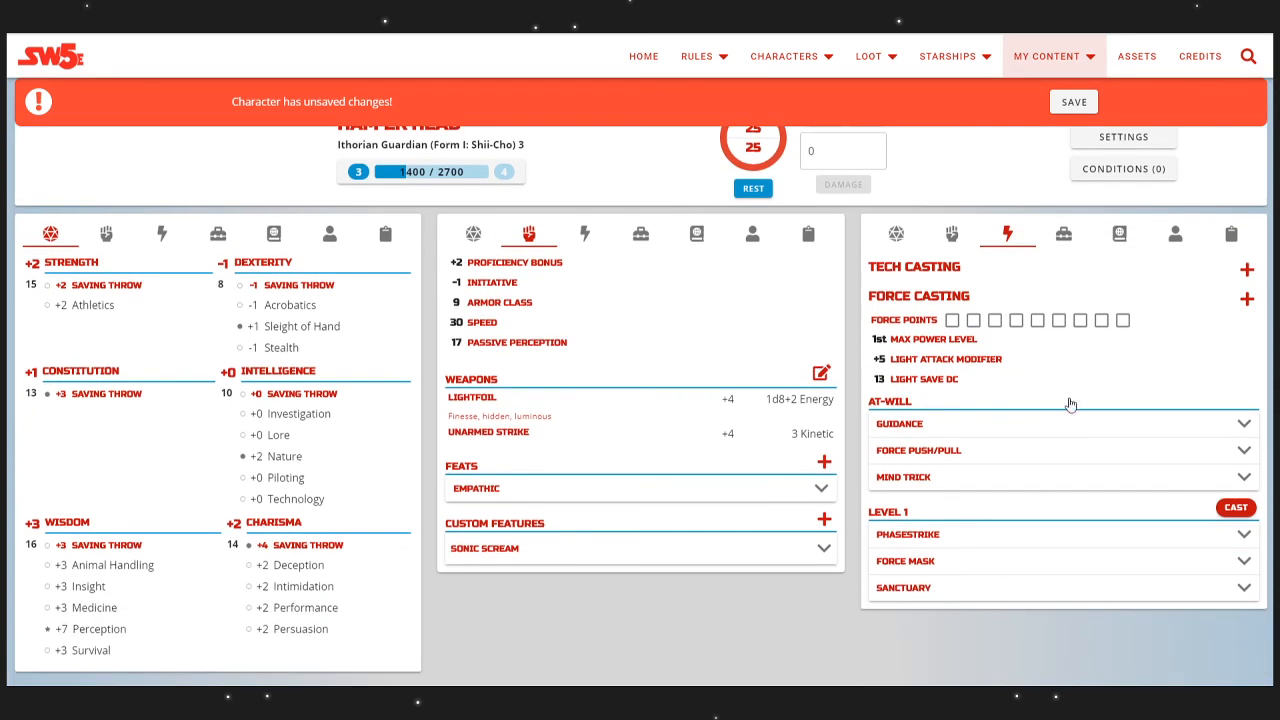
{"action": "scroll", "coordinate": [1066, 398], "scroll_direction": "up", "scroll_amount": 1}
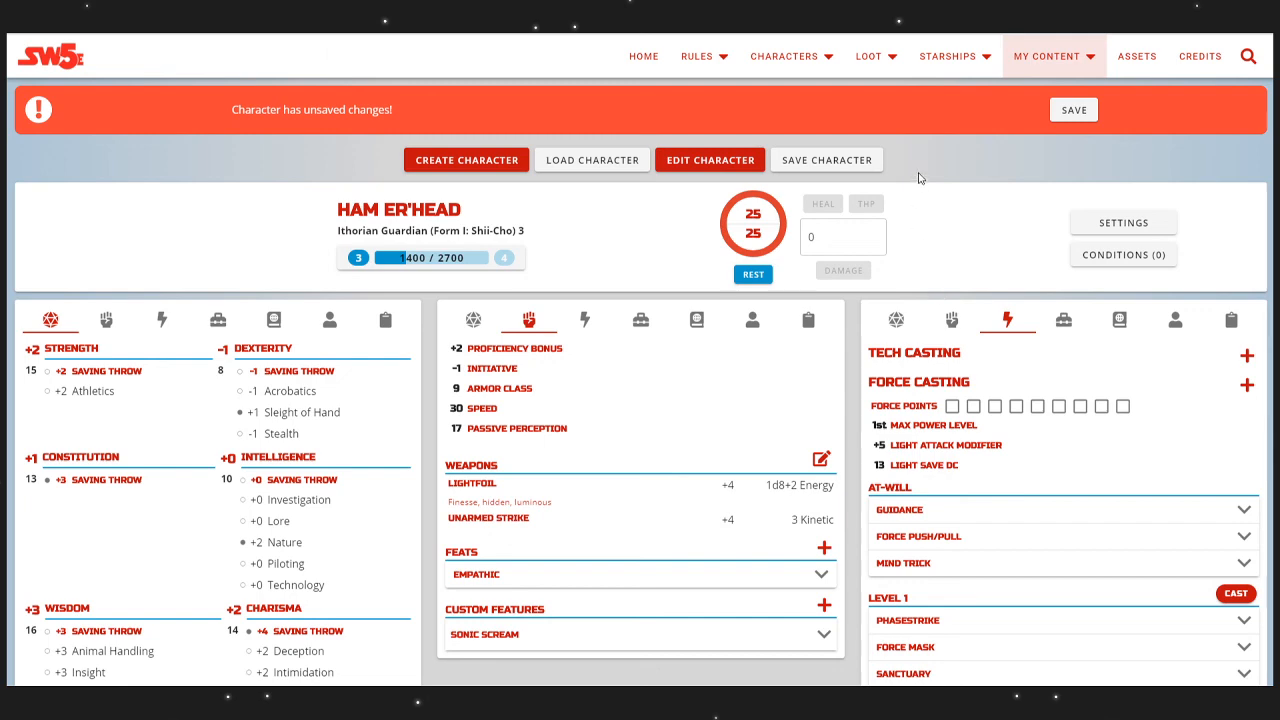
{"action": "left_click", "coordinate": [828, 163]}
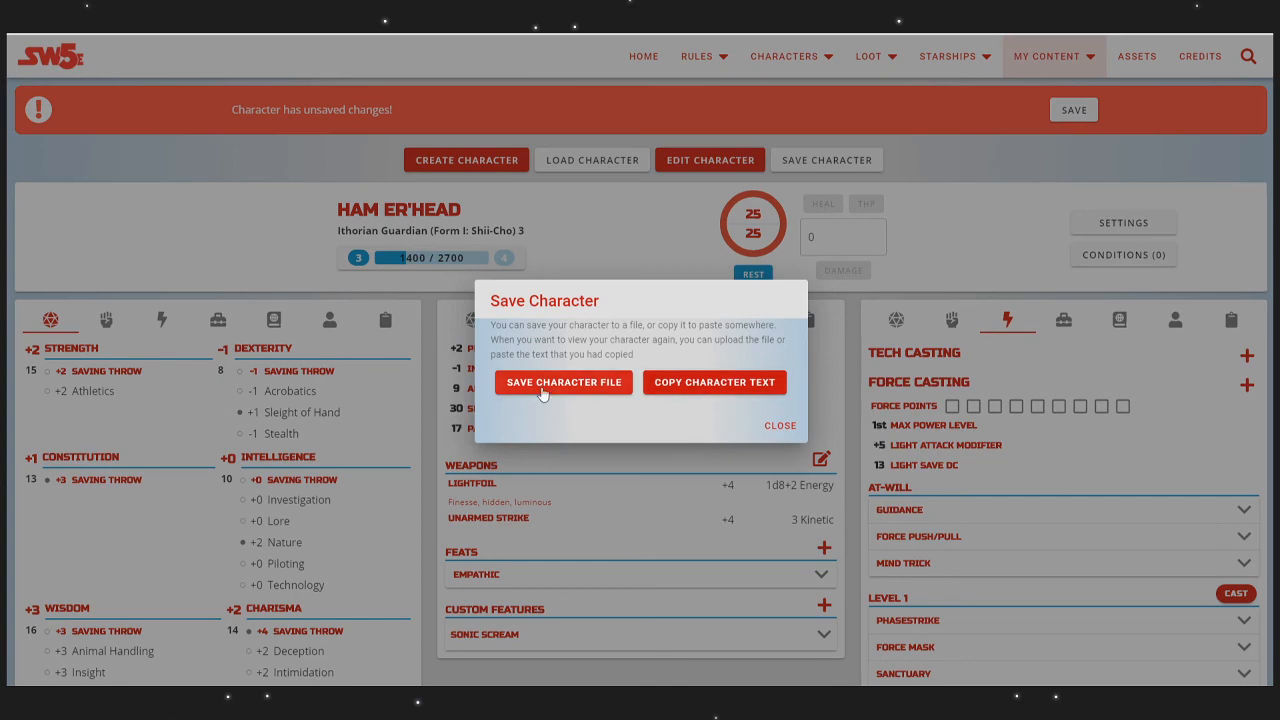
{"action": "left_click", "coordinate": [779, 426]}
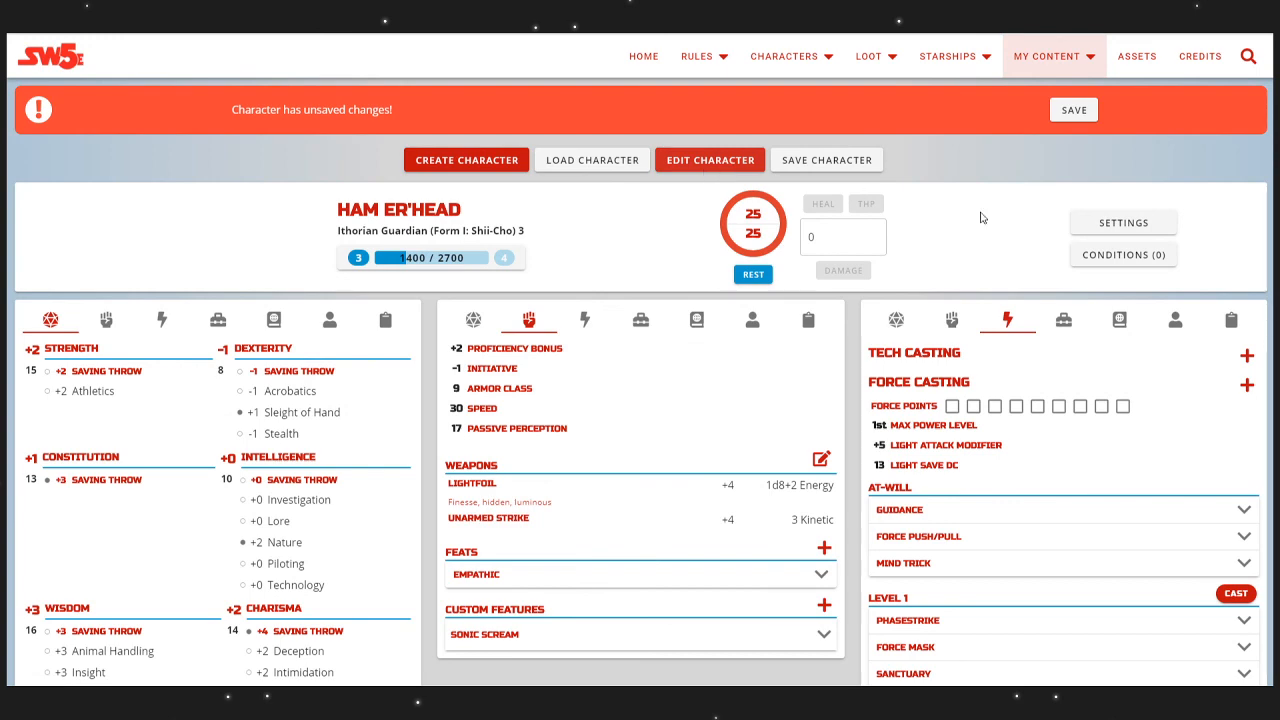
Step: Open the printable version of the character sheet from the sheet settings and look over its first page
{"action": "left_click", "coordinate": [1118, 226]}
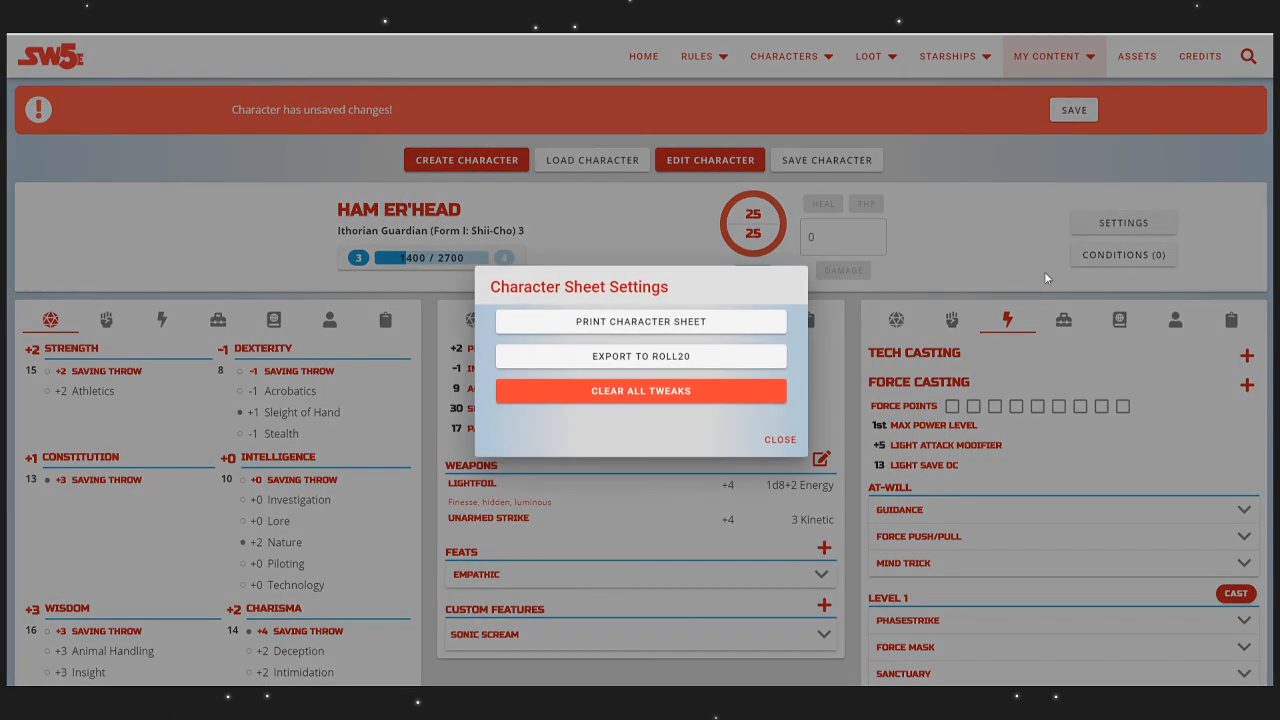
{"action": "left_click", "coordinate": [658, 333]}
{"action": "scroll", "coordinate": [706, 464], "scroll_direction": "down", "scroll_amount": 2}
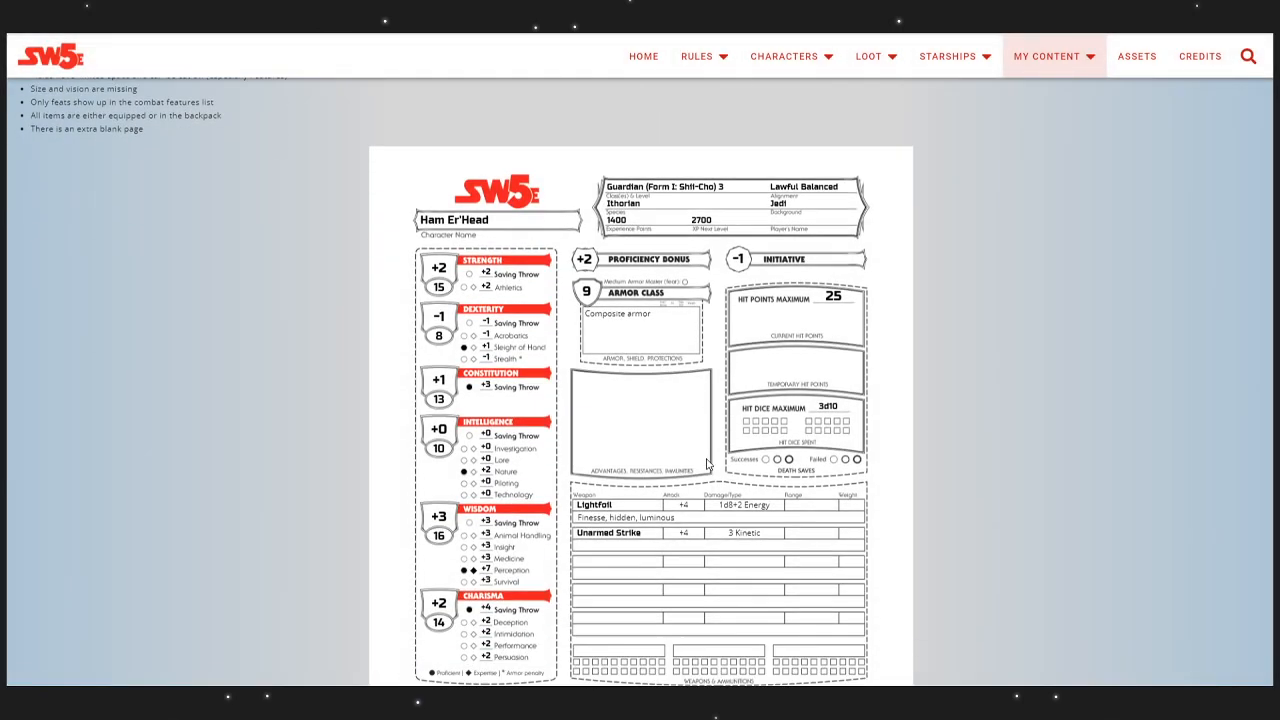
Step: Skim the printable sheet, then examine the ability scores, skills, armor, hit points and weapons on its first page
{"action": "scroll", "coordinate": [706, 464], "scroll_direction": "down", "scroll_amount": 1}
{"action": "scroll", "coordinate": [706, 464], "scroll_direction": "down", "scroll_amount": 10}
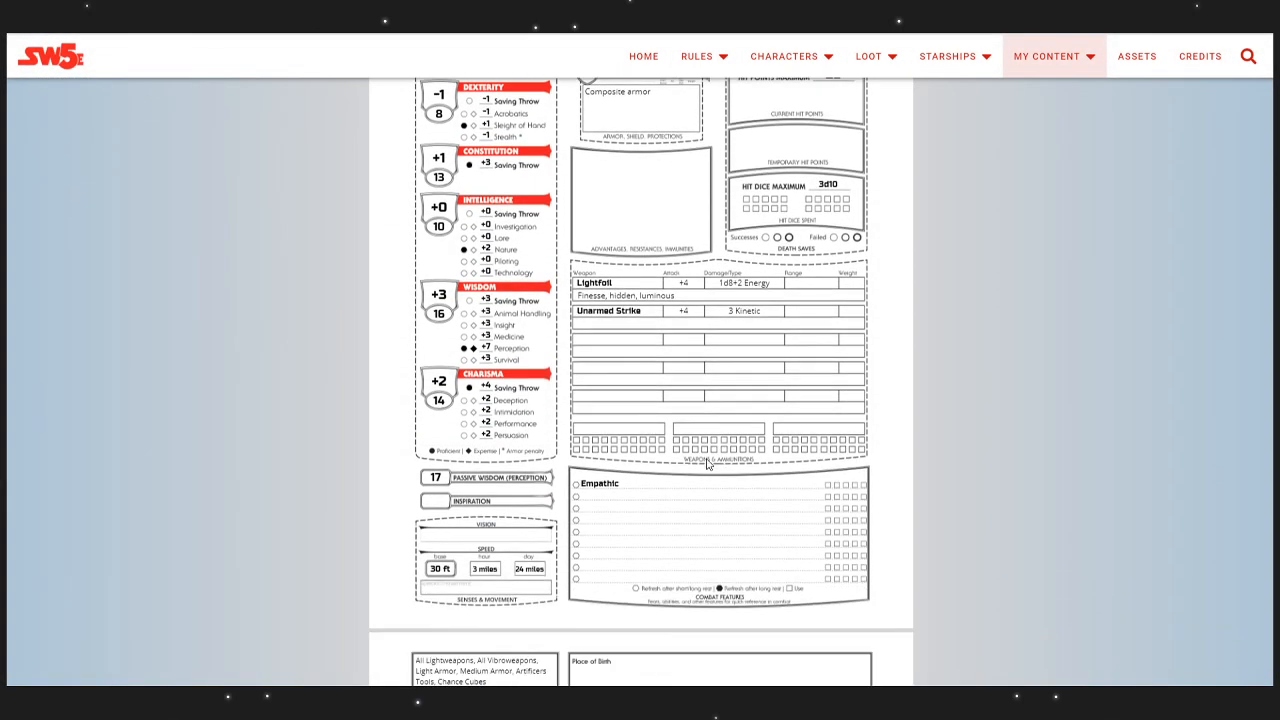
{"action": "scroll", "coordinate": [706, 464], "scroll_direction": "down", "scroll_amount": 8}
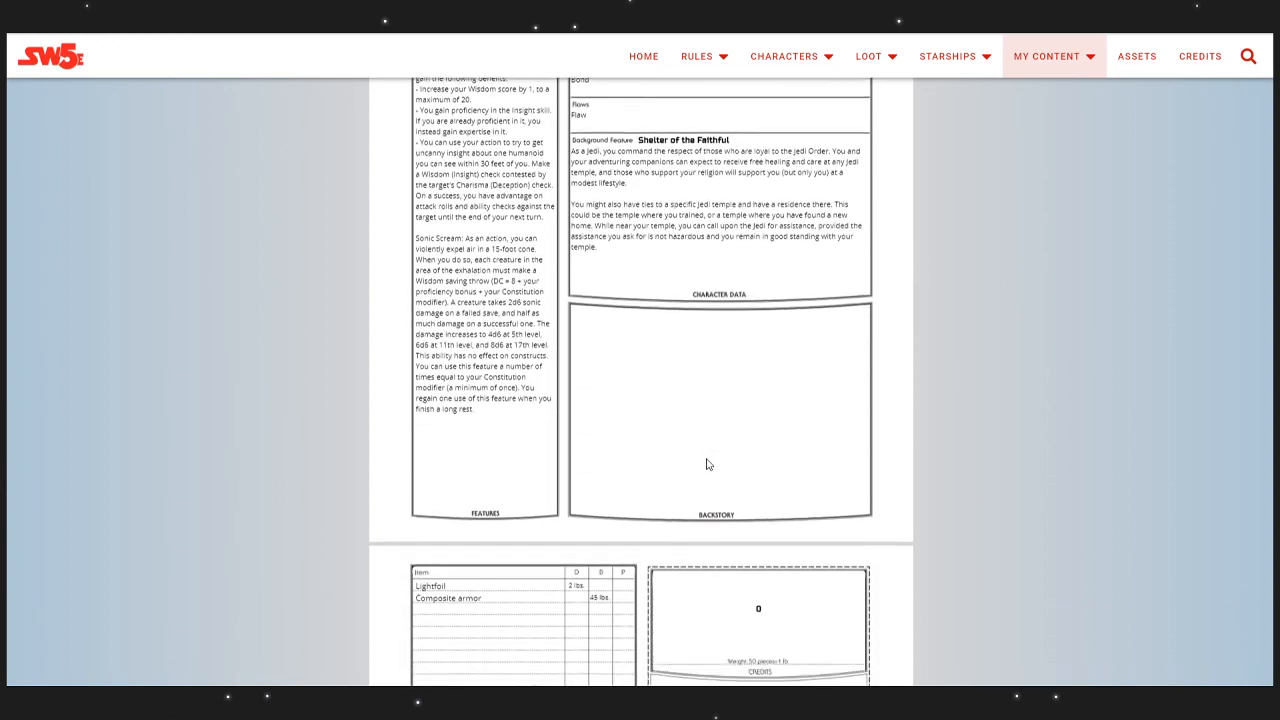
{"action": "scroll", "coordinate": [706, 464], "scroll_direction": "up", "scroll_amount": 10}
{"action": "scroll", "coordinate": [706, 464], "scroll_direction": "up", "scroll_amount": 12}
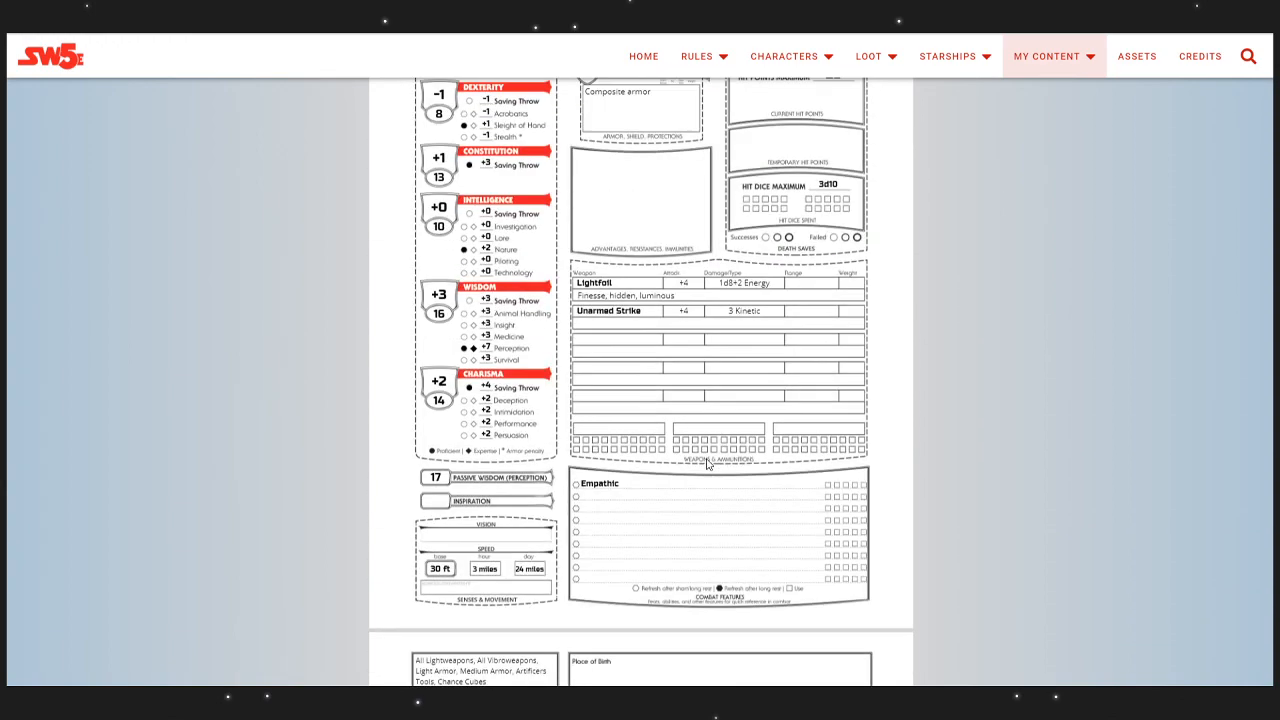
{"action": "scroll", "coordinate": [690, 455], "scroll_direction": "down", "scroll_amount": 2}
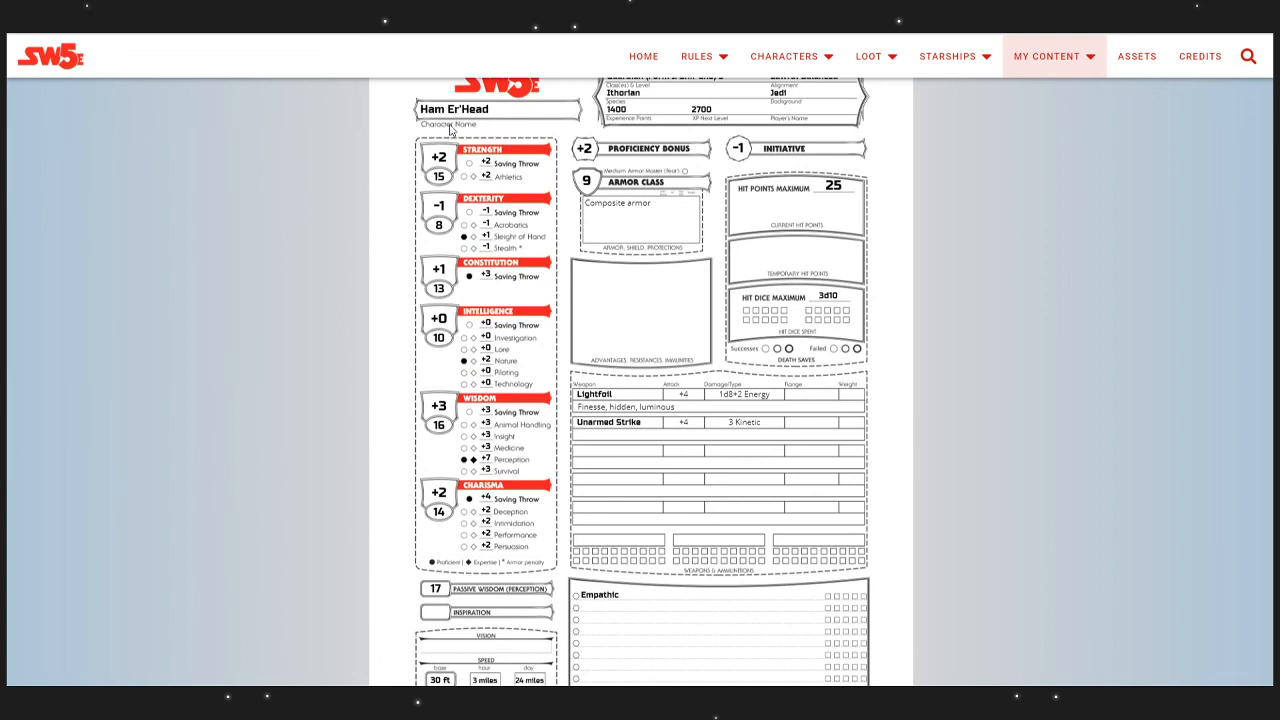
{"action": "scroll", "coordinate": [500, 164], "scroll_direction": "up", "scroll_amount": 1}
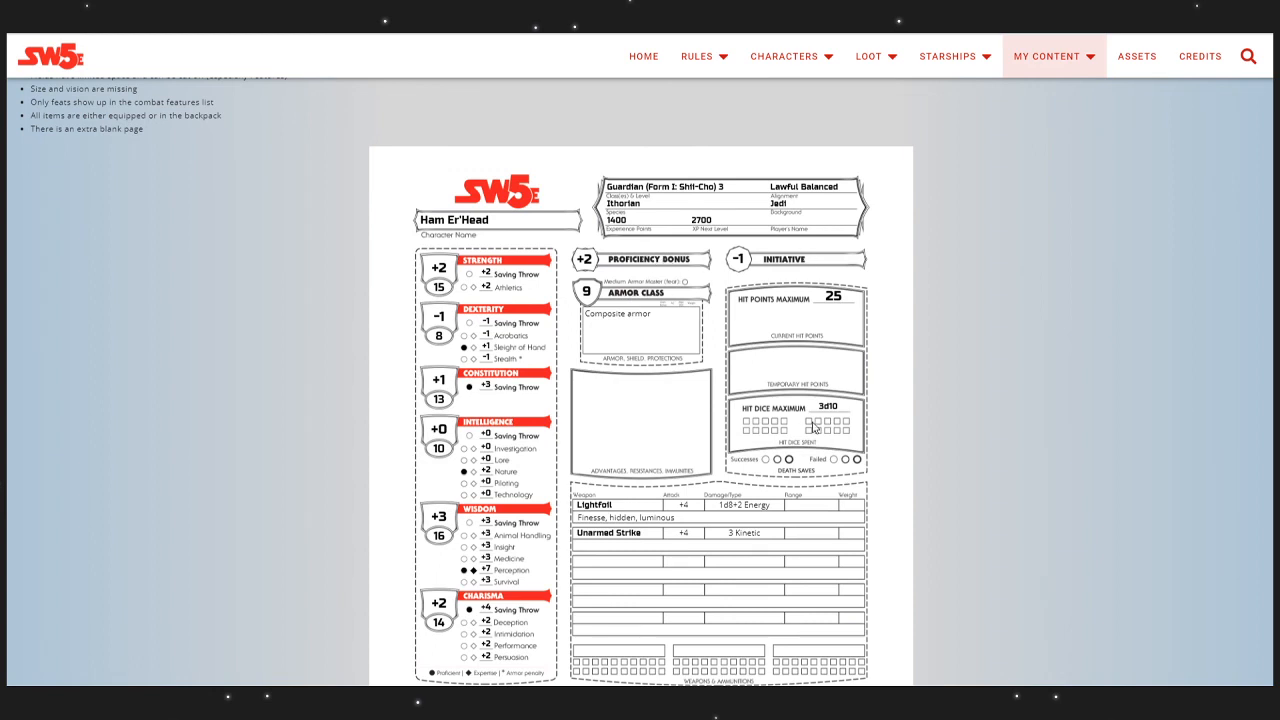
{"action": "scroll", "coordinate": [815, 428], "scroll_direction": "down", "scroll_amount": 1}
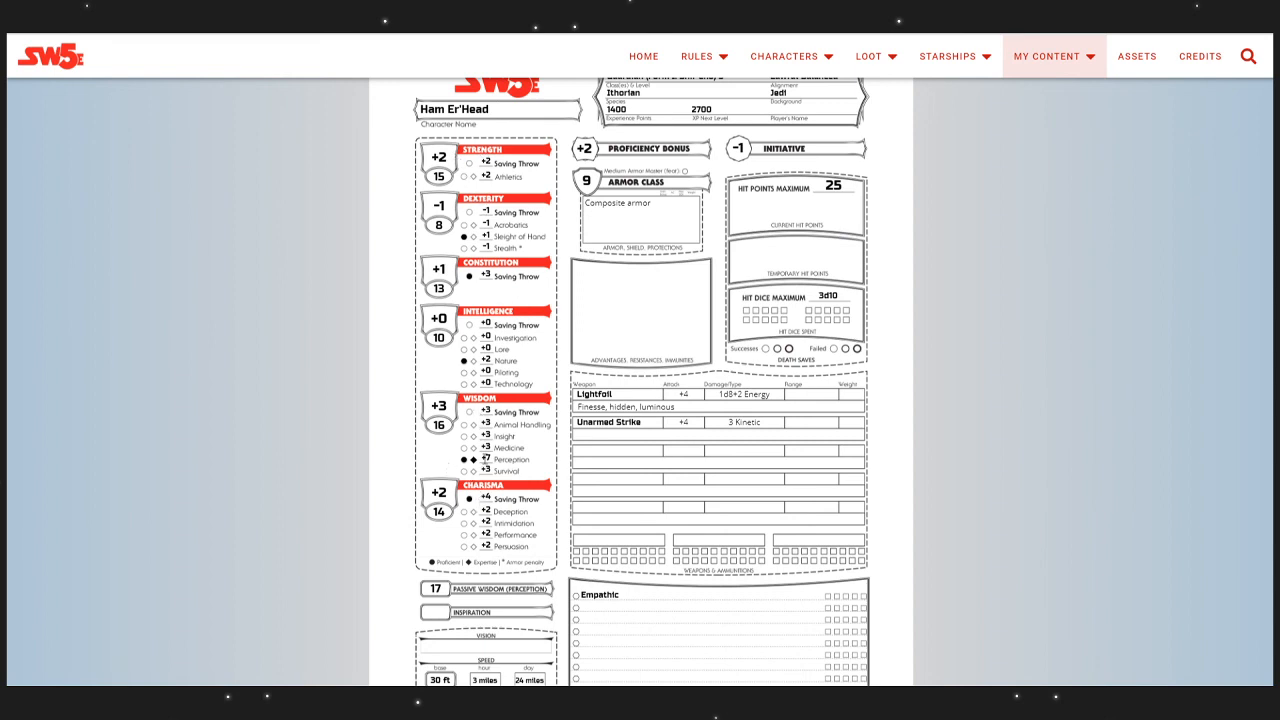
Step: Examine the remaining printable pages covering proficiencies, features, character data, equipment, carrying capacity and force powers
{"action": "scroll", "coordinate": [478, 463], "scroll_direction": "down", "scroll_amount": 5}
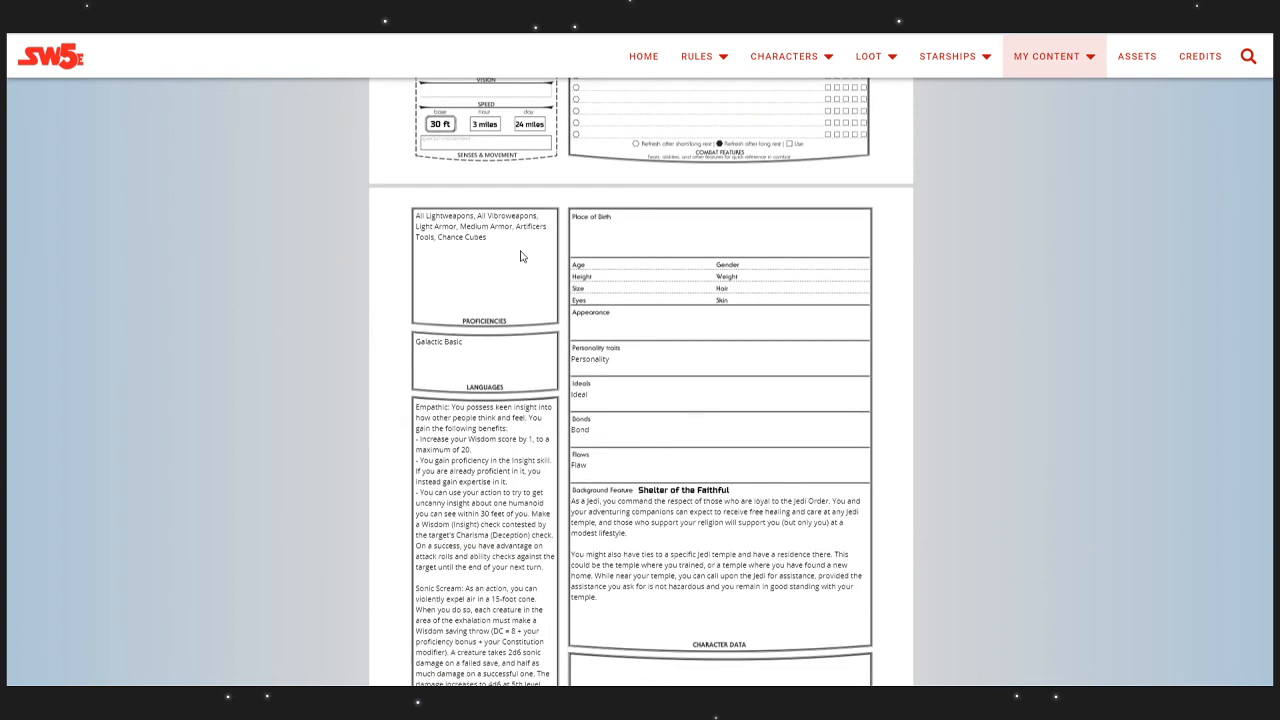
{"action": "scroll", "coordinate": [532, 375], "scroll_direction": "down", "scroll_amount": 2}
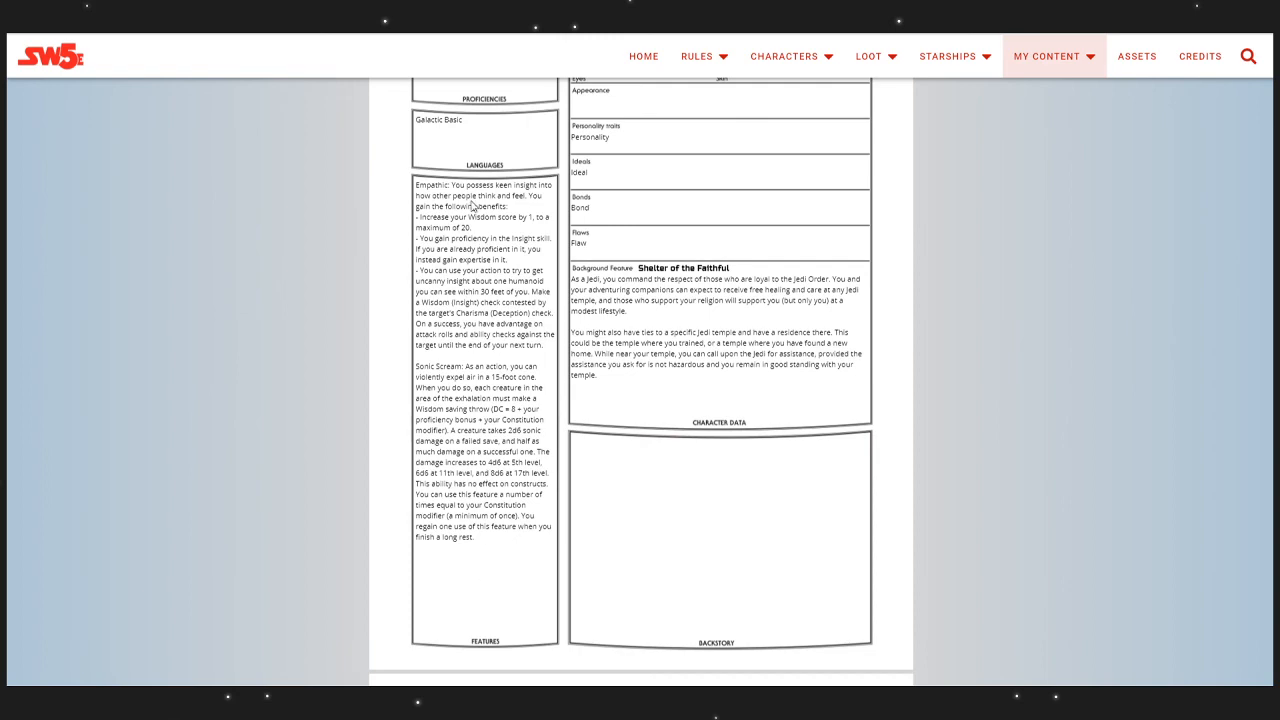
{"action": "scroll", "coordinate": [483, 511], "scroll_direction": "down", "scroll_amount": 3}
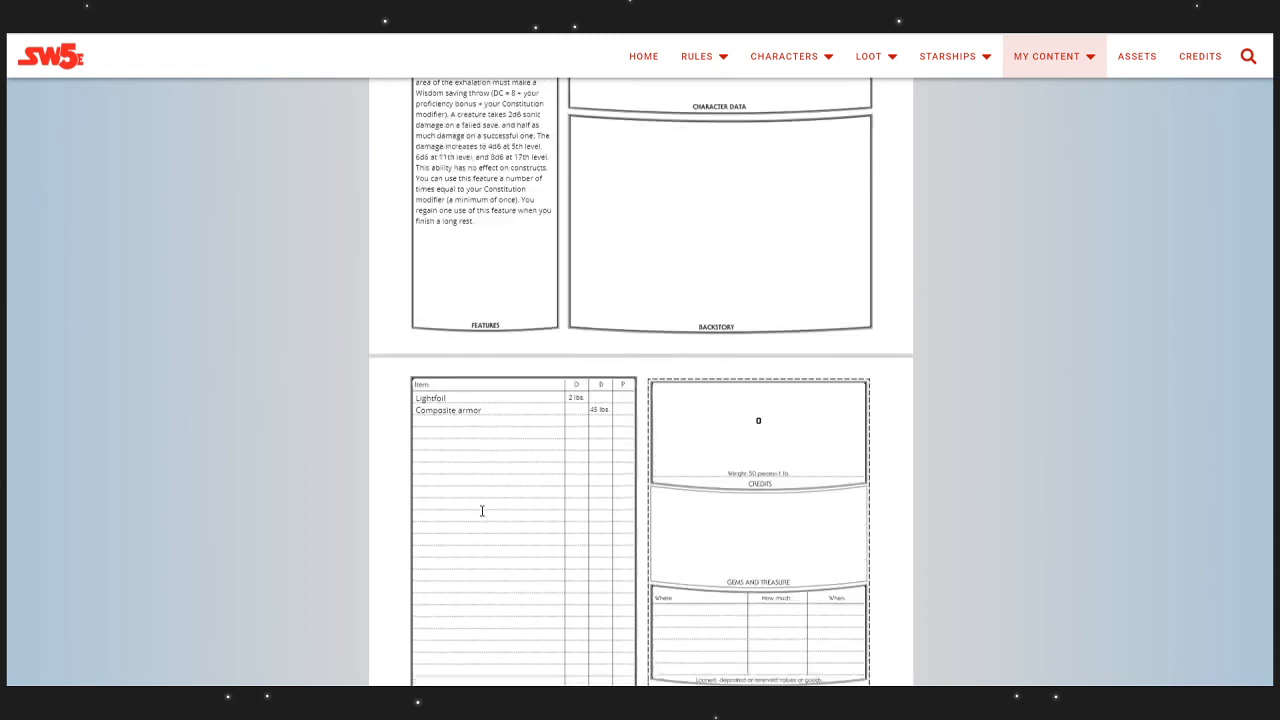
{"action": "scroll", "coordinate": [483, 511], "scroll_direction": "up", "scroll_amount": 3}
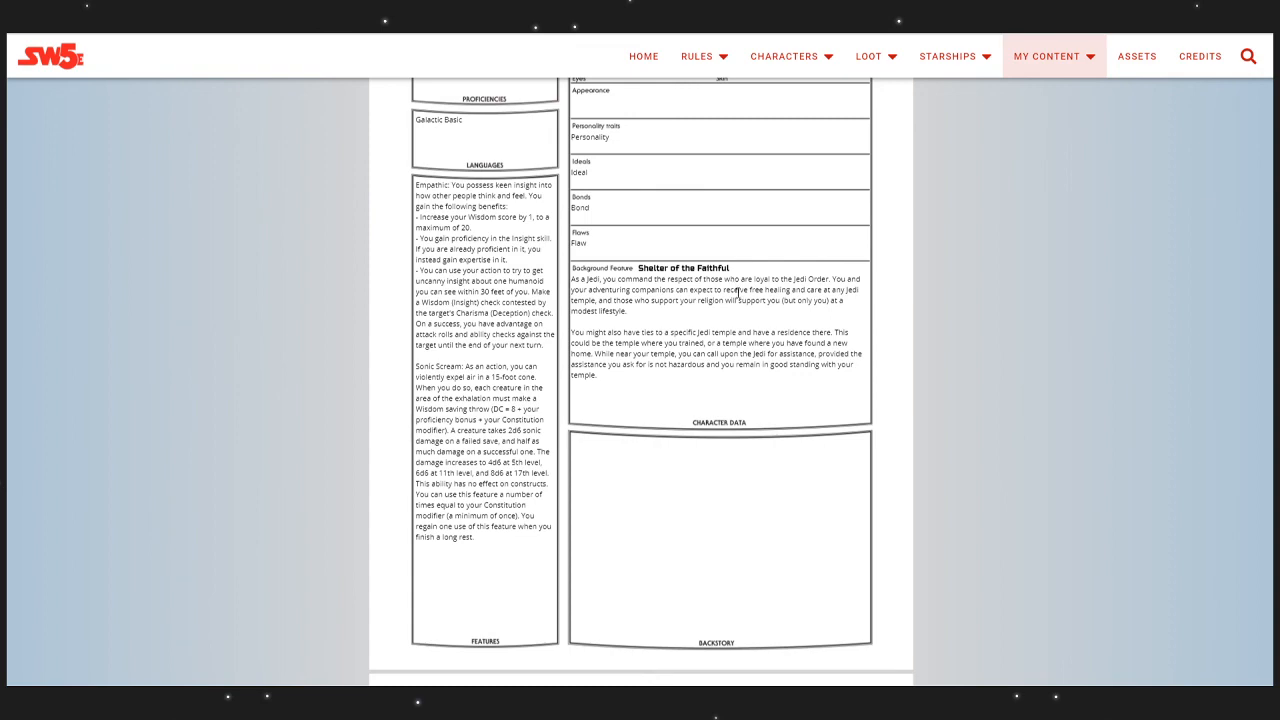
{"action": "scroll", "coordinate": [673, 312], "scroll_direction": "down", "scroll_amount": 4}
{"action": "scroll", "coordinate": [673, 312], "scroll_direction": "down", "scroll_amount": 1}
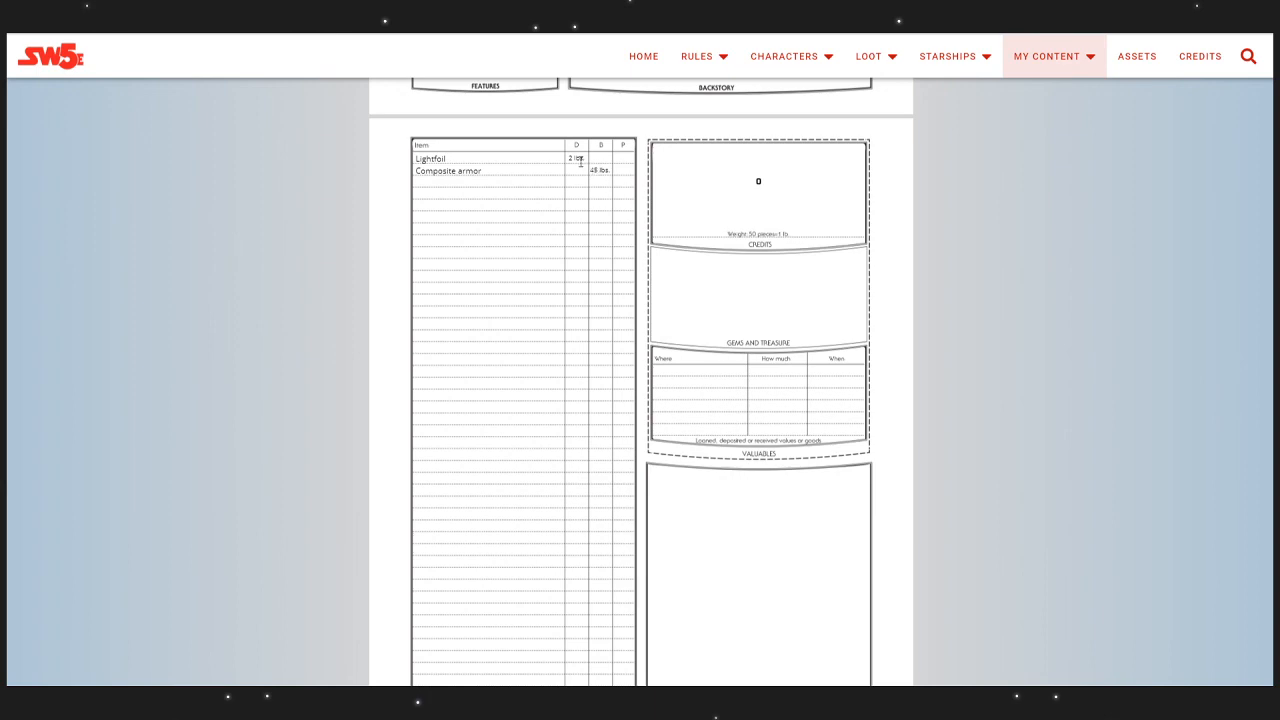
{"action": "scroll", "coordinate": [613, 296], "scroll_direction": "down", "scroll_amount": 3}
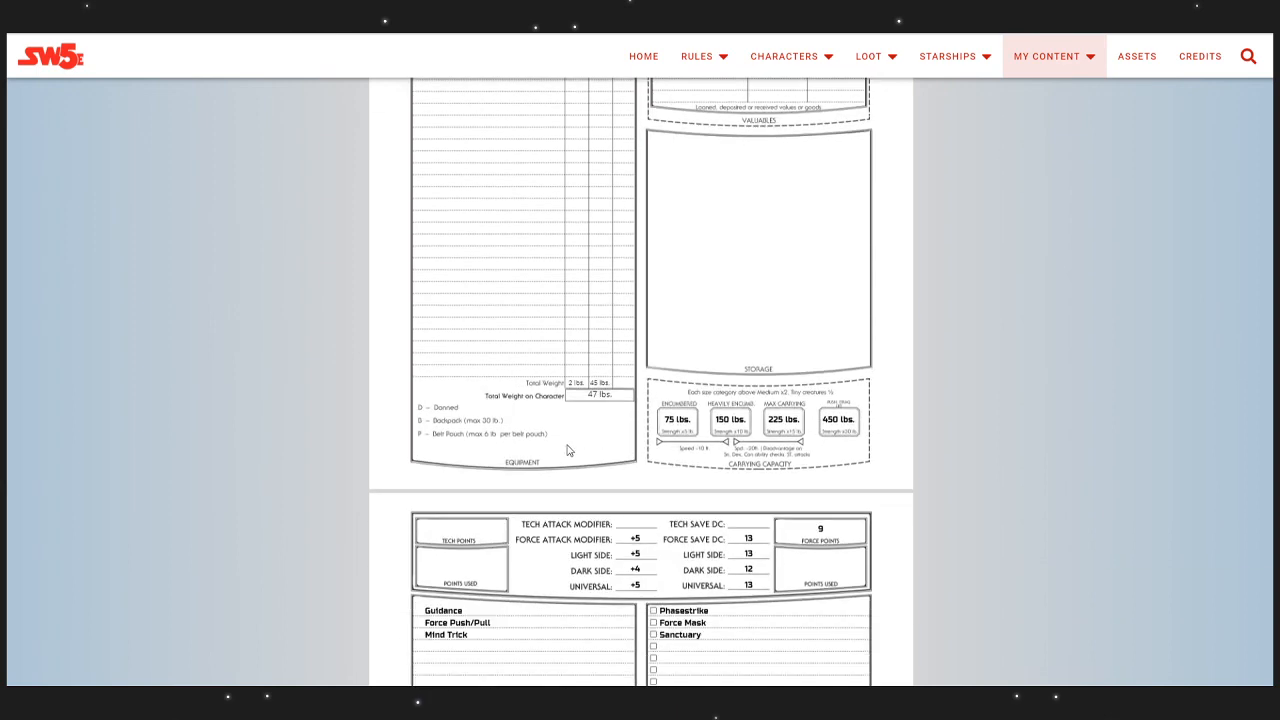
{"action": "scroll", "coordinate": [690, 449], "scroll_direction": "down", "scroll_amount": 3}
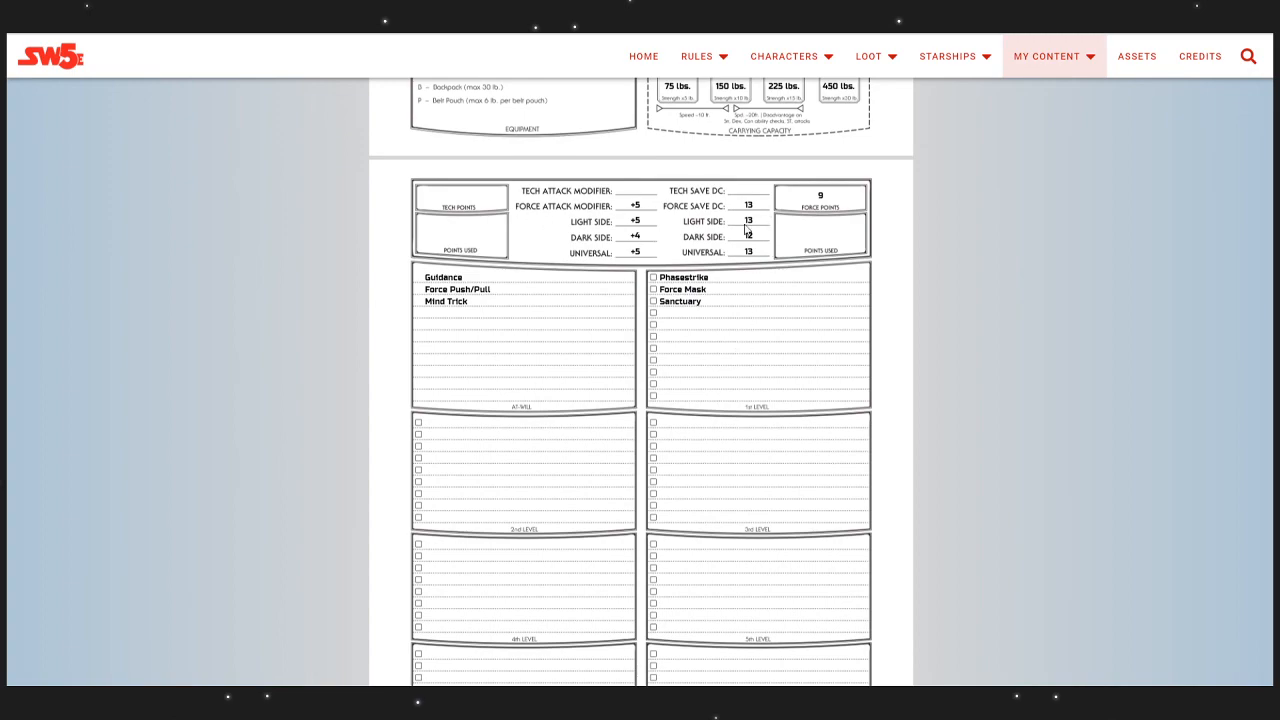
{"action": "scroll", "coordinate": [549, 334], "scroll_direction": "down", "scroll_amount": 2}
{"action": "scroll", "coordinate": [641, 438], "scroll_direction": "up", "scroll_amount": 1}
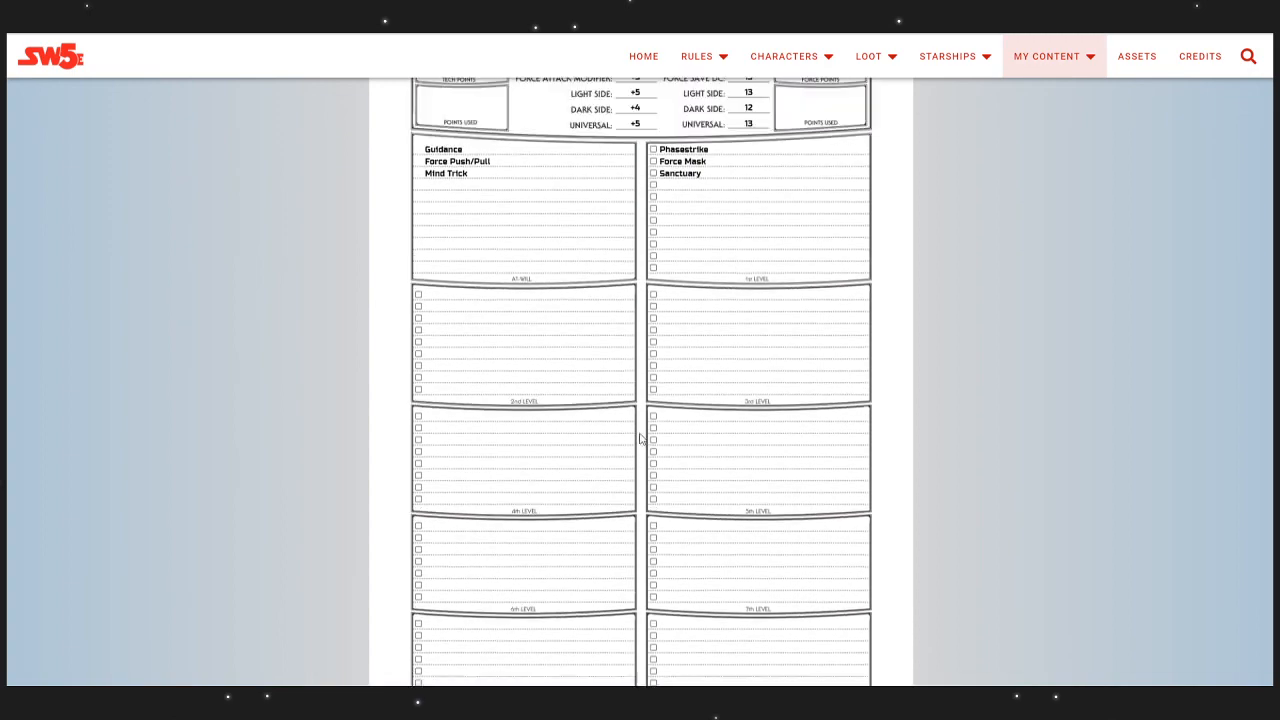
Step: Review the start of the printable sheet once more, from the print options and known issues to the combat features
{"action": "scroll", "coordinate": [660, 430], "scroll_direction": "up", "scroll_amount": 15}
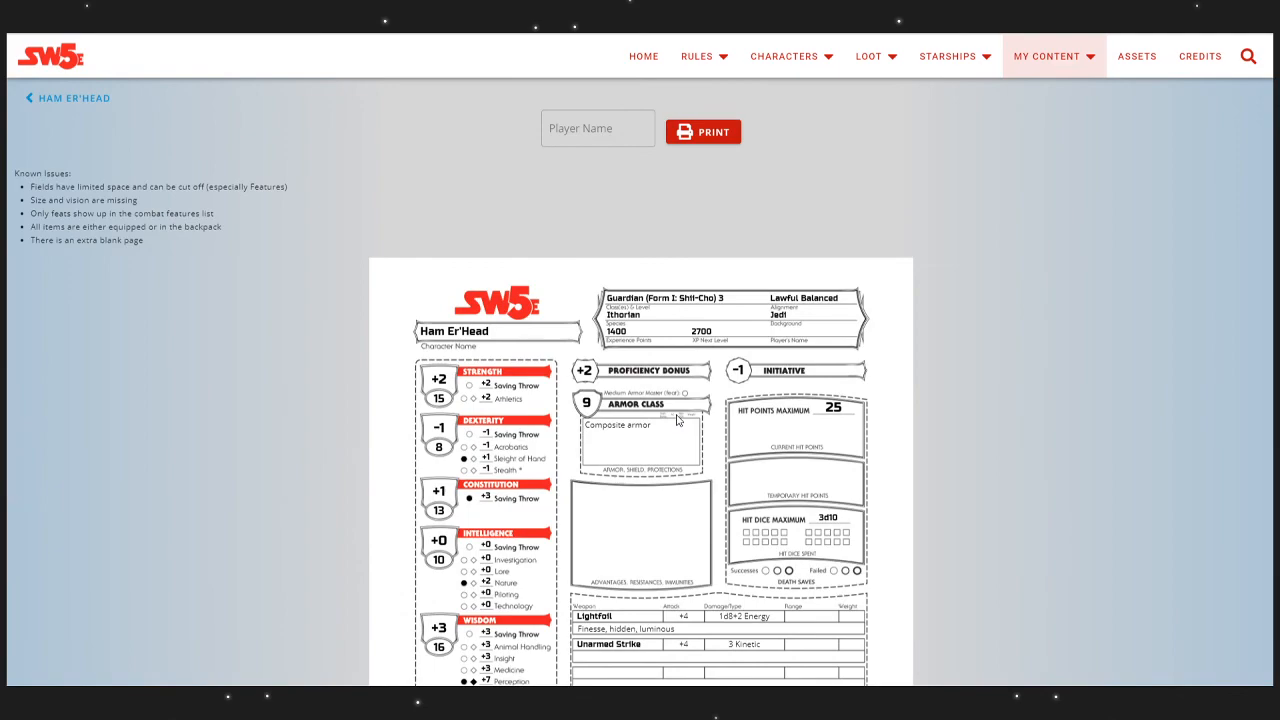
{"action": "scroll", "coordinate": [591, 350], "scroll_direction": "down", "scroll_amount": 5}
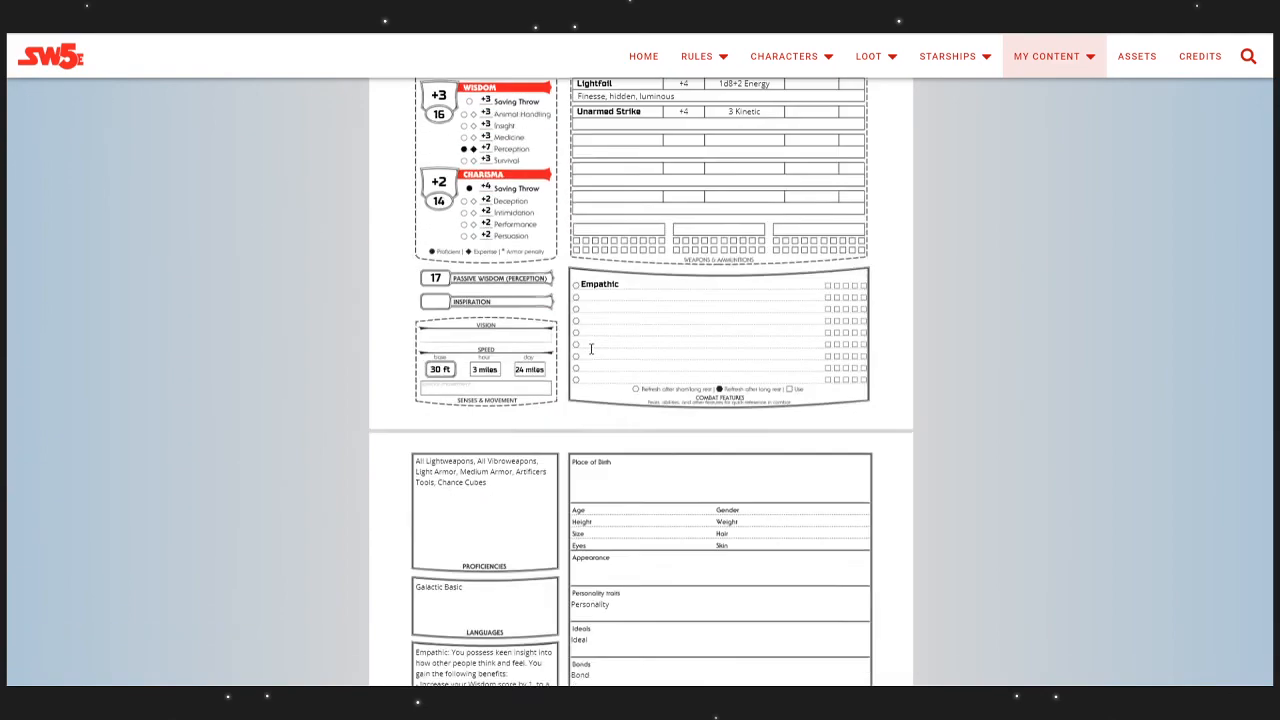
{"action": "scroll", "coordinate": [591, 348], "scroll_direction": "down", "scroll_amount": 2}
{"action": "scroll", "coordinate": [620, 355], "scroll_direction": "up", "scroll_amount": 7}
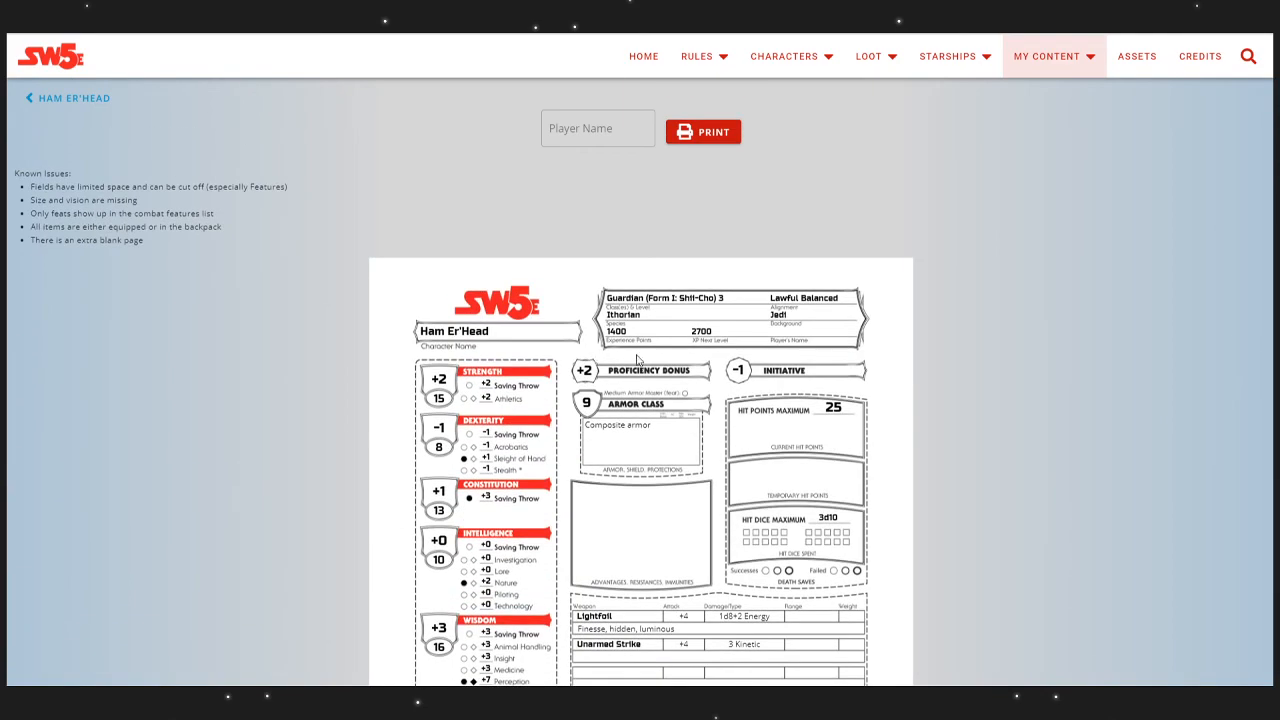
{"action": "scroll", "coordinate": [637, 360], "scroll_direction": "down", "scroll_amount": 2}
{"action": "scroll", "coordinate": [633, 360], "scroll_direction": "up", "scroll_amount": 1}
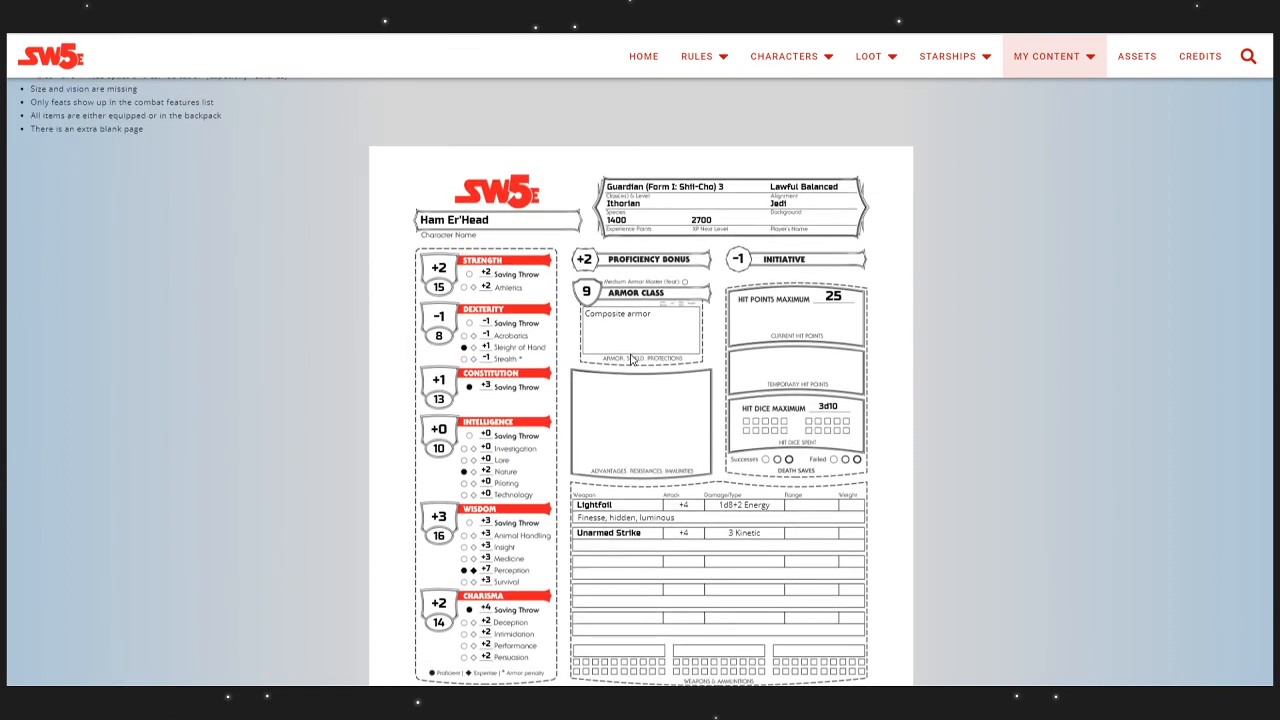
{"action": "scroll", "coordinate": [631, 360], "scroll_direction": "up", "scroll_amount": 1}
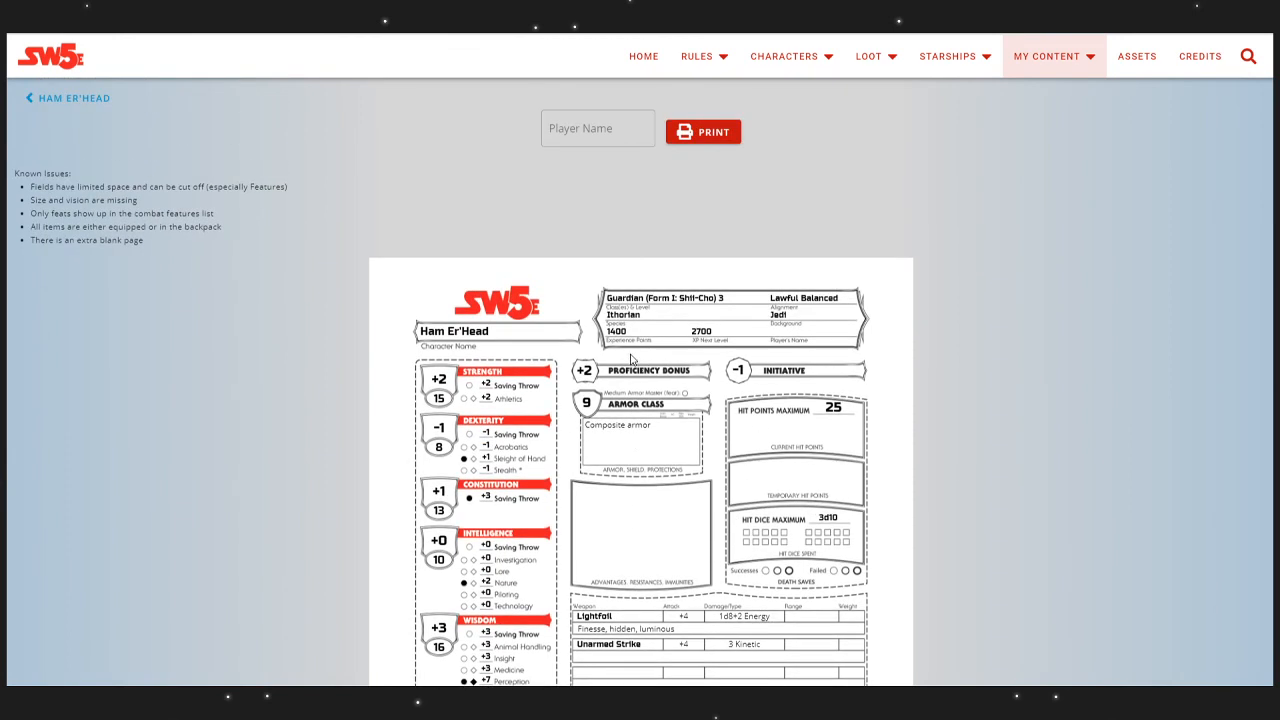
Step: Leave the printable version, return to the interactive character sheet and look it over
{"action": "left_click", "coordinate": [66, 98]}
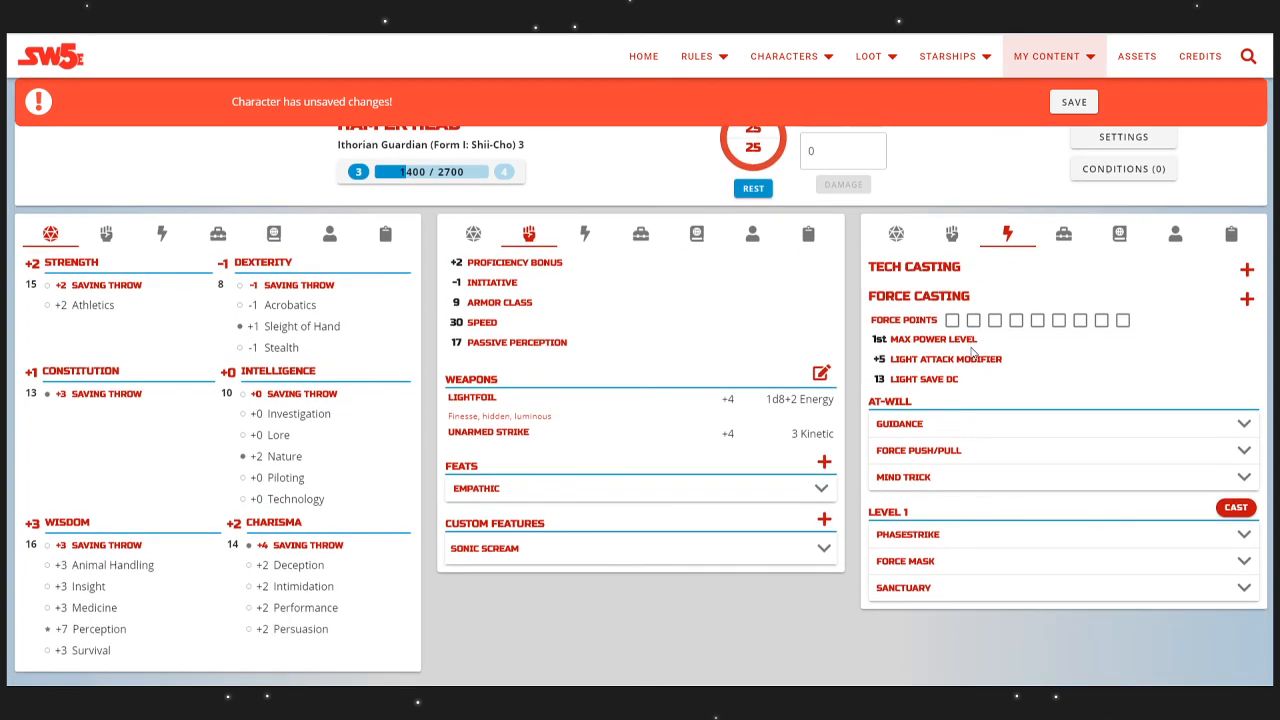
{"action": "scroll", "coordinate": [976, 355], "scroll_direction": "down", "scroll_amount": 1}
{"action": "scroll", "coordinate": [983, 392], "scroll_direction": "up", "scroll_amount": 1}
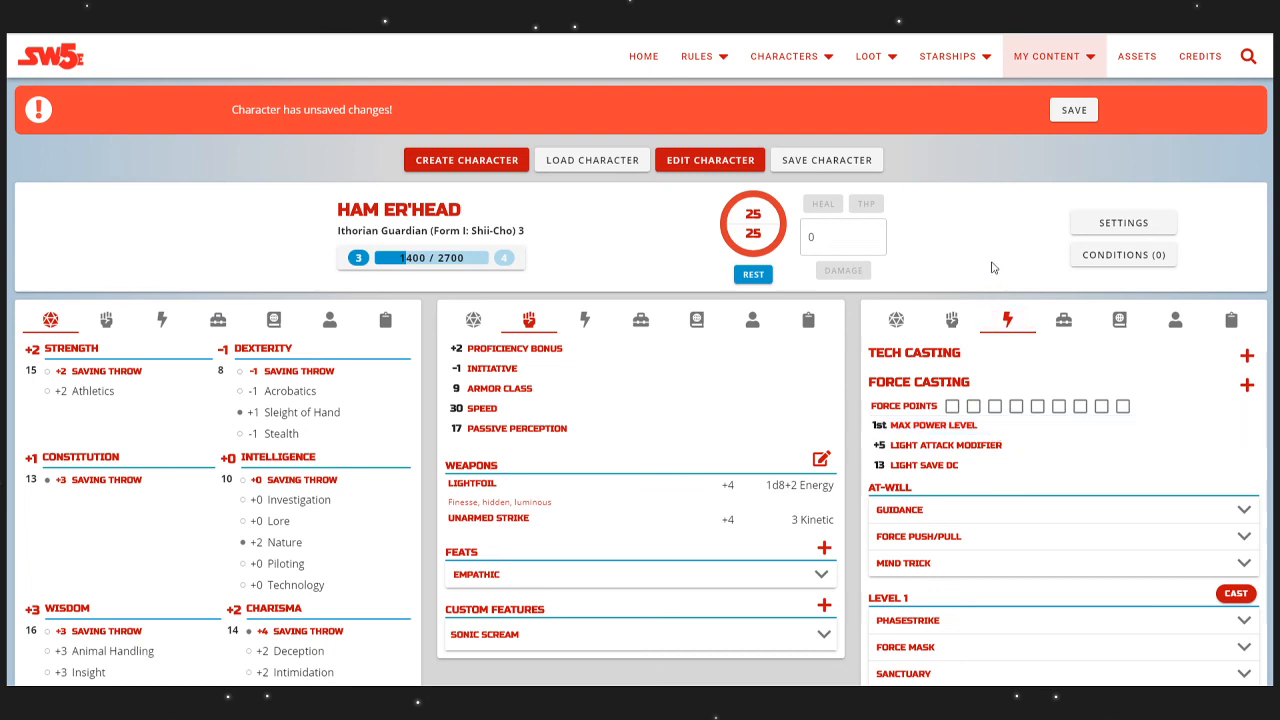
{"action": "scroll", "coordinate": [993, 267], "scroll_direction": "down", "scroll_amount": 1}
{"action": "scroll", "coordinate": [1010, 290], "scroll_direction": "up", "scroll_amount": 1}
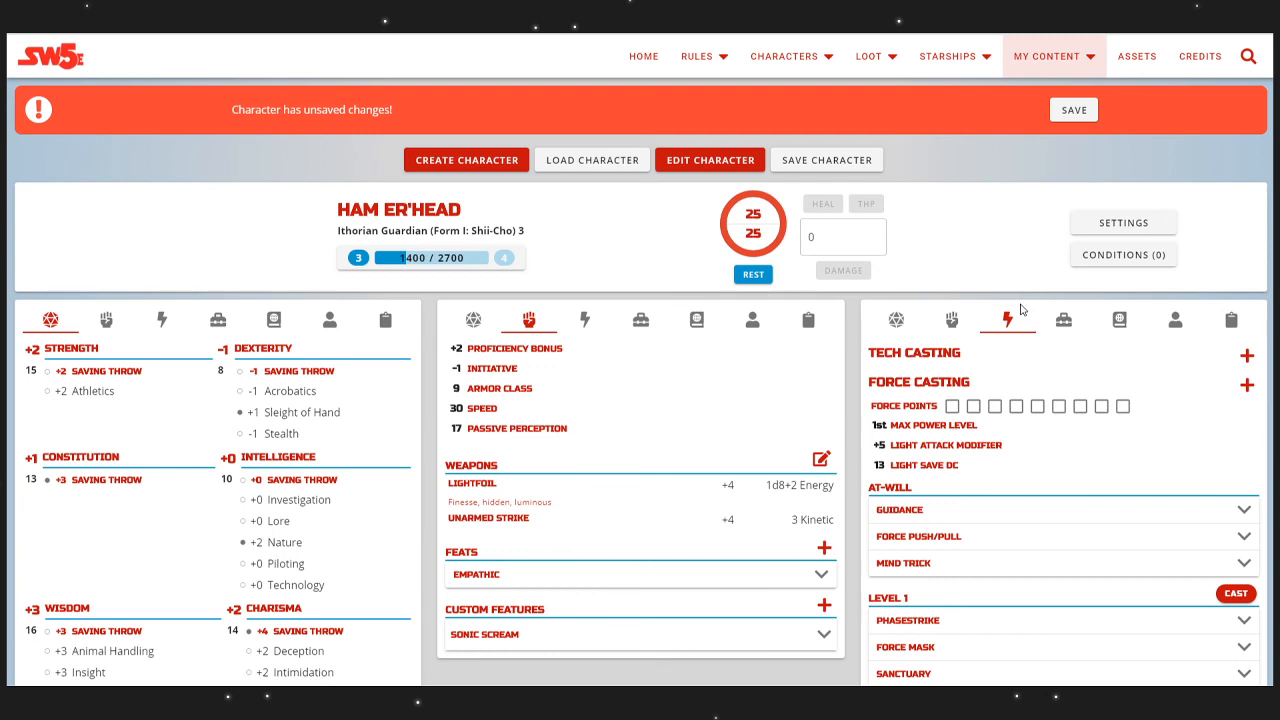